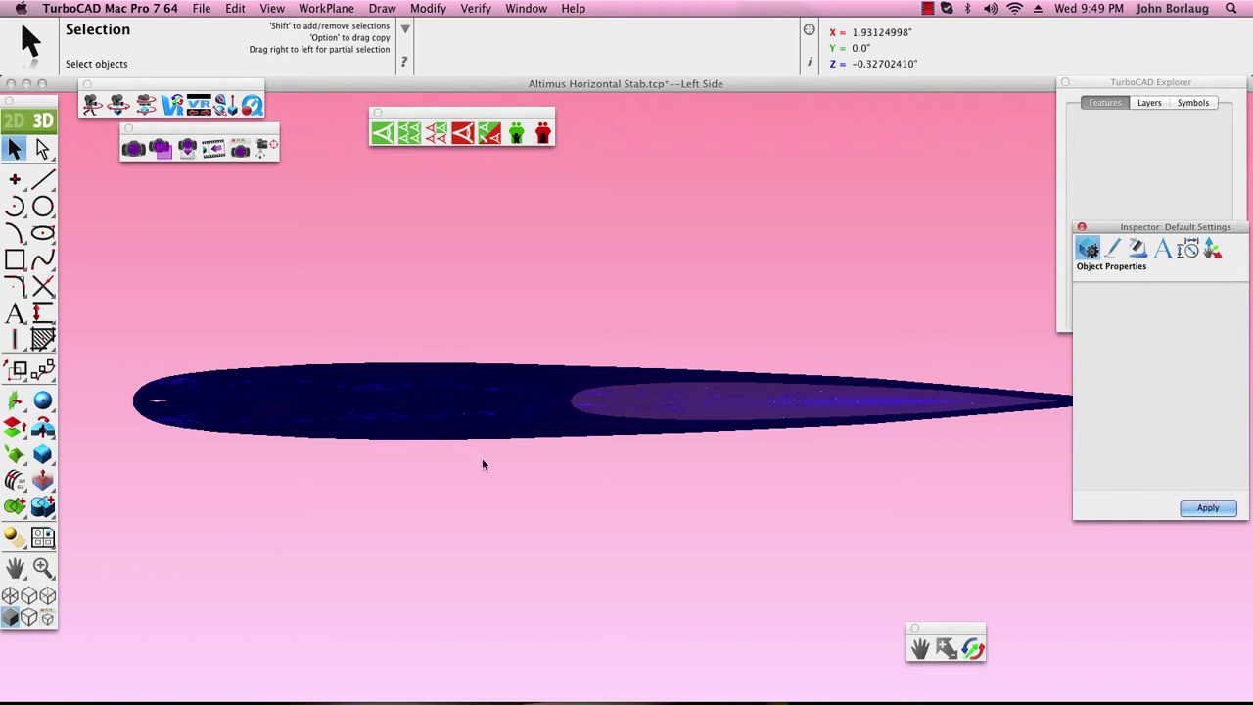
Select all the surfaces of the horizontal stabilizer and hide them so only the curves remain
click(395, 408)
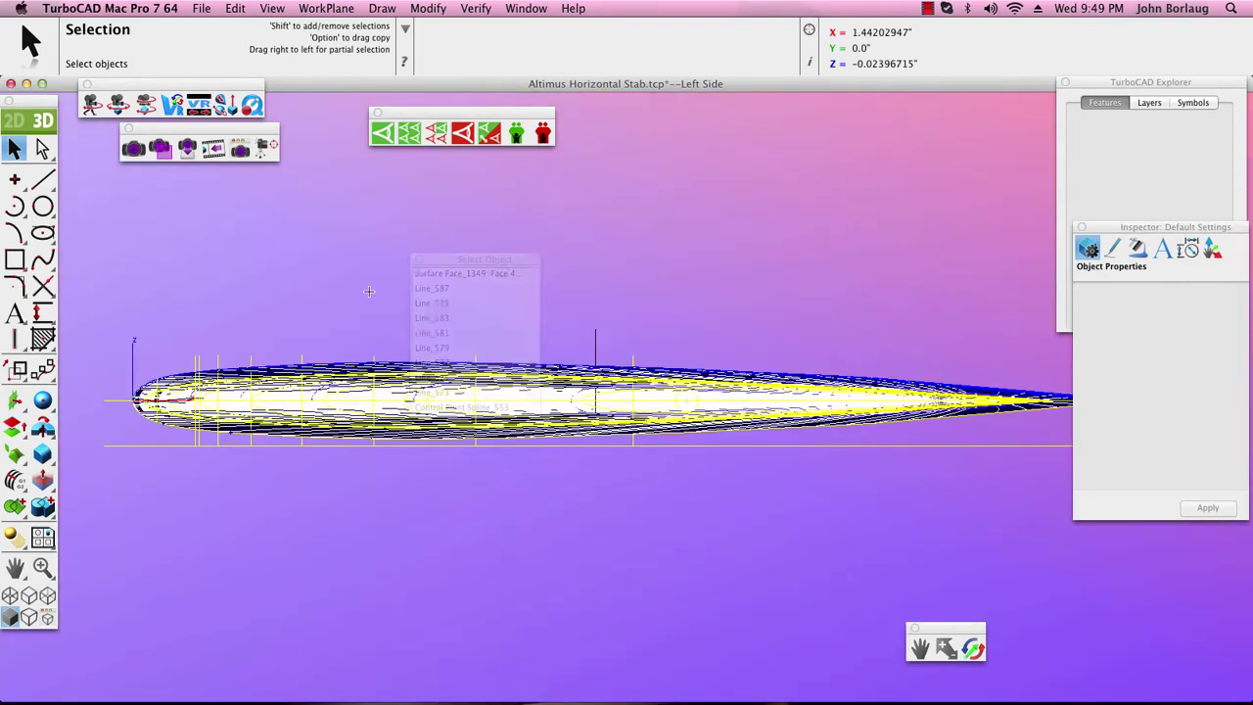
click(41, 566)
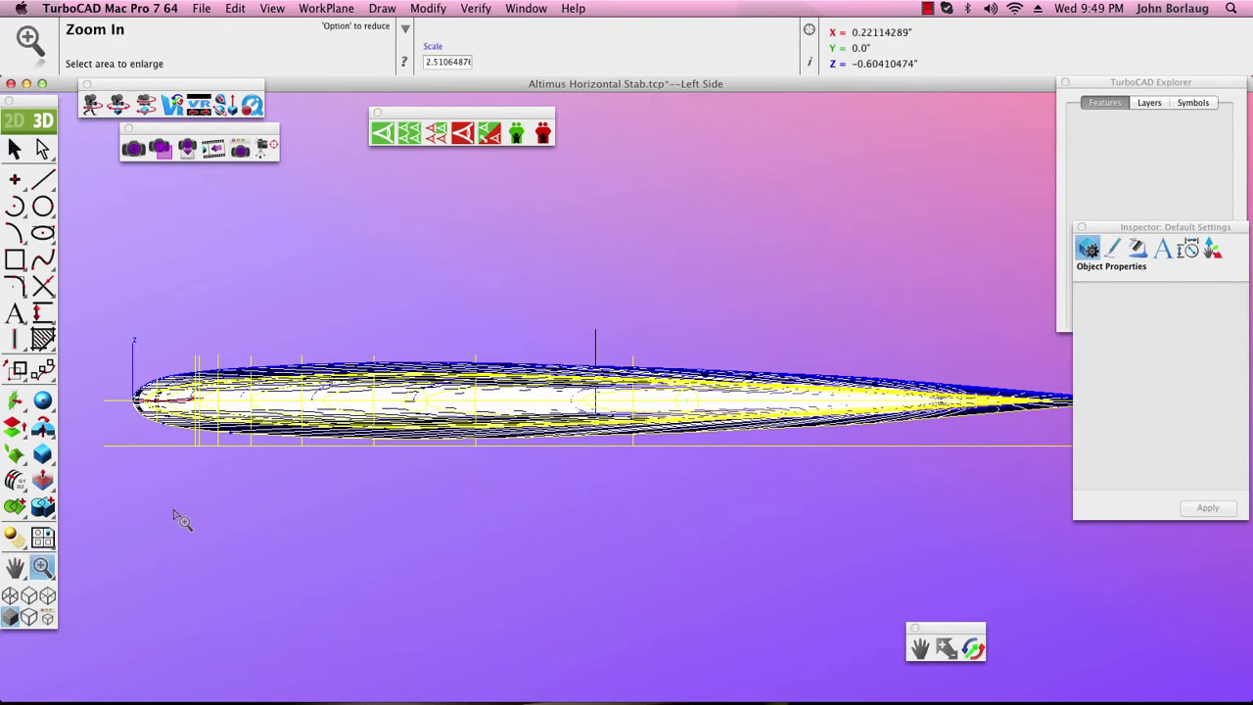
drag(154, 447, 282, 358)
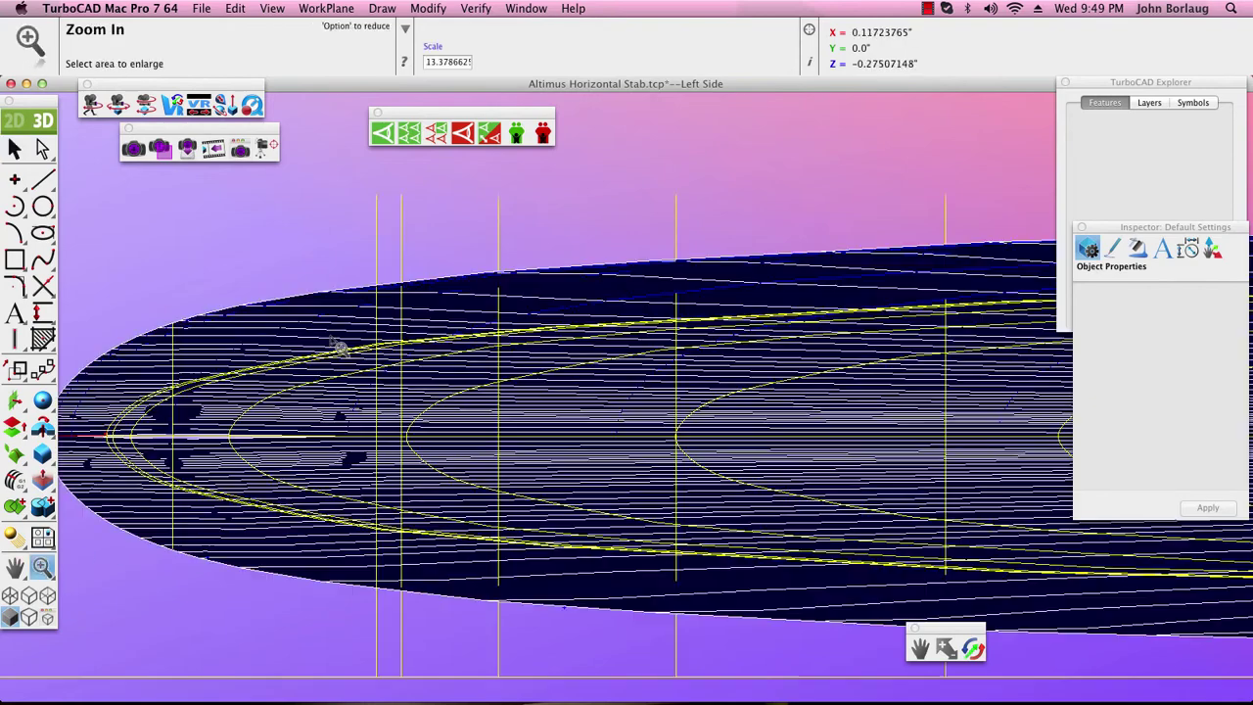
click(13, 148)
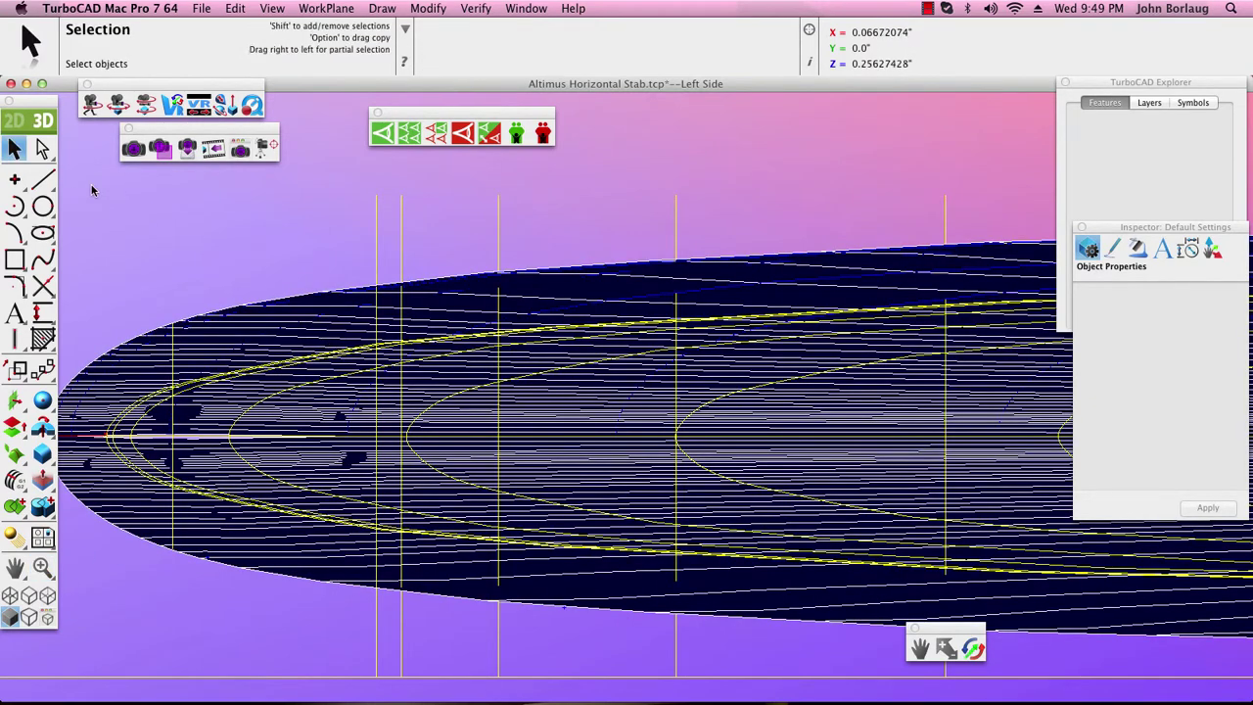
right_click(154, 209)
mouse_move(199, 421)
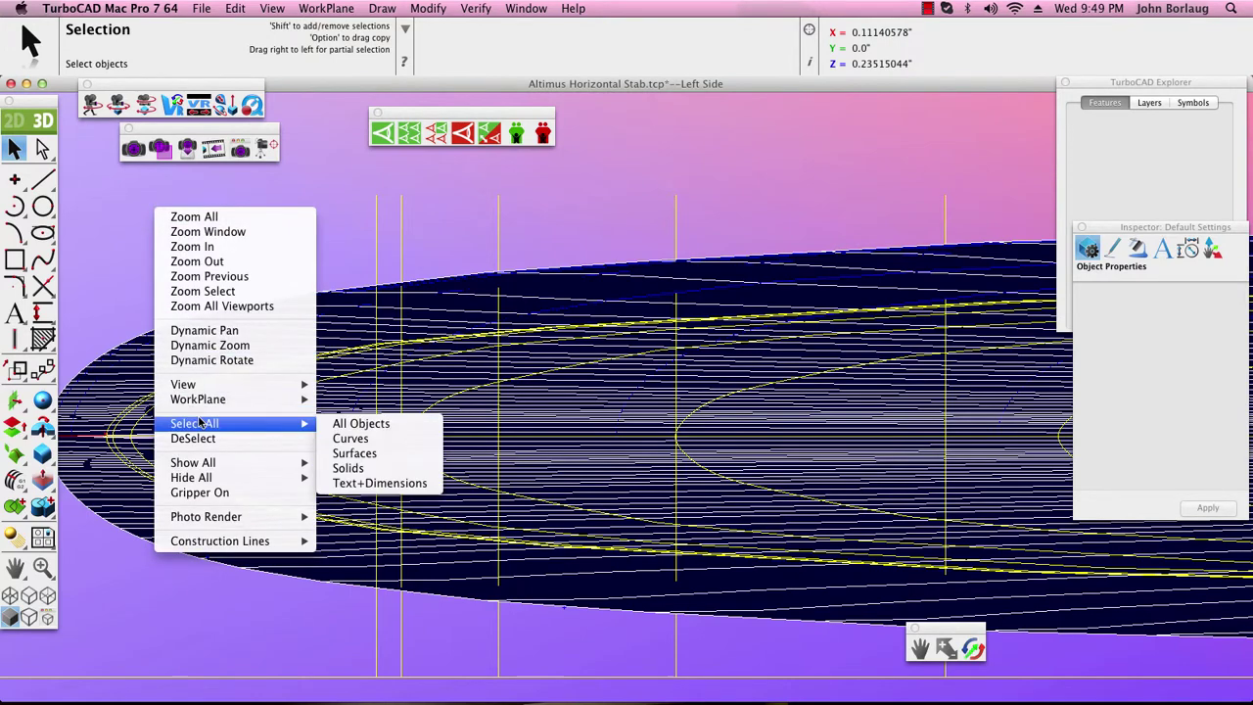
click(354, 453)
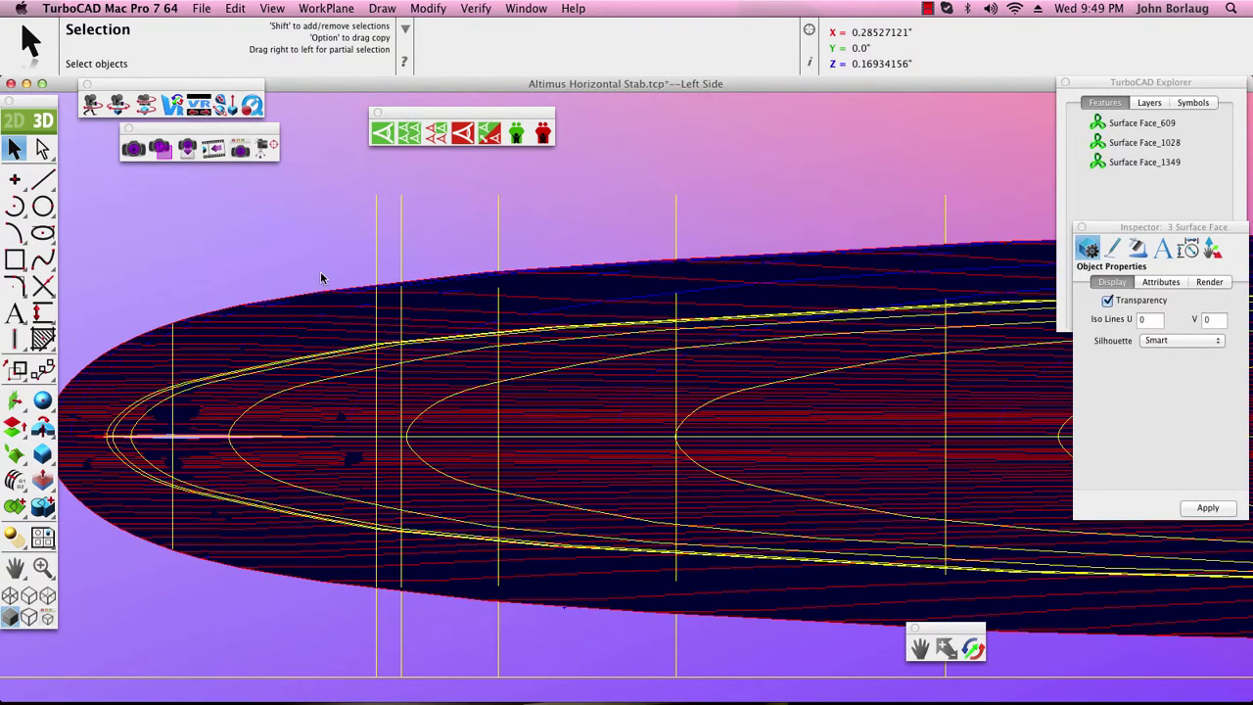
click(464, 133)
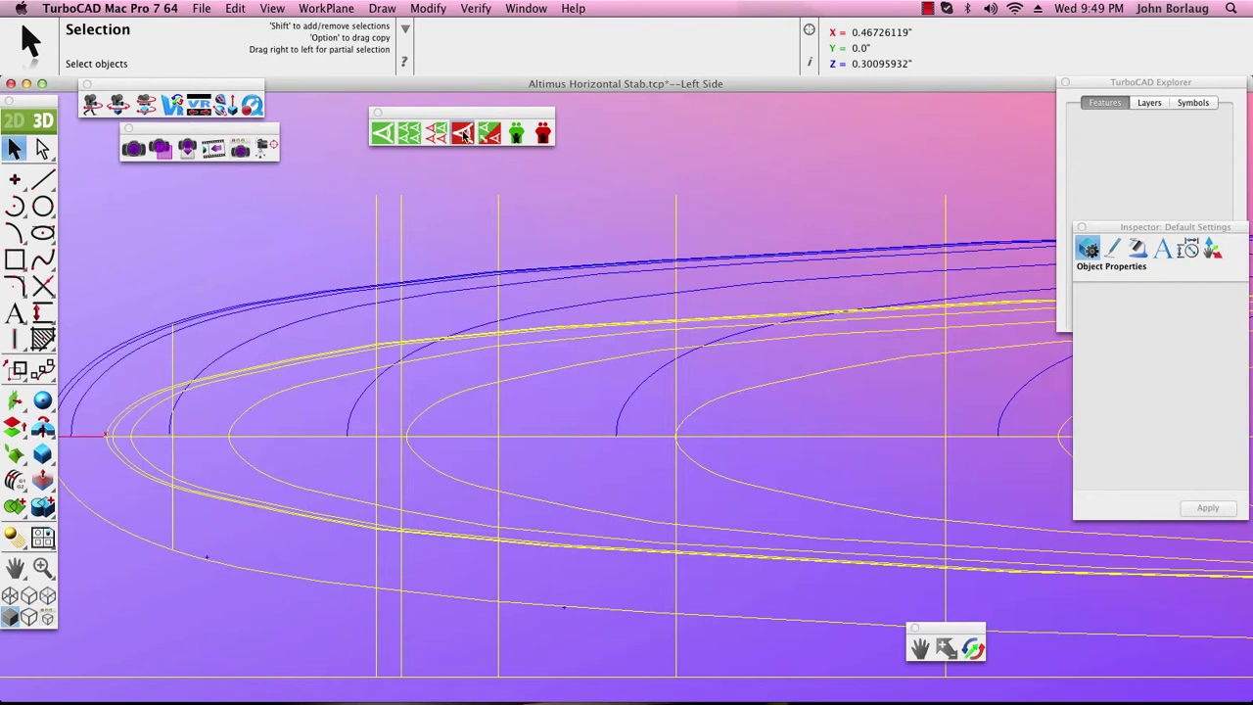
Examine the rib profiles' leading edges in the left side view and their trailing-edge ends in the trimetric view
click(42, 568)
drag(98, 484, 293, 342)
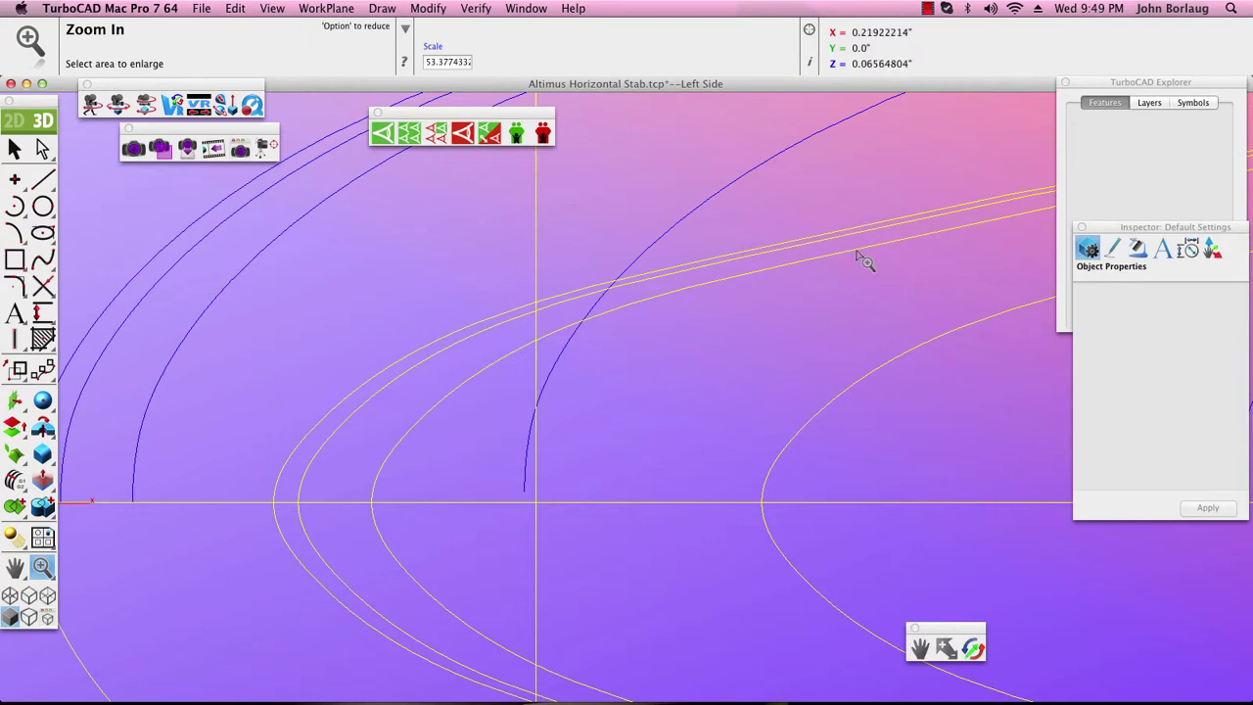
key(super+bracketleft)
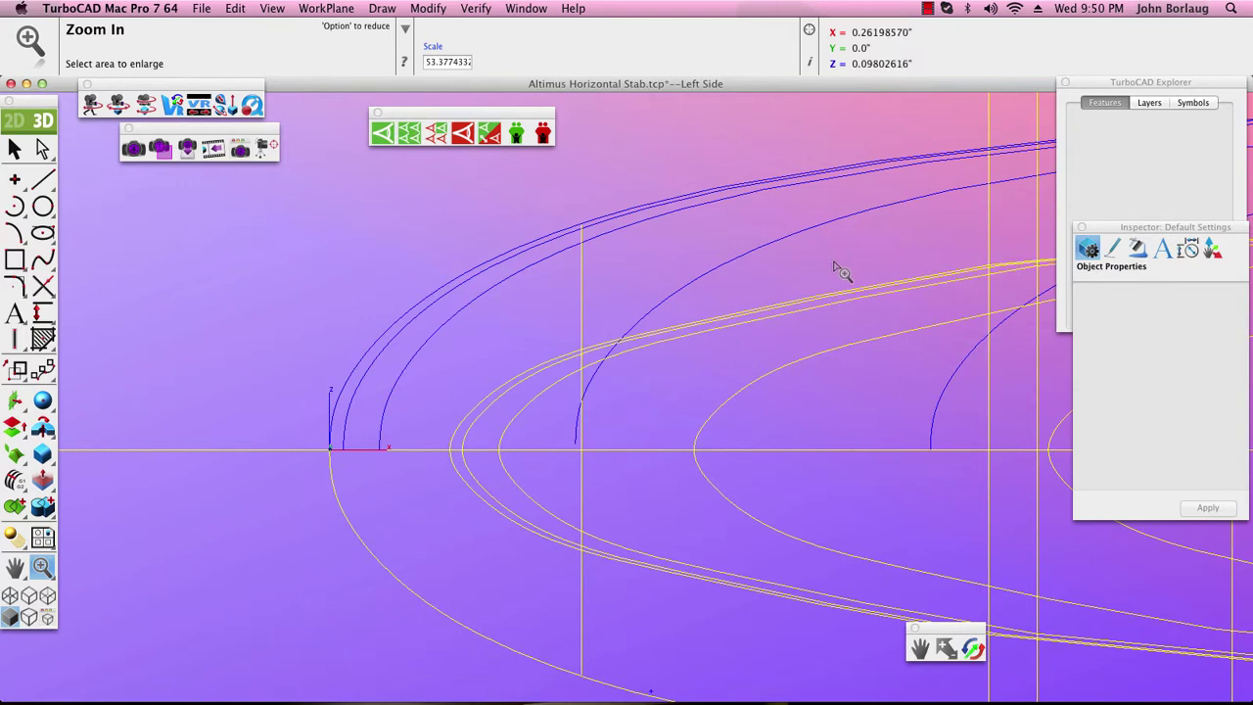
key(super+bracketleft)
key(super+bracketleft)
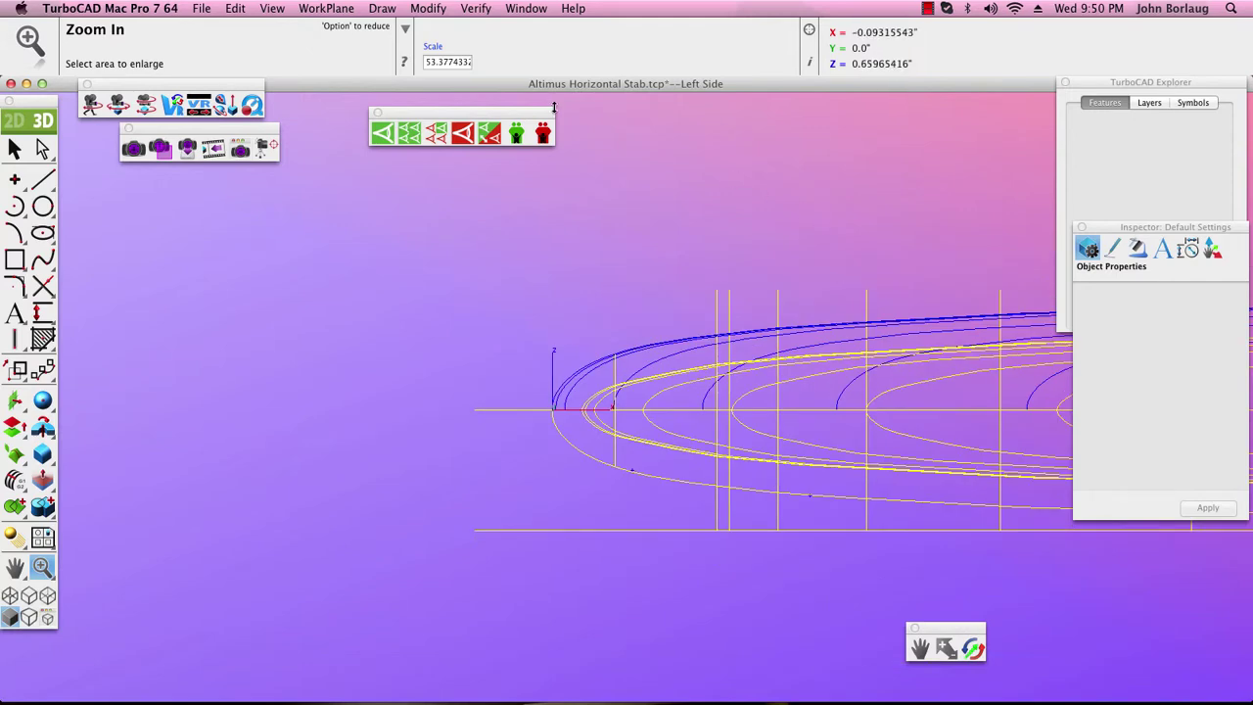
click(272, 8)
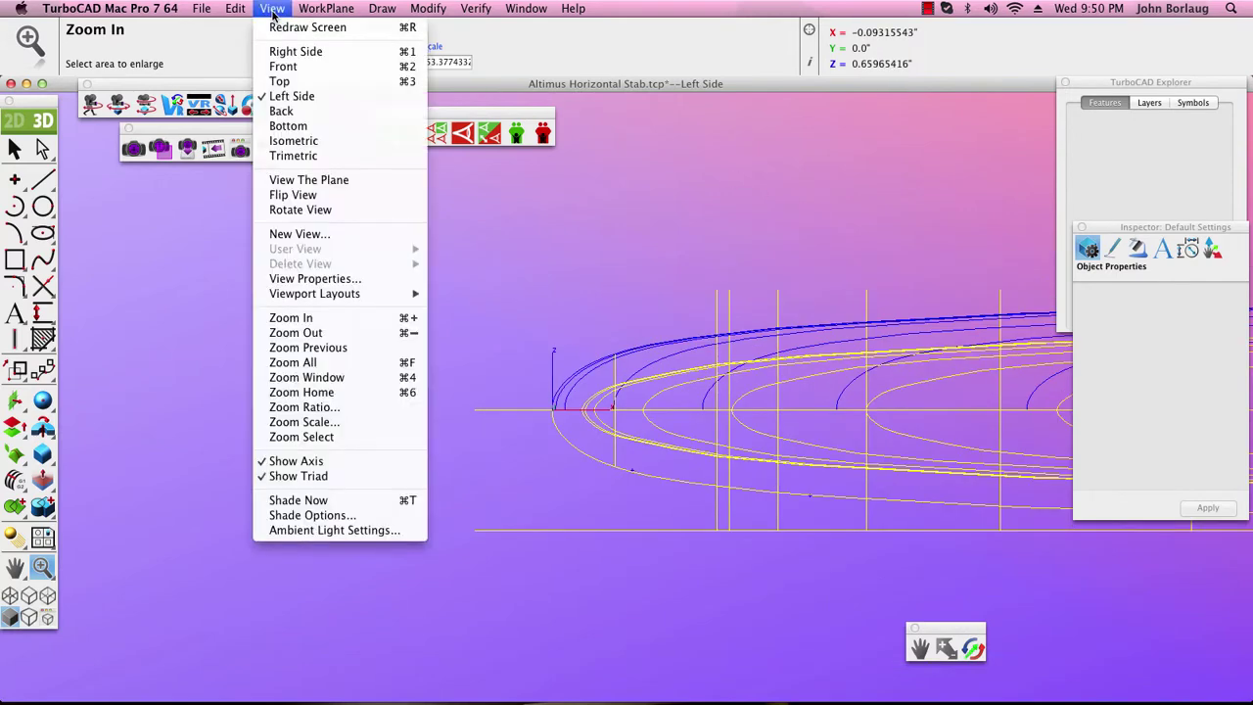
click(308, 159)
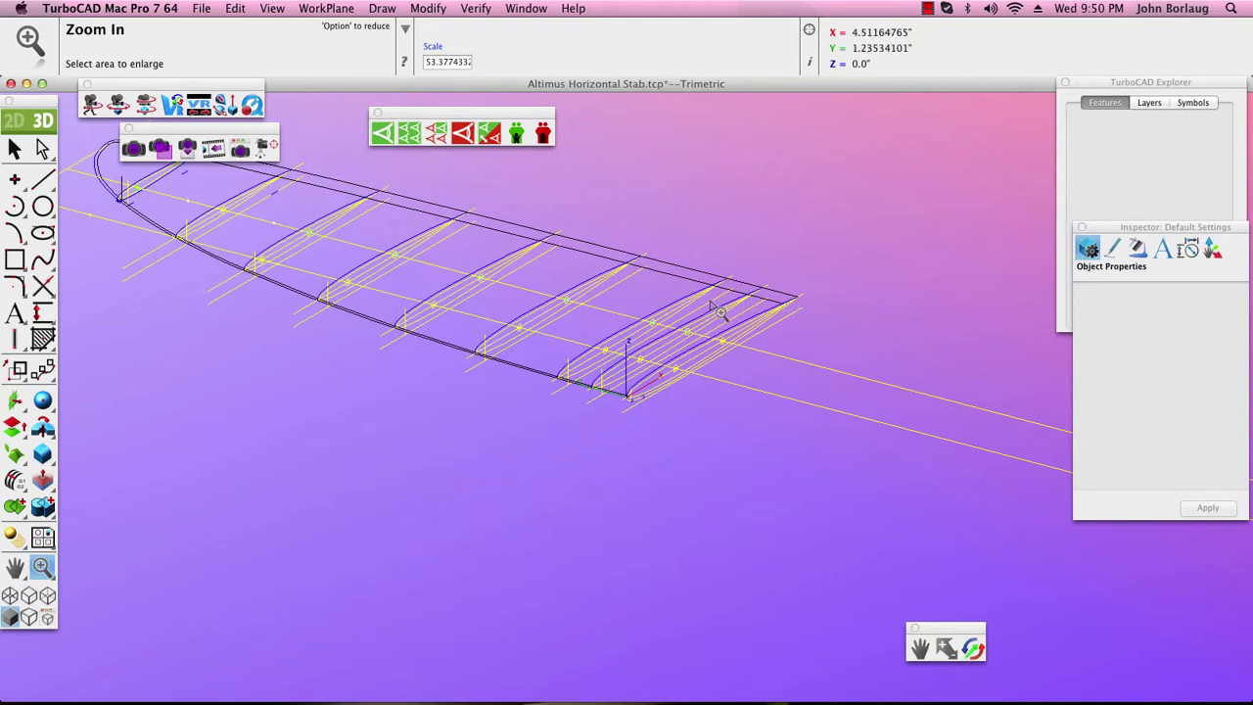
click(745, 271)
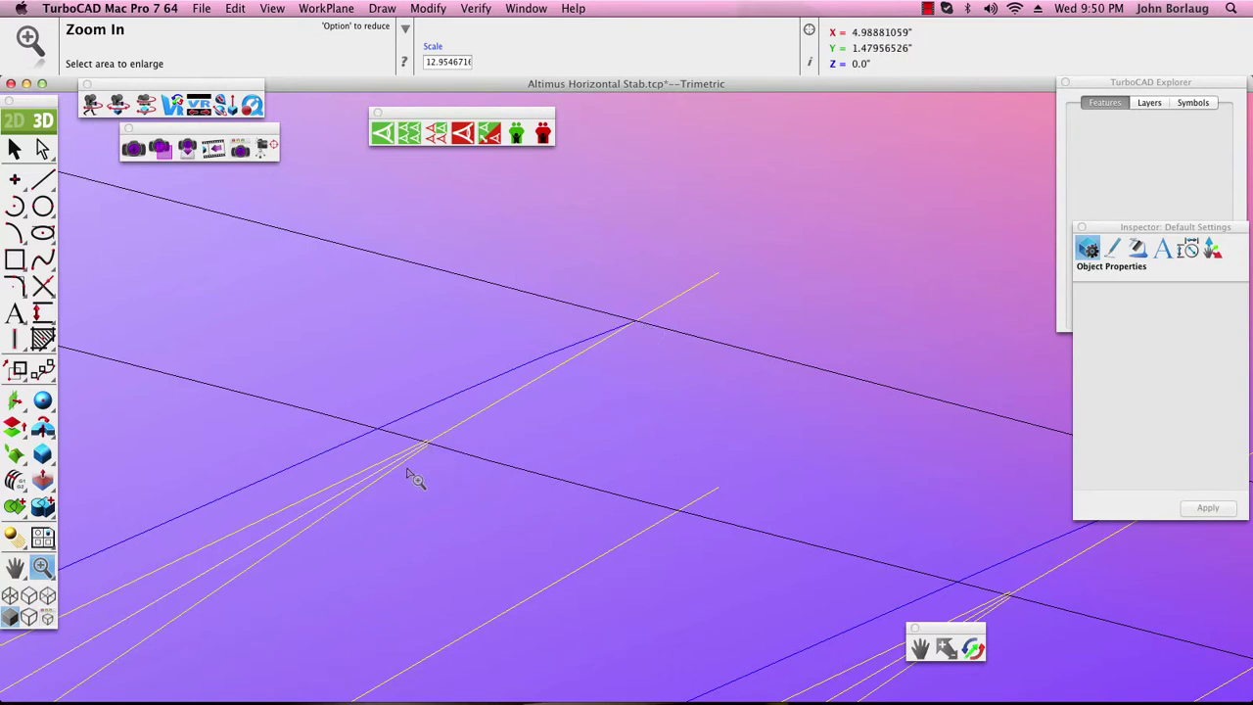
click(459, 422)
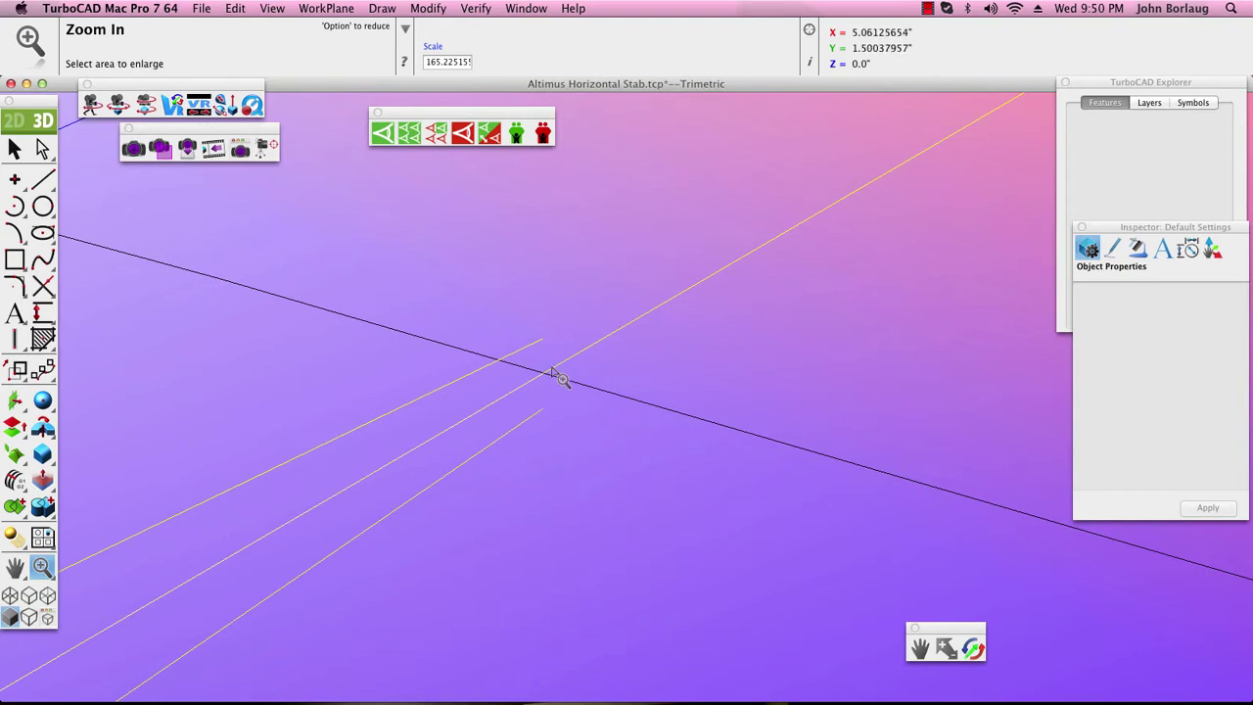
scroll(553, 374, down, 6)
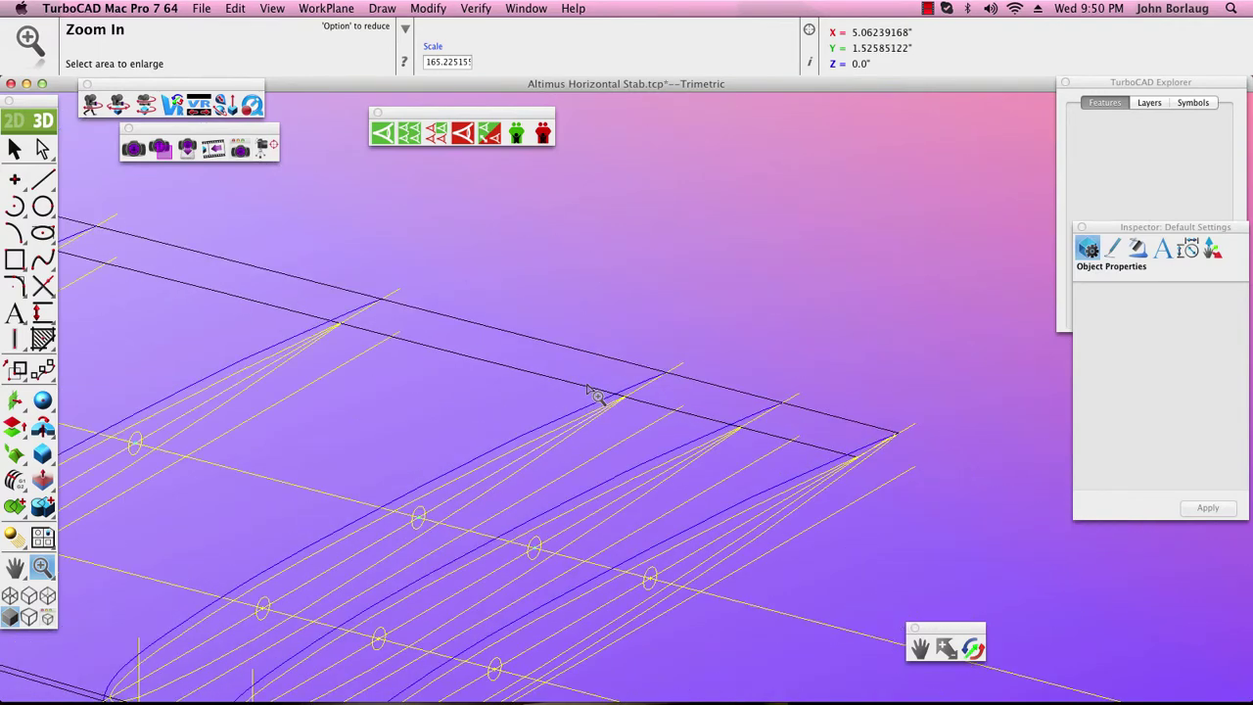
scroll(592, 392, down, 4)
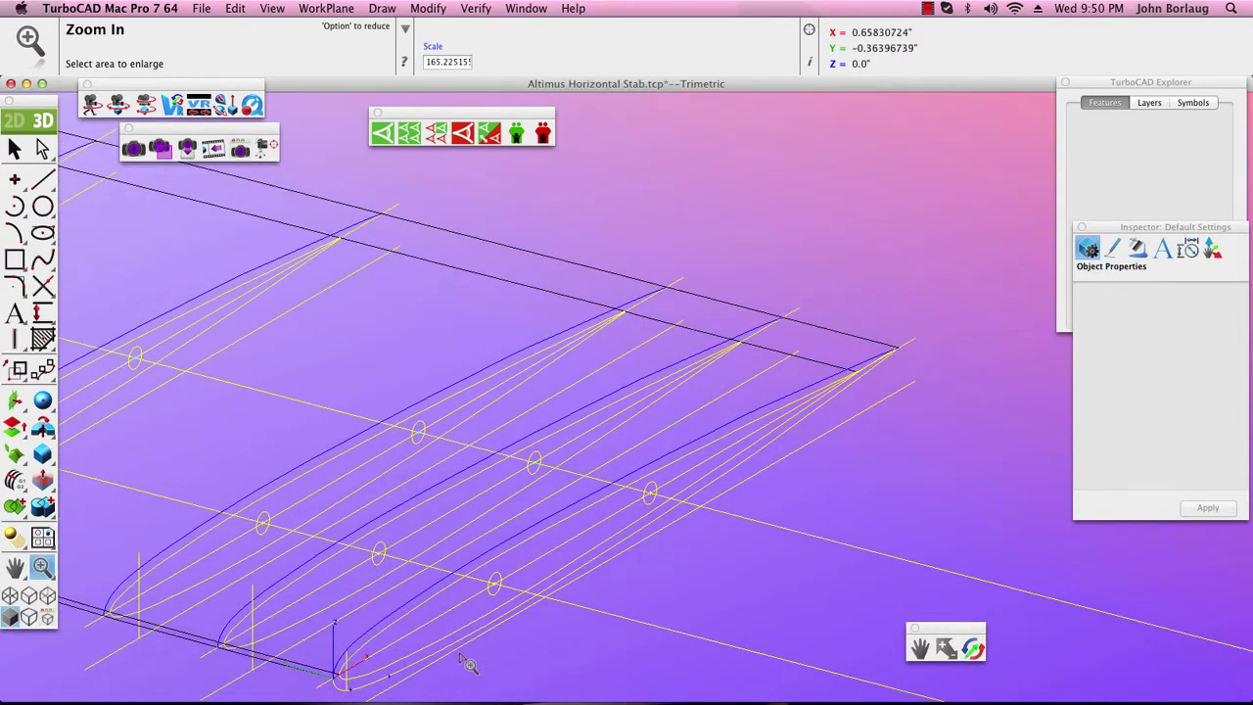
Inspect the attributes and defining points of the lower yellow root rib spline, Interpolate Spline_569
drag(423, 674, 593, 515)
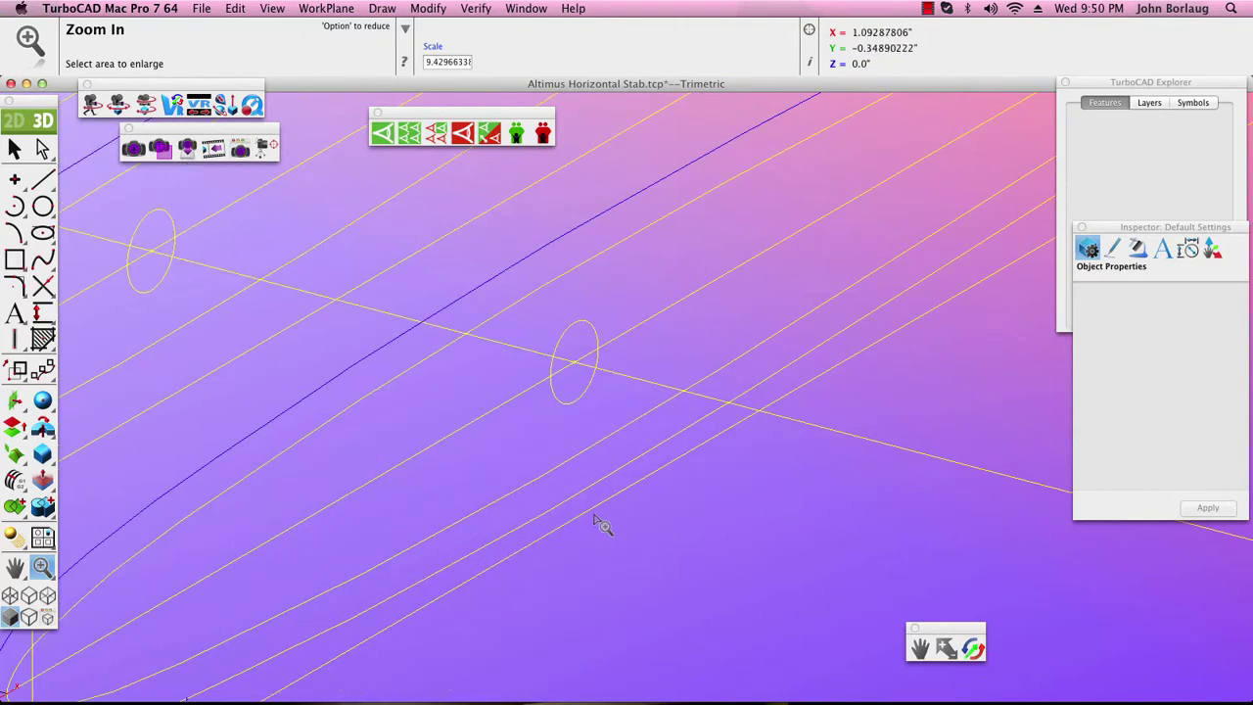
click(15, 148)
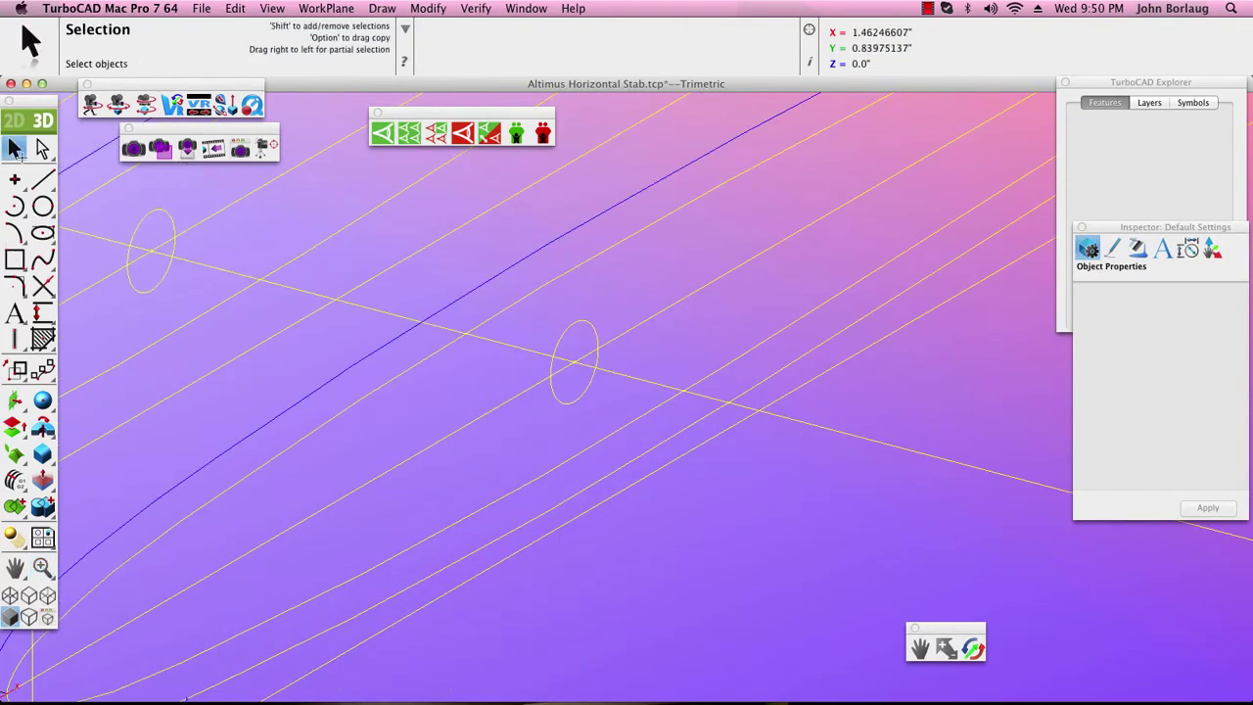
click(559, 510)
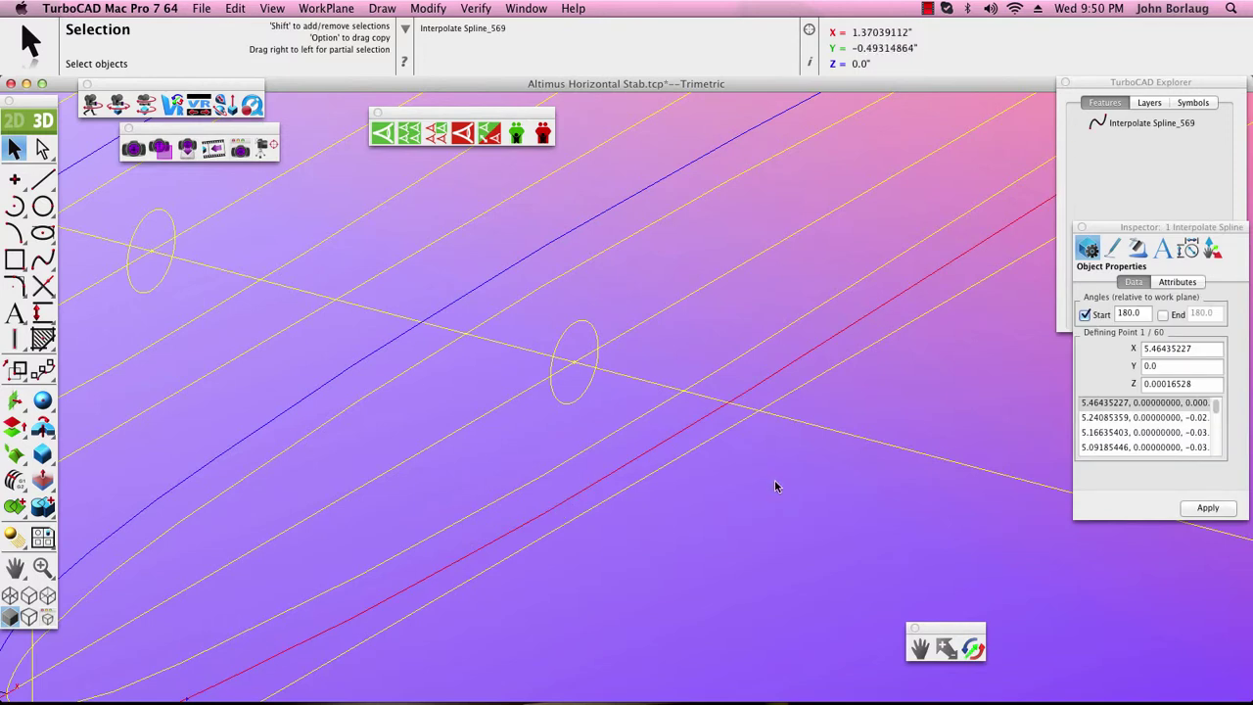
click(1172, 282)
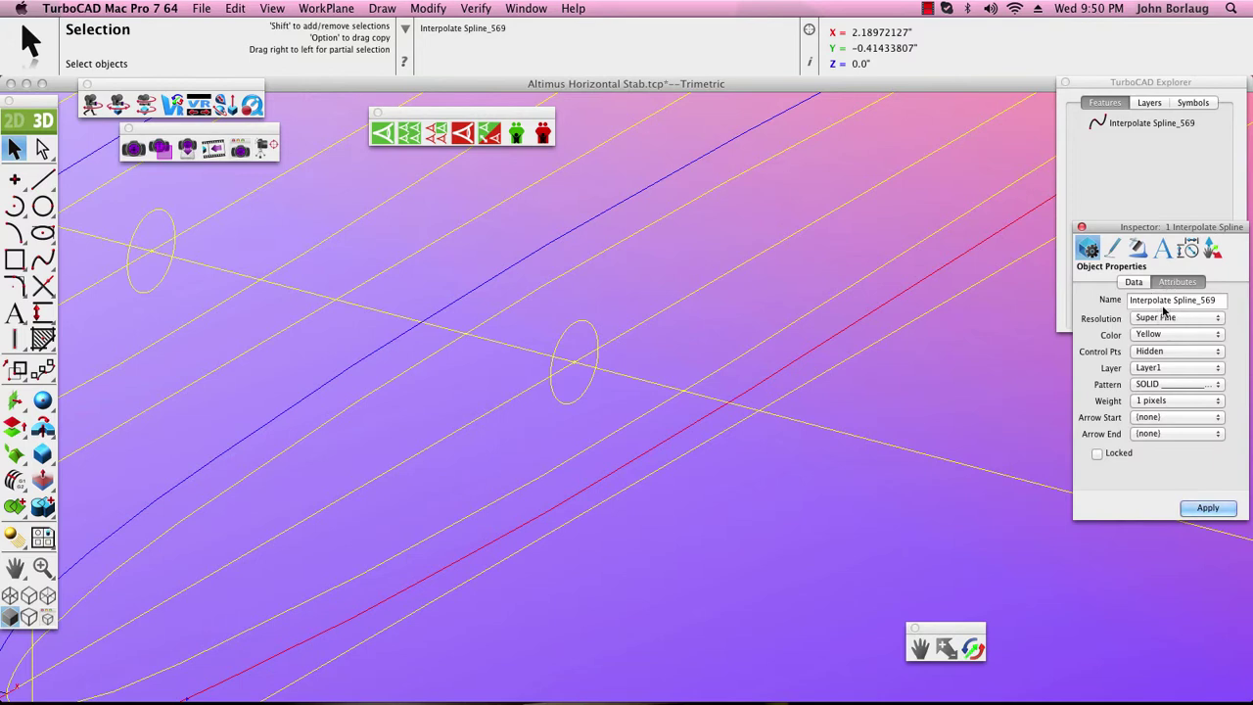
click(1133, 283)
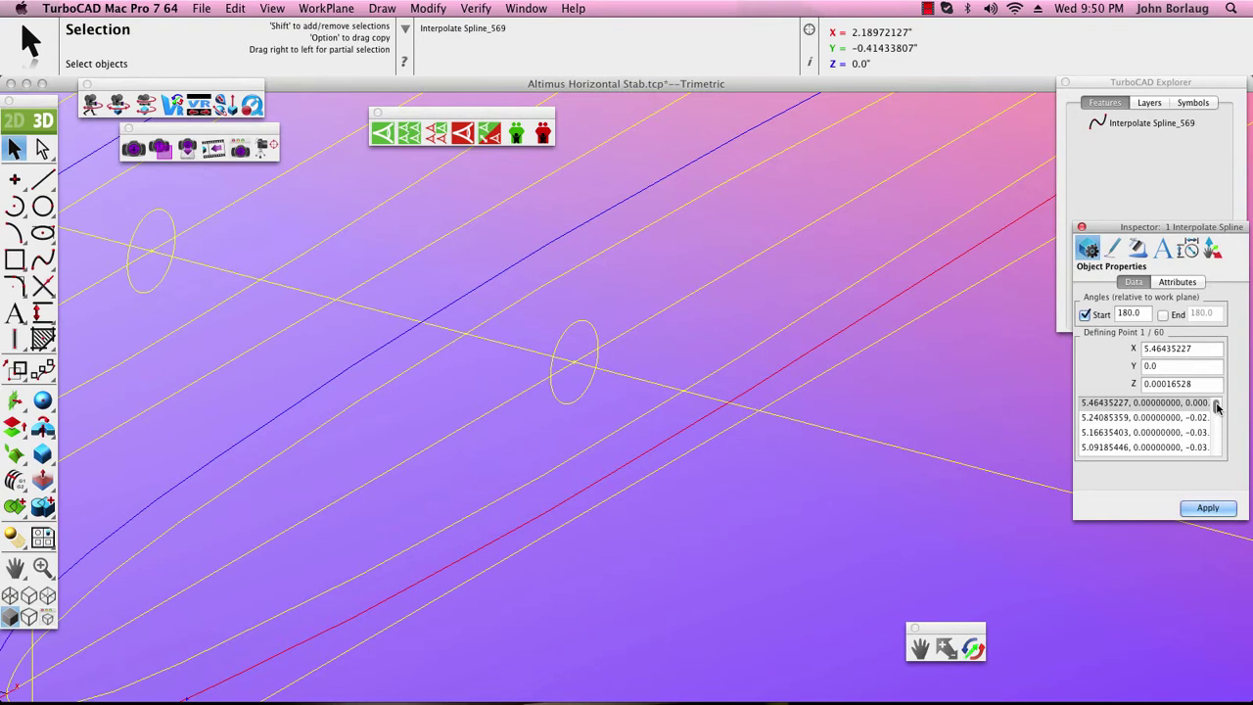
drag(1216, 407, 1213, 451)
click(981, 397)
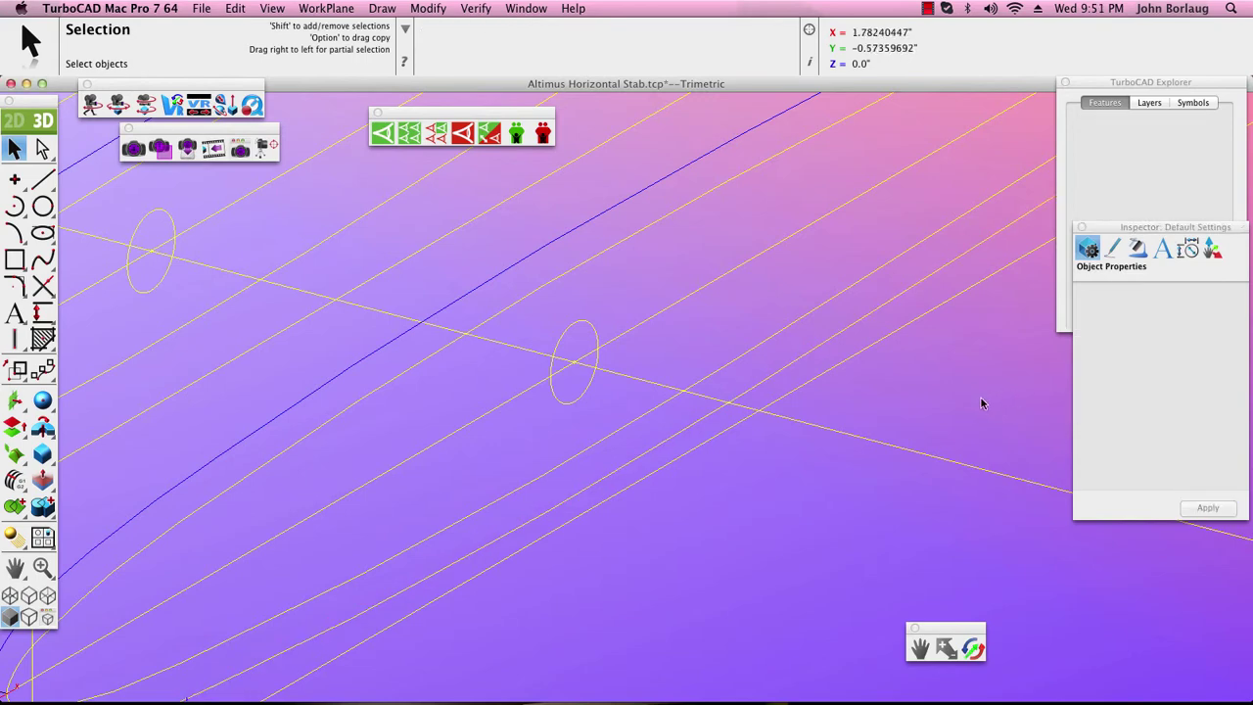
Select the leading-edge curve Control Point Spline_553 and examine closely where it meets the root rib profiles in the left side view
key(super+minus)
key(super+minus)
key(super+minus)
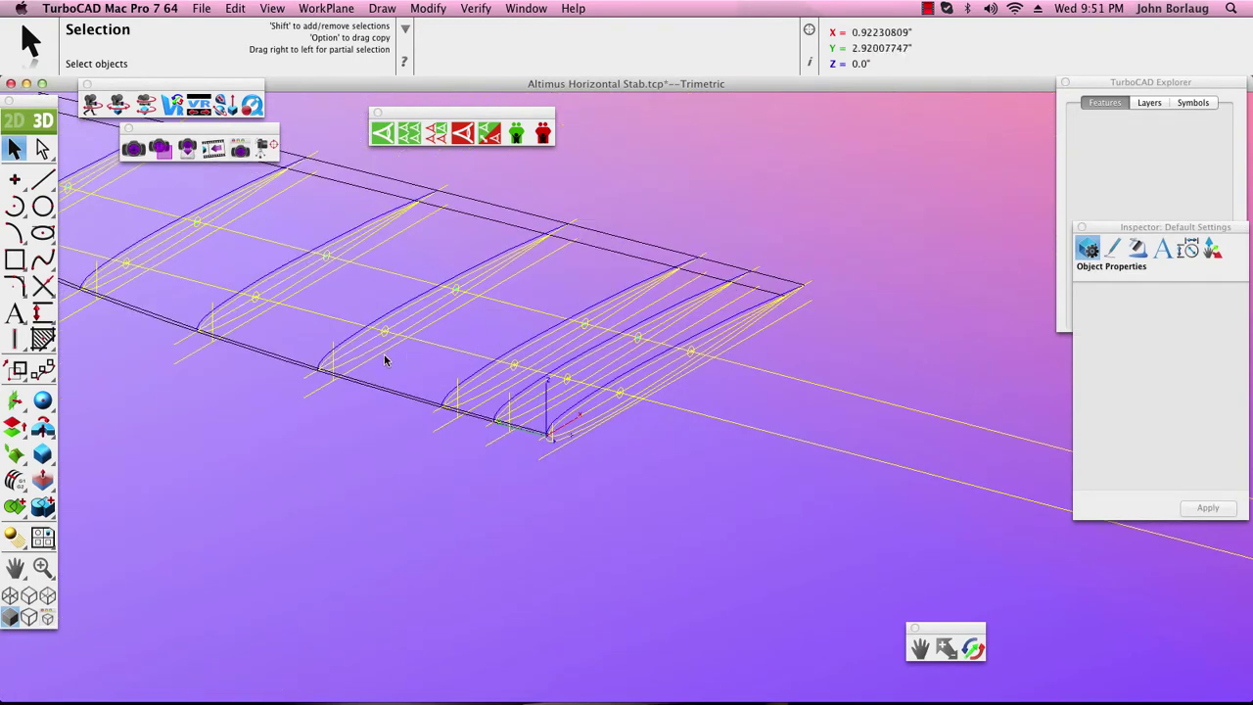
click(280, 362)
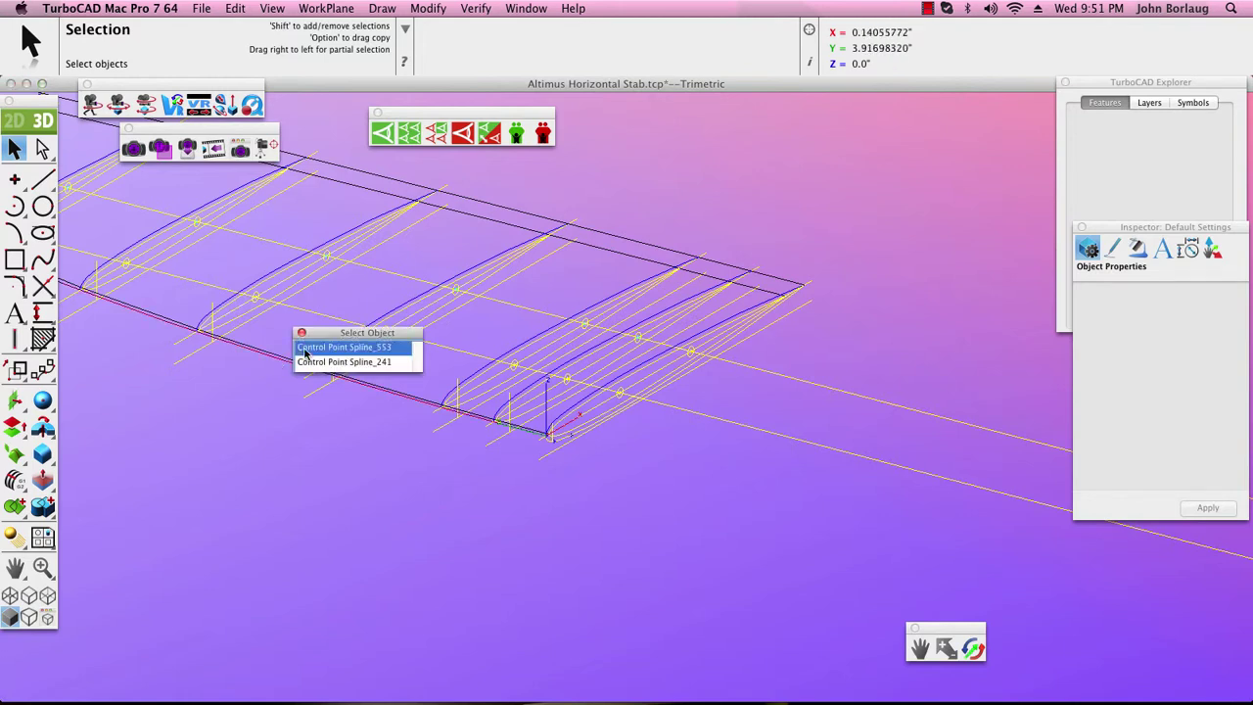
click(303, 348)
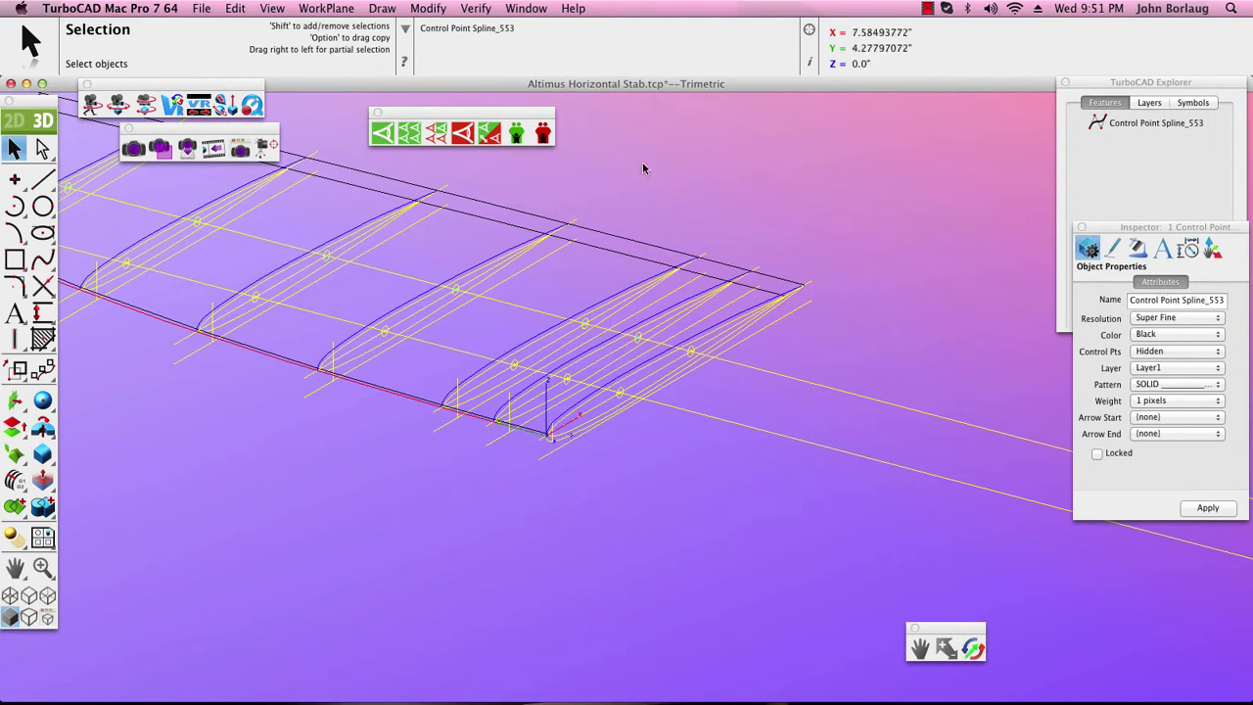
click(277, 13)
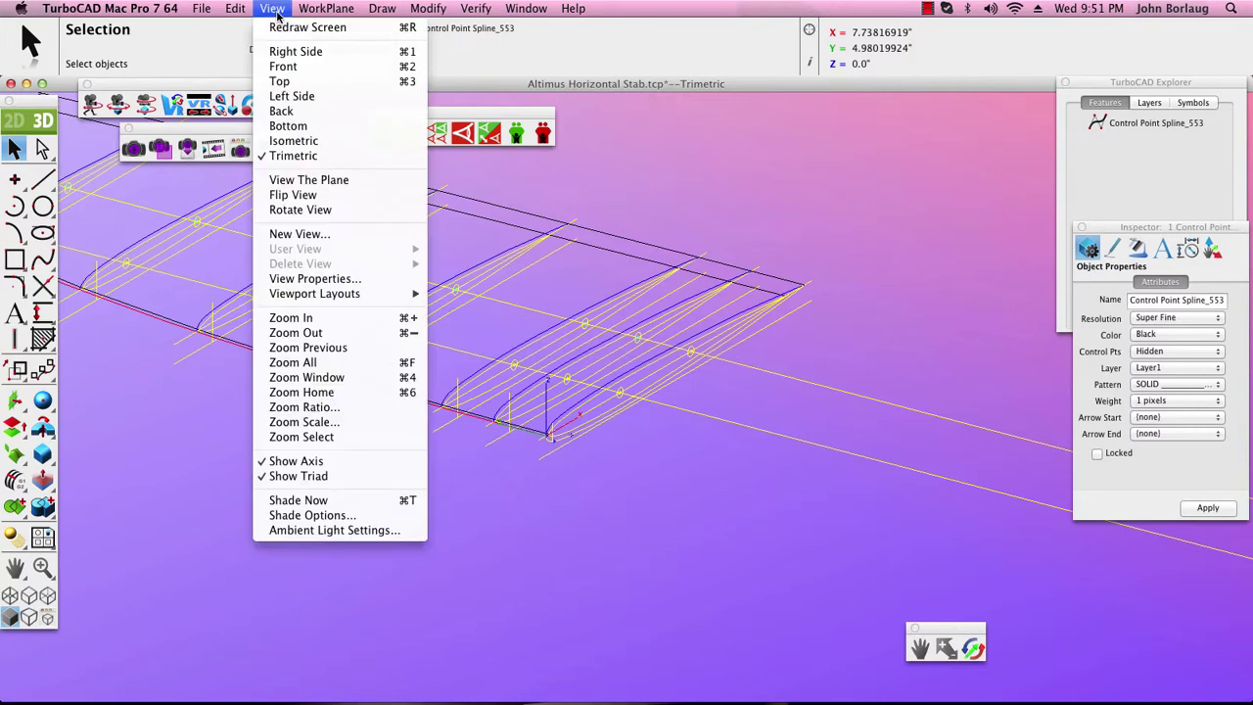
click(294, 95)
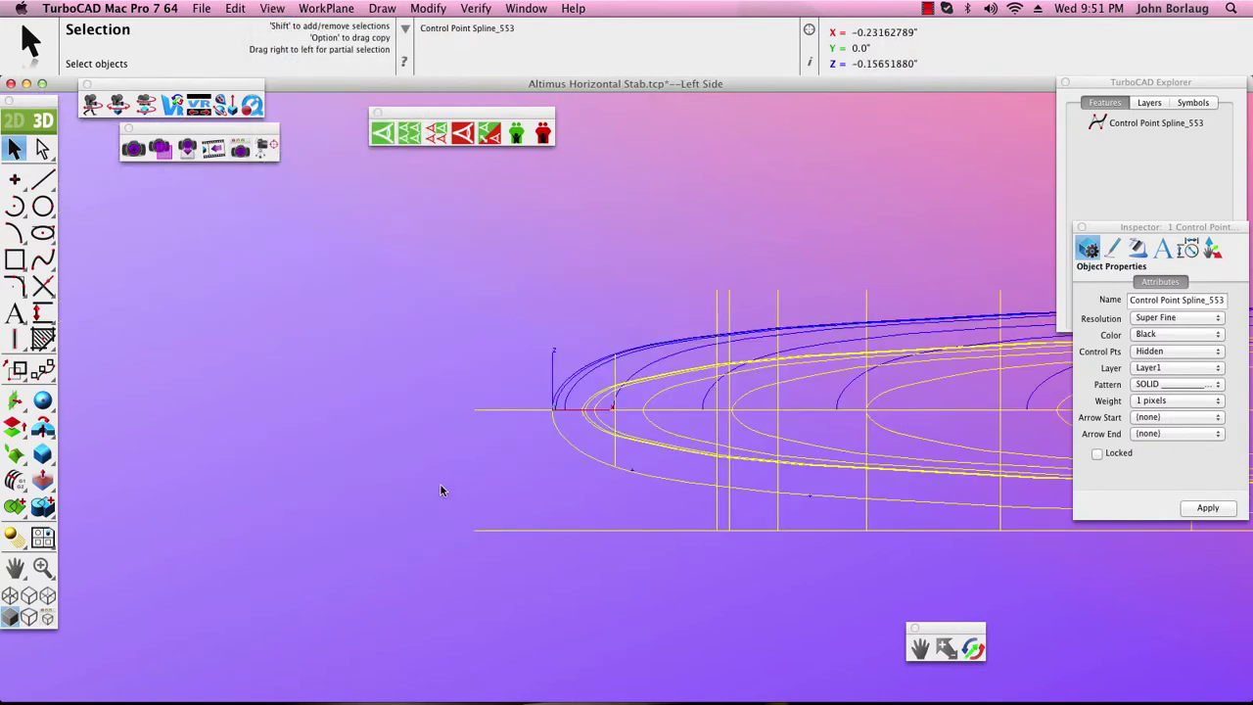
click(43, 567)
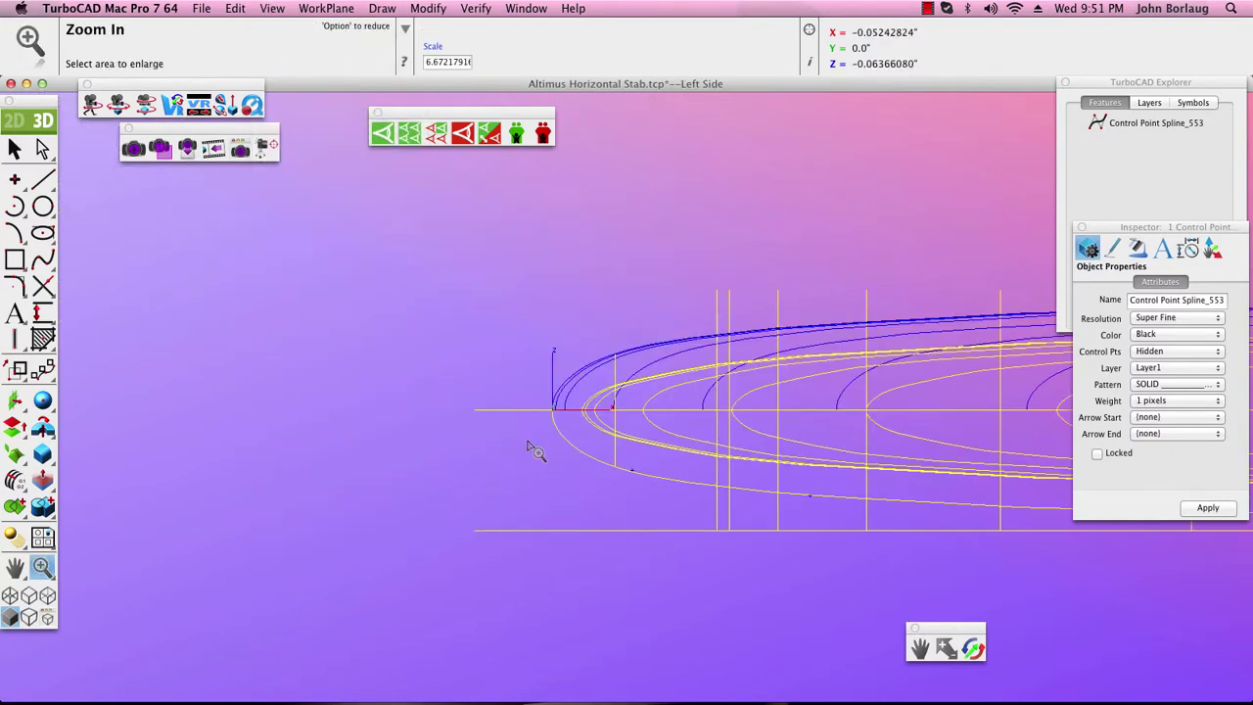
click(634, 390)
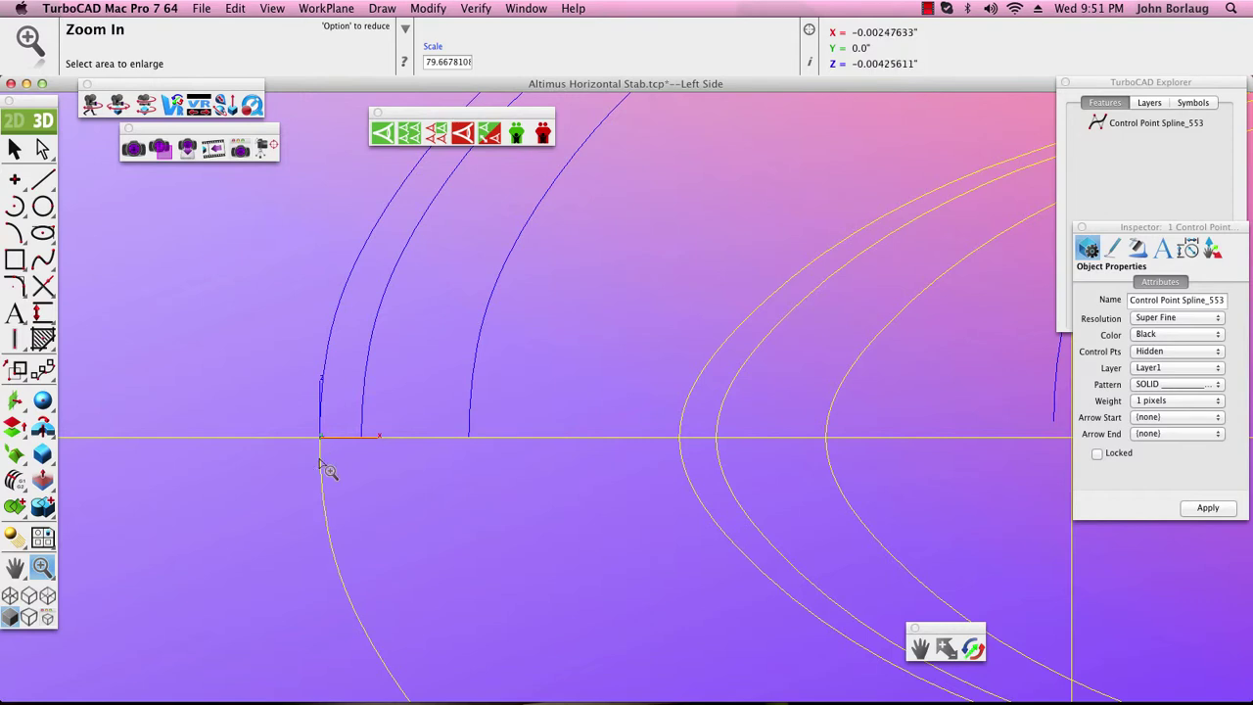
click(361, 421)
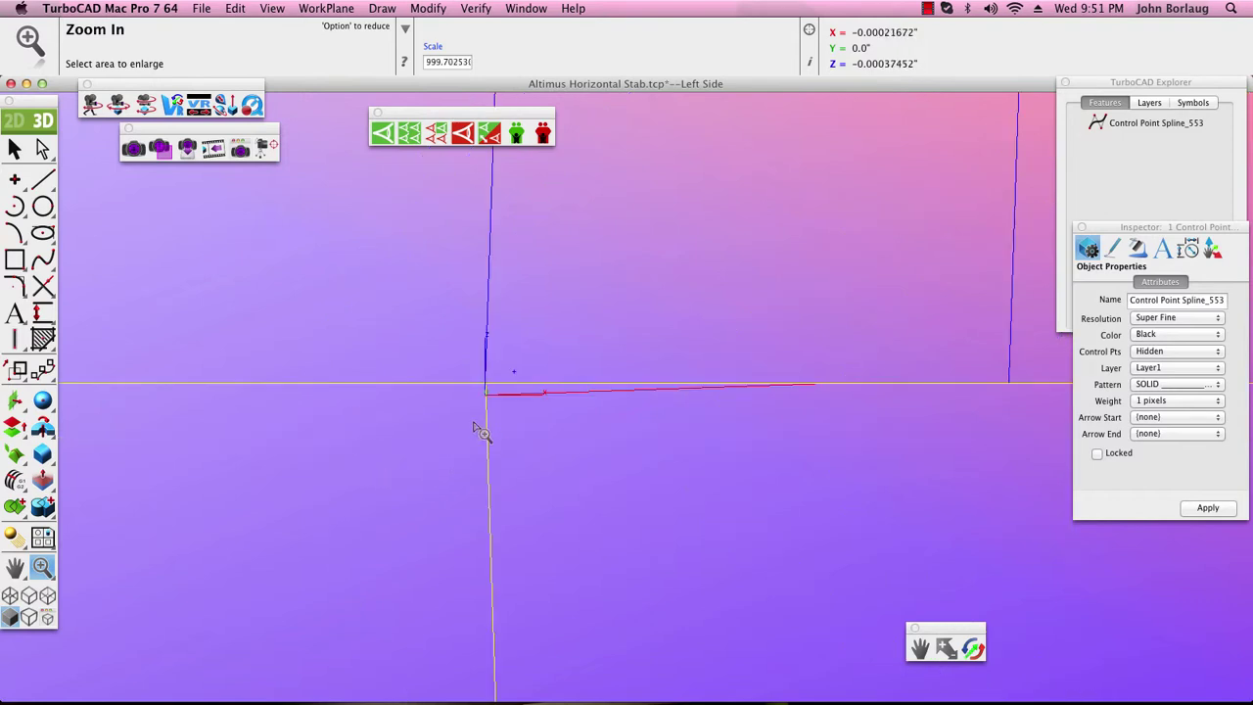
click(515, 372)
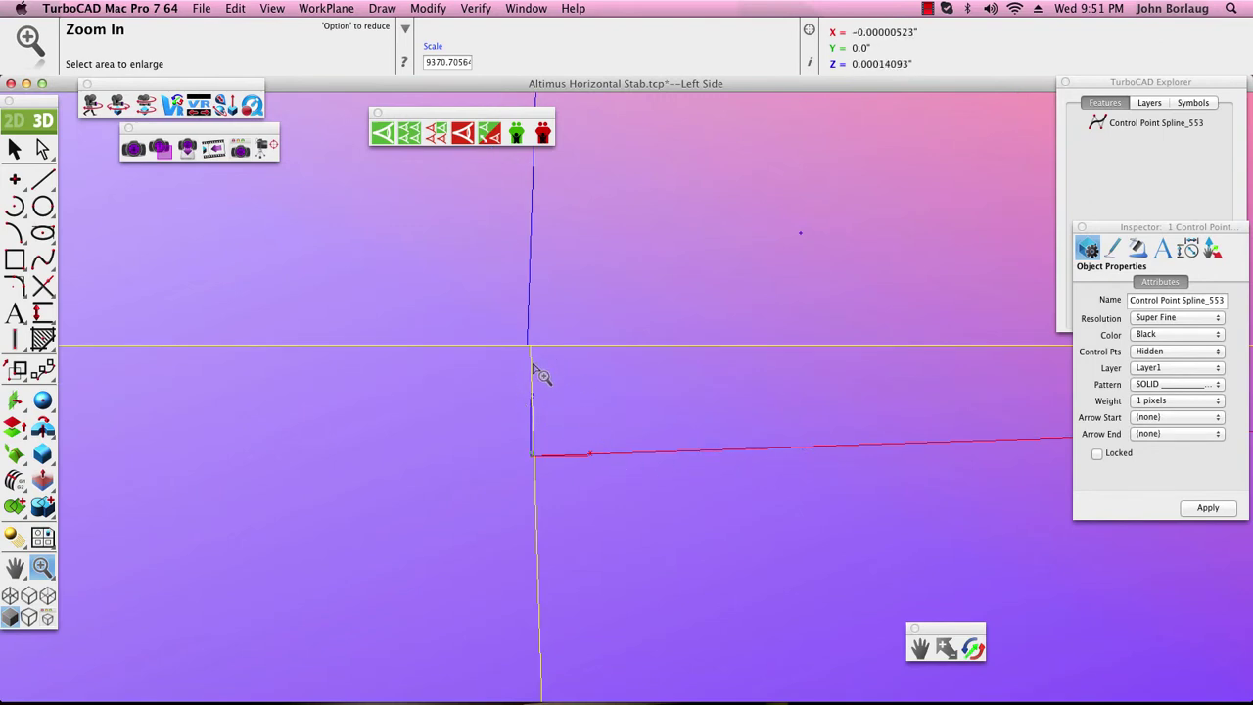
Inspect the endpoint data of the blue upper root curve and the yellow lower root spline at the leading edge
click(13, 148)
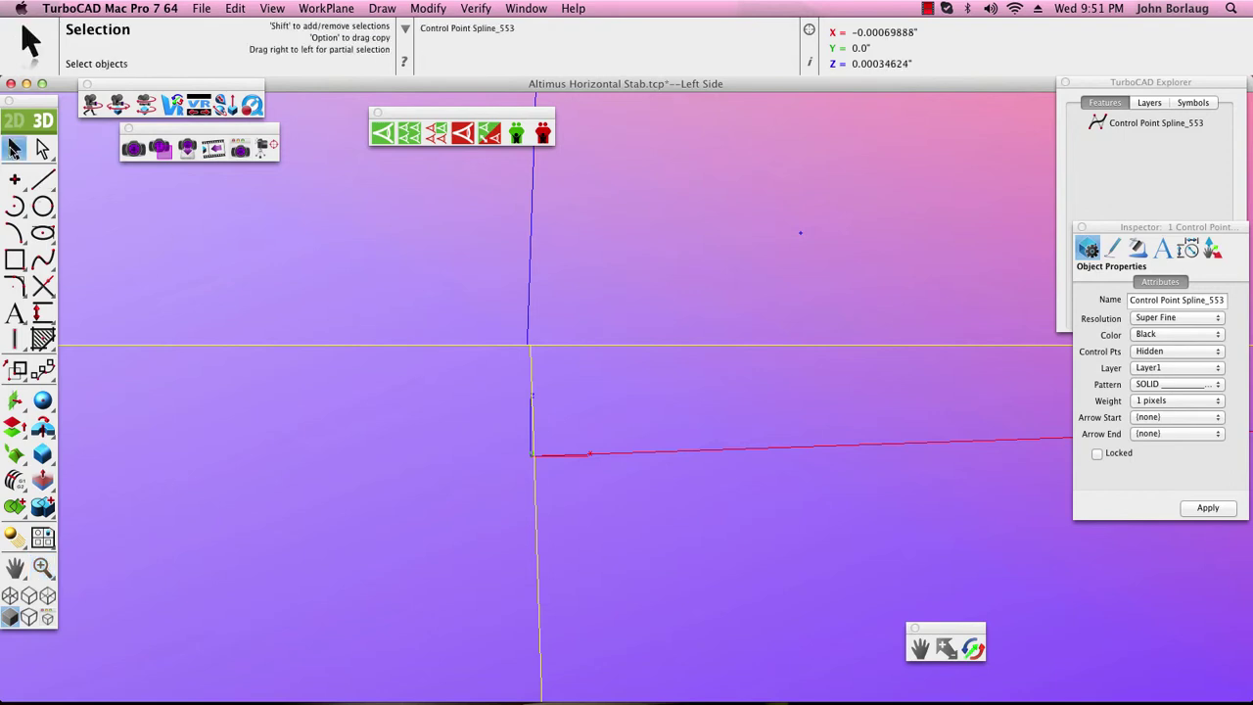
click(528, 296)
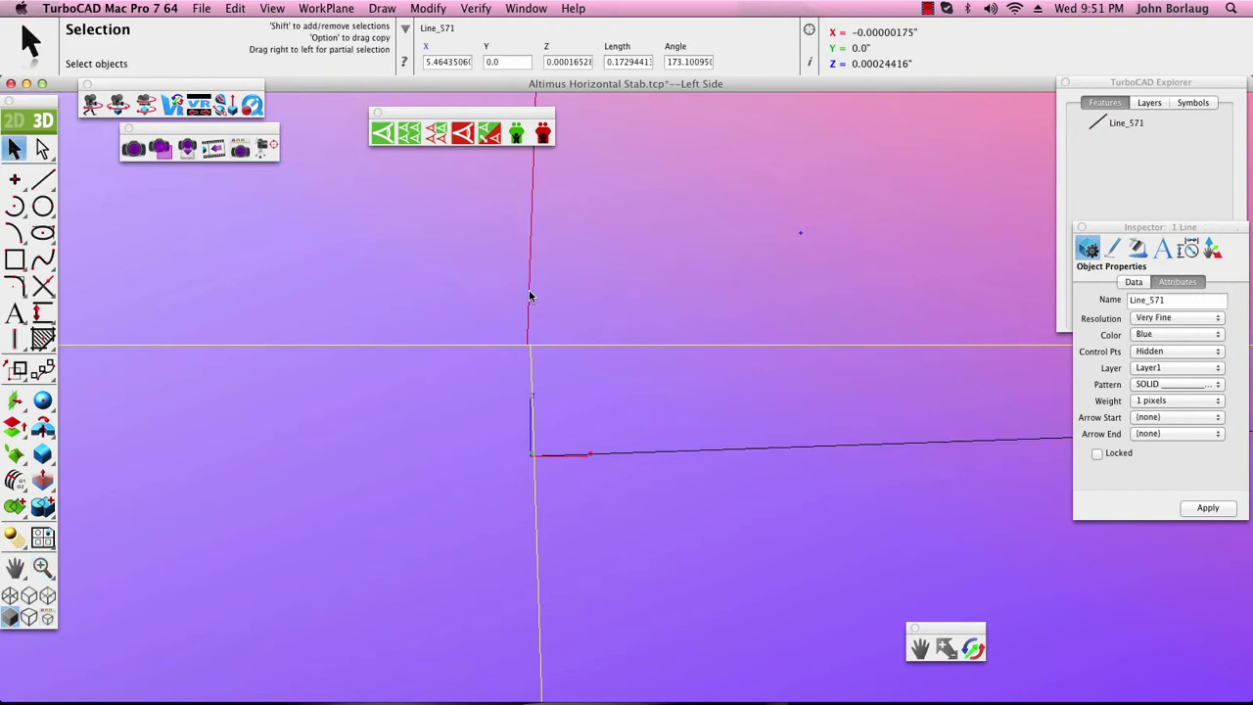
click(1130, 283)
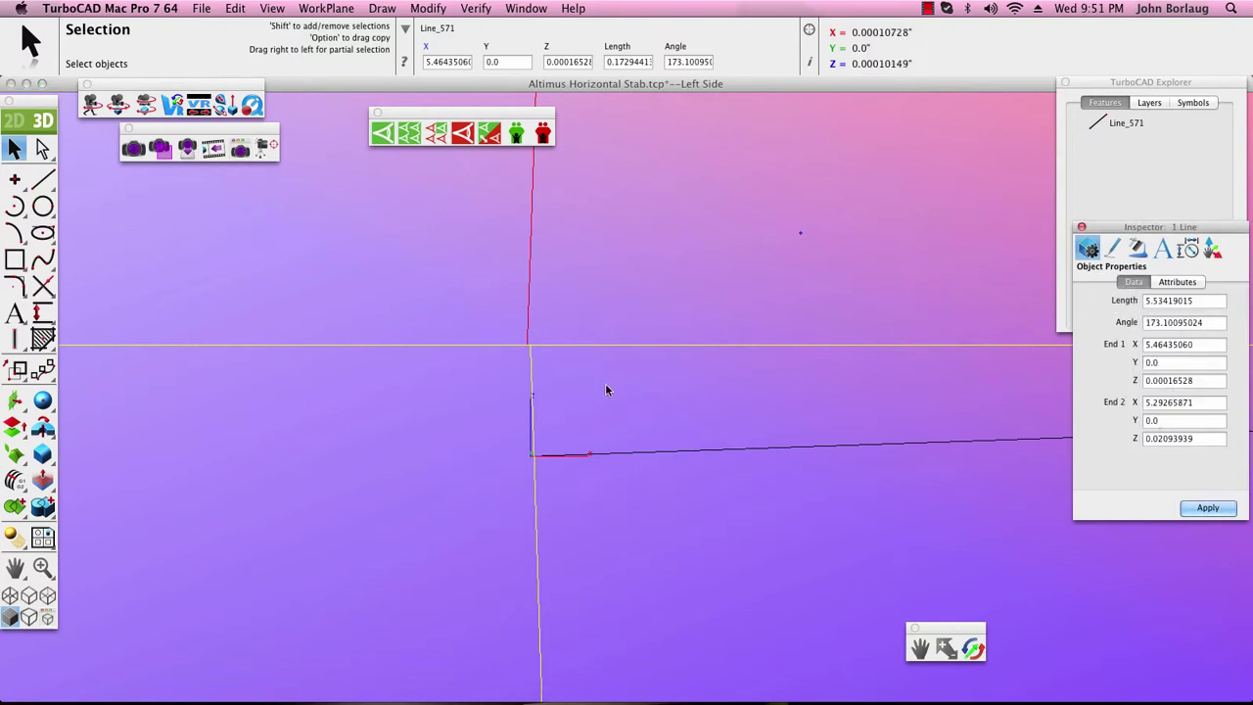
click(533, 372)
click(533, 372)
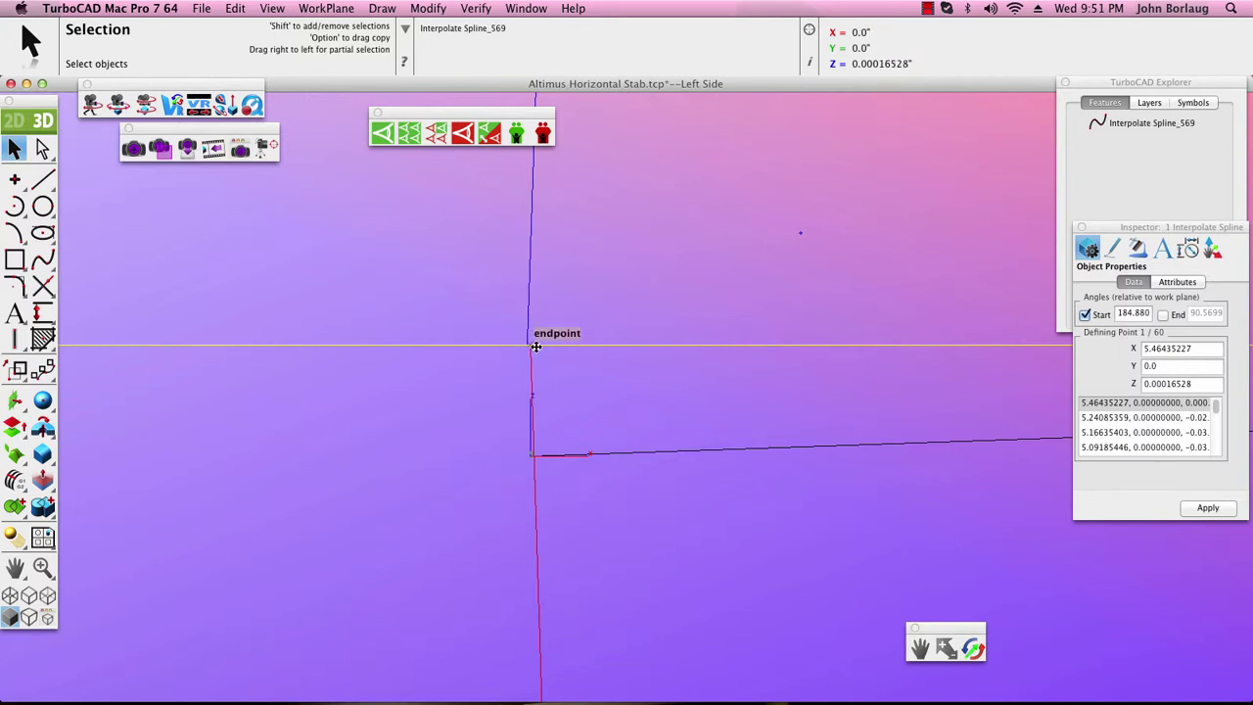
Deselect the root rib spline and examine the upper and lower rib profiles' leading edges along the chord line in the left side view
click(592, 391)
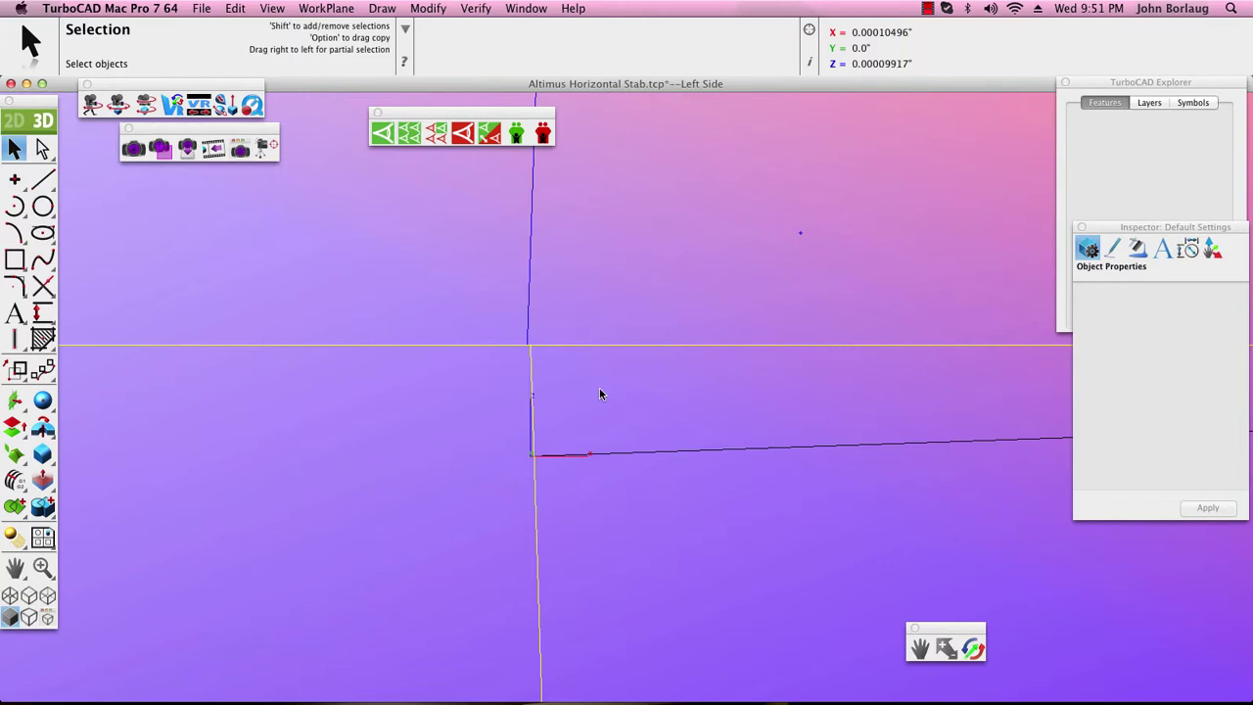
middle_drag(602, 394, 769, 425)
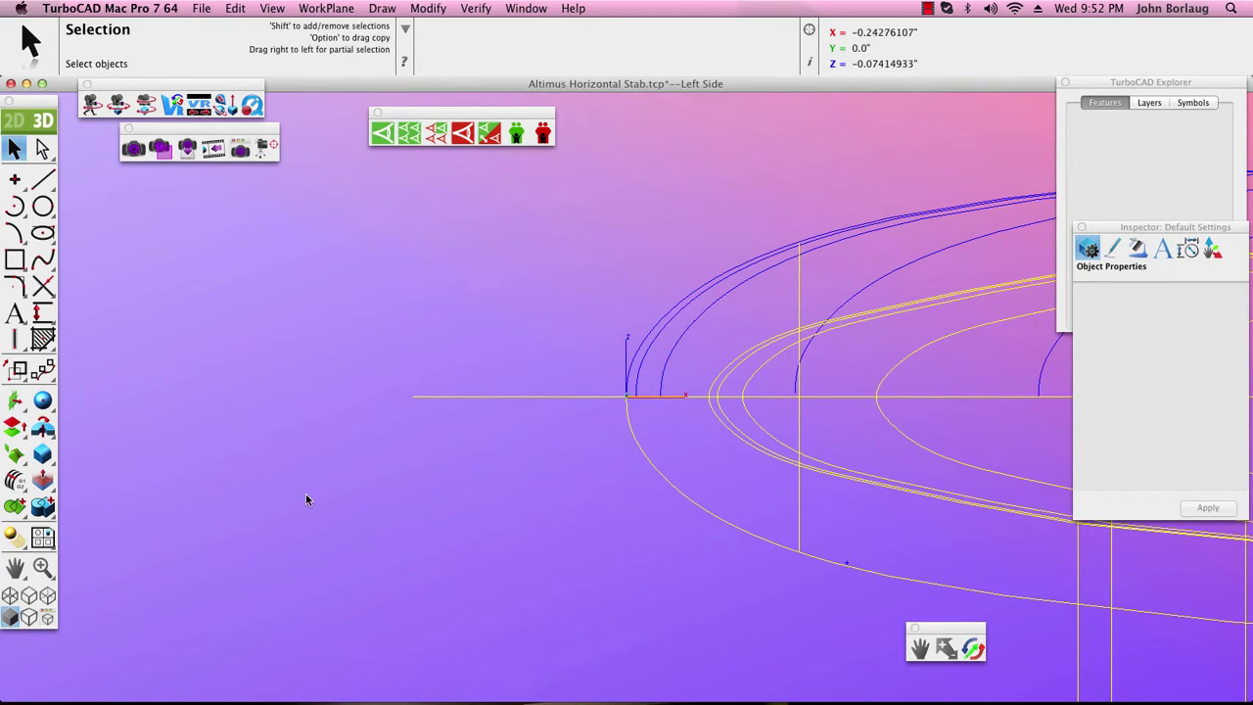
middle_drag(305, 493, 637, 420)
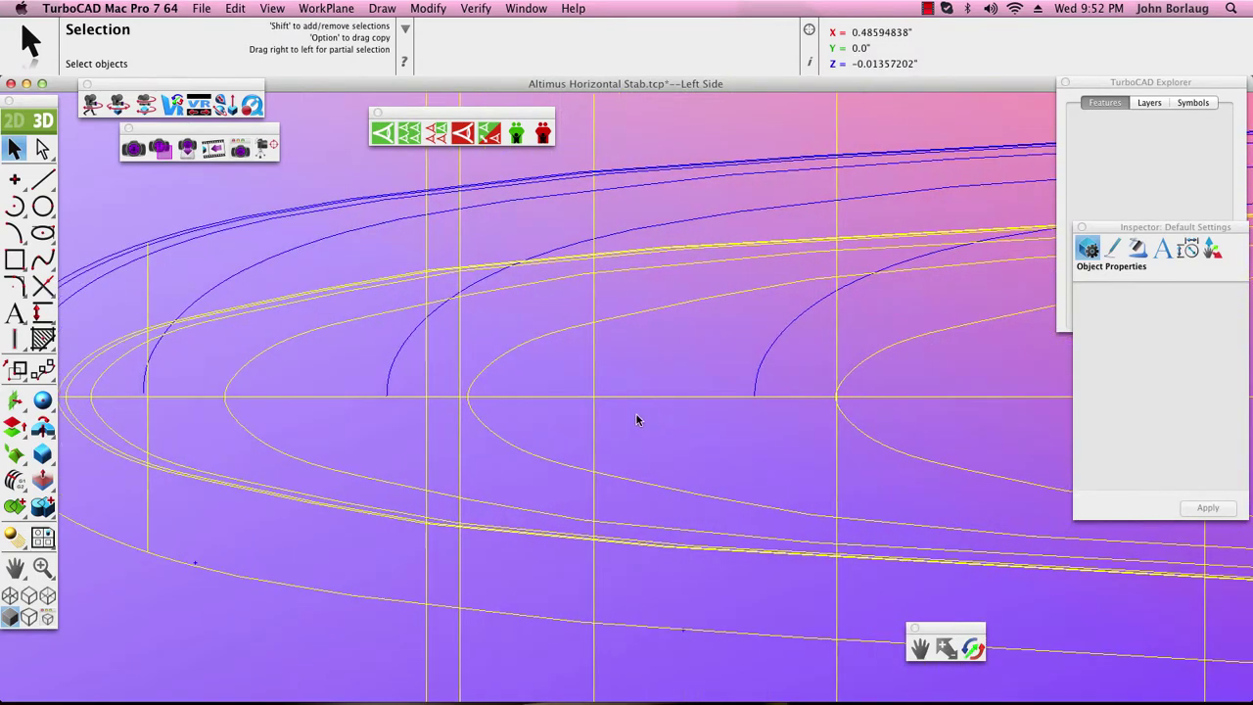
click(43, 568)
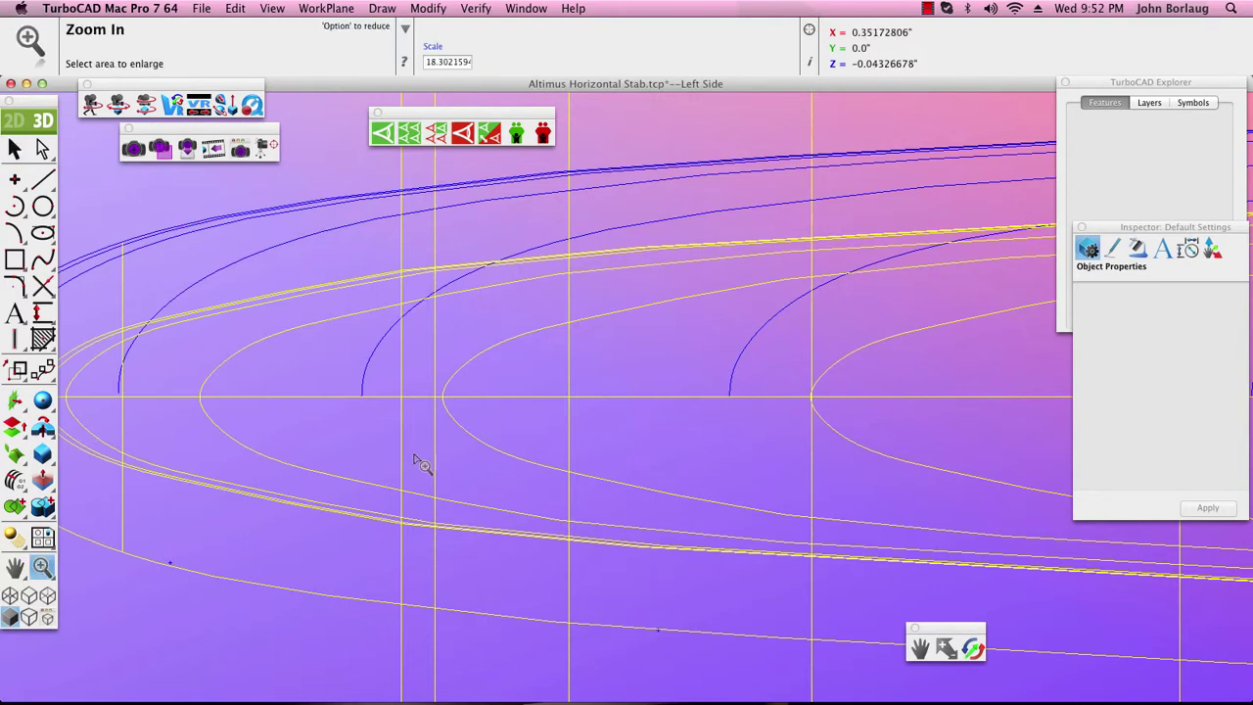
click(755, 286)
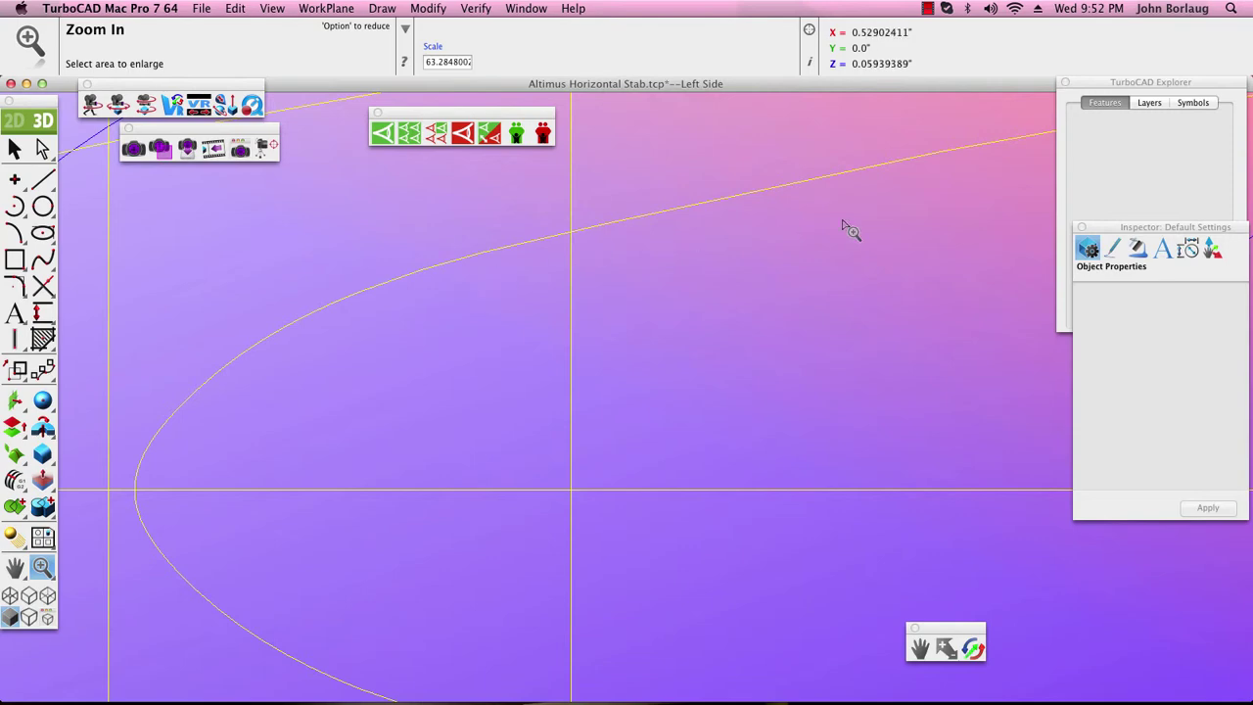
scroll(832, 224, down, 10)
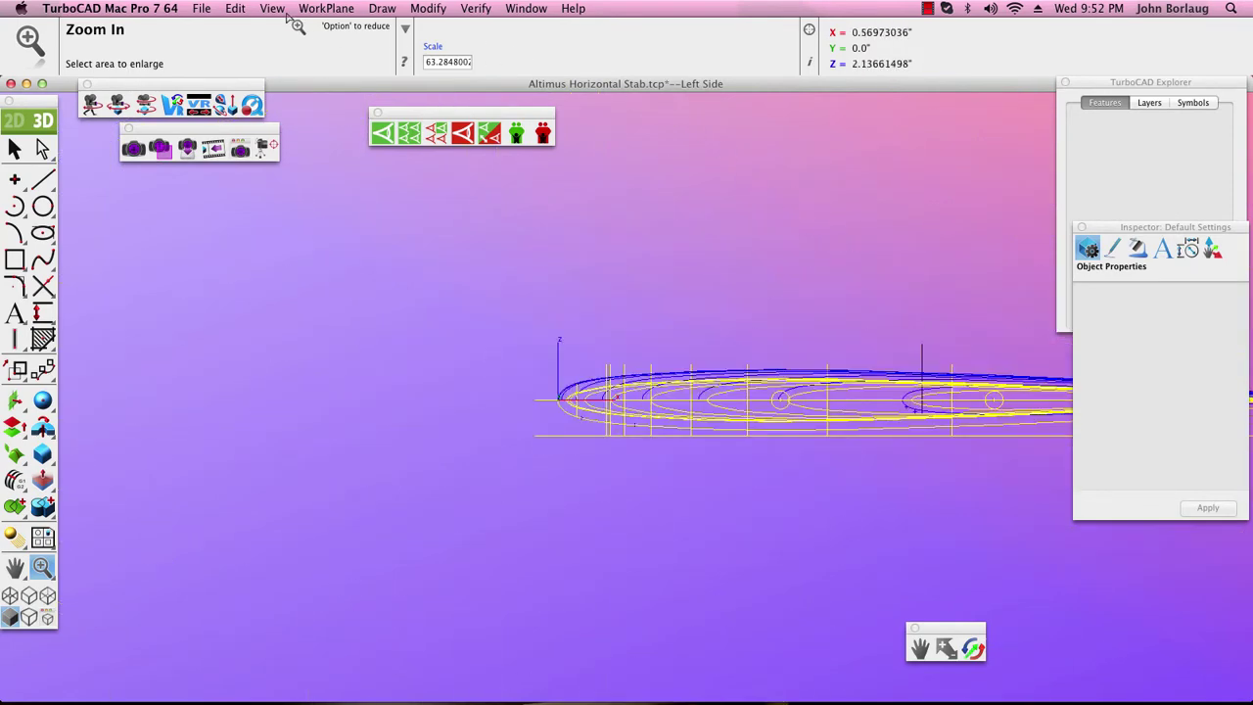
Switch to the trimetric view and look over the stabilizer's rib and edge curves from the root to the tip
click(272, 8)
click(292, 156)
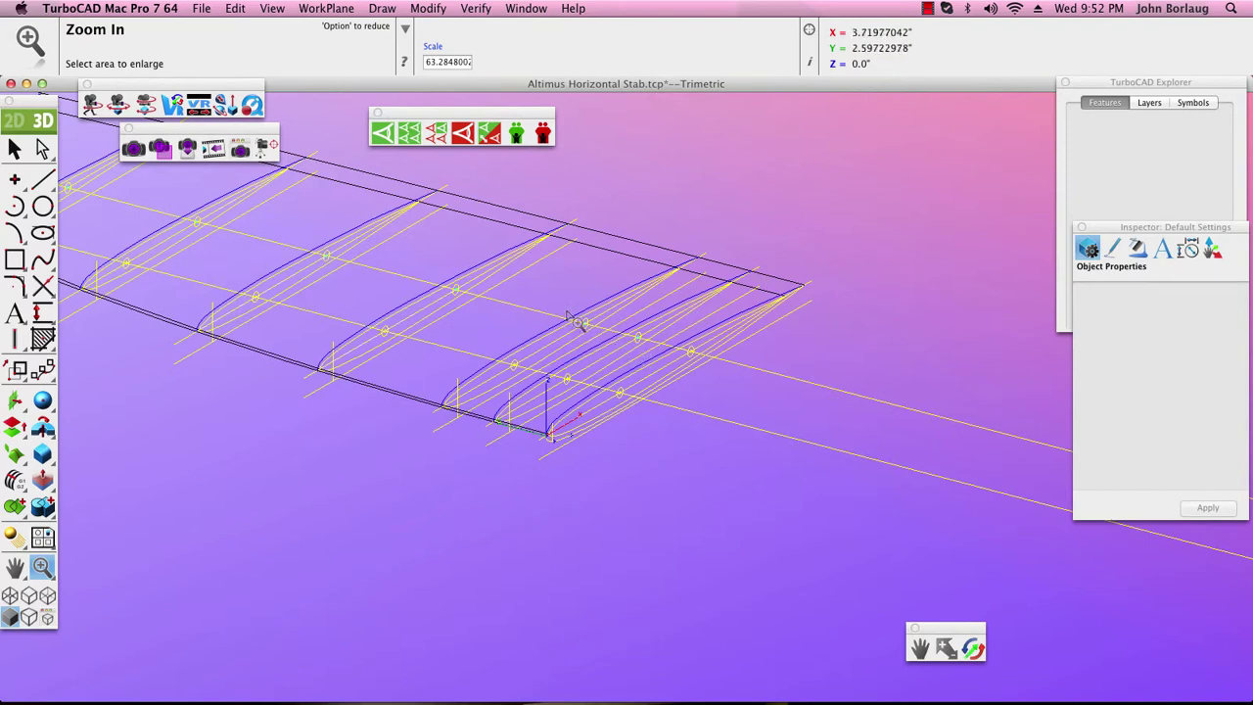
scroll(294, 249, left, 10)
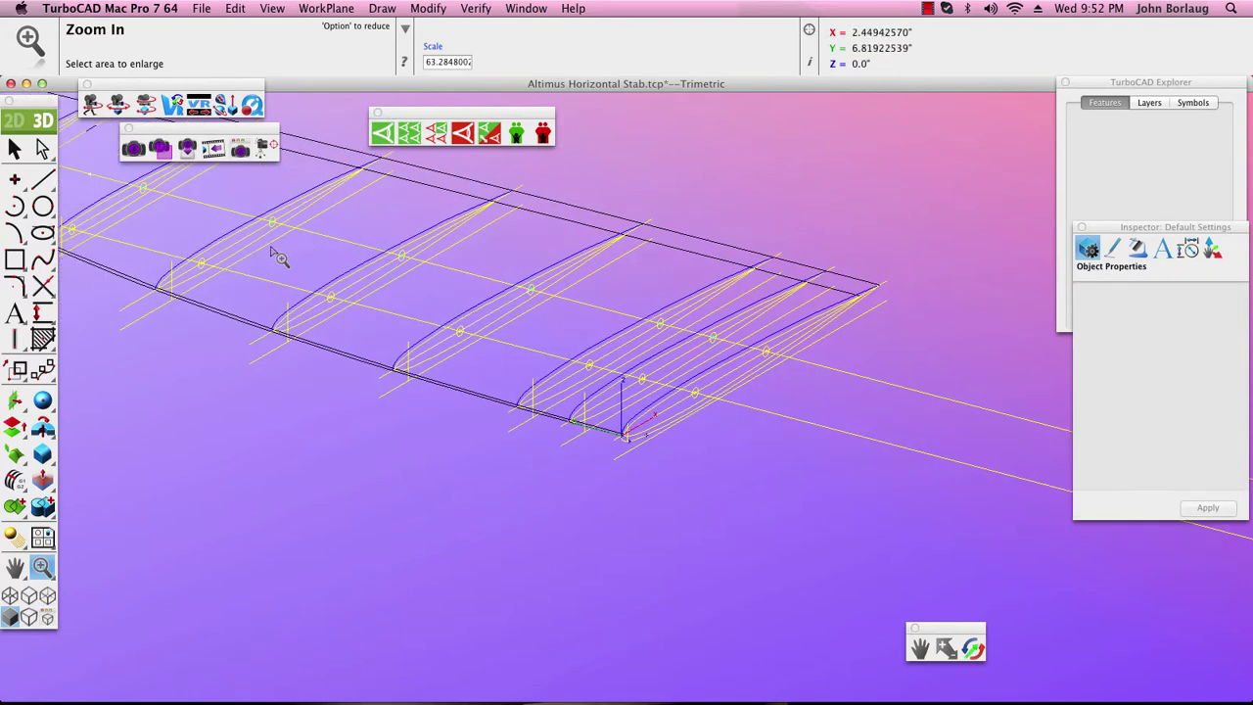
scroll(207, 221, up, 2)
scroll(196, 240, up, 5)
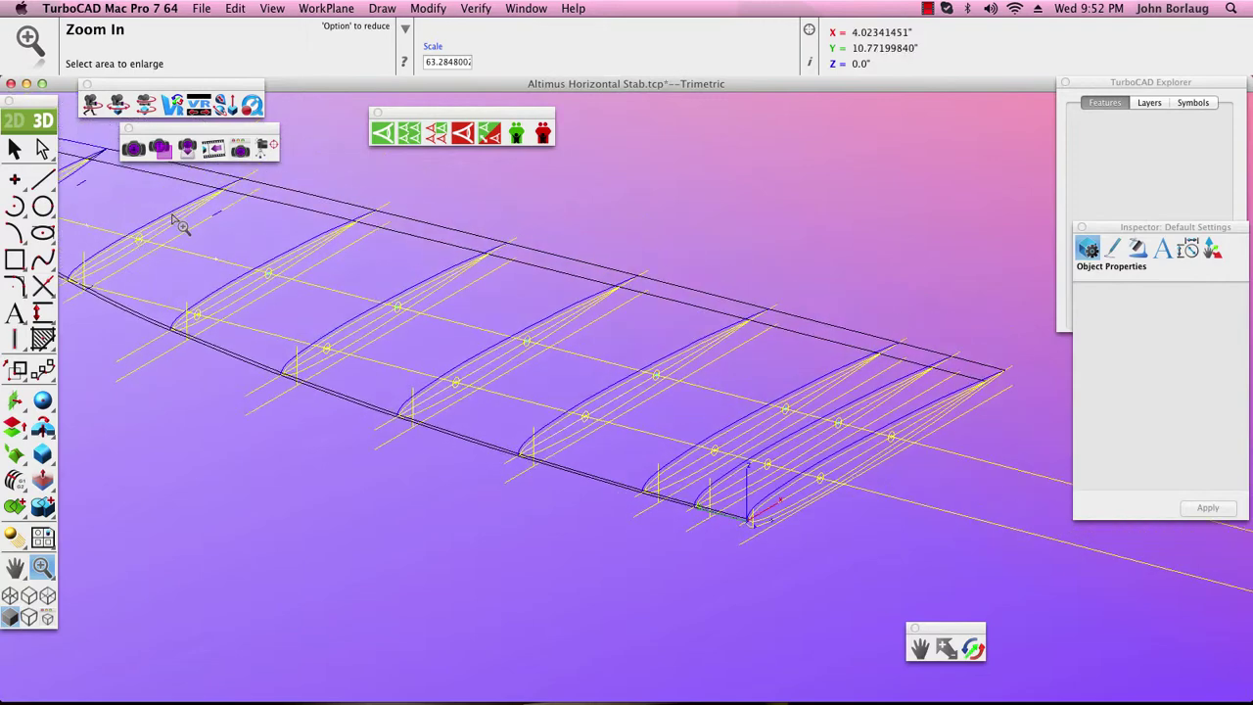
scroll(146, 225, left, 10)
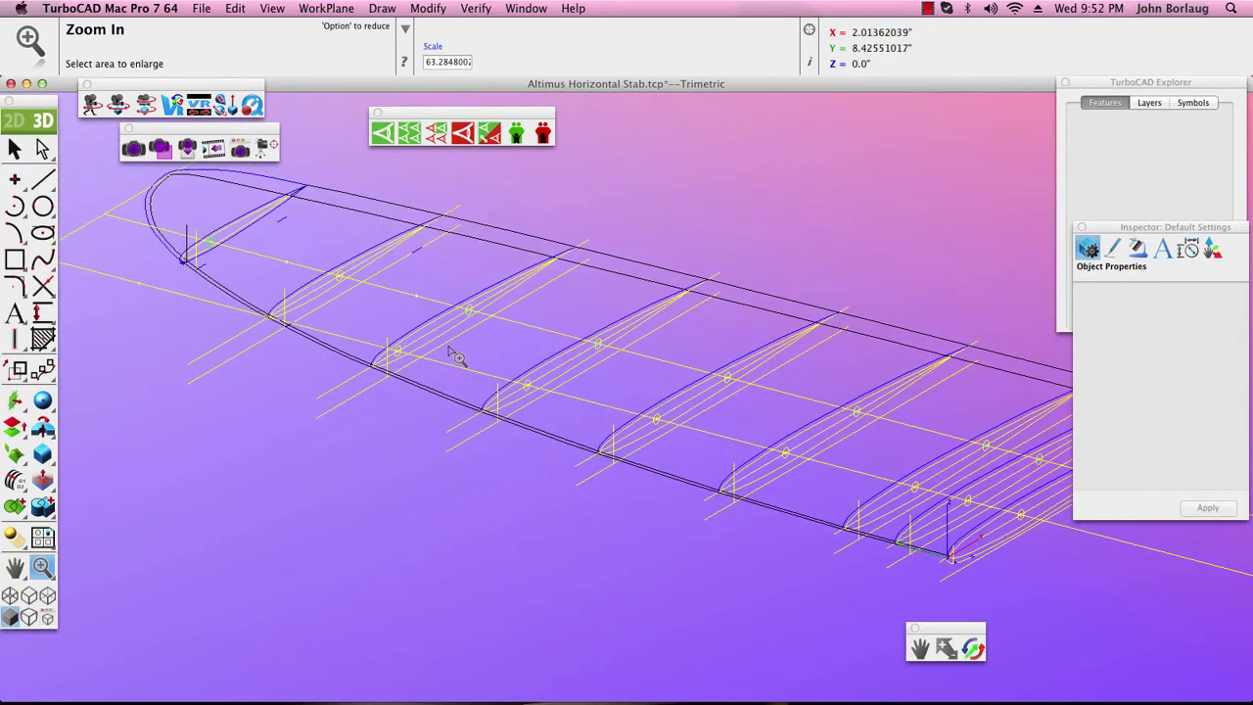
click(15, 149)
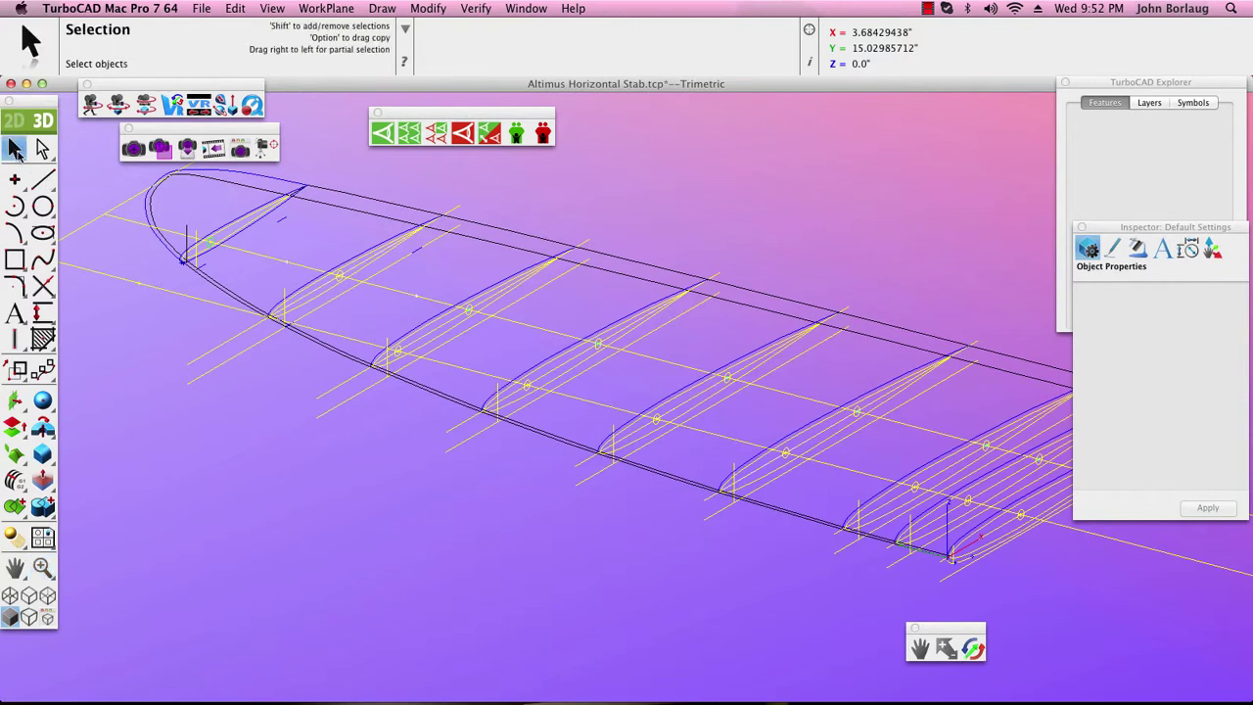
drag(14, 403, 95, 412)
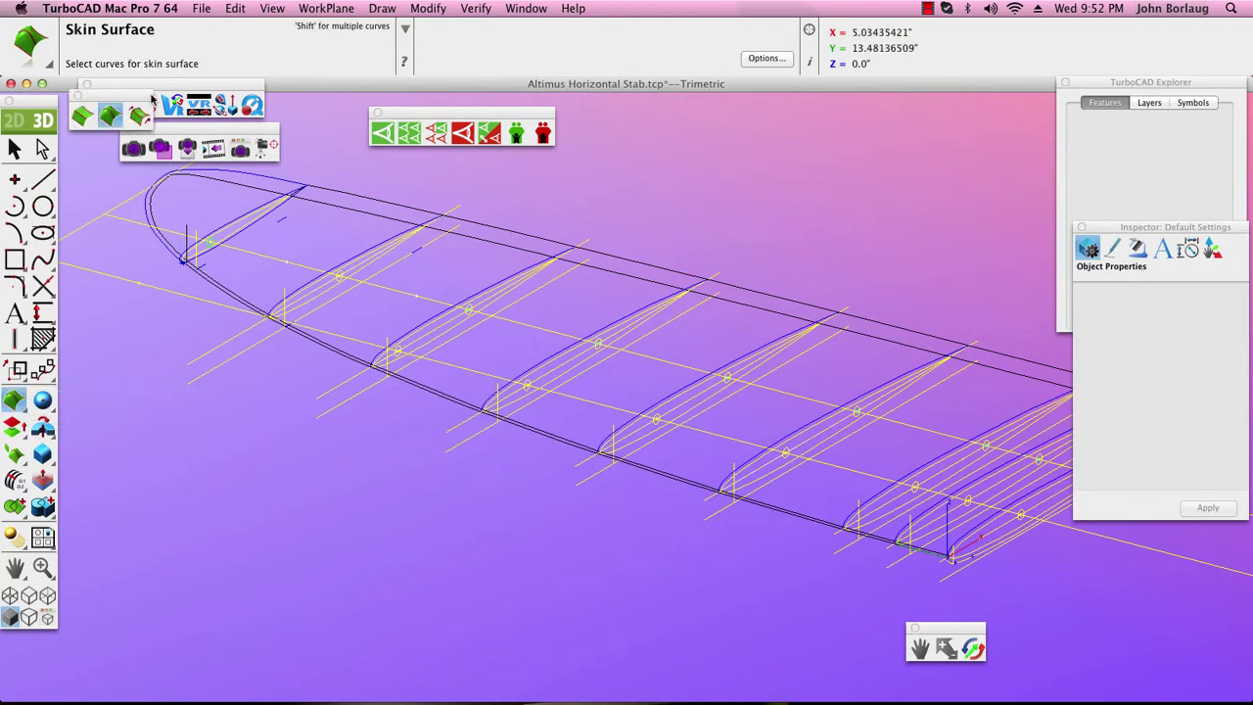
click(140, 115)
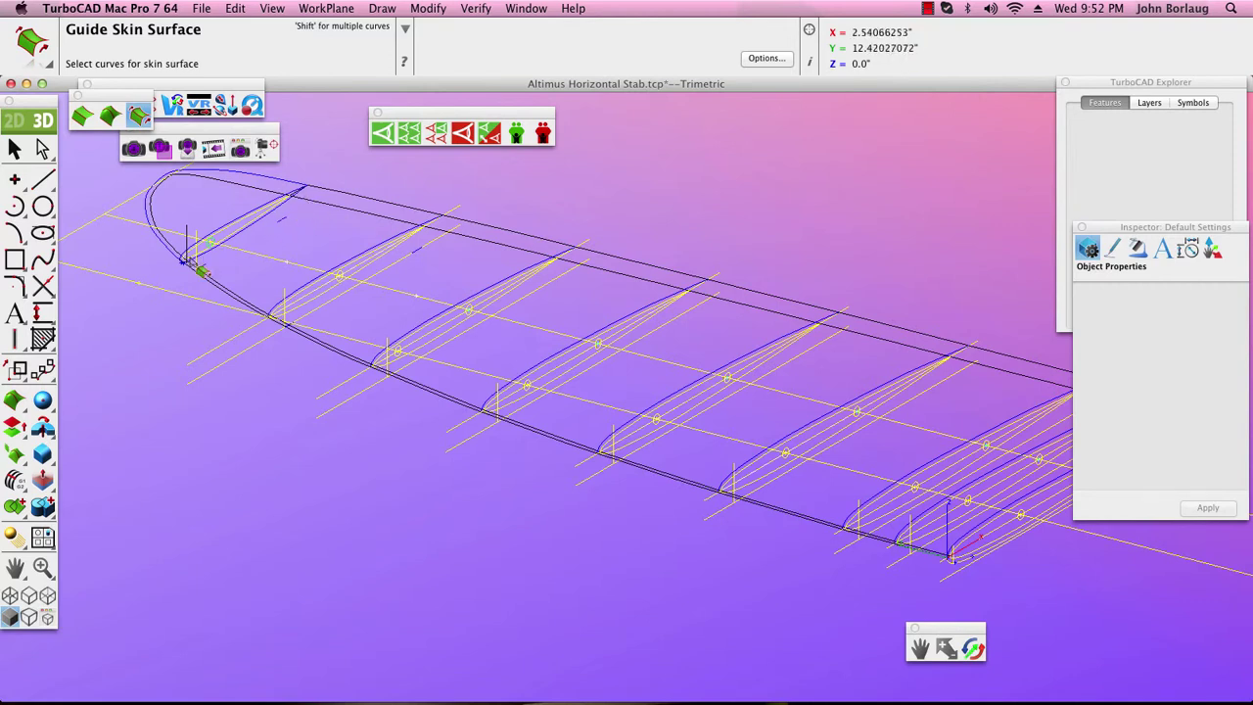
Examine closely where the tip rib's blue curves meet the trailing-edge curve in the trimetric view
click(42, 568)
drag(178, 274, 370, 186)
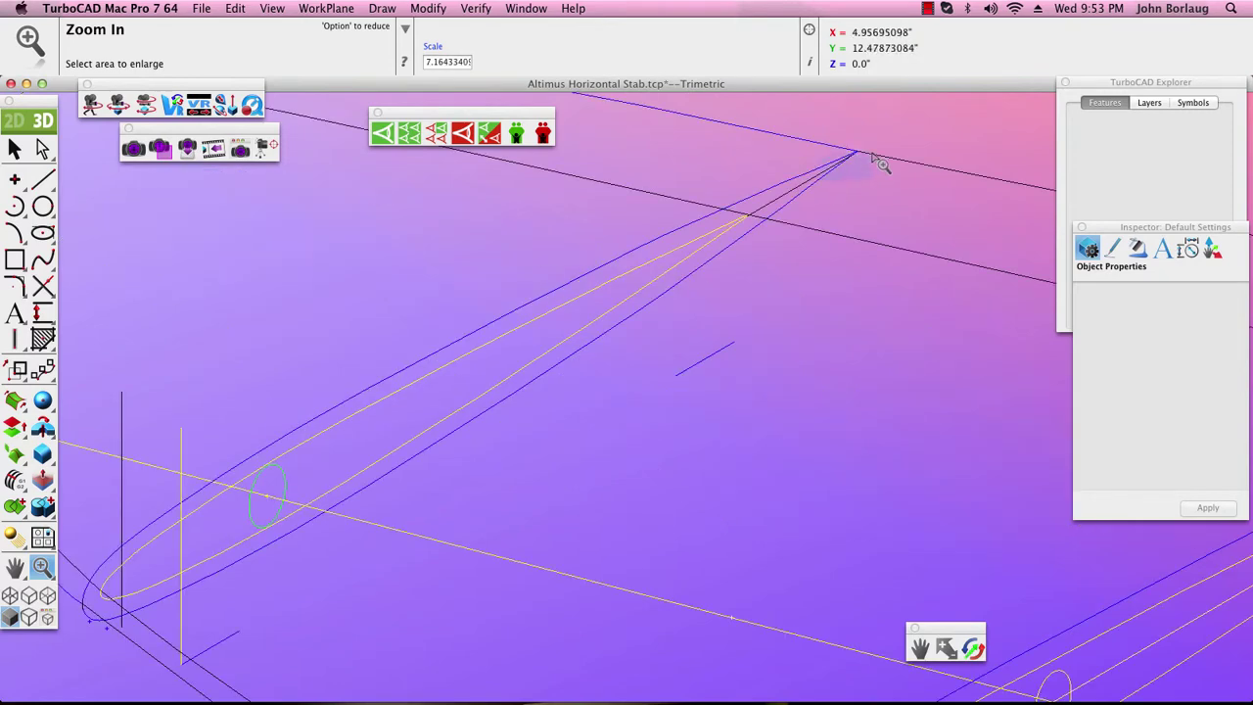
drag(877, 161, 883, 158)
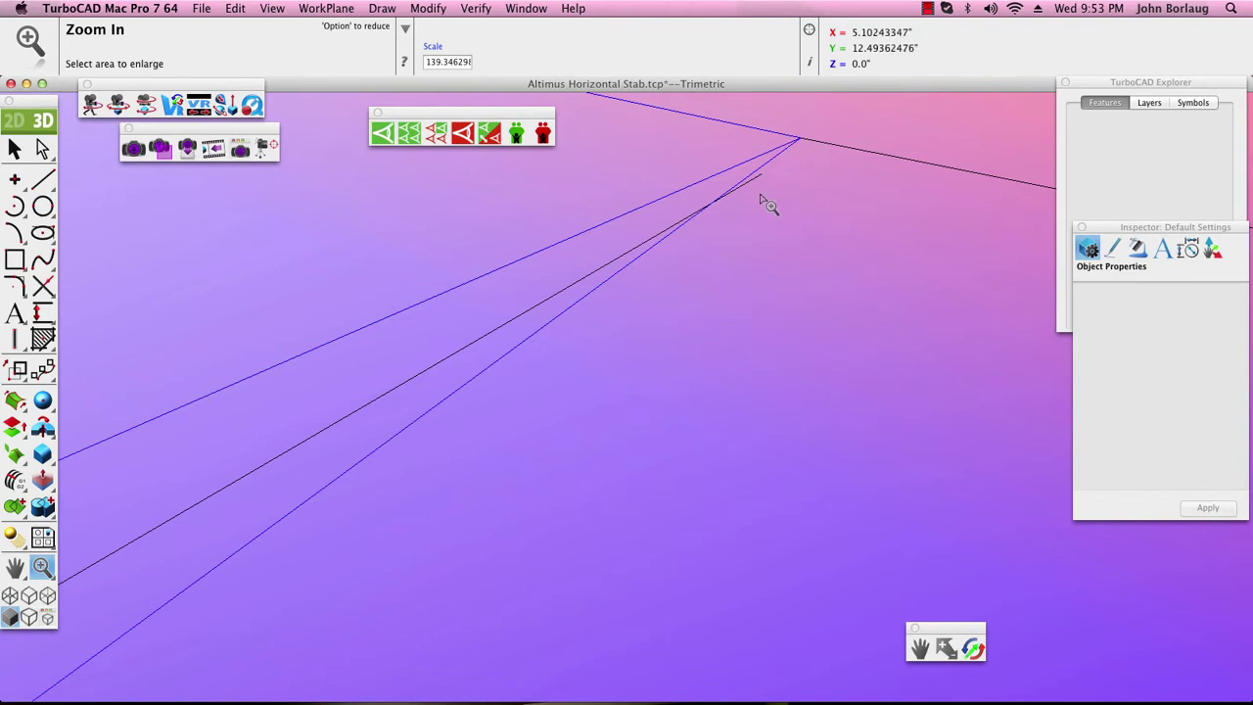
scroll(769, 203, down, 10)
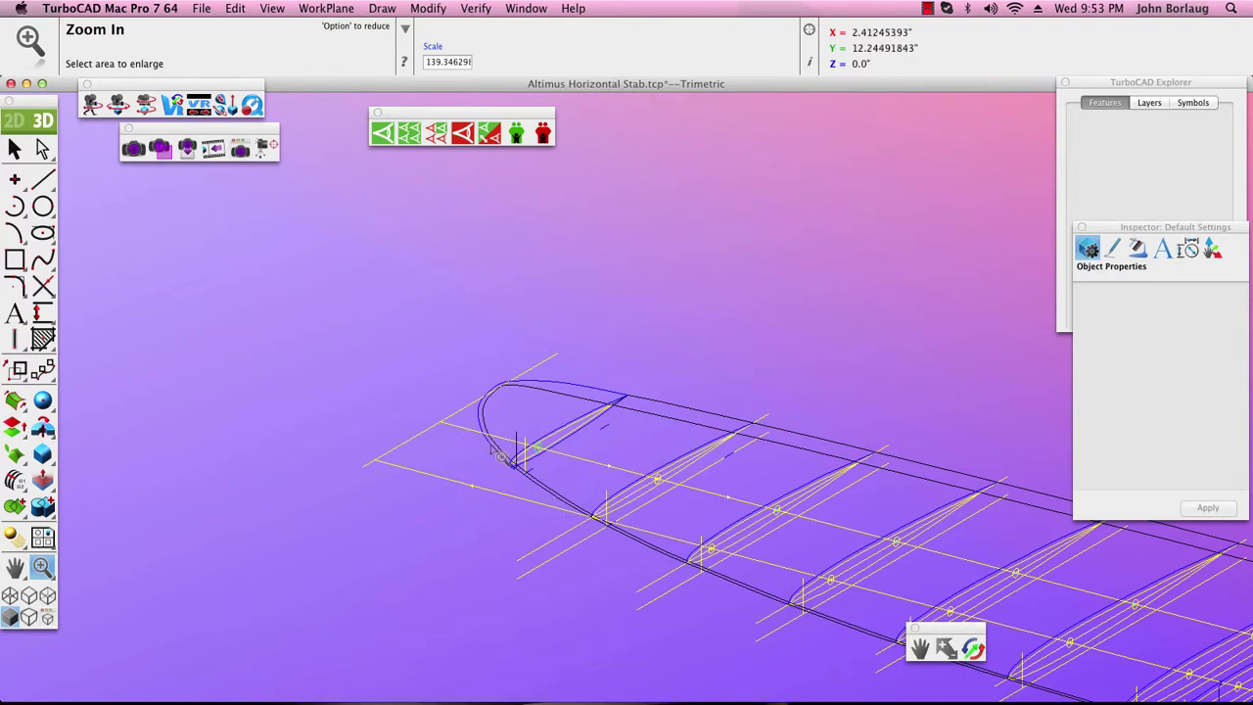
Close the Altimus Horizontal Stab drawing and restore the minimized full aircraft drawing
click(14, 147)
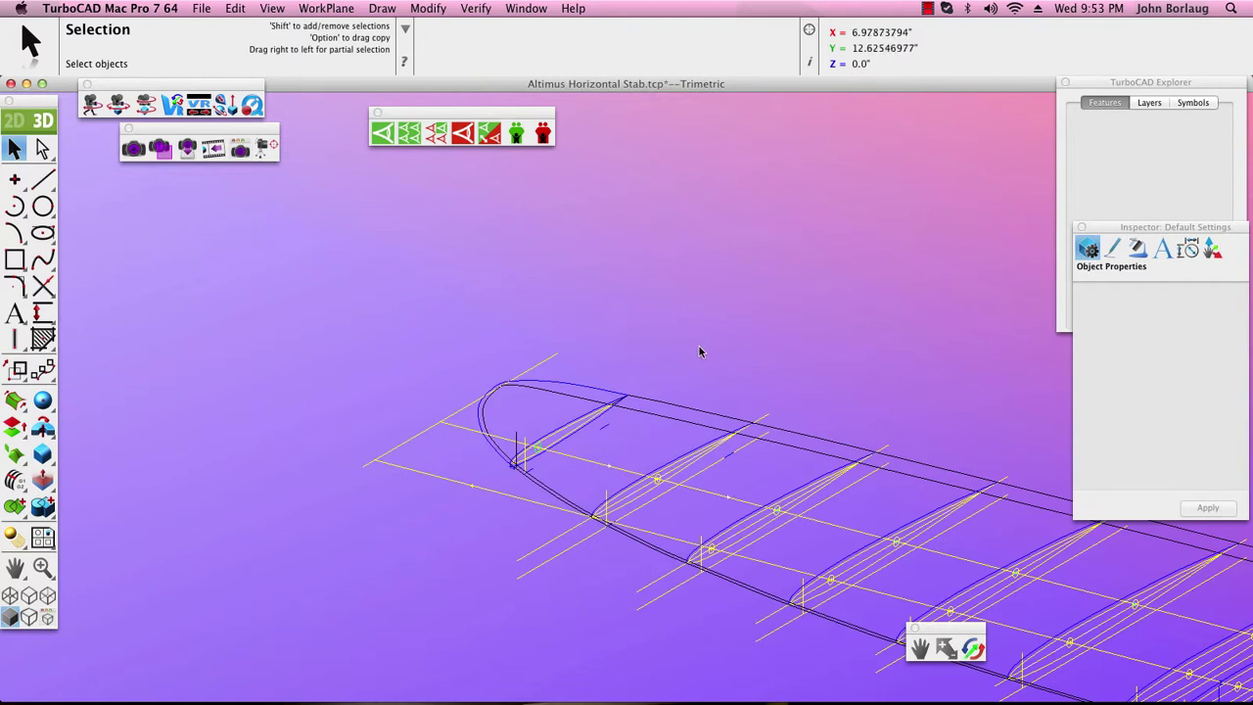
click(12, 85)
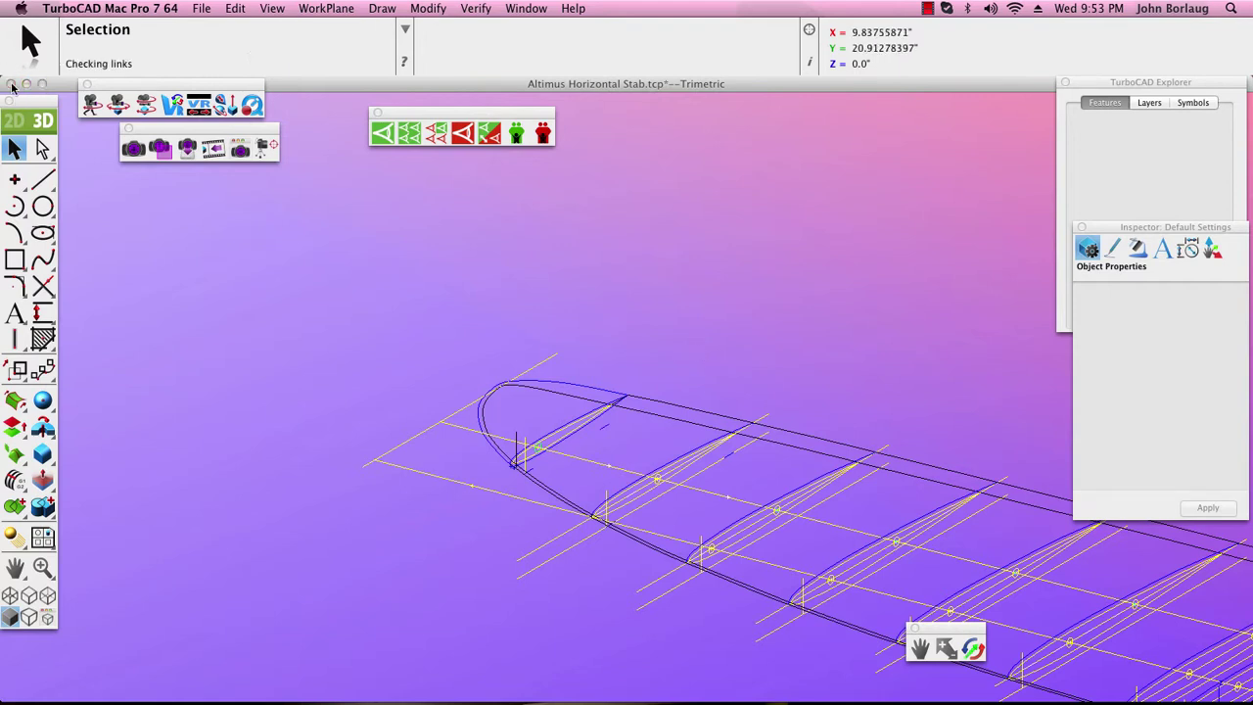
click(640, 256)
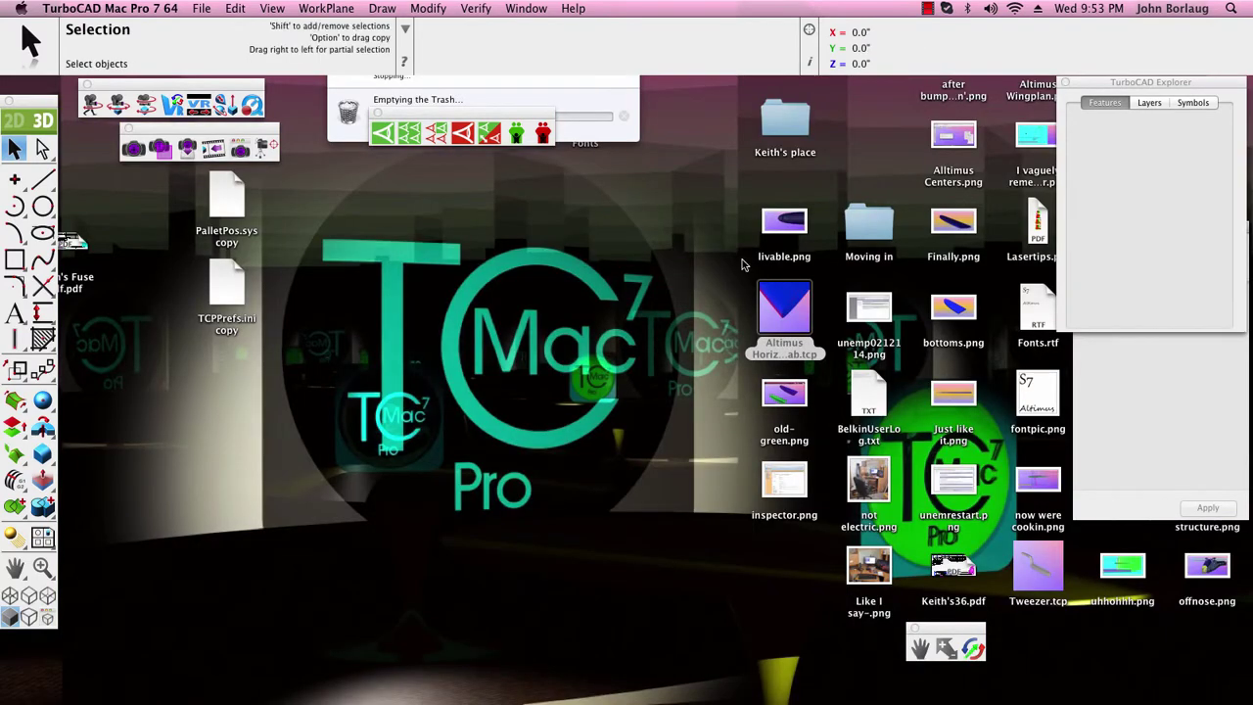
mouse_move(861, 690)
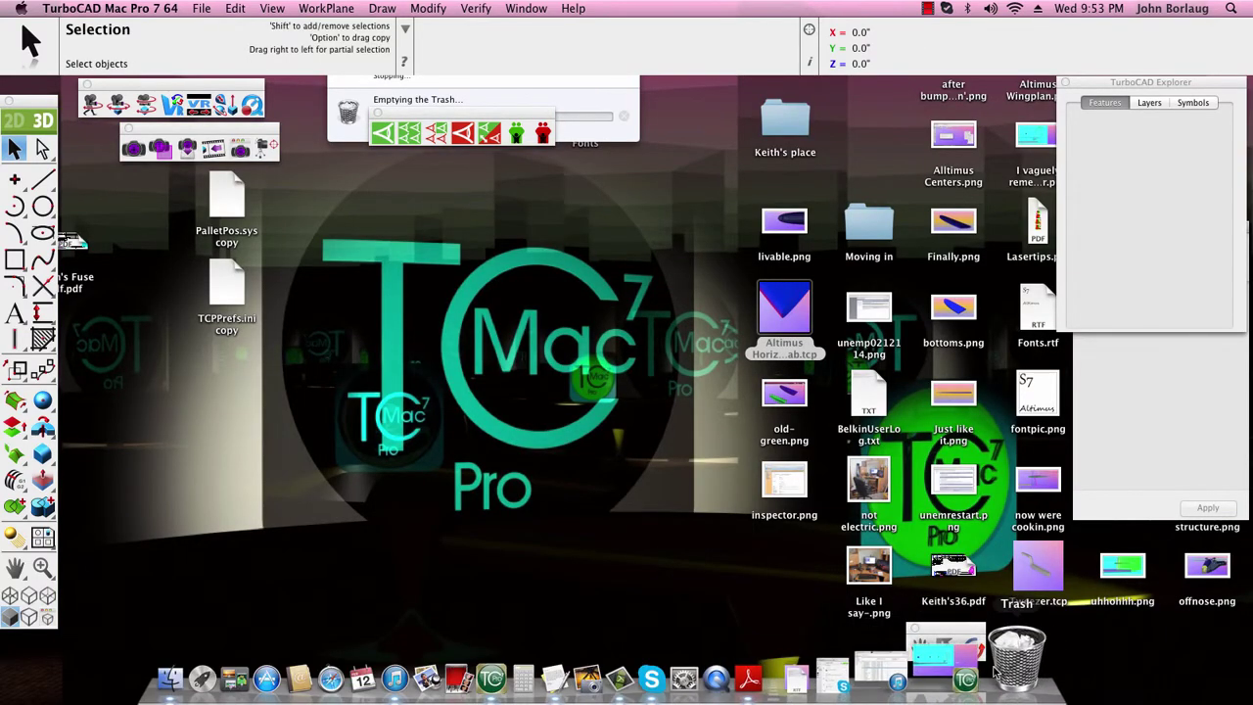
click(975, 666)
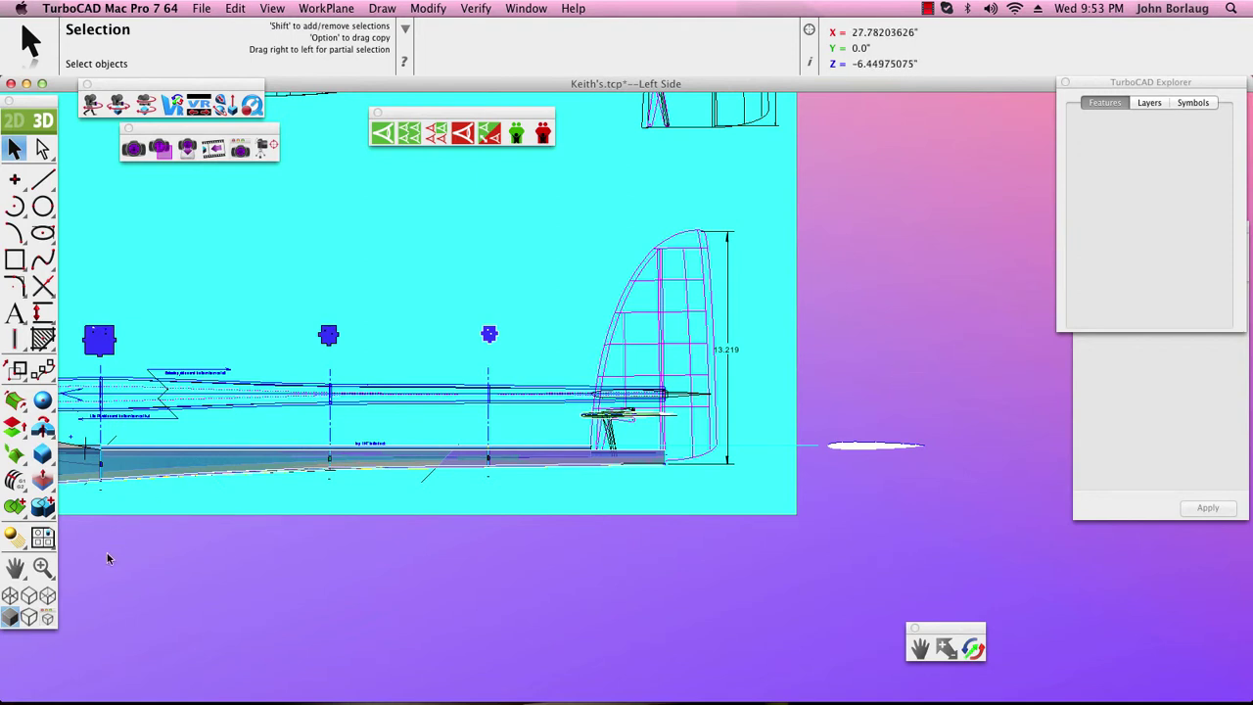
Examine the separate stabilizer skin surface in the left side view and its open root end in the trimetric view
click(42, 566)
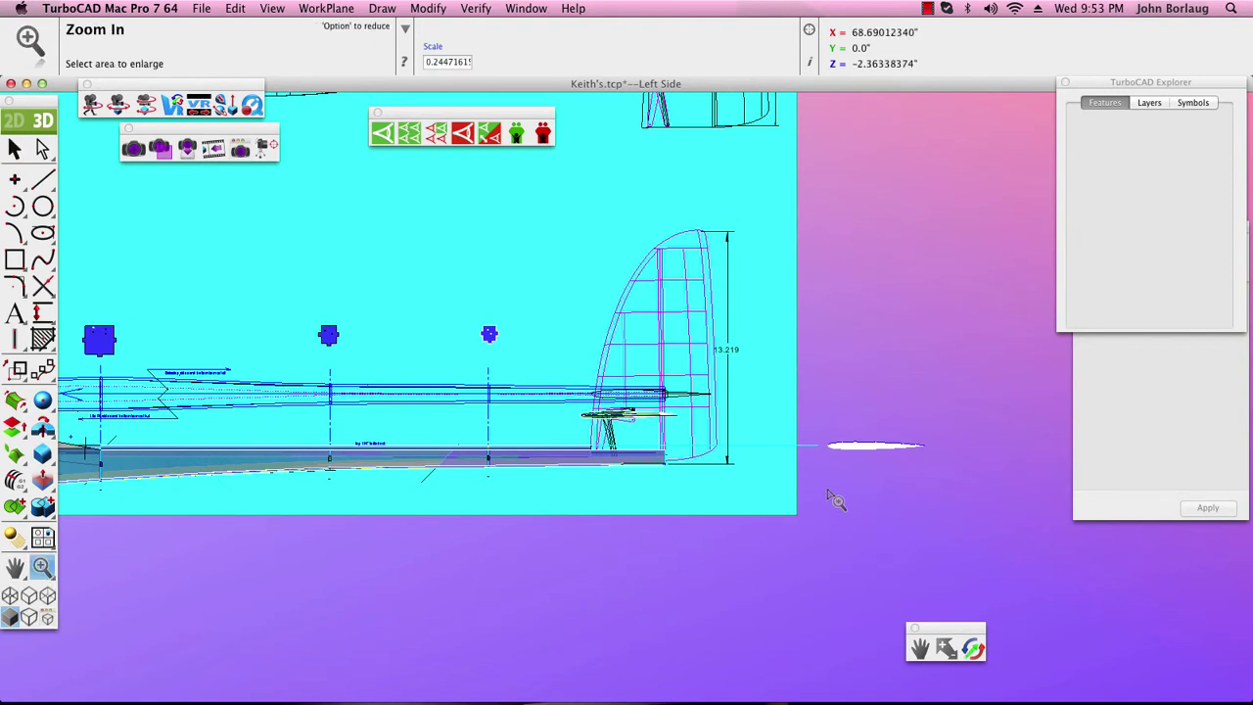
drag(820, 471, 946, 425)
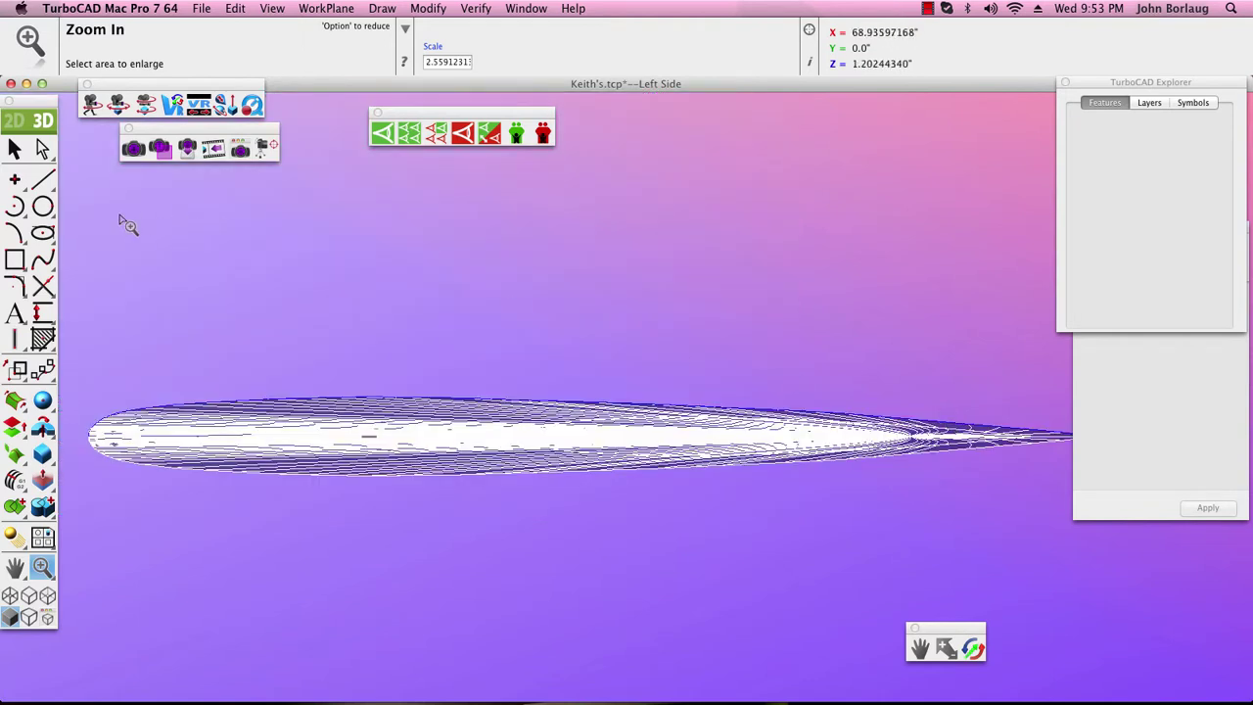
click(281, 12)
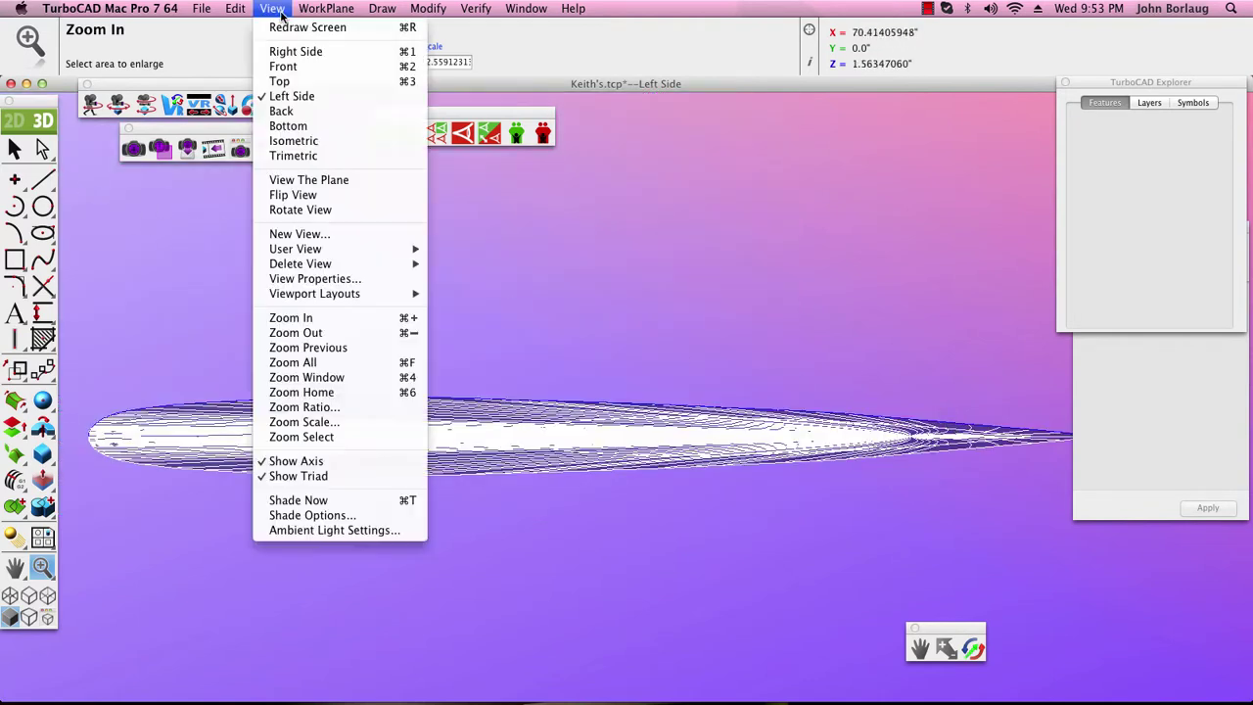
click(292, 155)
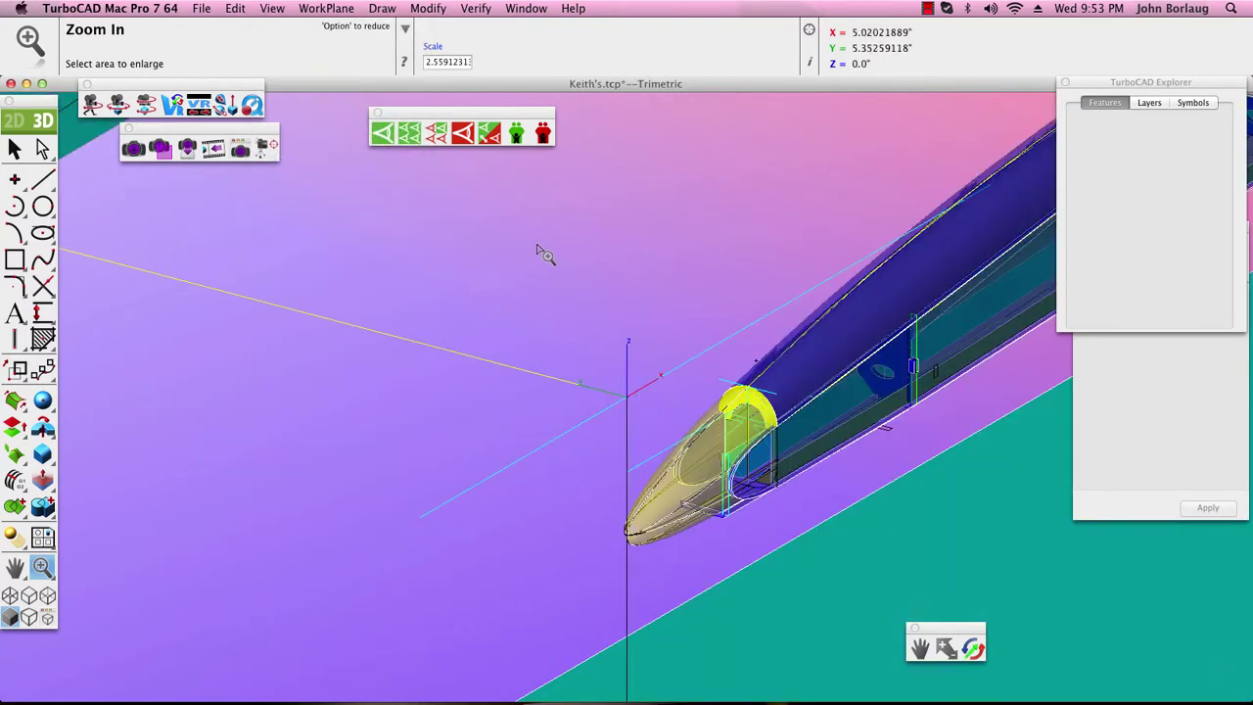
scroll(537, 247, down, 3)
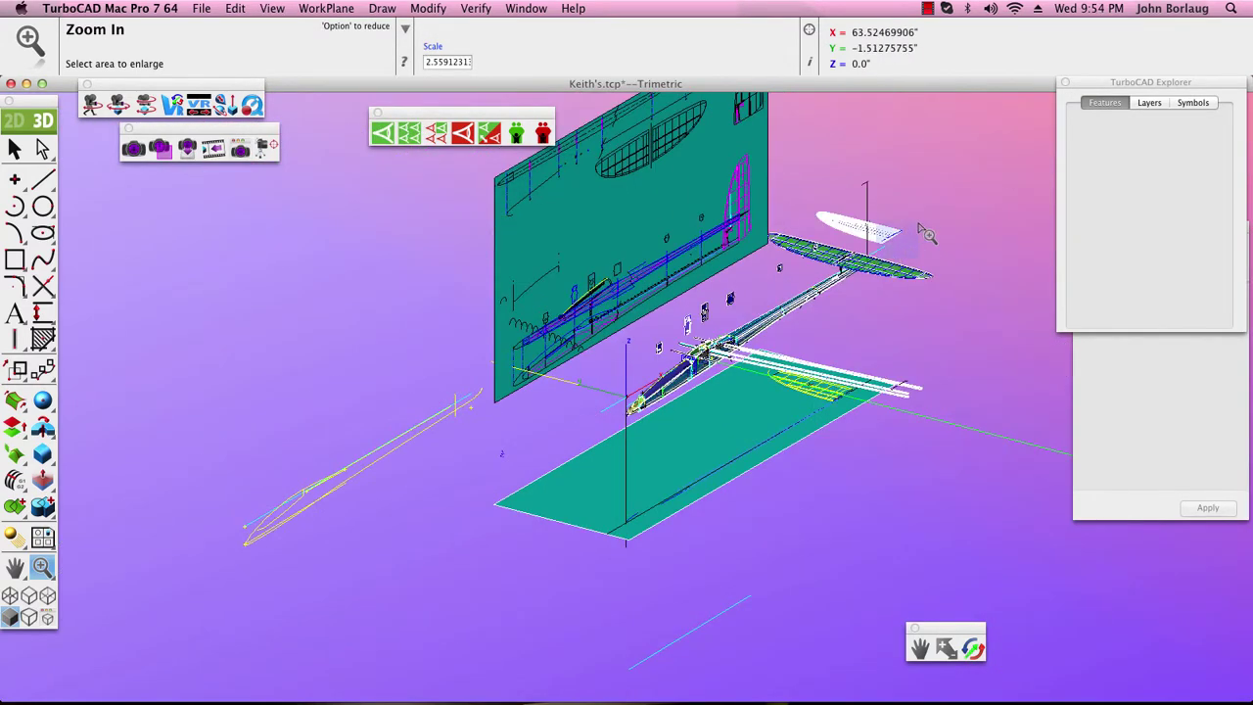
click(922, 232)
drag(315, 413, 825, 194)
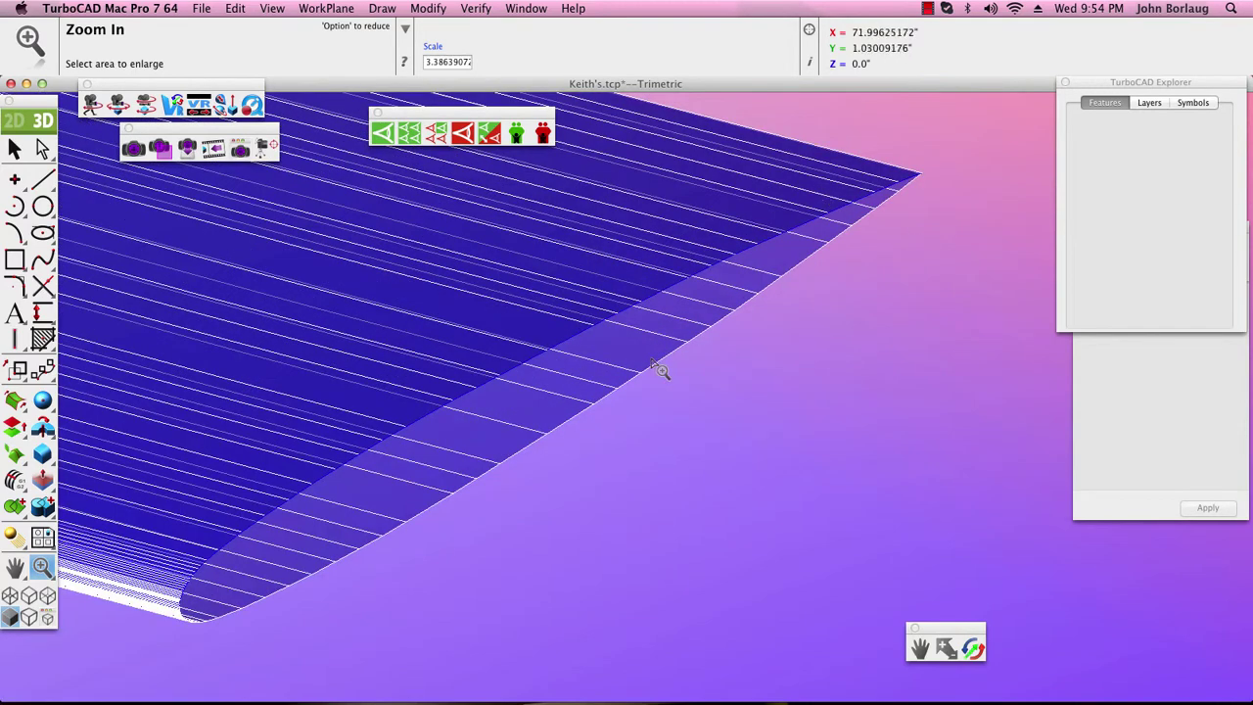
Try to close the stabilizer skin's open root end with the Cover tool, using its upper and lower root edges
click(14, 149)
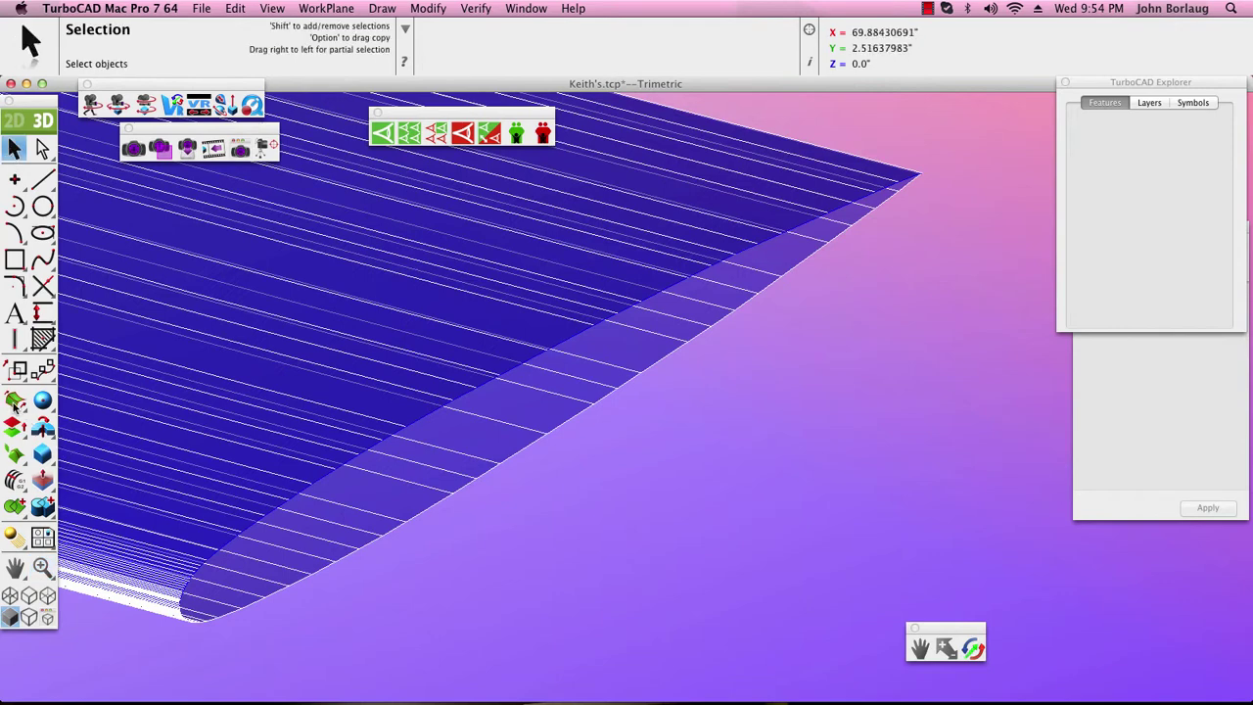
click(14, 401)
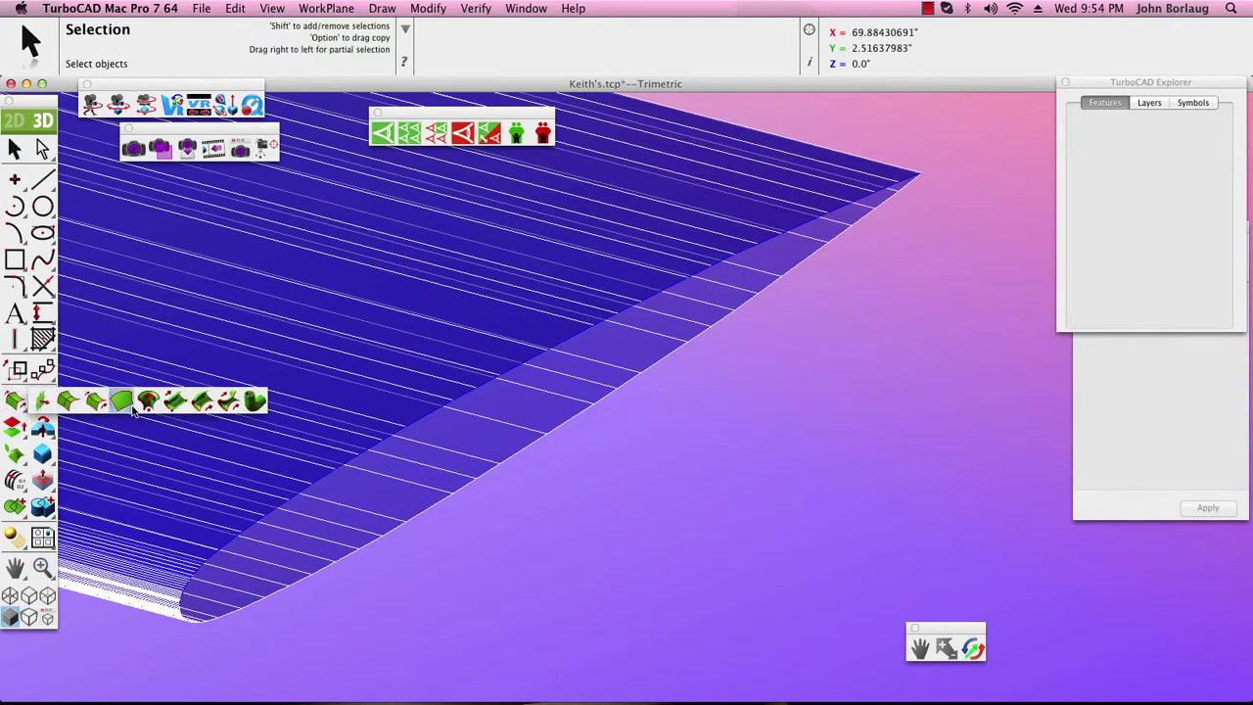
click(131, 407)
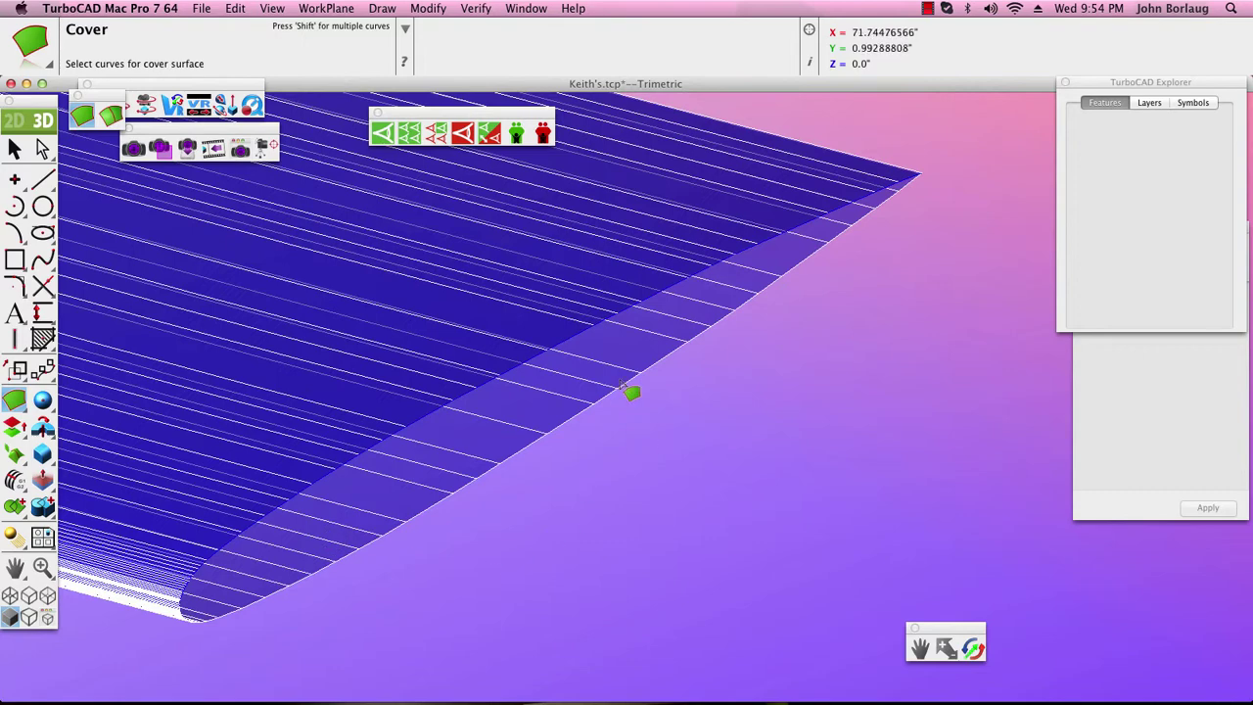
click(577, 337)
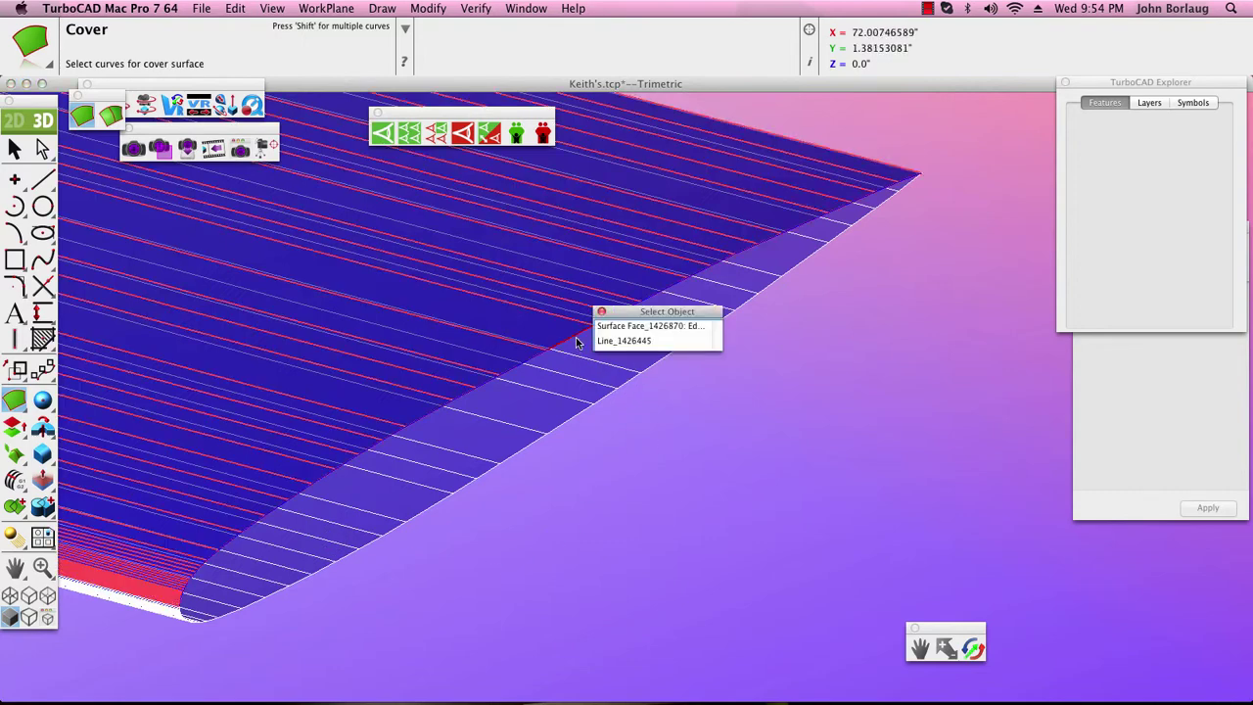
click(623, 341)
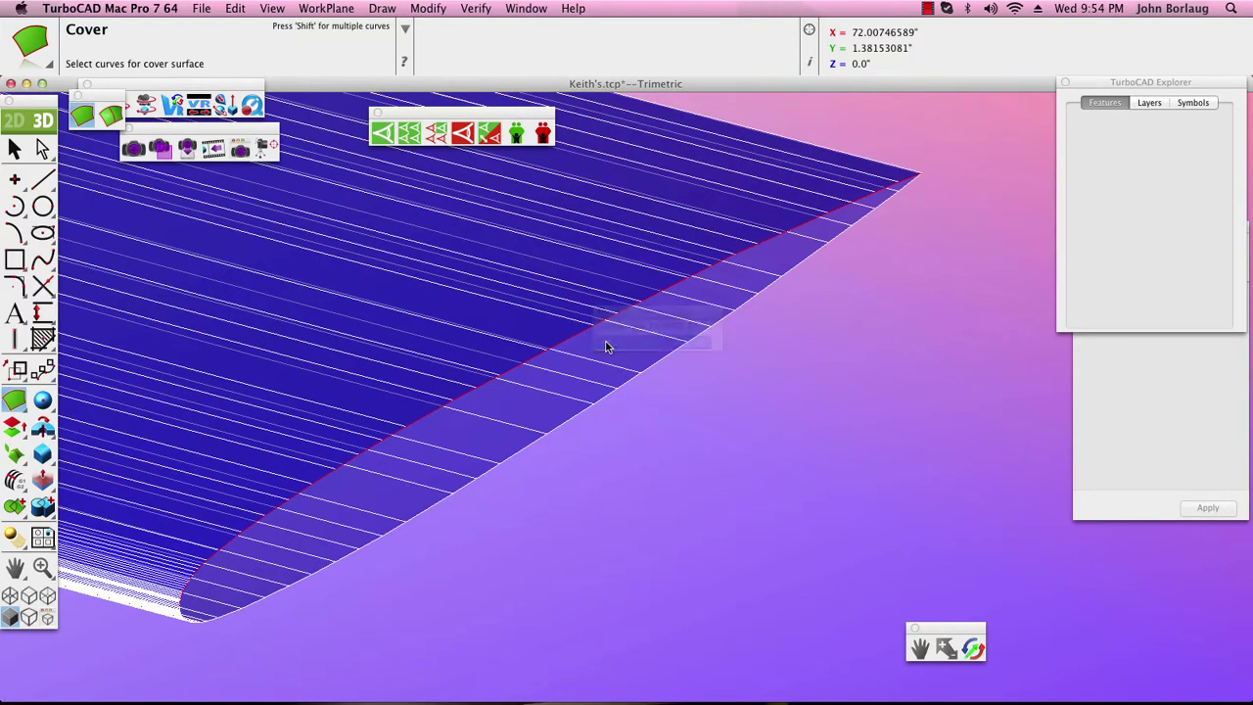
click(603, 404)
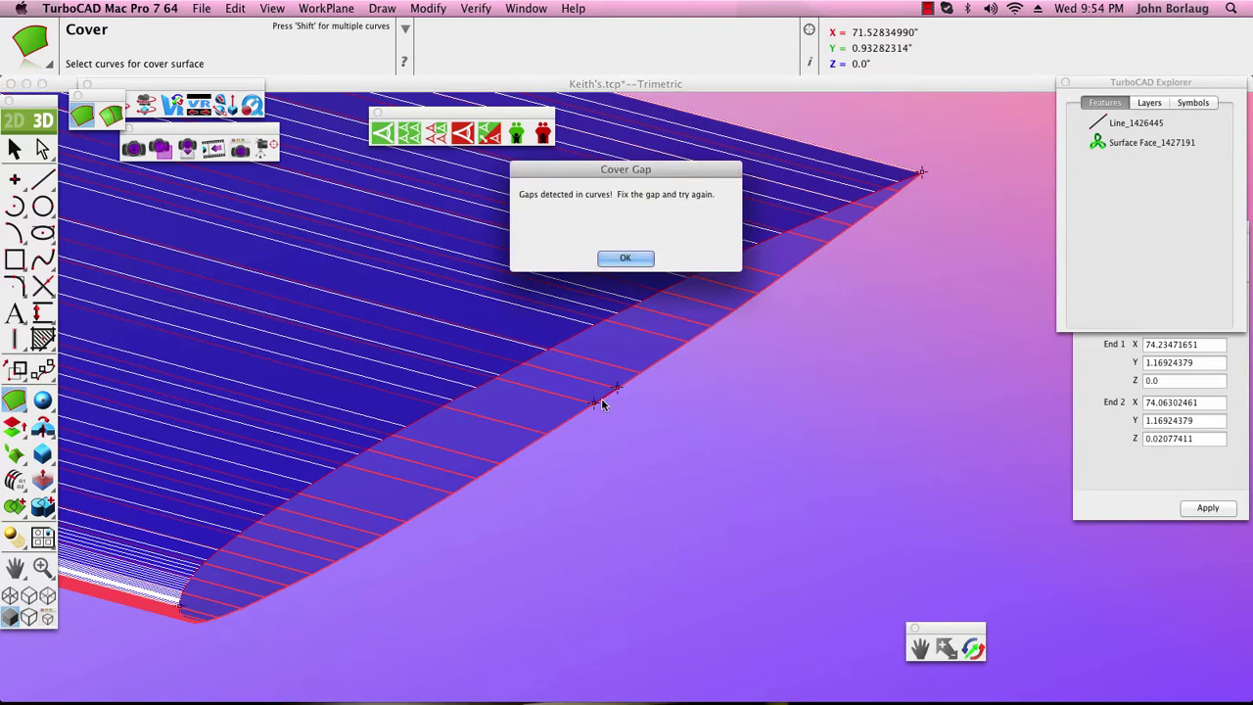
click(625, 257)
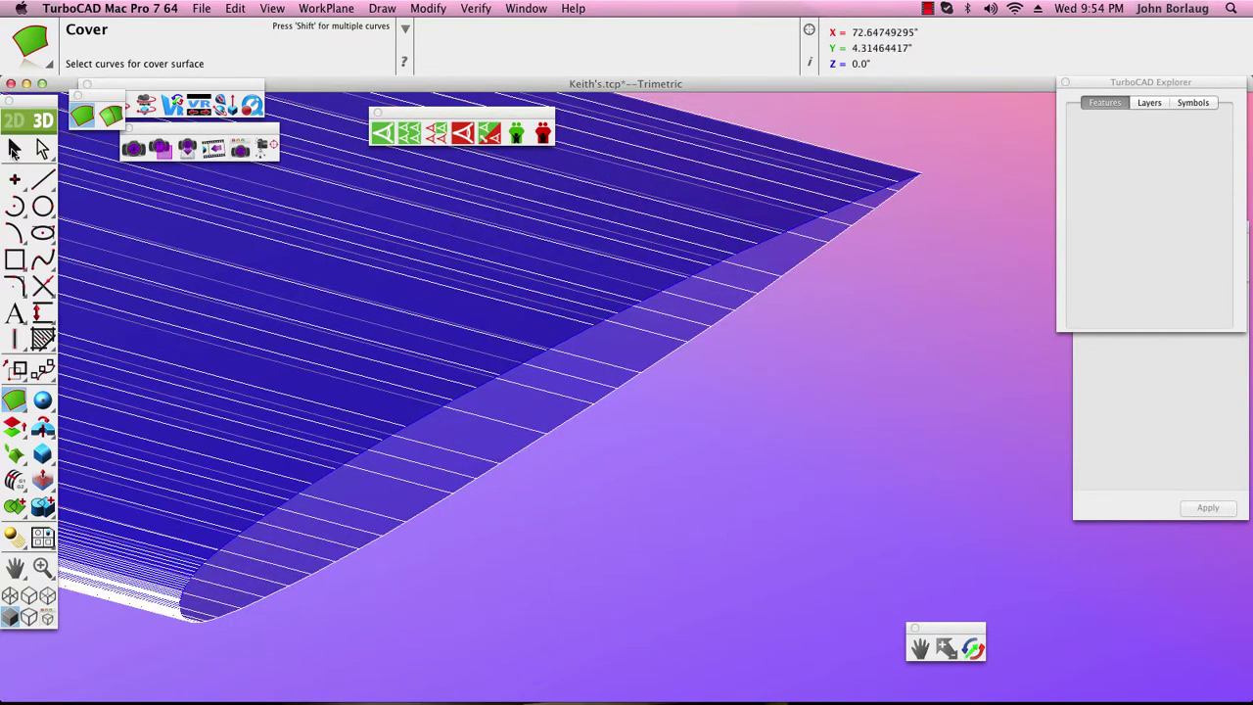
Try extracting the skin's lower root edge as a curve with Explode Curve, and undo the extraction
click(11, 427)
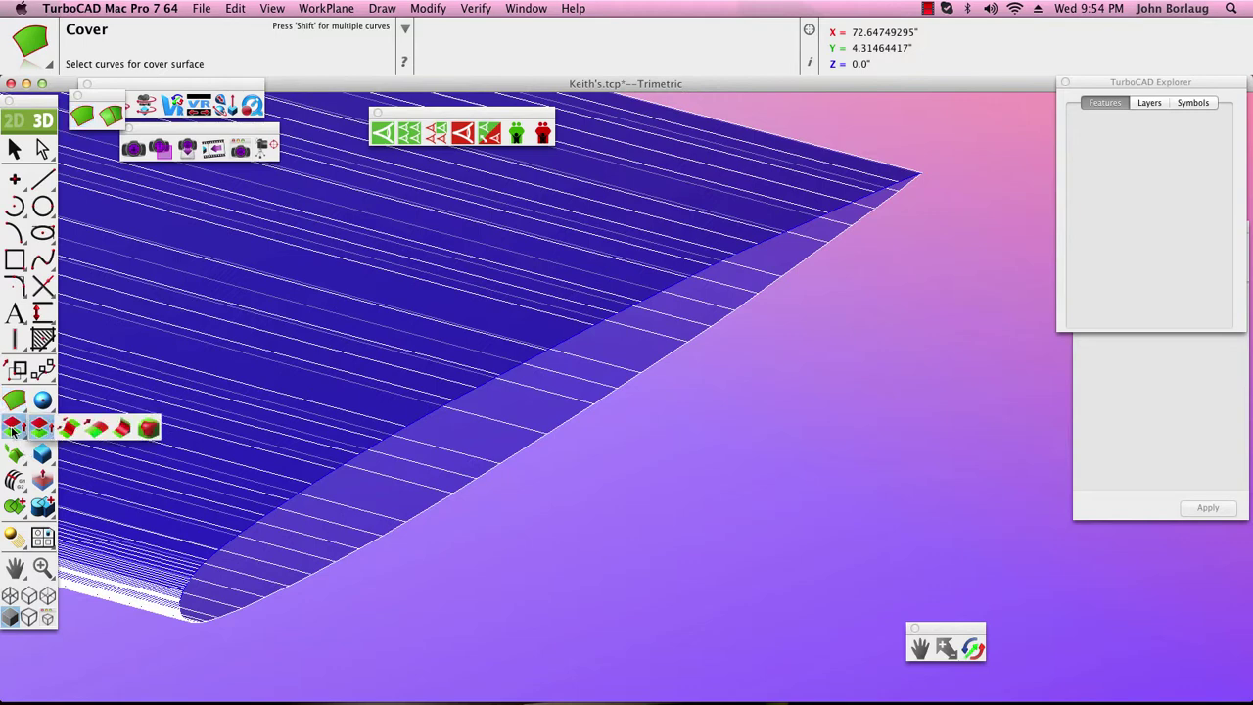
click(12, 449)
drag(12, 449, 183, 461)
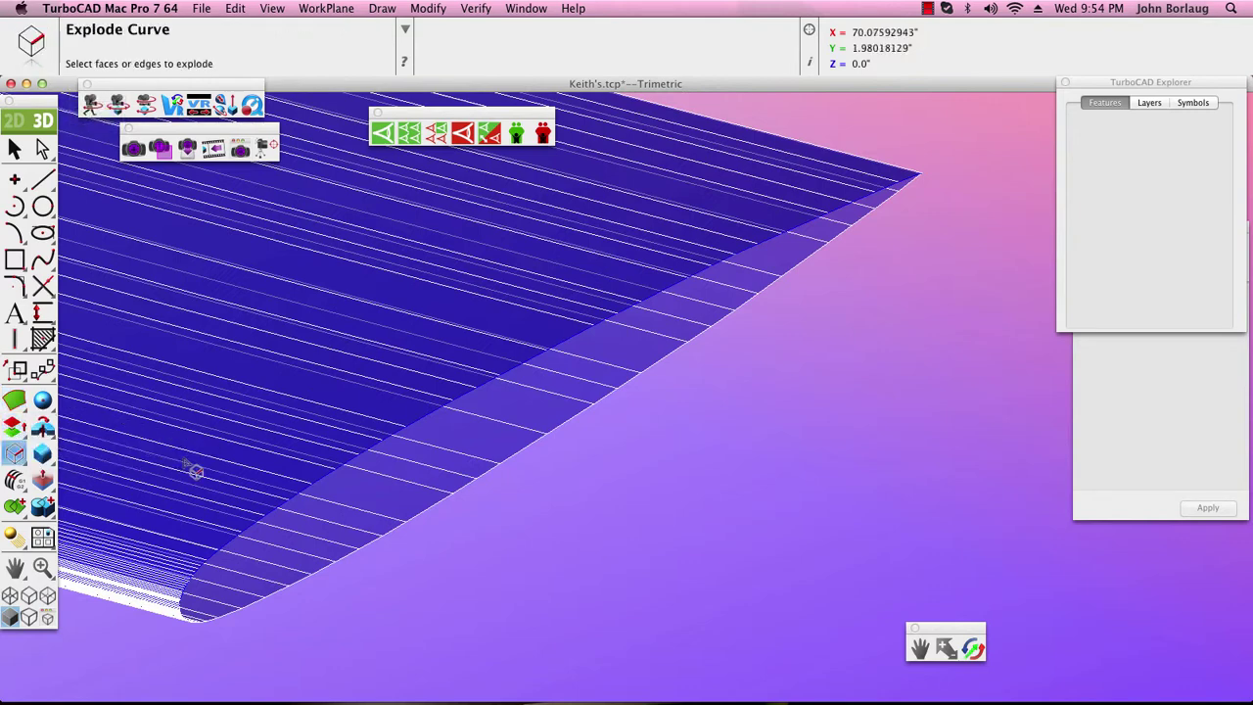
click(516, 457)
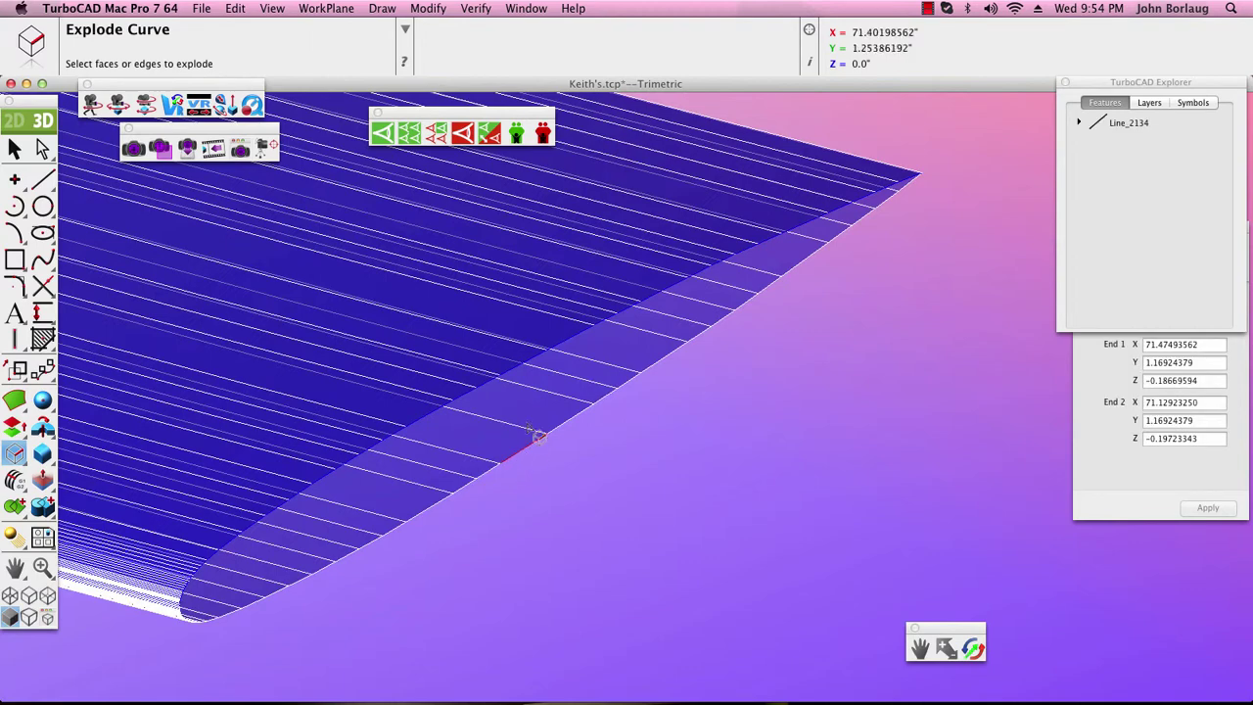
click(15, 148)
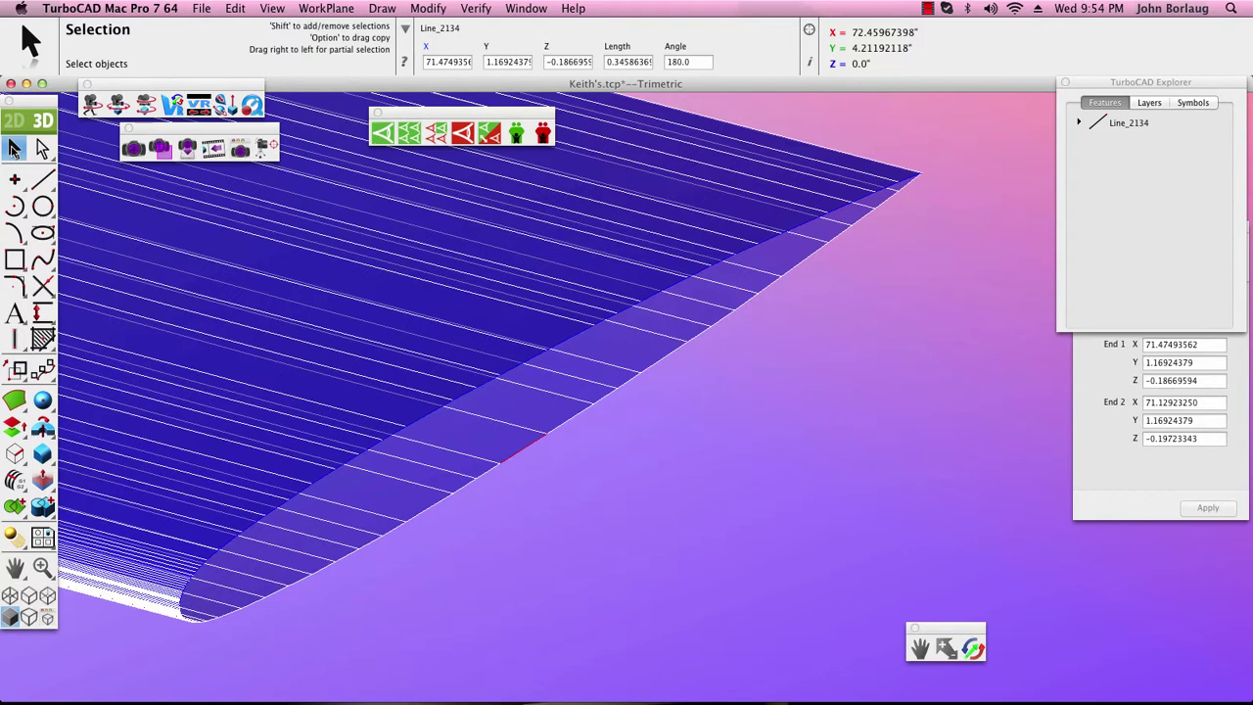
click(237, 9)
click(249, 39)
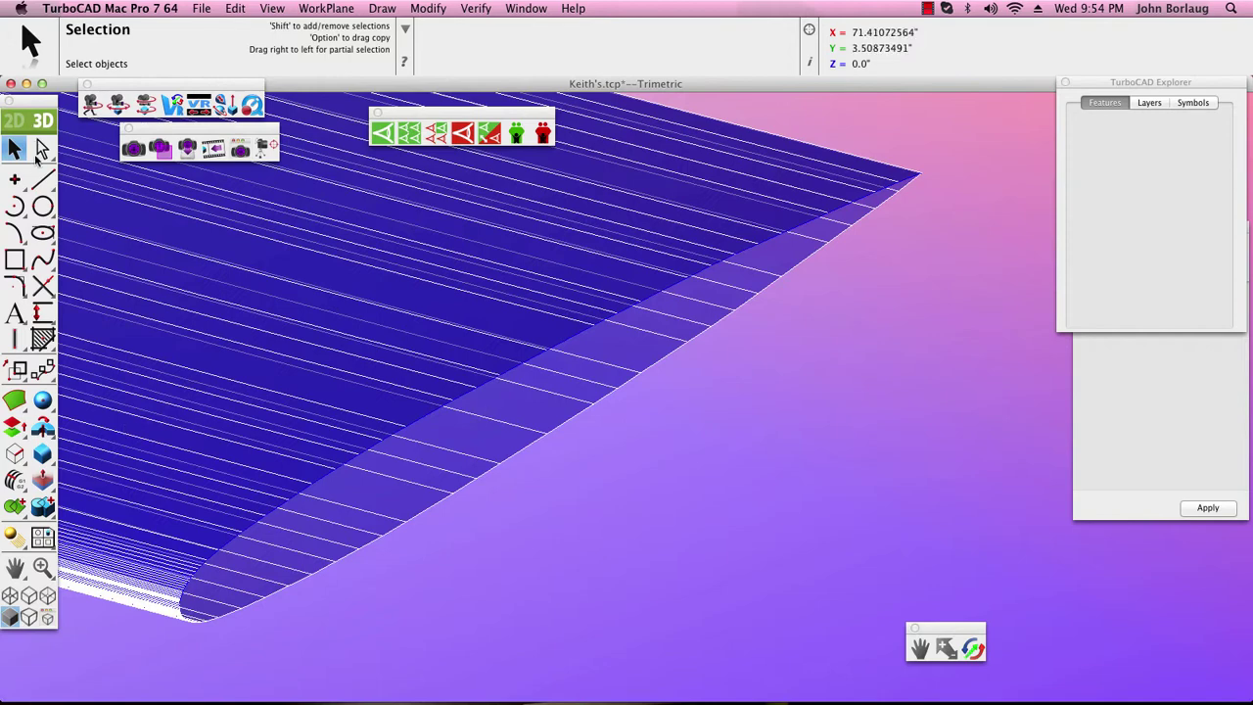
click(42, 181)
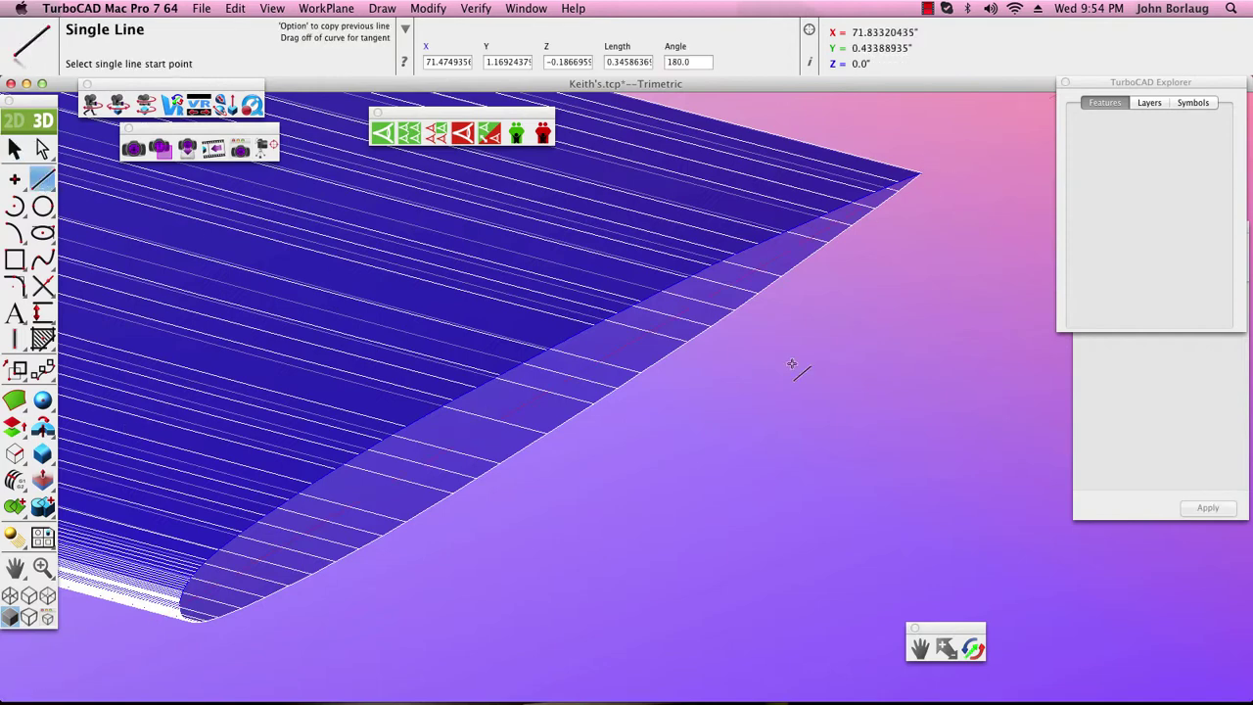
key(Escape)
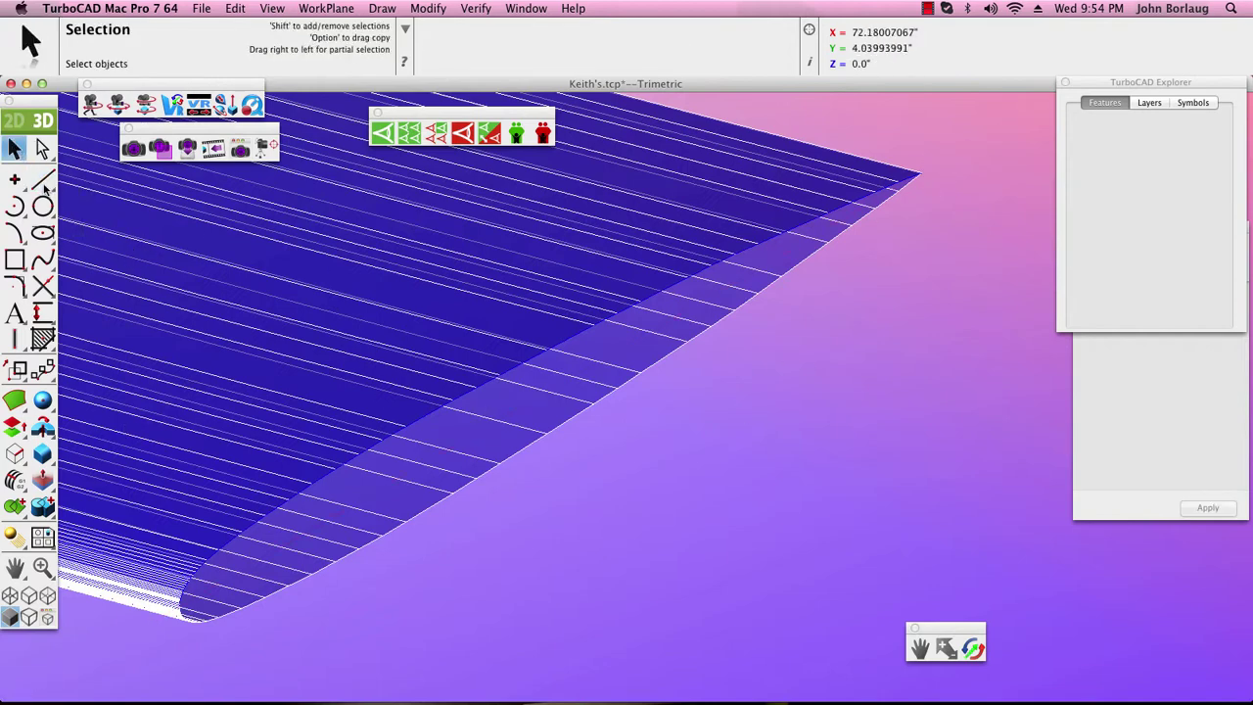
Mirror a copy of the upper root edge curve across the XY plane, using the trailing-edge point as the origin
click(572, 340)
click(615, 342)
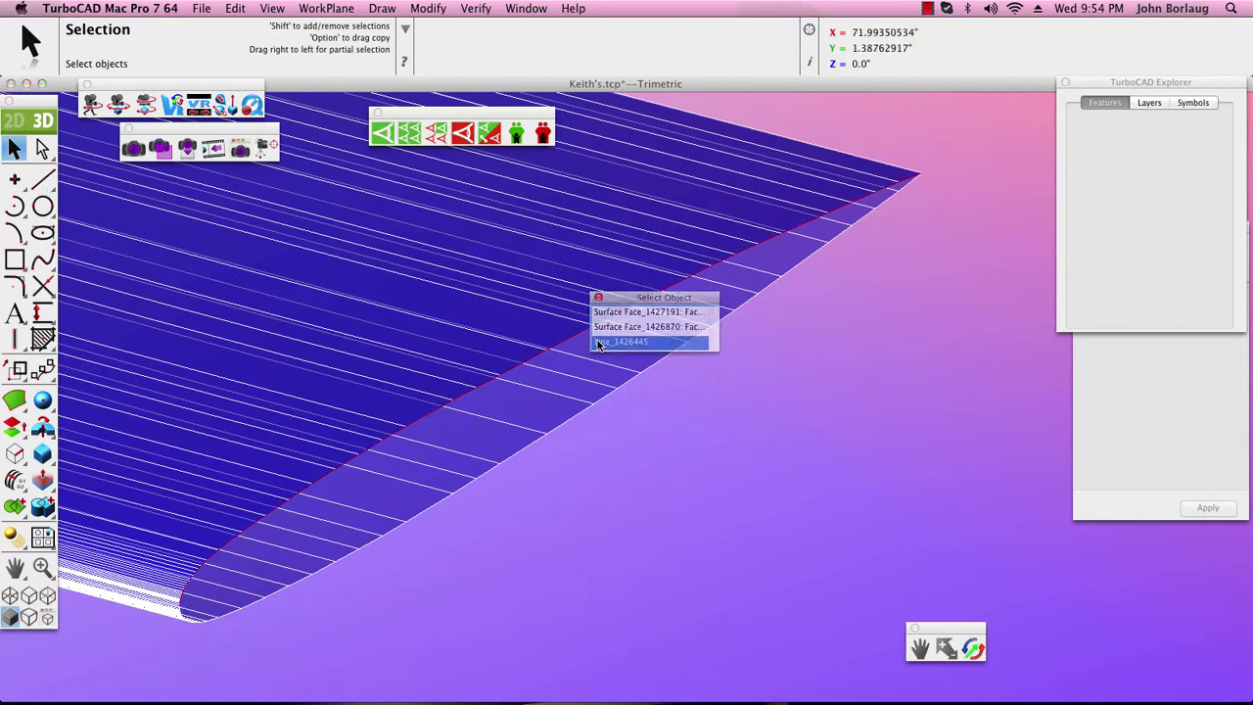
drag(19, 372, 118, 375)
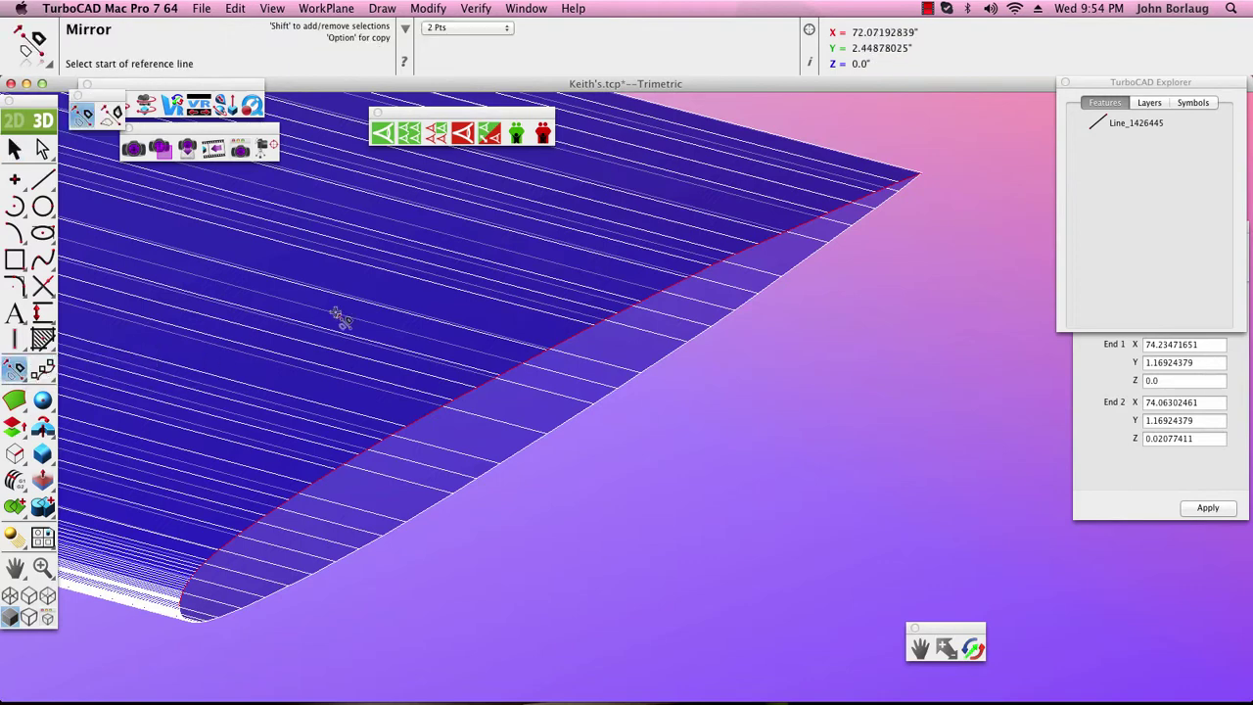
click(507, 32)
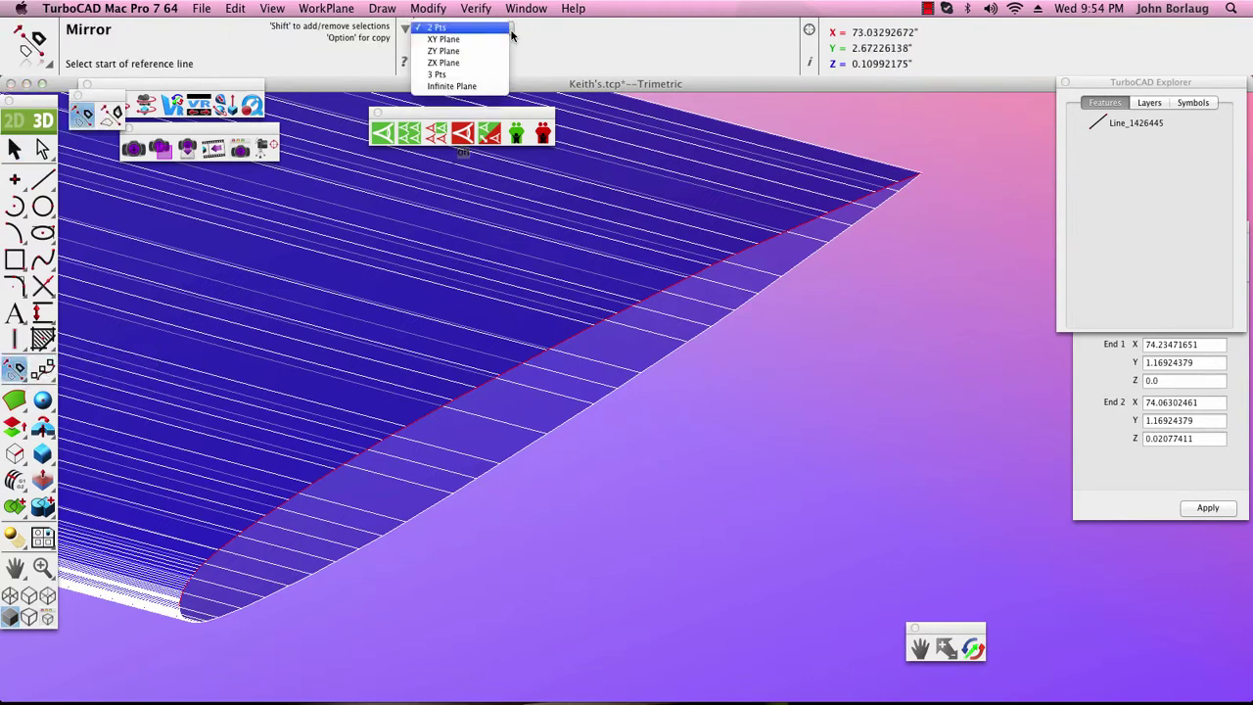
click(489, 39)
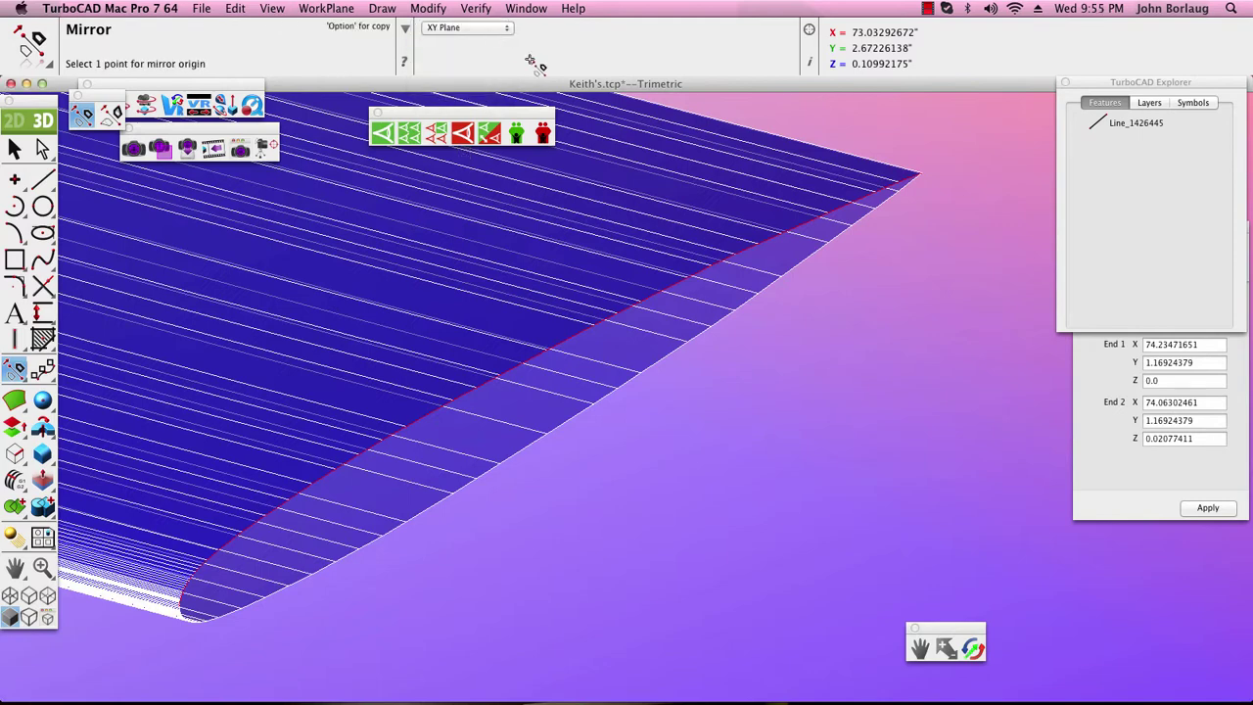
click(923, 173)
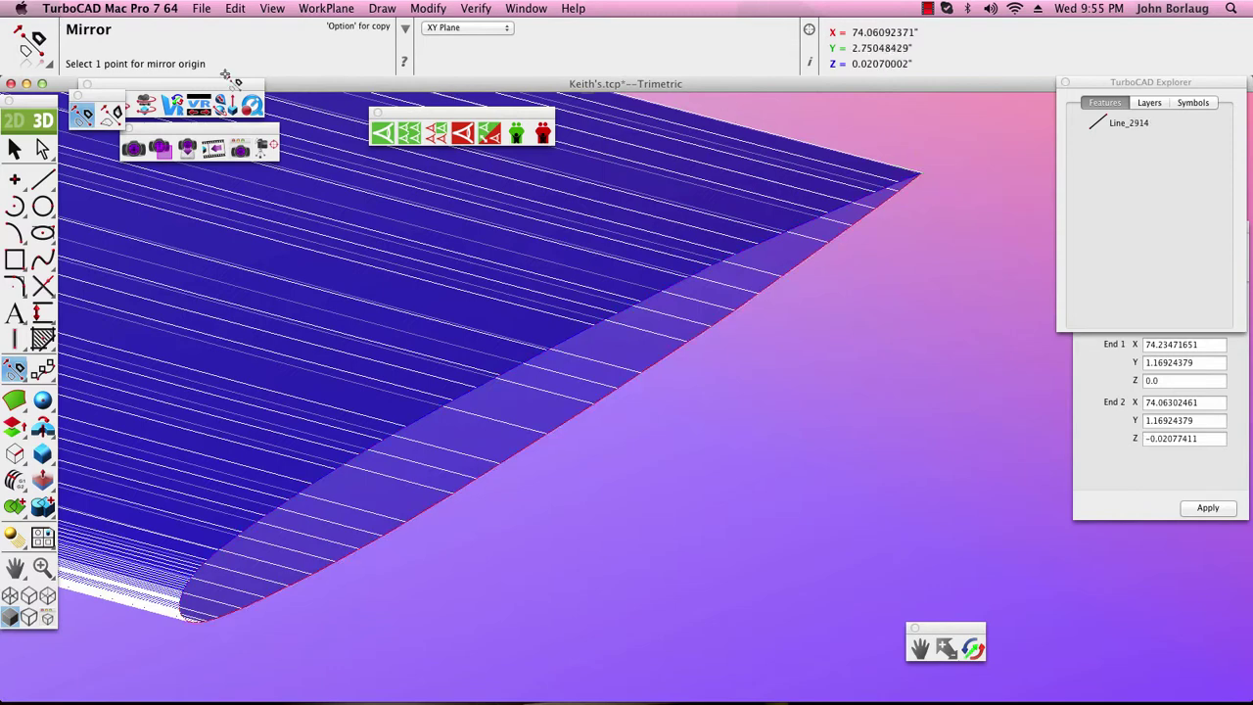
click(14, 147)
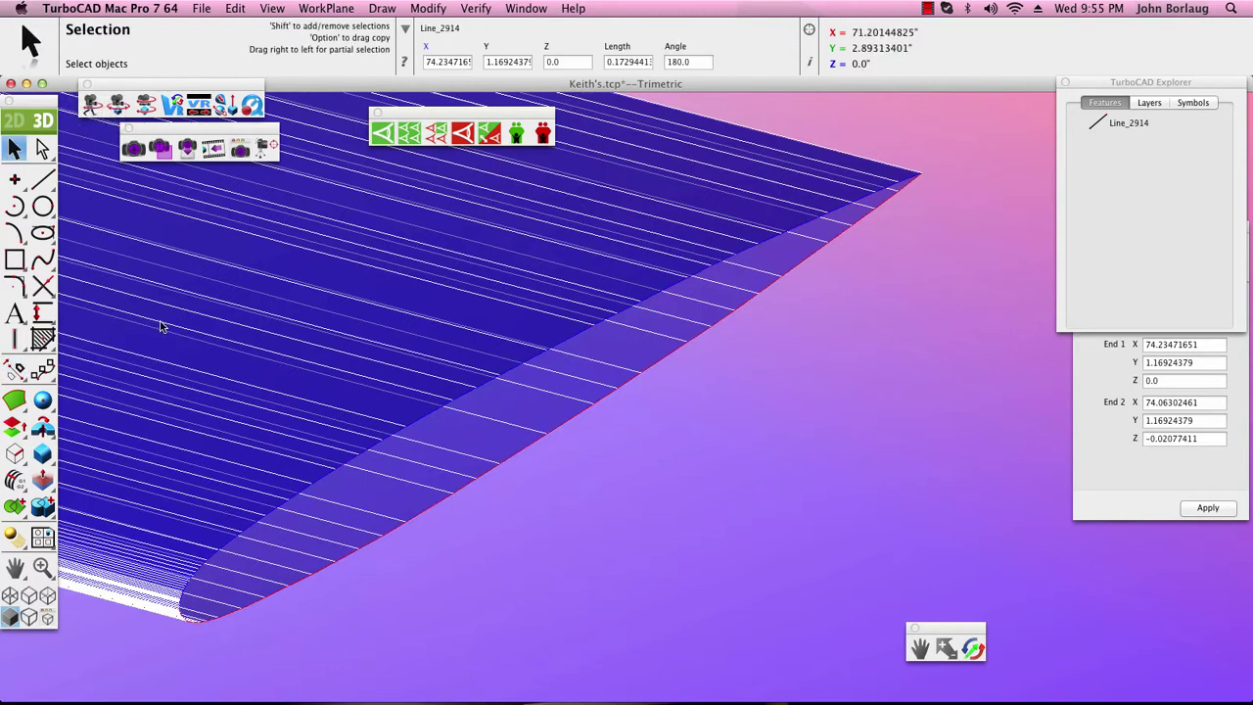
Close the skin's open root end with a Cover surface between the upper root curve and its mirrored copy
click(14, 400)
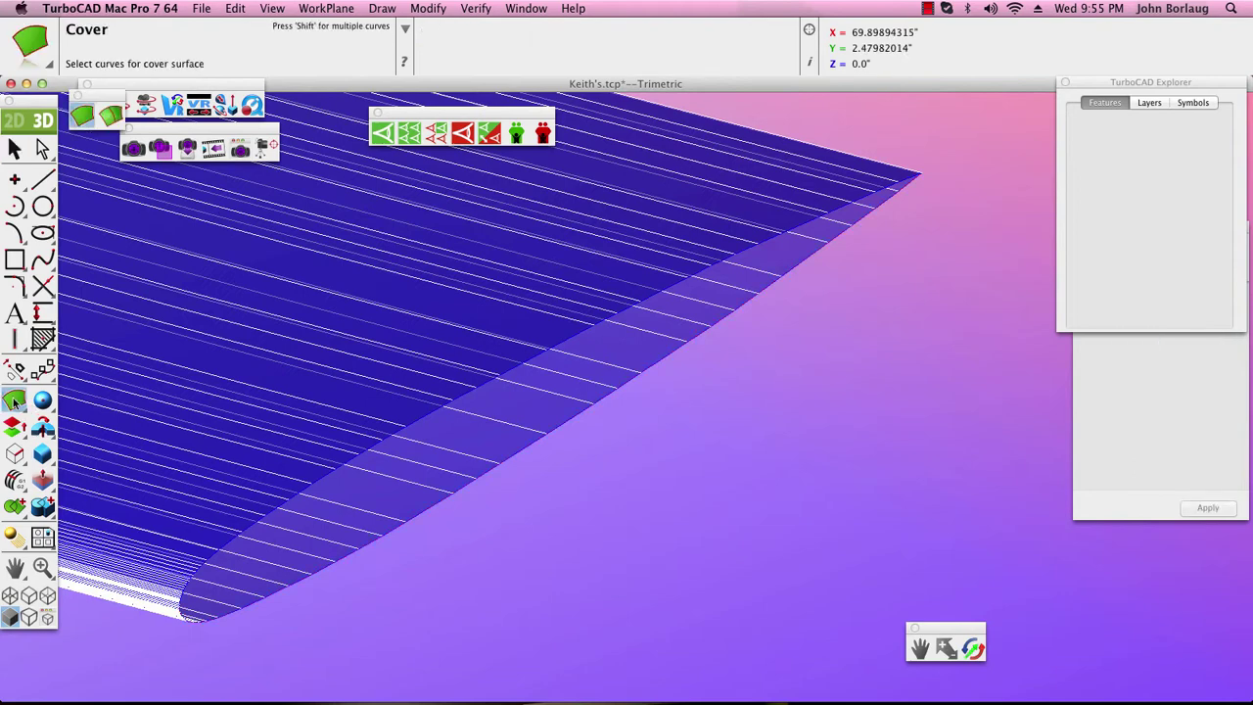
click(582, 335)
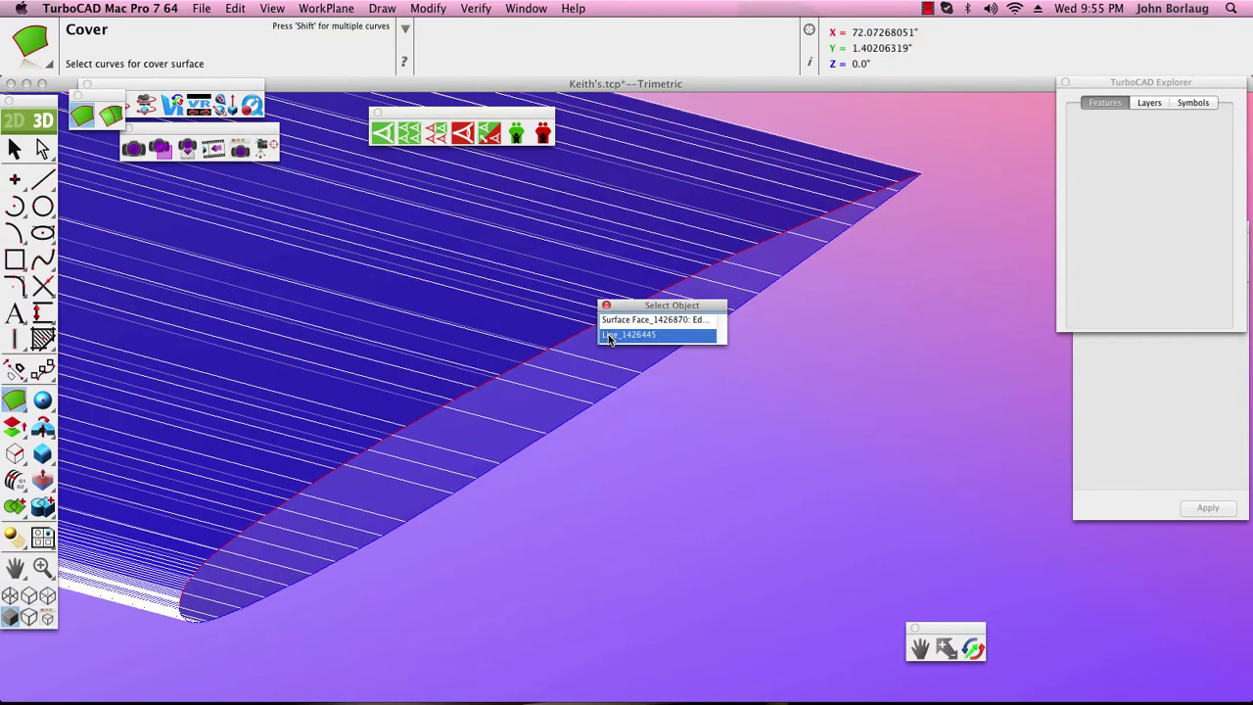
click(610, 333)
click(665, 365)
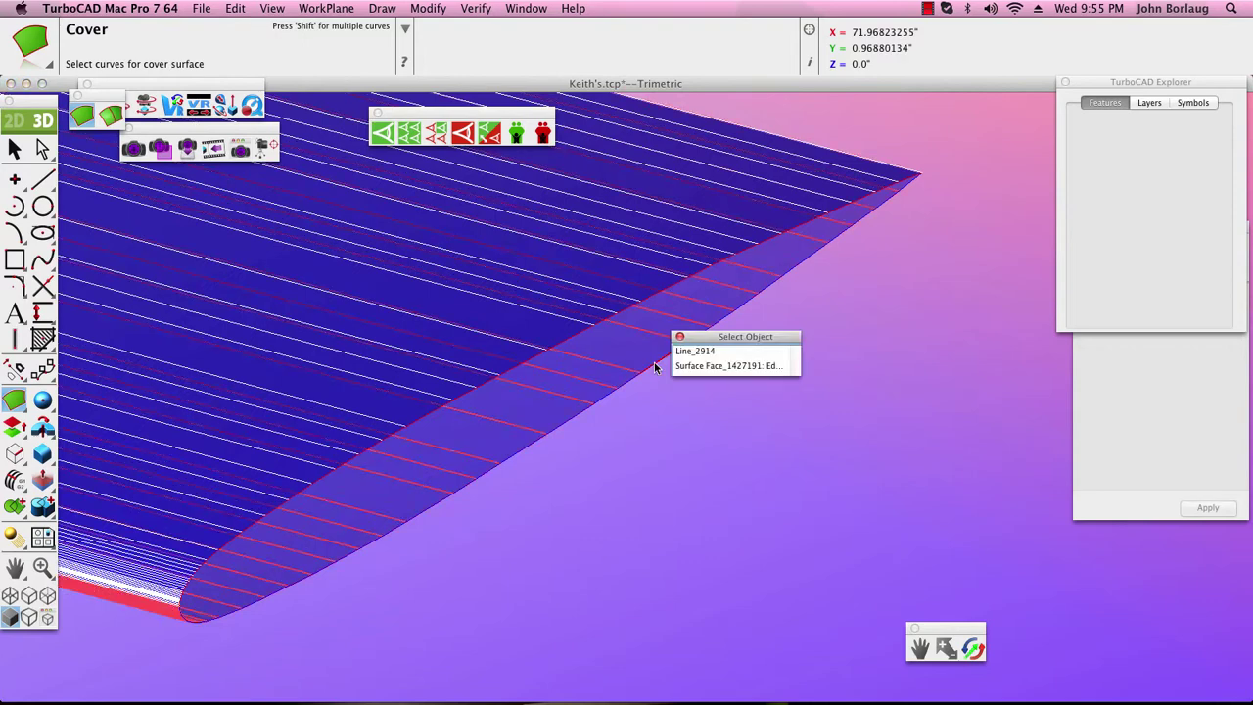
click(681, 352)
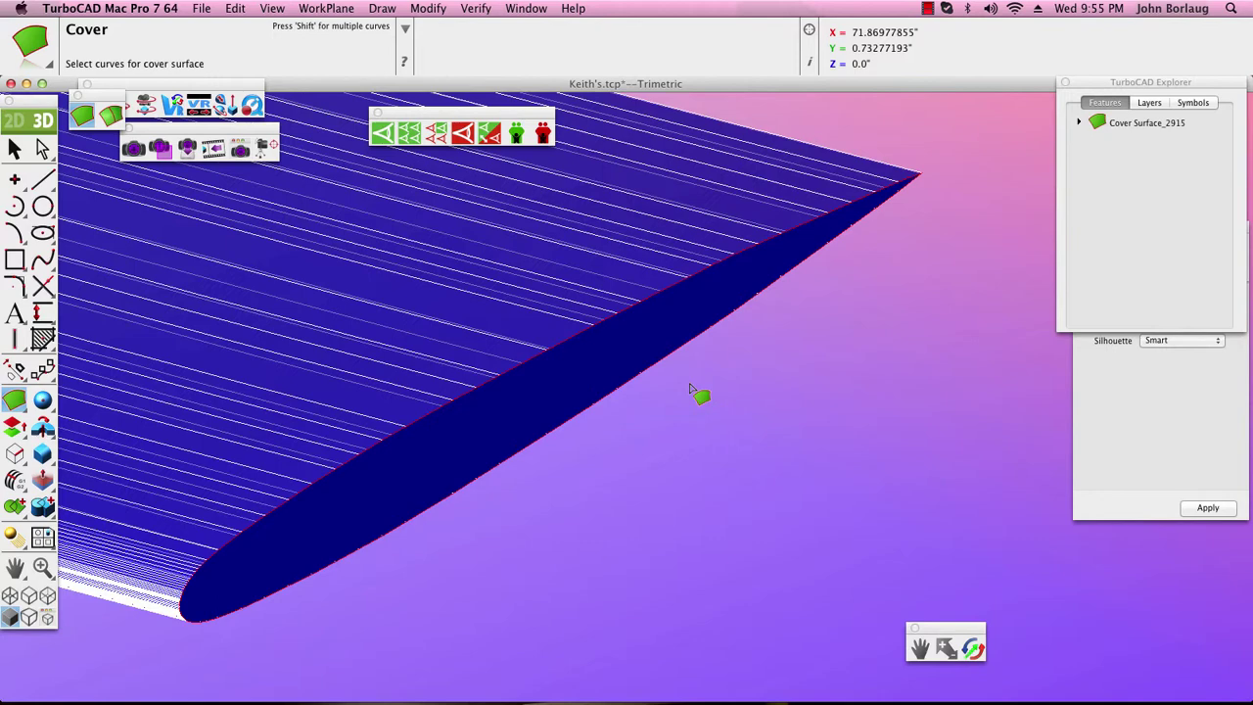
Check the Stitch tool's gap sizes, tolerant edges and closed volume settings for joining the skin and root cover
scroll(649, 394, down, 2)
scroll(352, 371, down, 2)
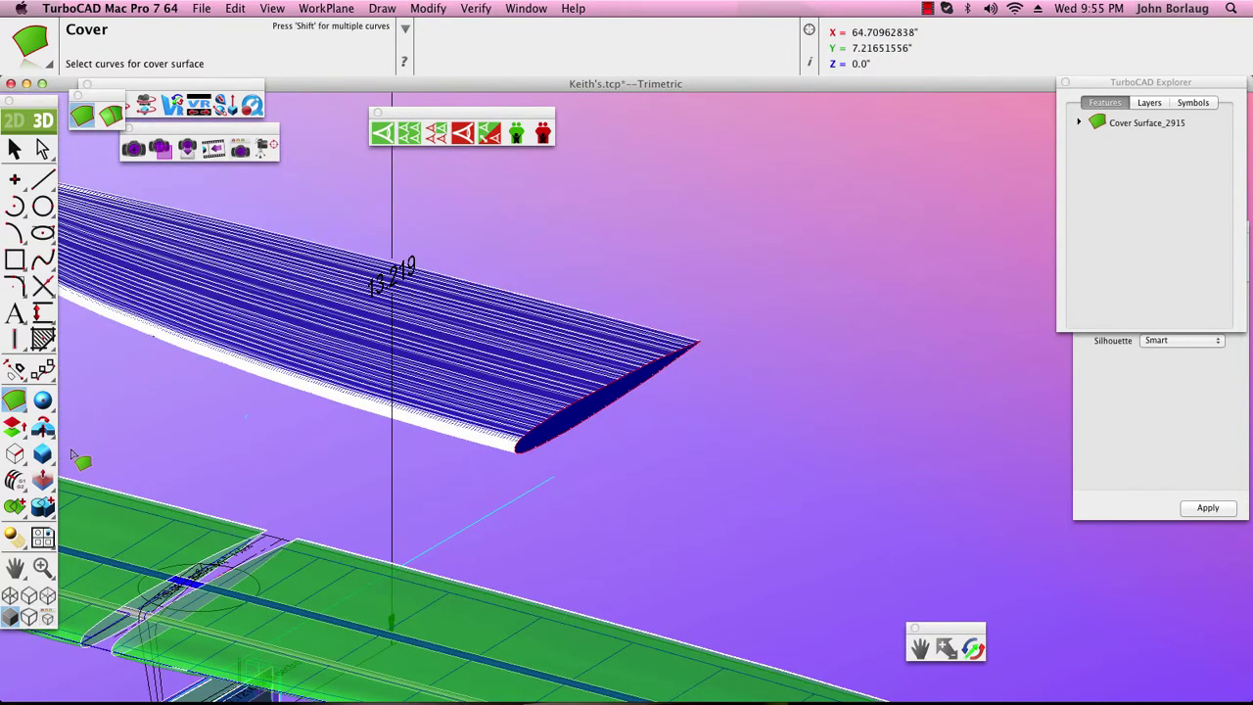
click(47, 487)
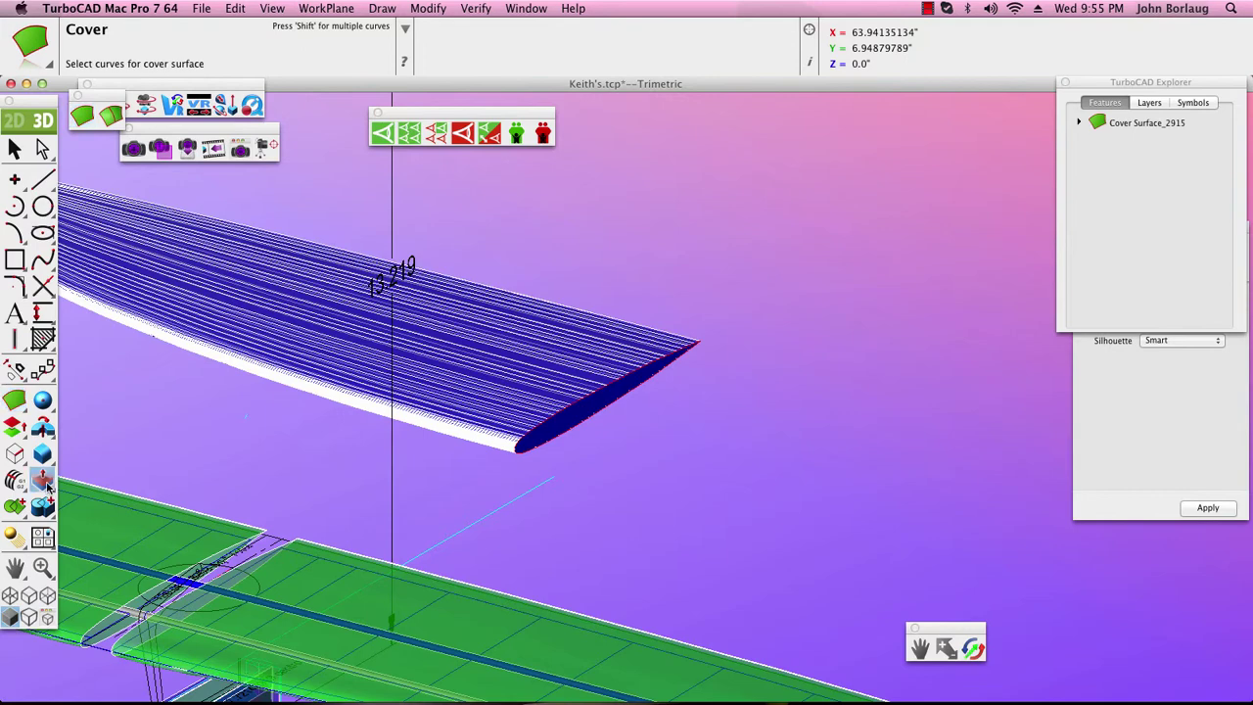
click(47, 486)
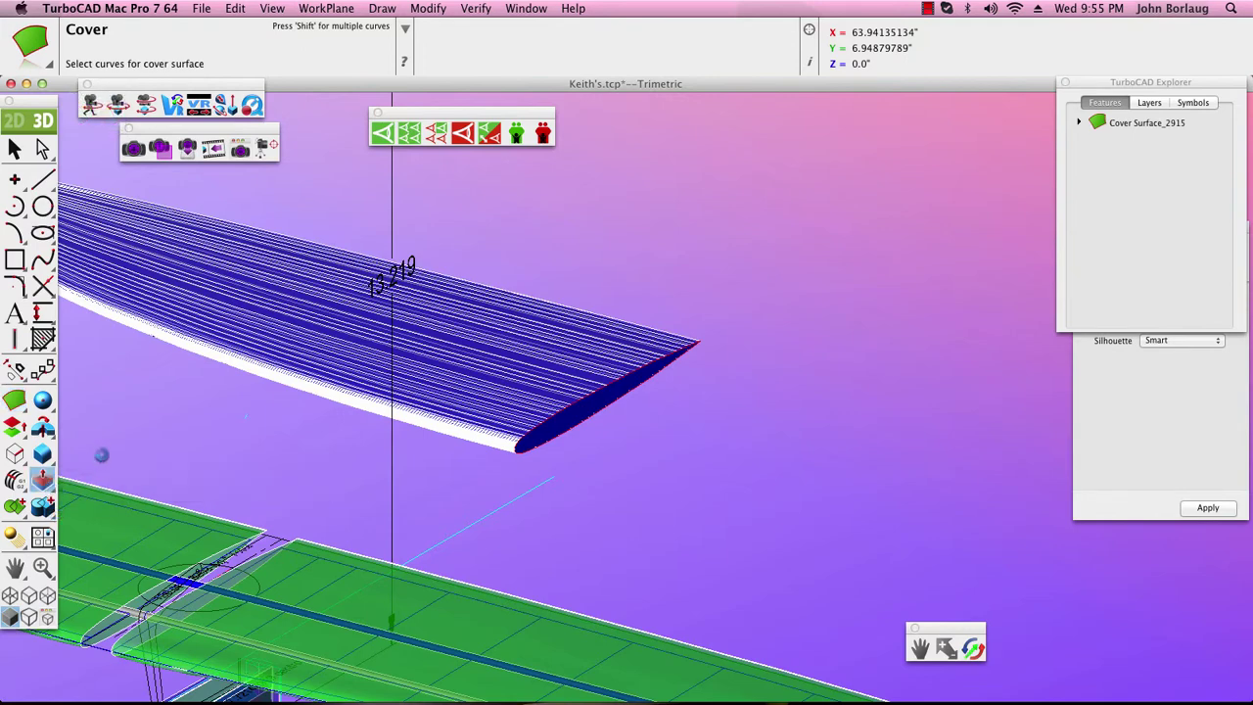
click(42, 506)
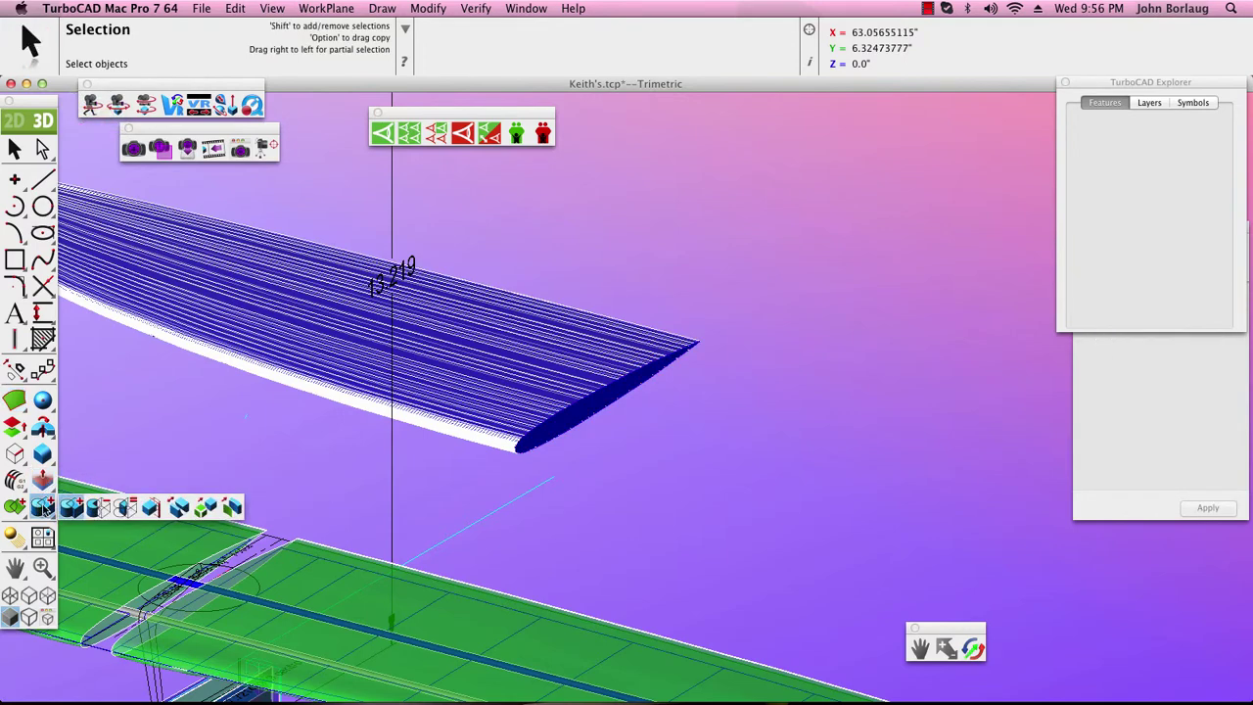
click(207, 506)
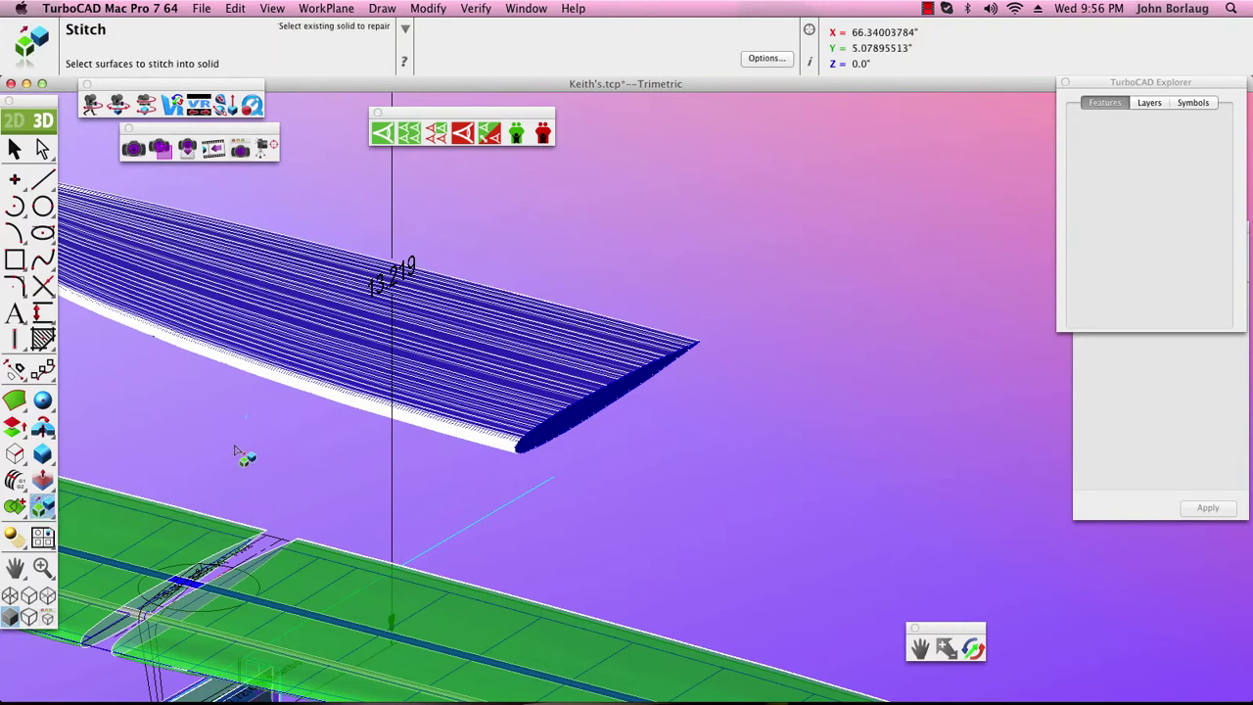
scroll(236, 451, down, 2)
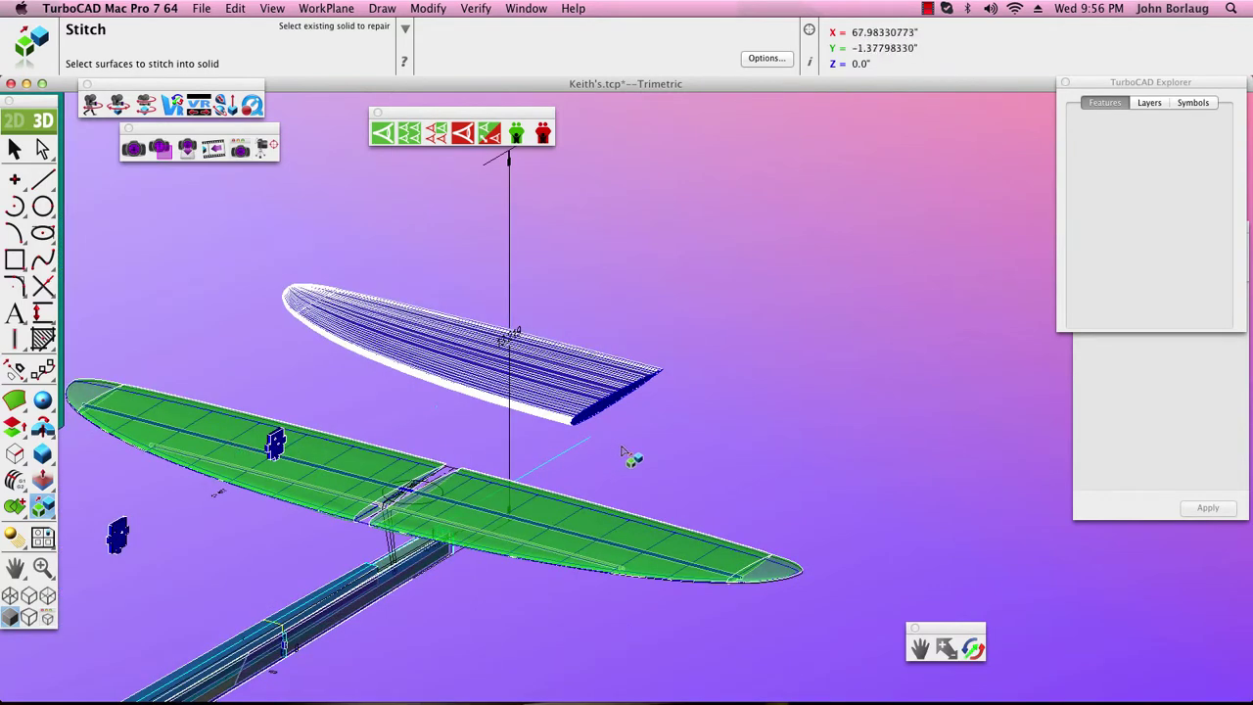
click(764, 59)
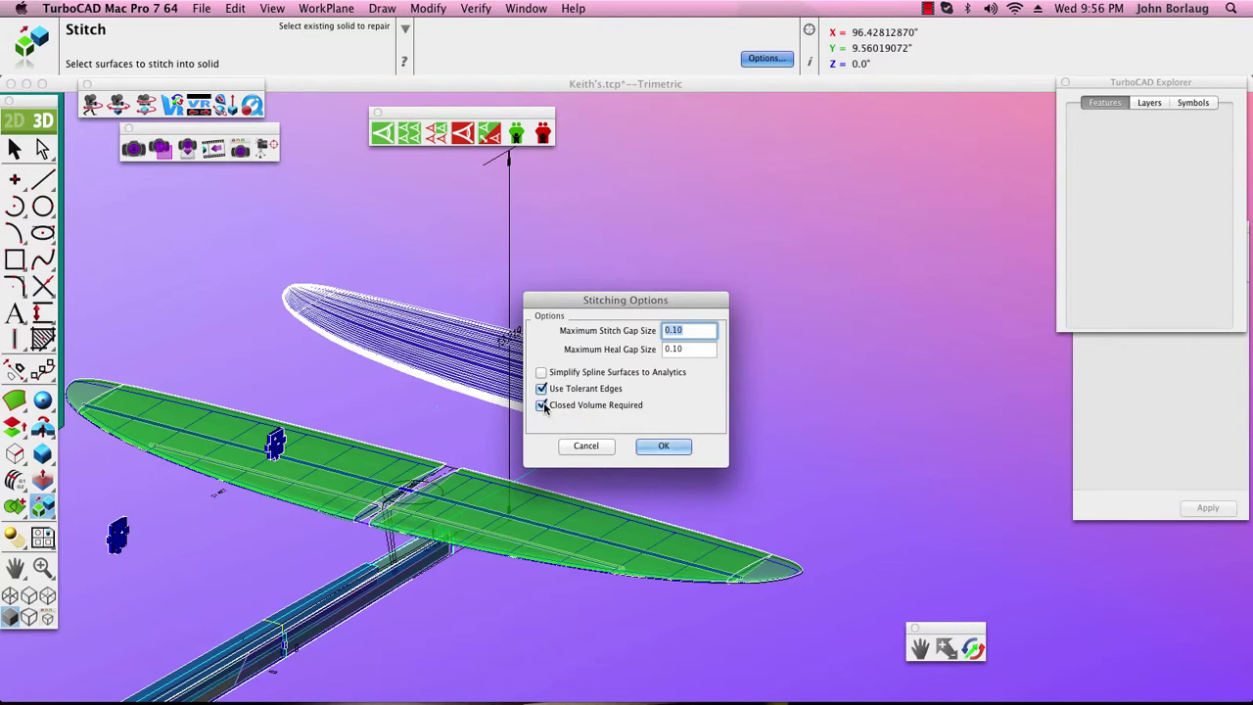
click(663, 447)
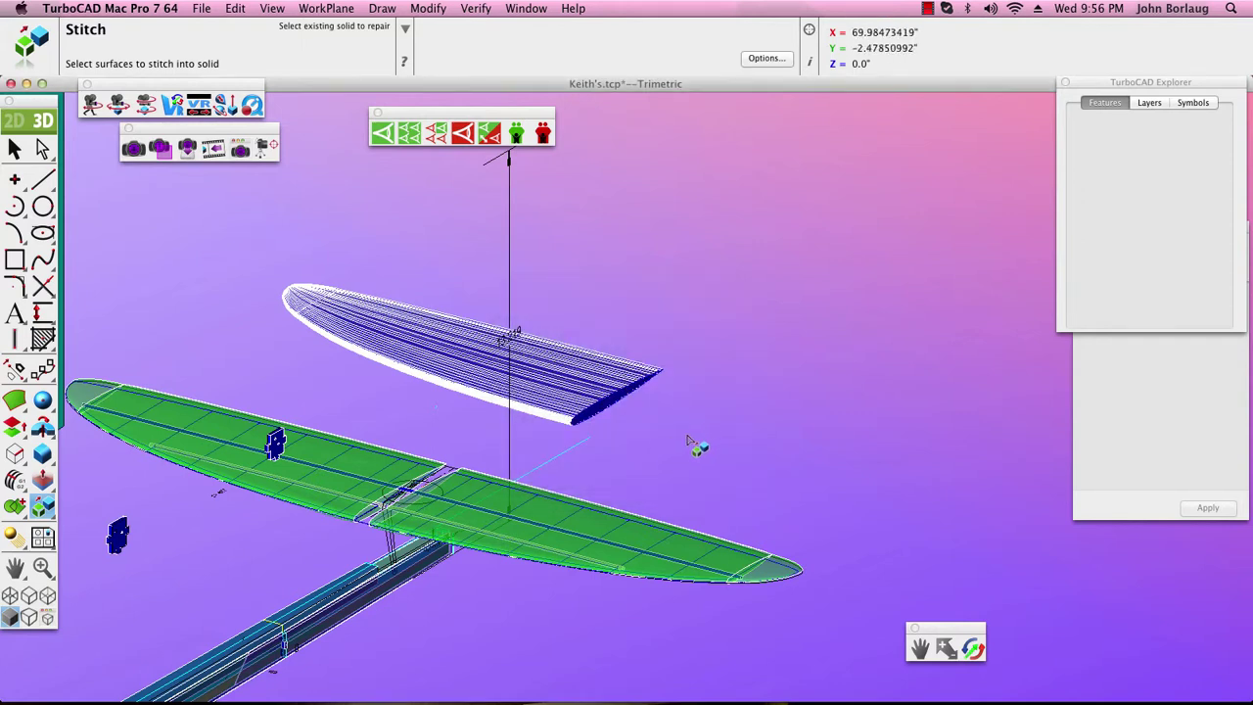
key(Escape)
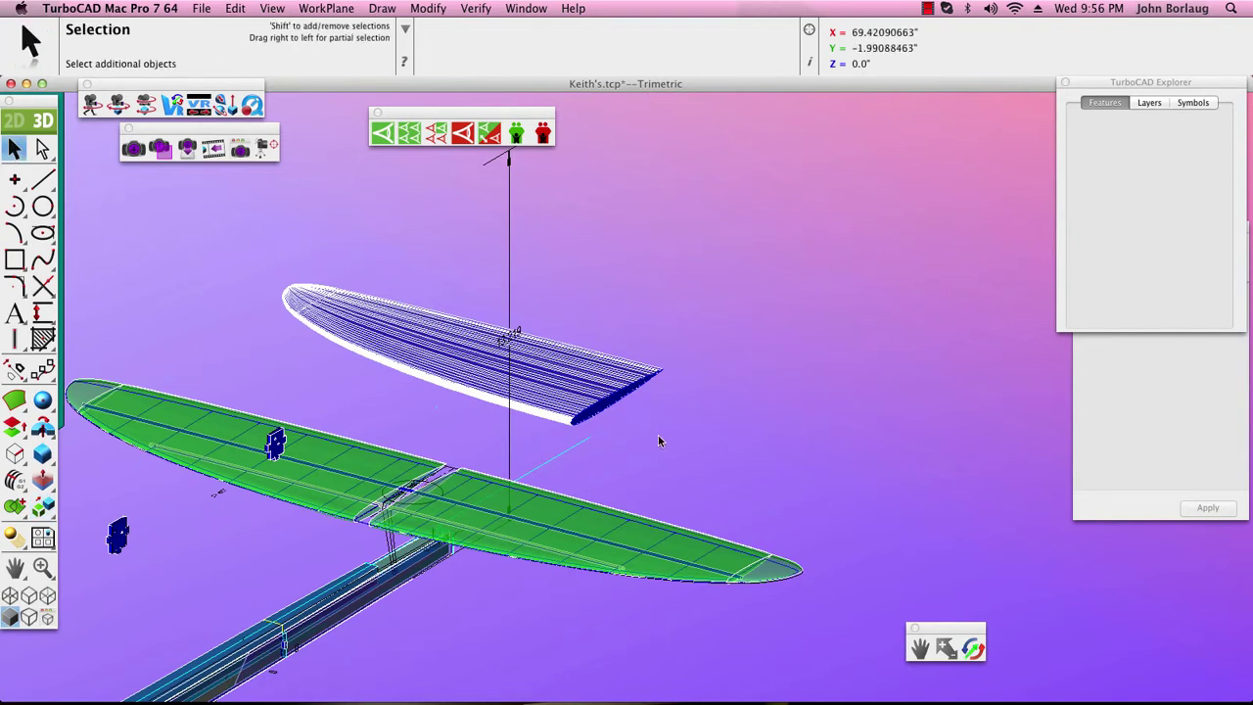
Isolate the separate stabilizer skin by hiding the unselected fuselage and green stabilizer halves
shift+drag(722, 448, 275, 202)
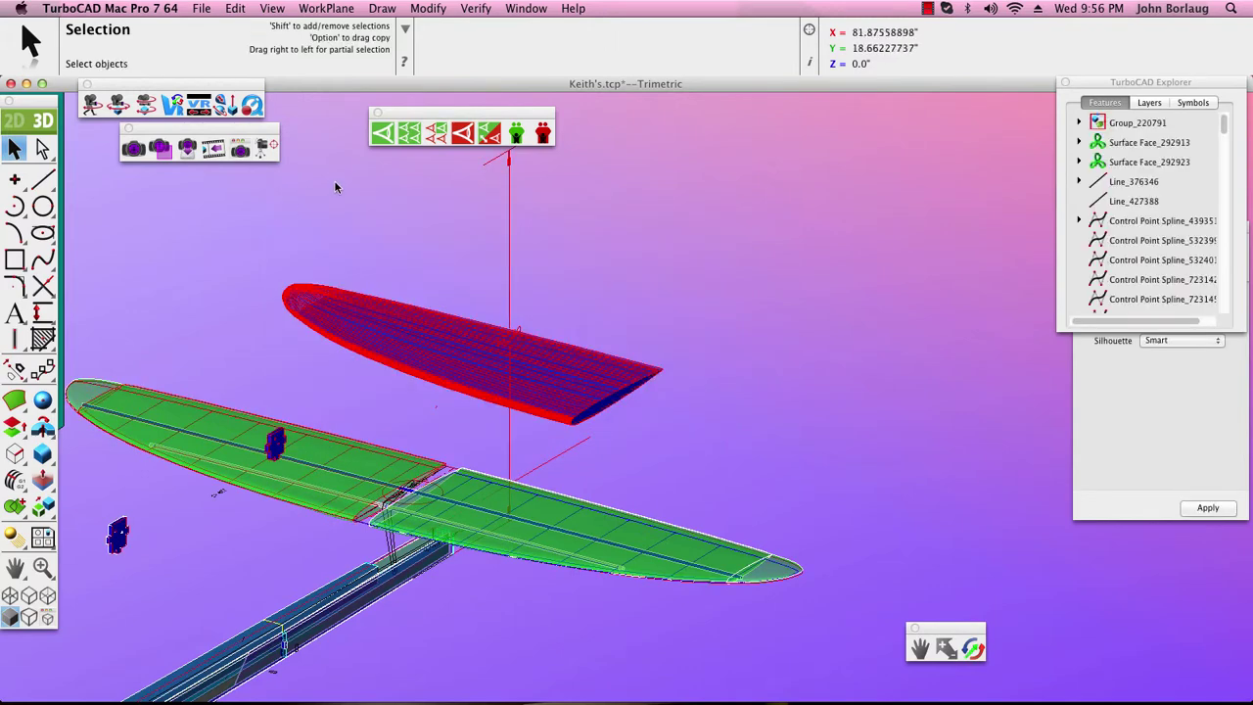
click(436, 132)
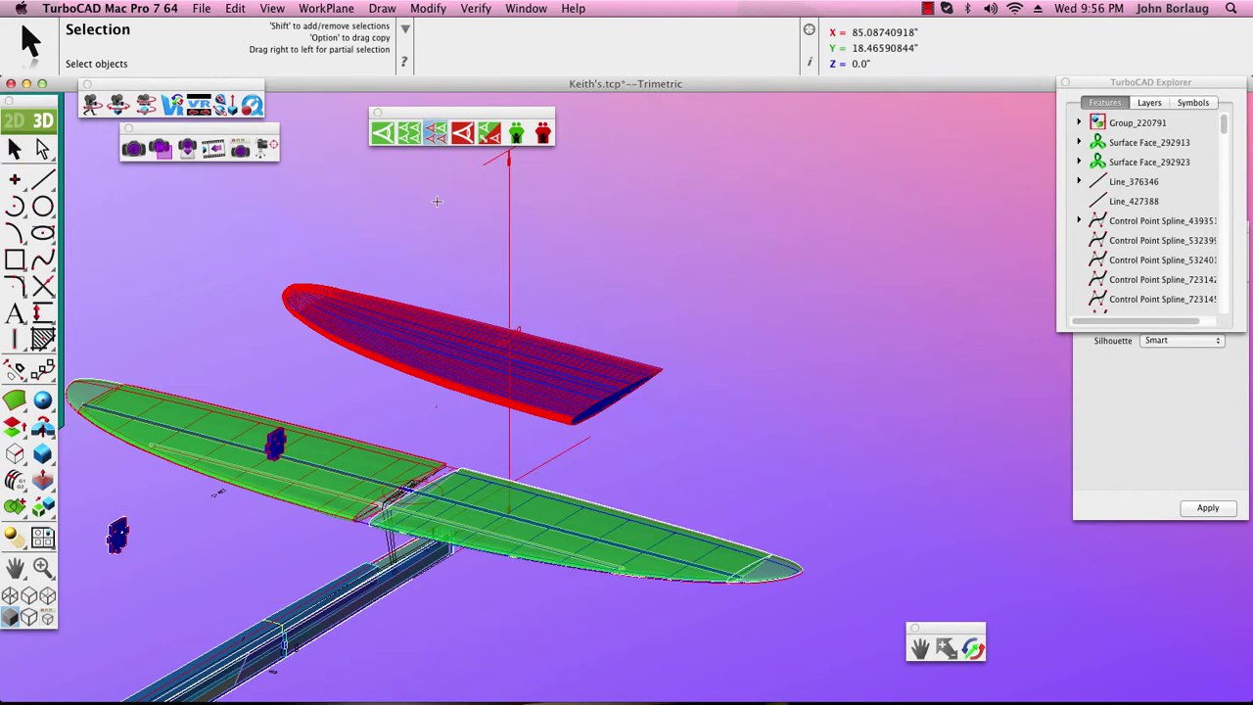
key(Escape)
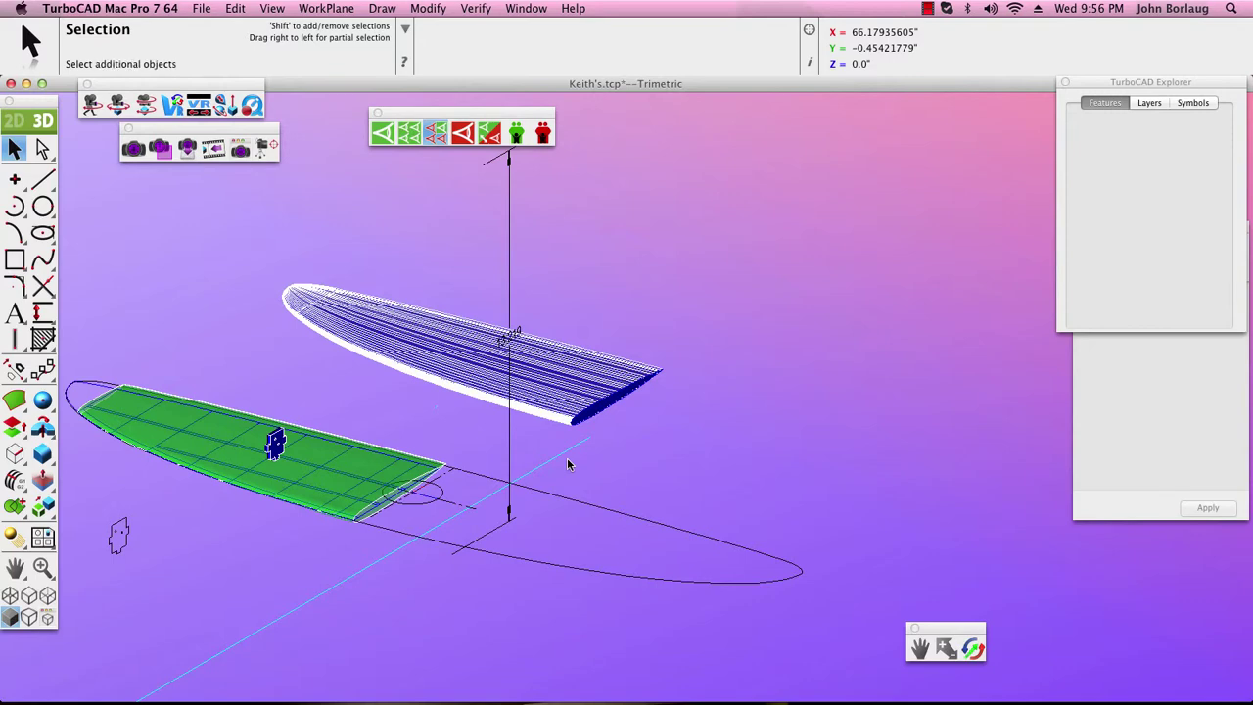
shift+scroll(567, 464, up, 5)
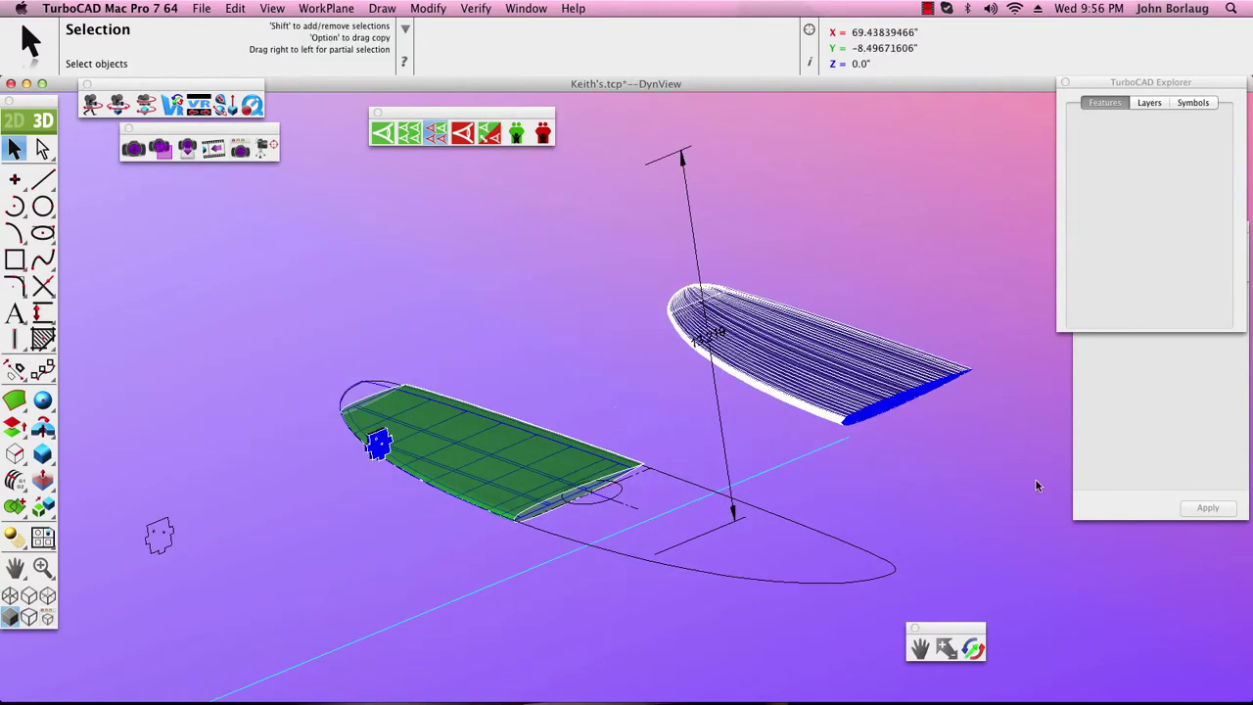
drag(1036, 480, 657, 197)
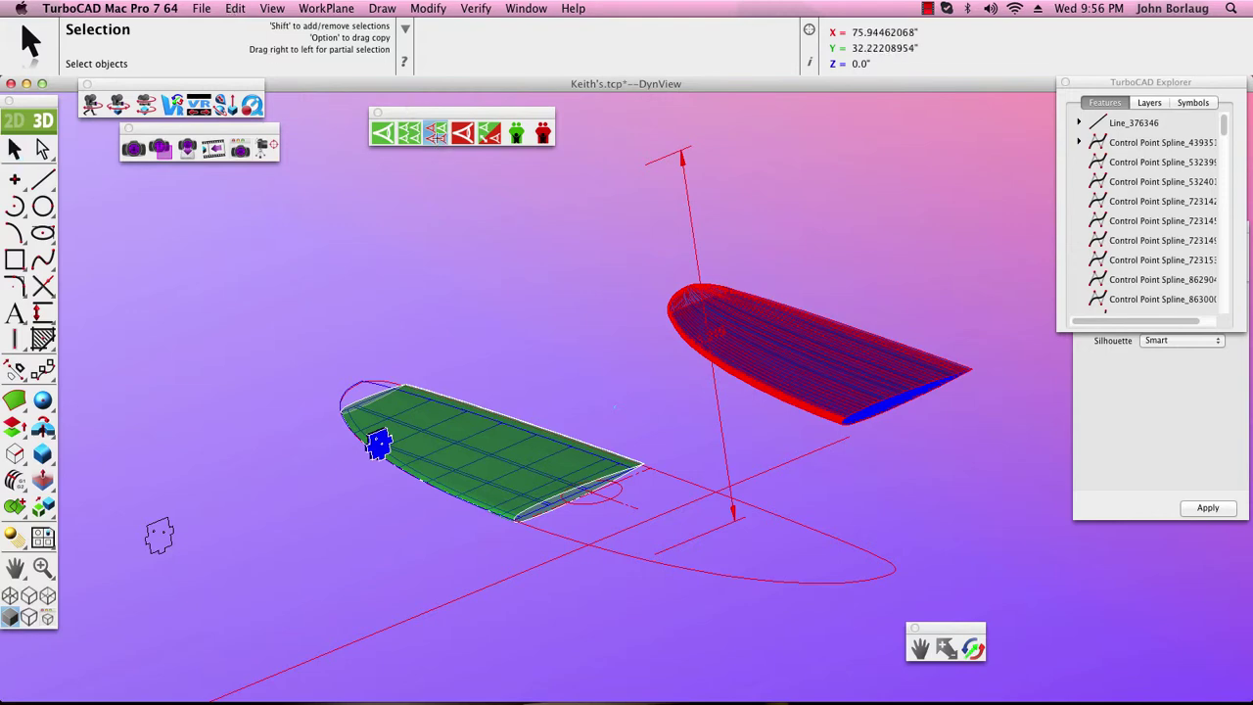
click(436, 137)
click(441, 223)
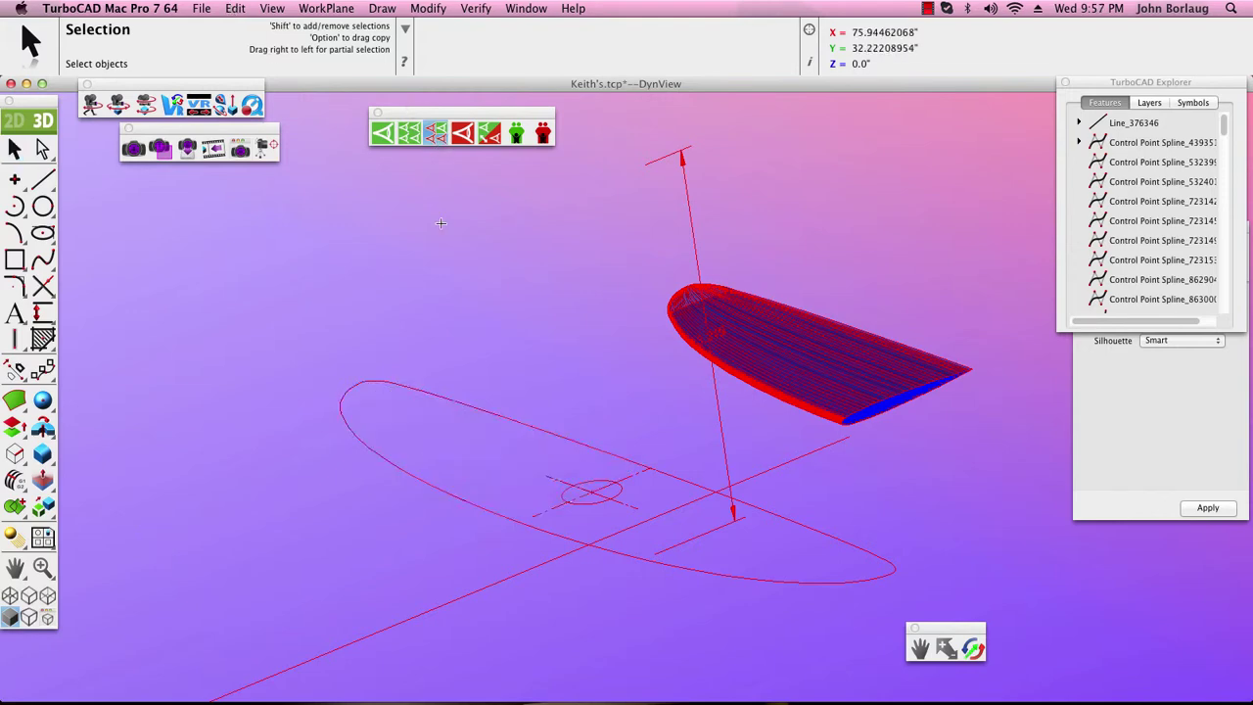
Stitch the stabilizer skin surfaces and the root end cover into one solid
click(42, 567)
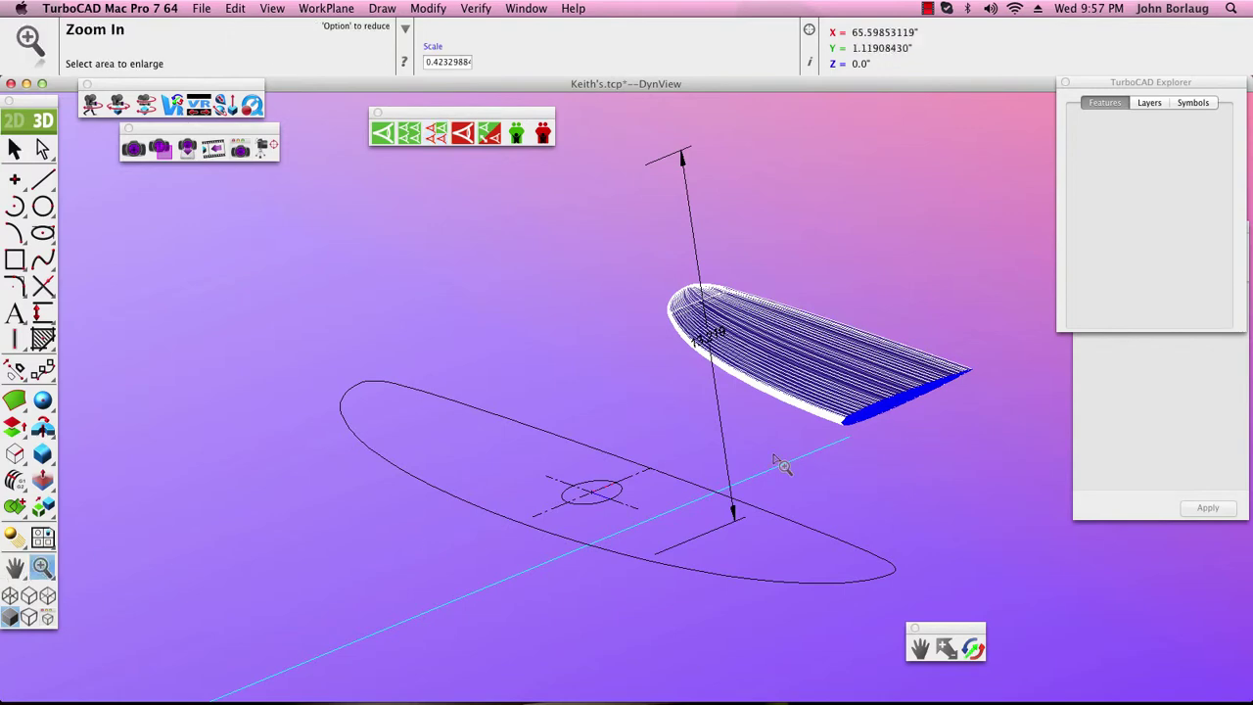
drag(591, 496, 1041, 209)
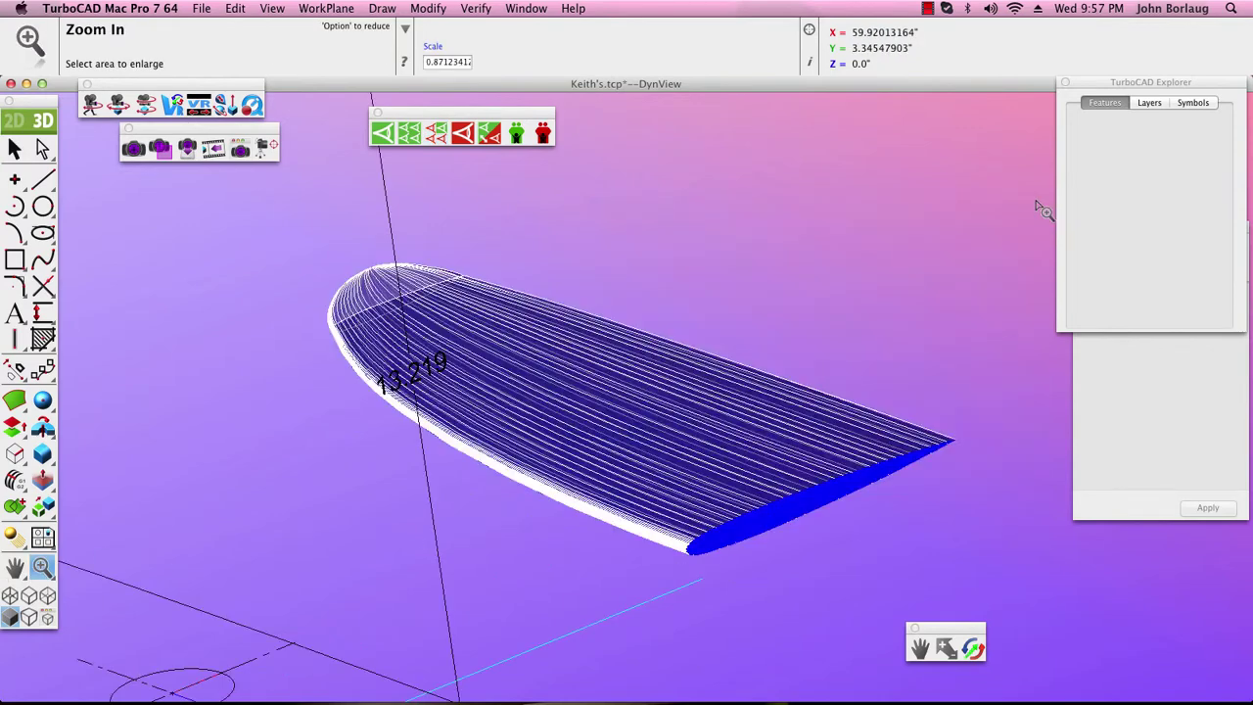
click(42, 506)
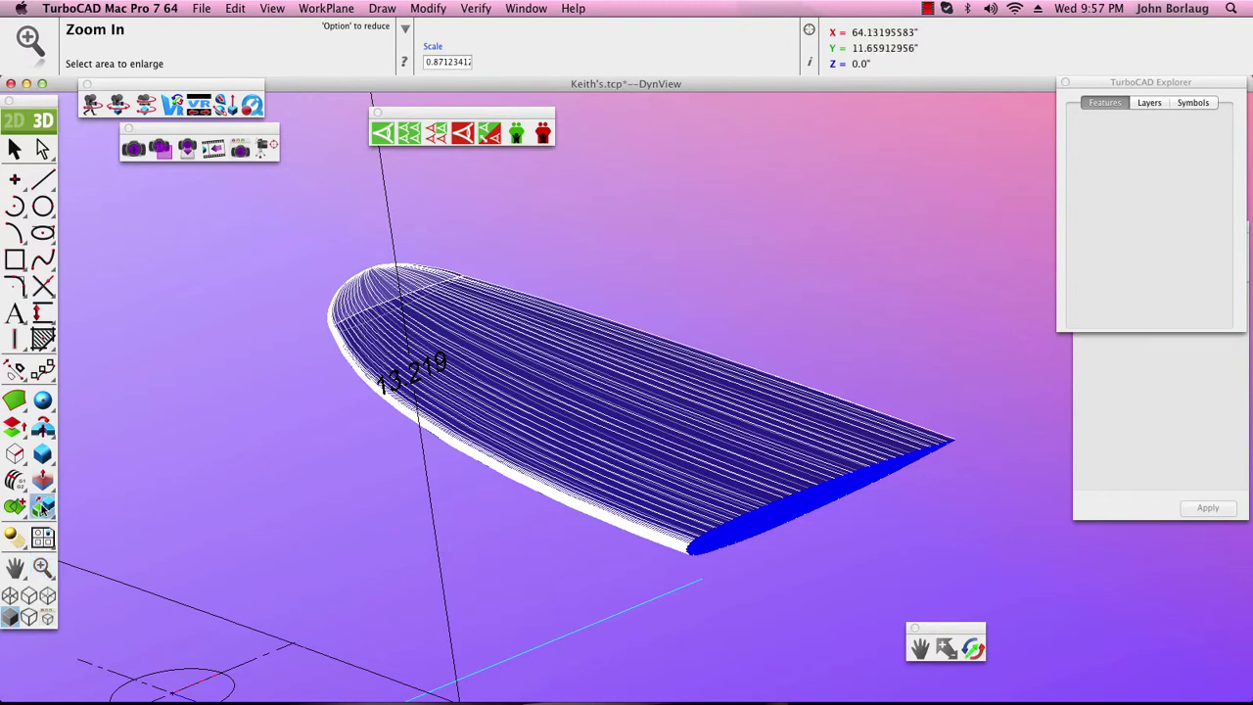
click(42, 506)
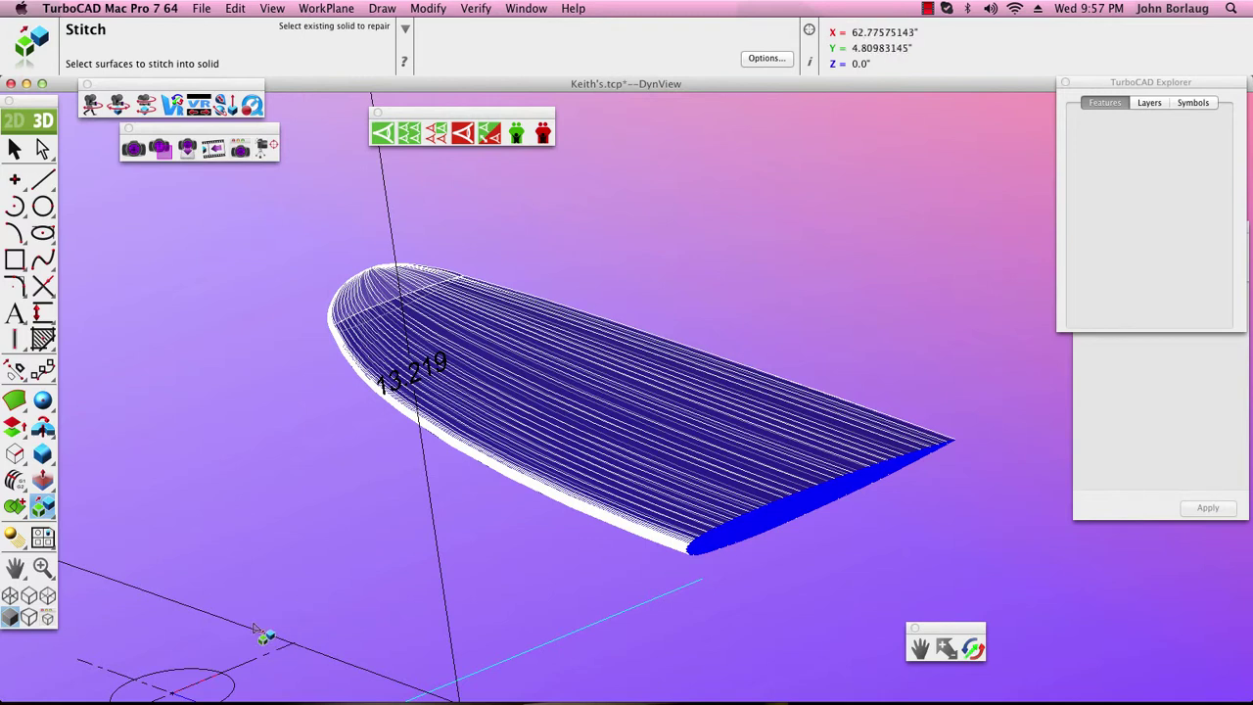
drag(252, 620, 990, 192)
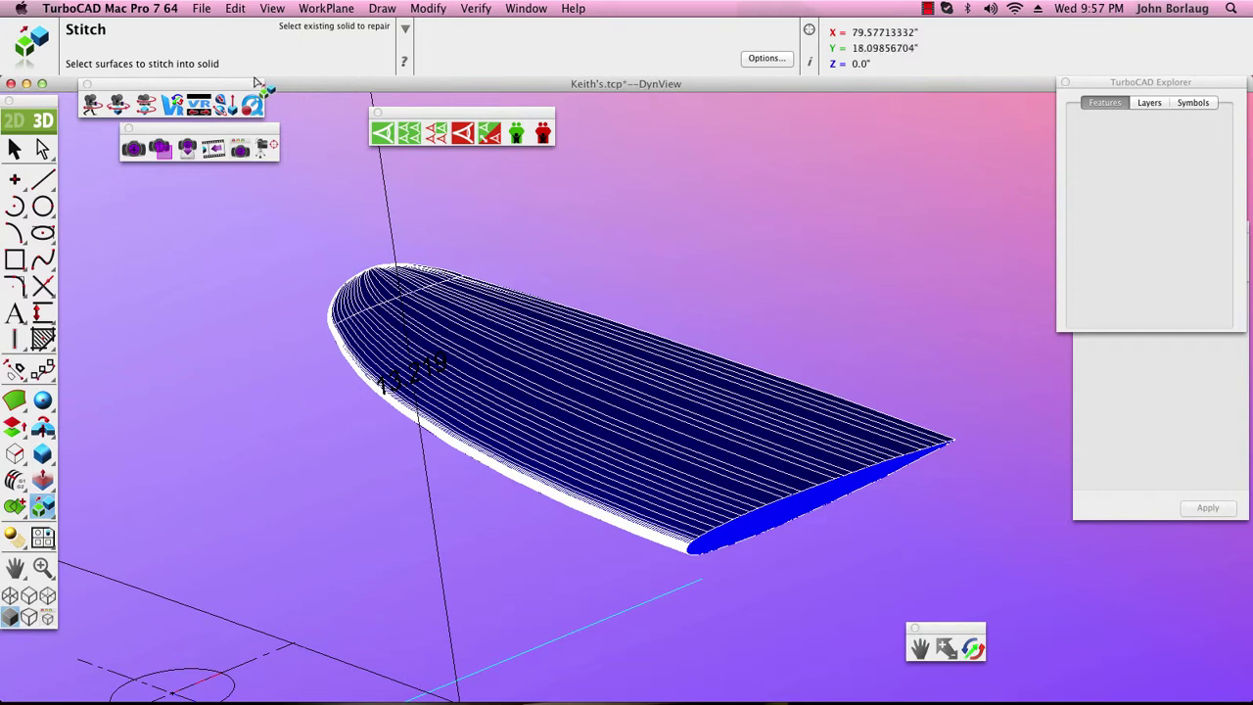
click(14, 148)
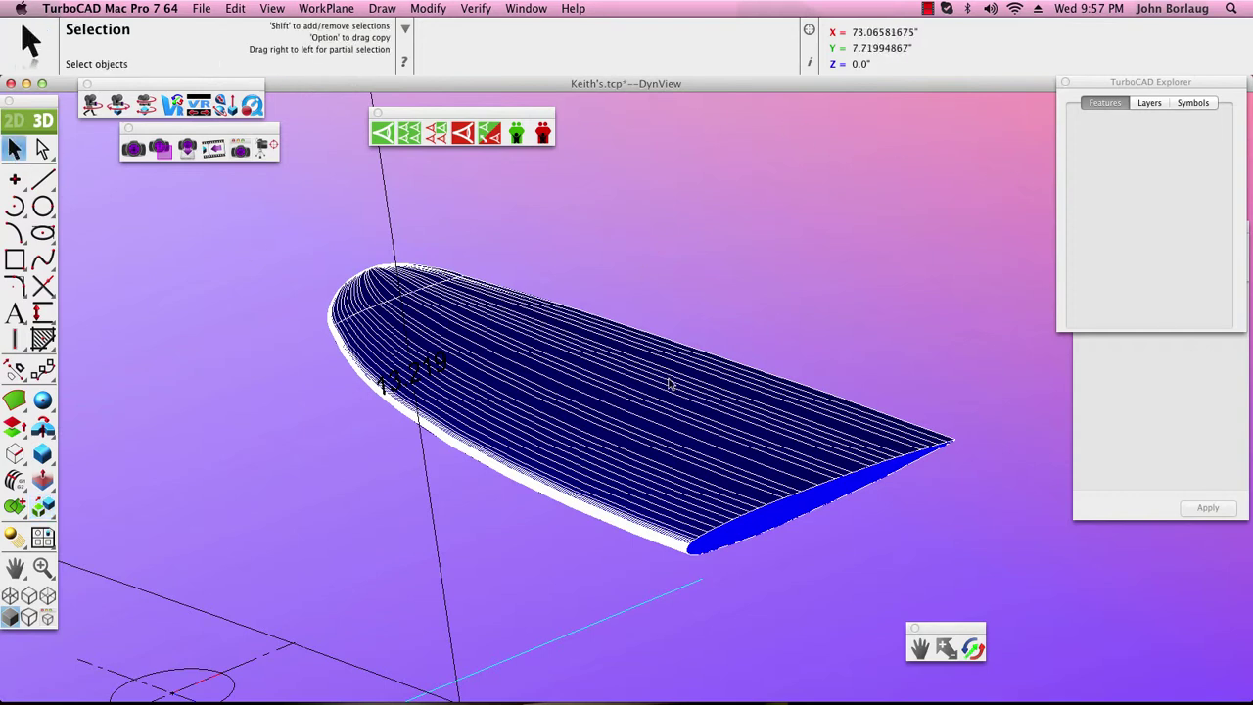
Turn on transparency for the stitched stabilizer solid
click(607, 384)
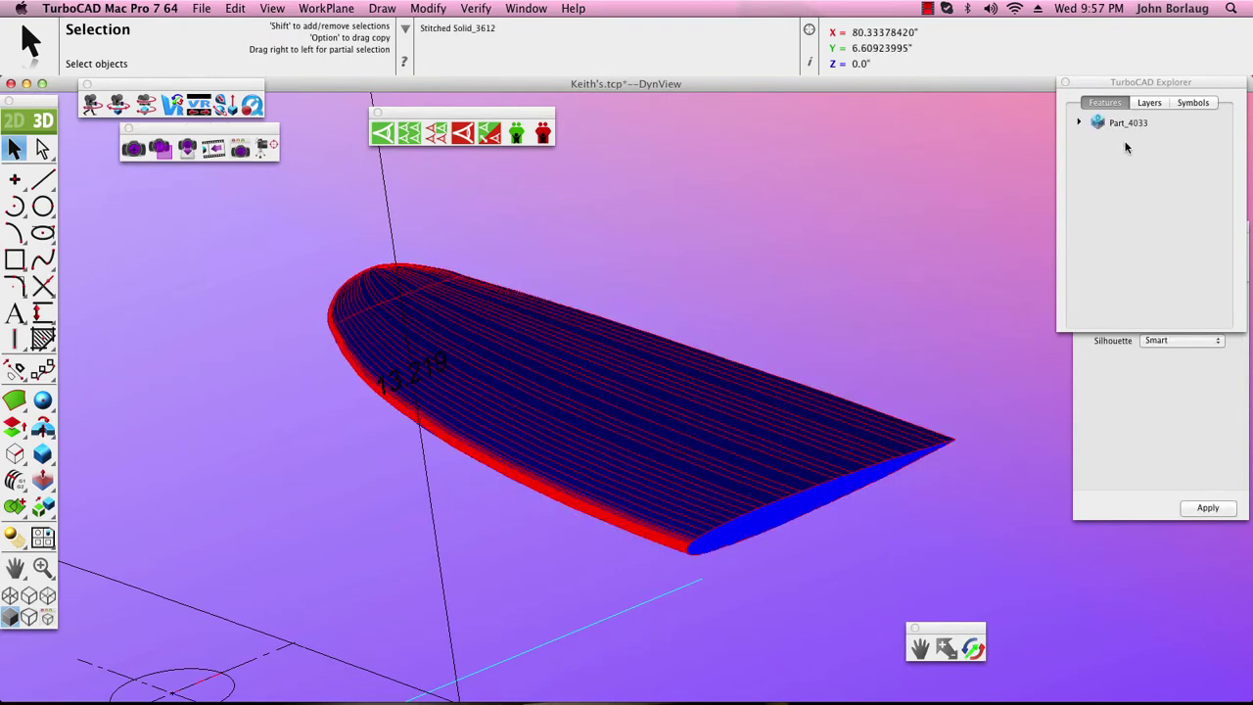
click(1166, 409)
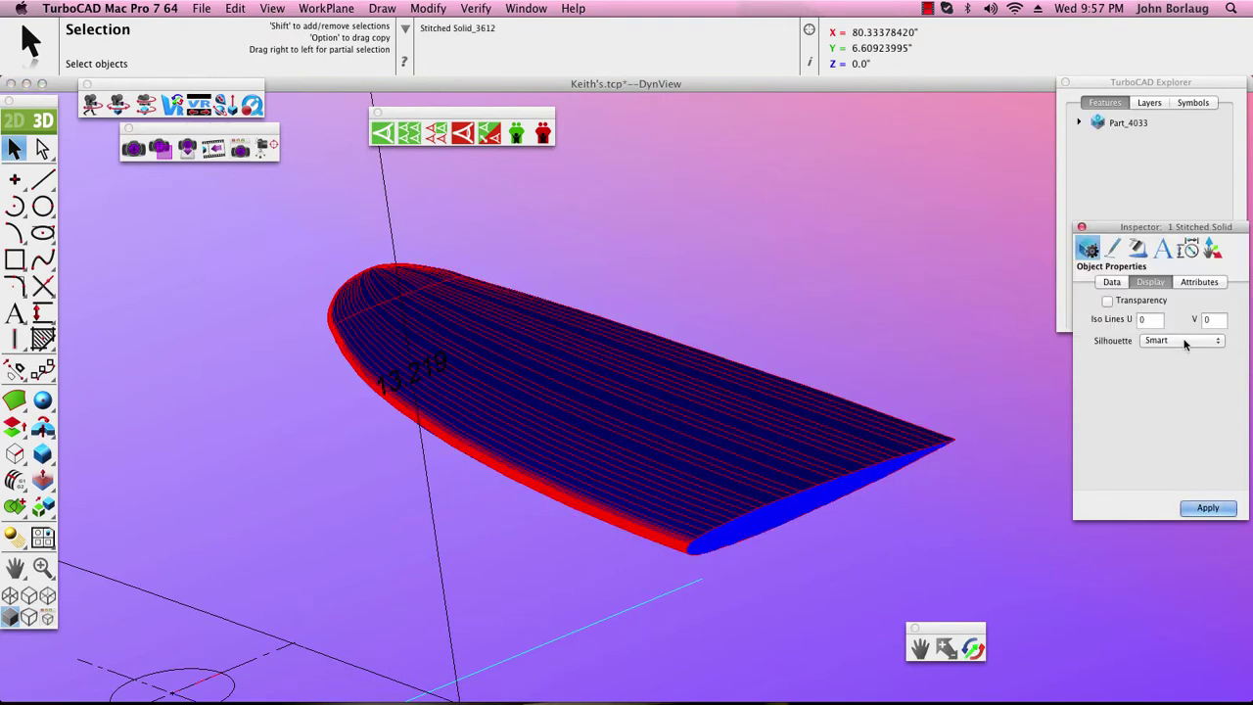
click(1194, 282)
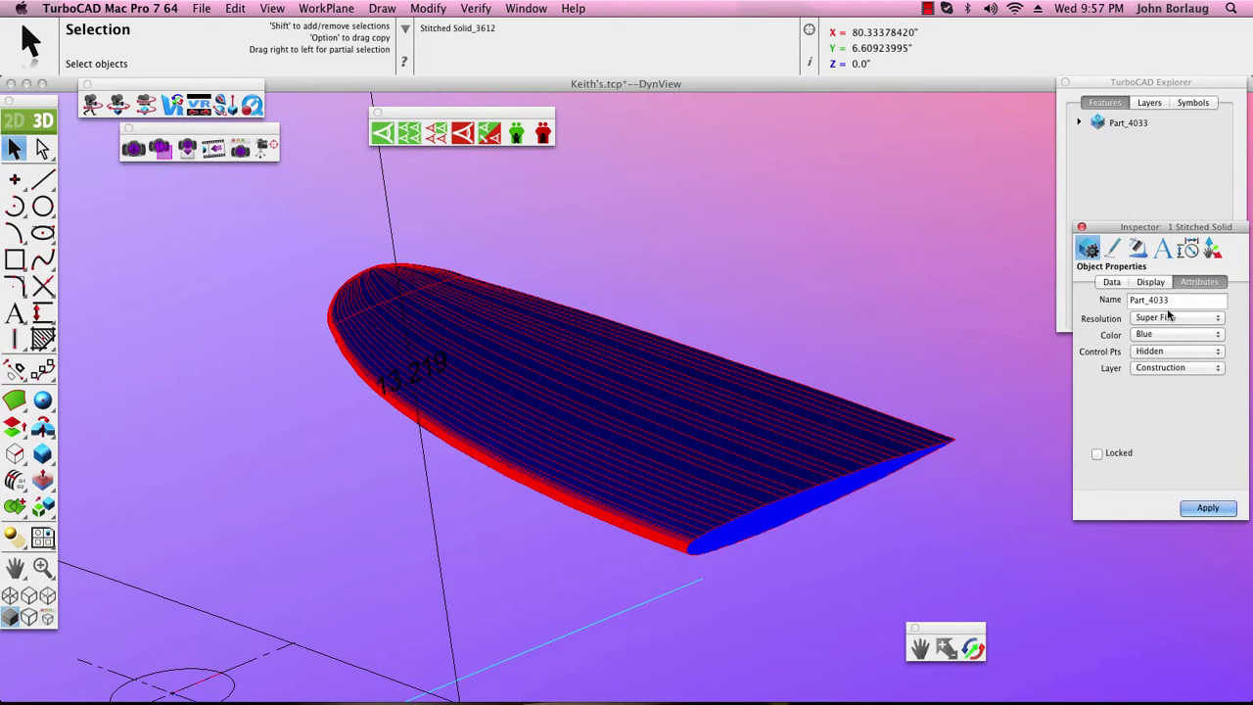
click(1145, 283)
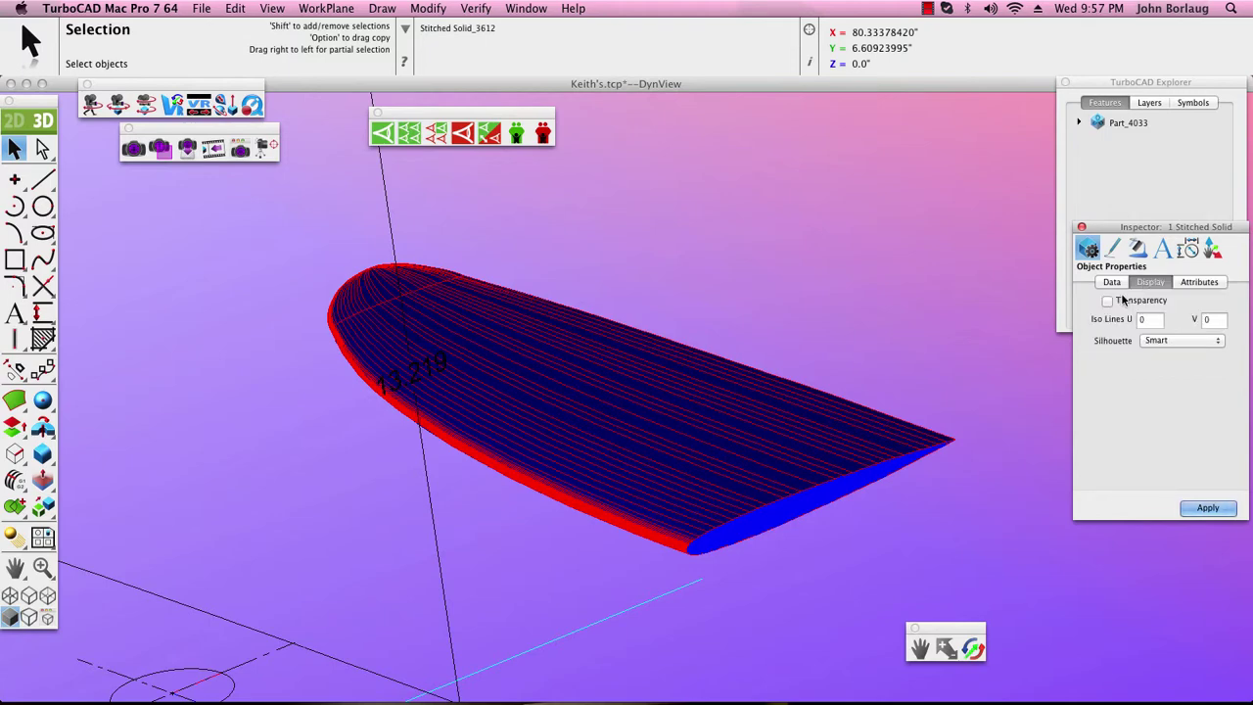
click(1107, 300)
click(1198, 507)
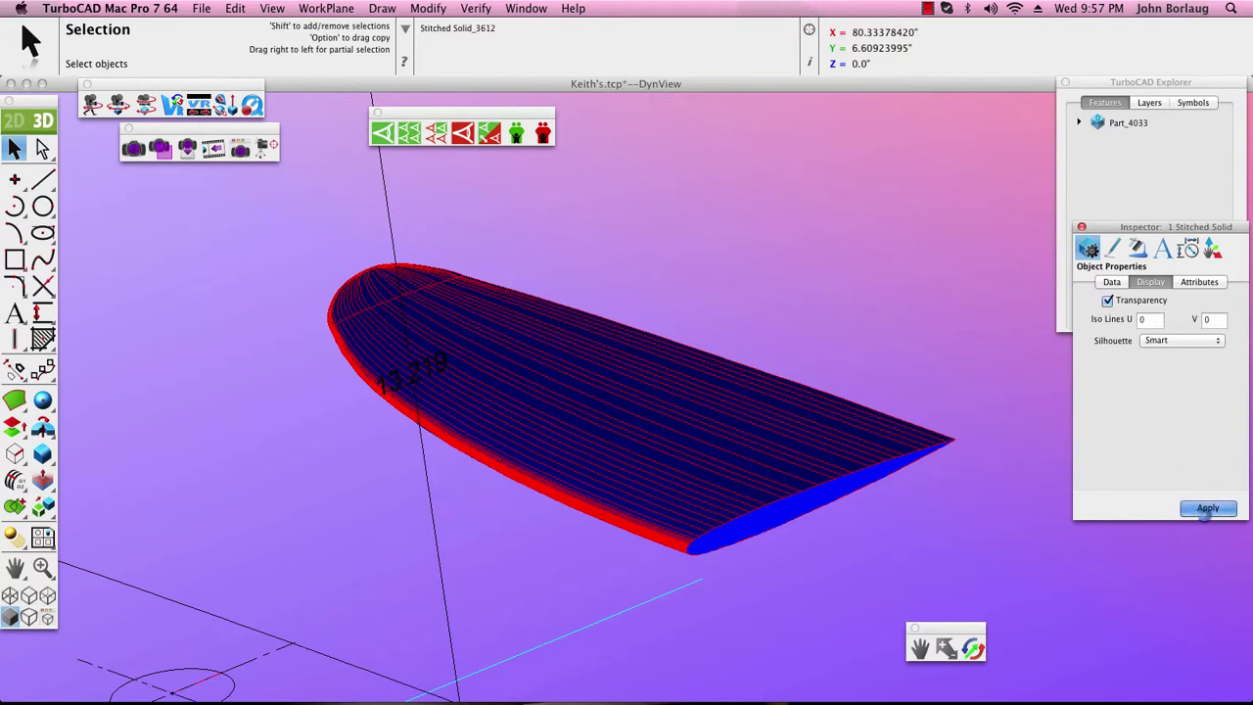
click(884, 263)
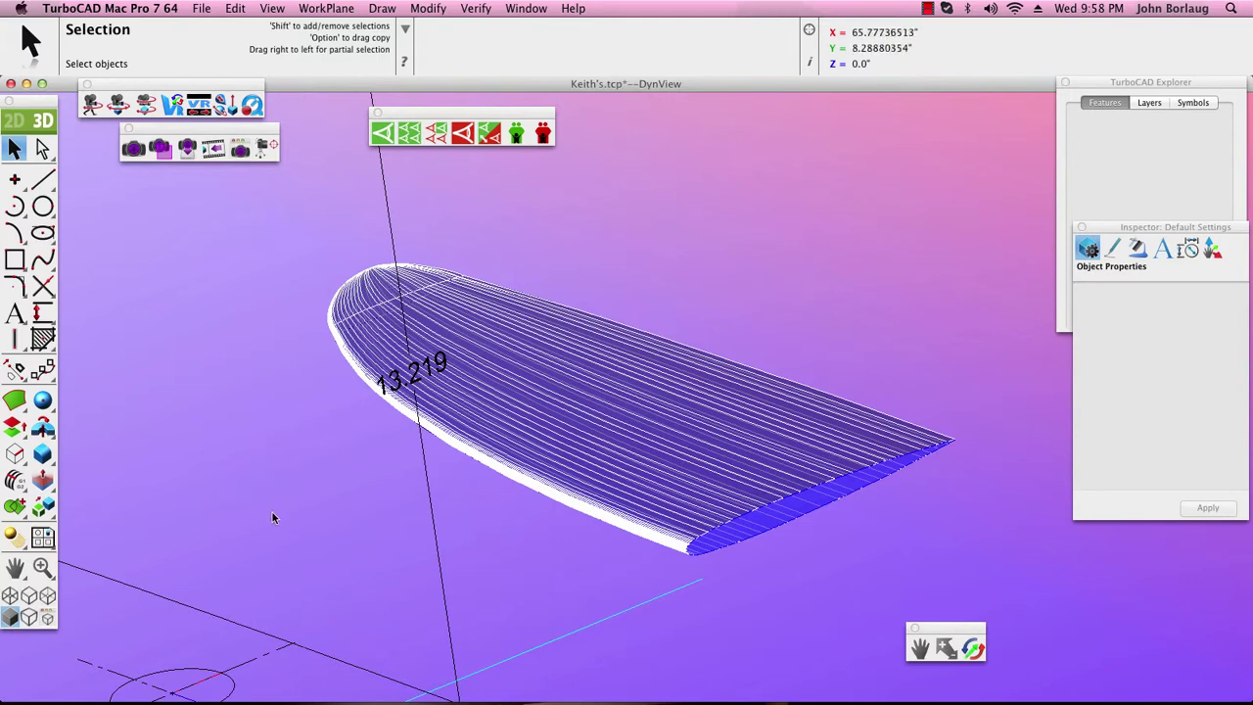
Try to shell the stitched stabilizer solid with an offset of 0.0625, picking the root end face as the open face
click(42, 567)
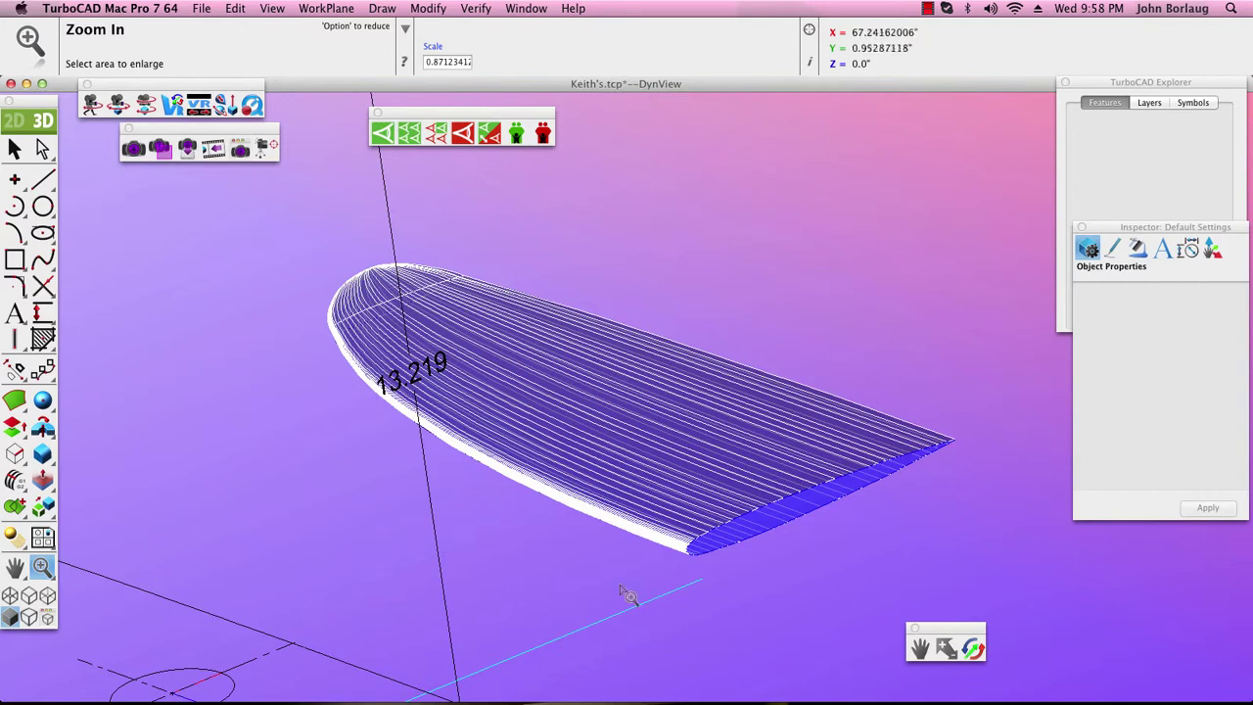
drag(650, 588, 985, 408)
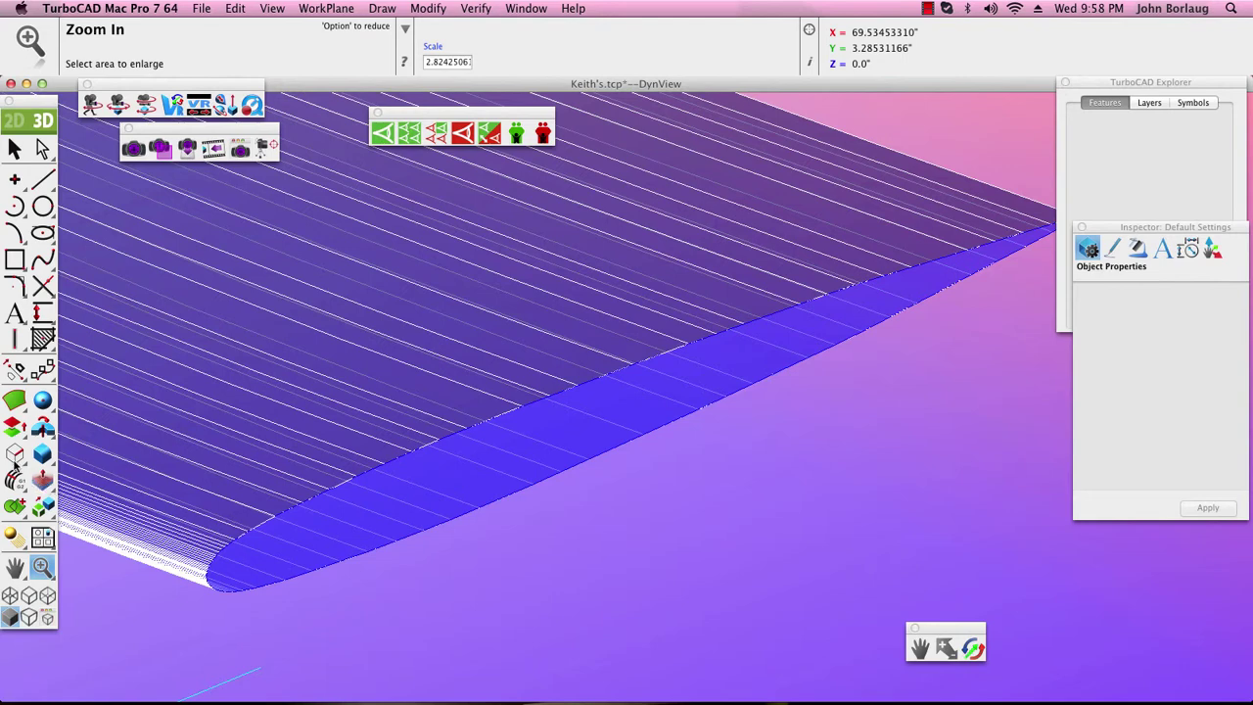
click(44, 455)
drag(44, 455, 174, 458)
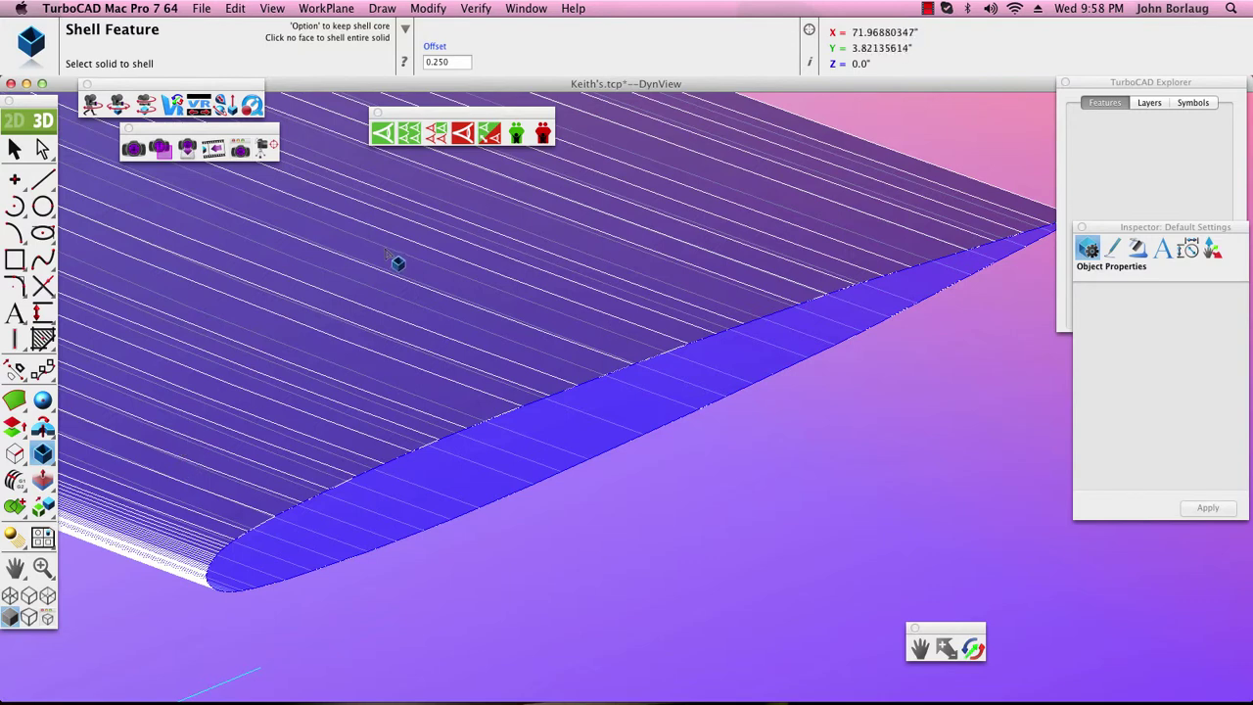
click(453, 63)
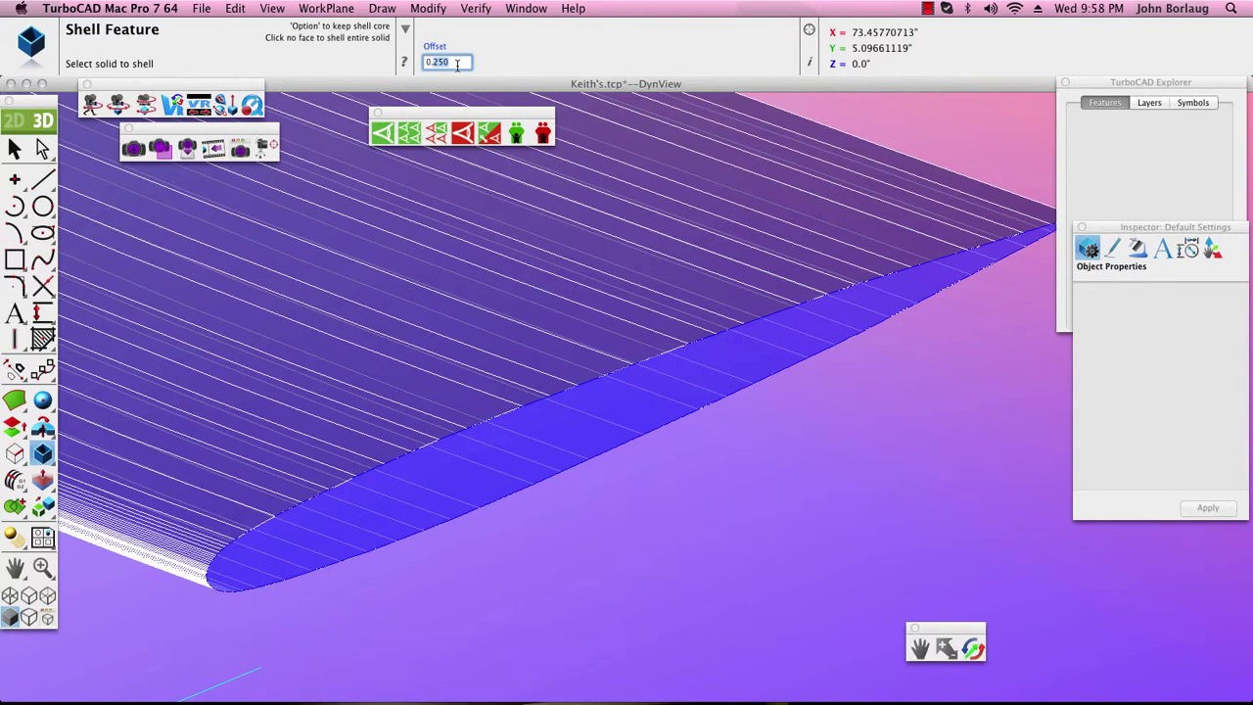
text(0625)
key(Return)
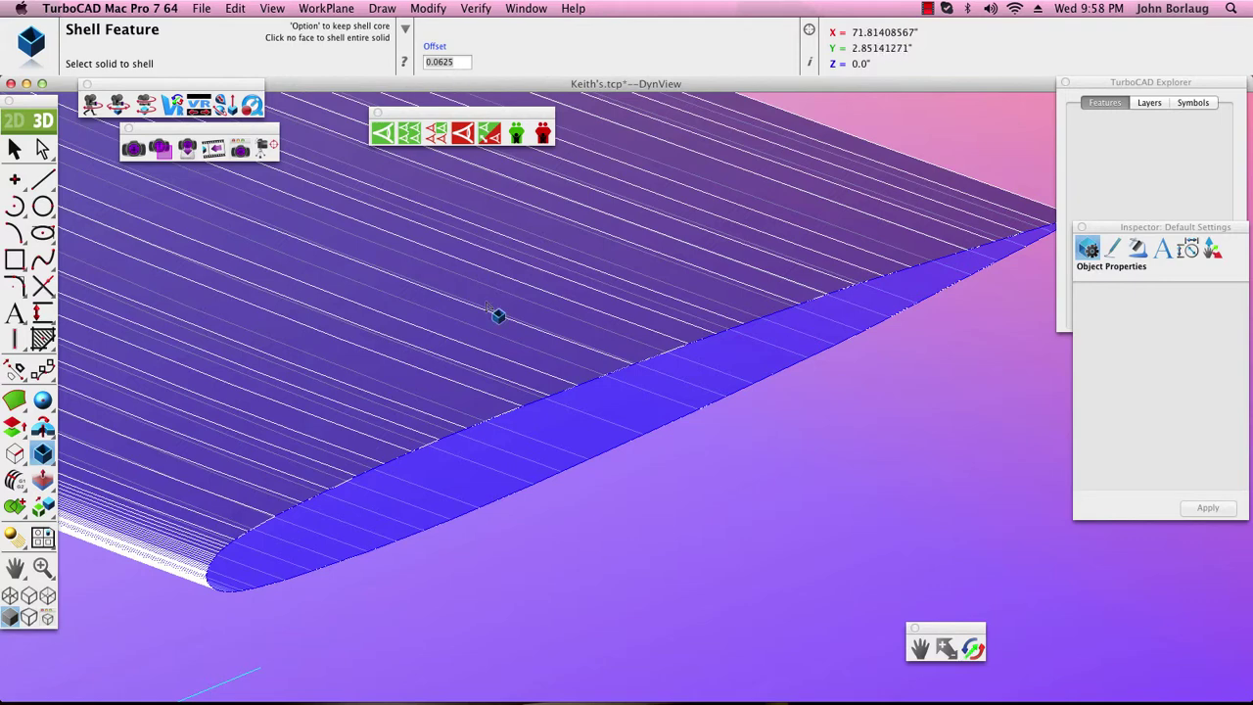
click(487, 306)
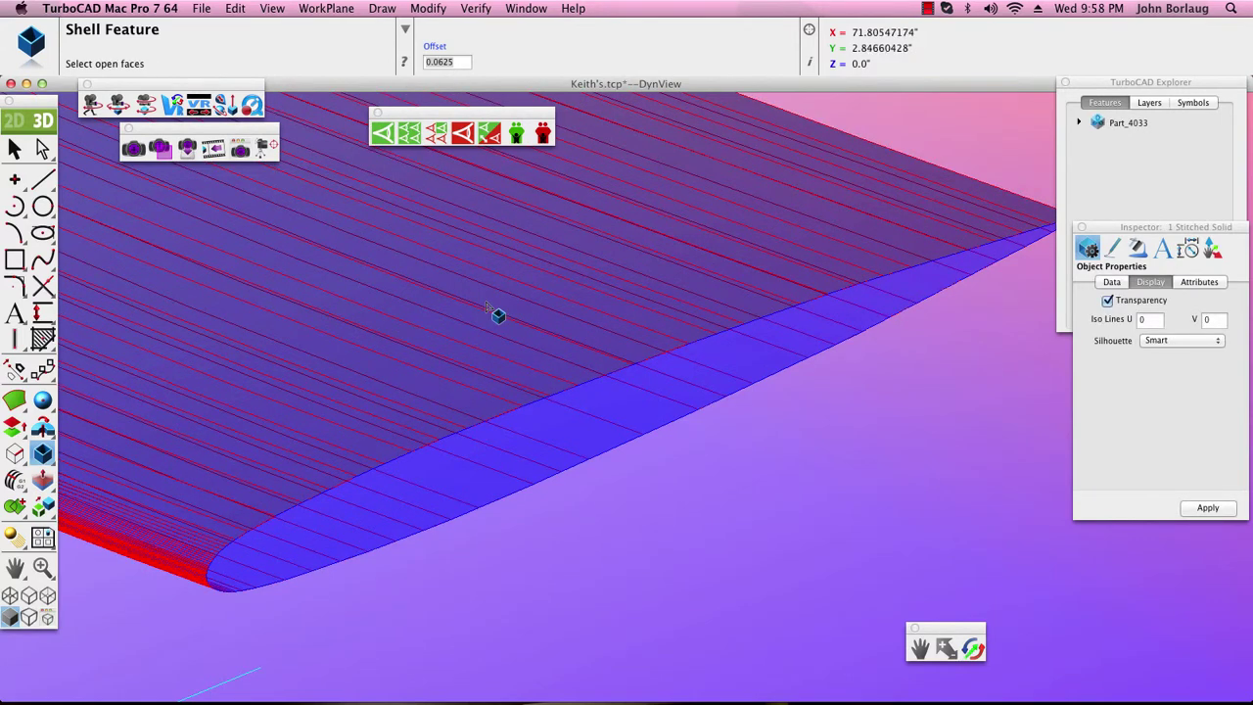
click(599, 419)
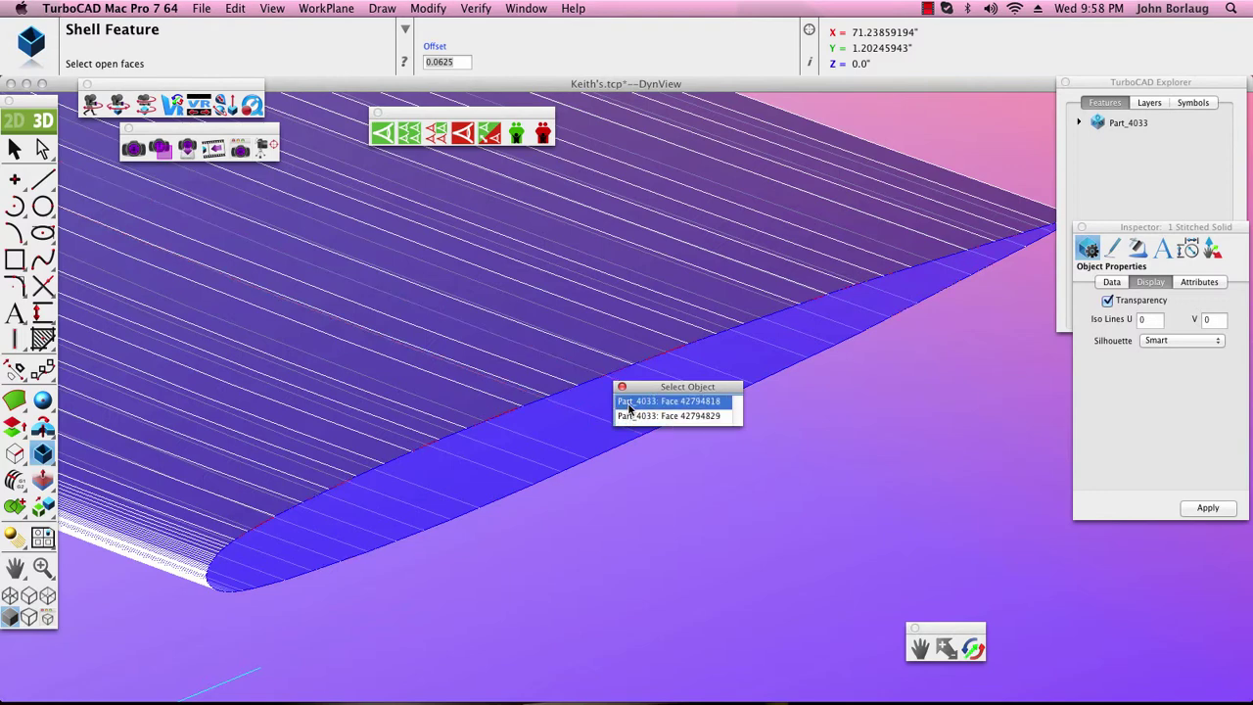
click(629, 408)
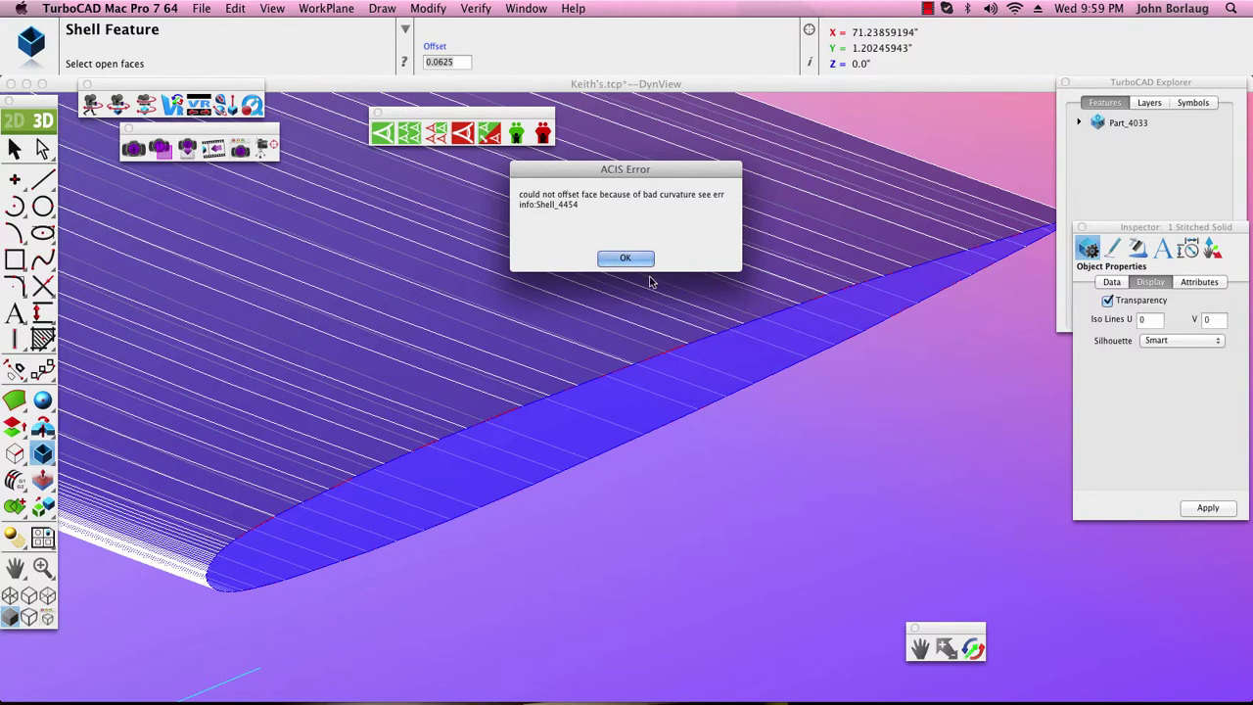
click(624, 257)
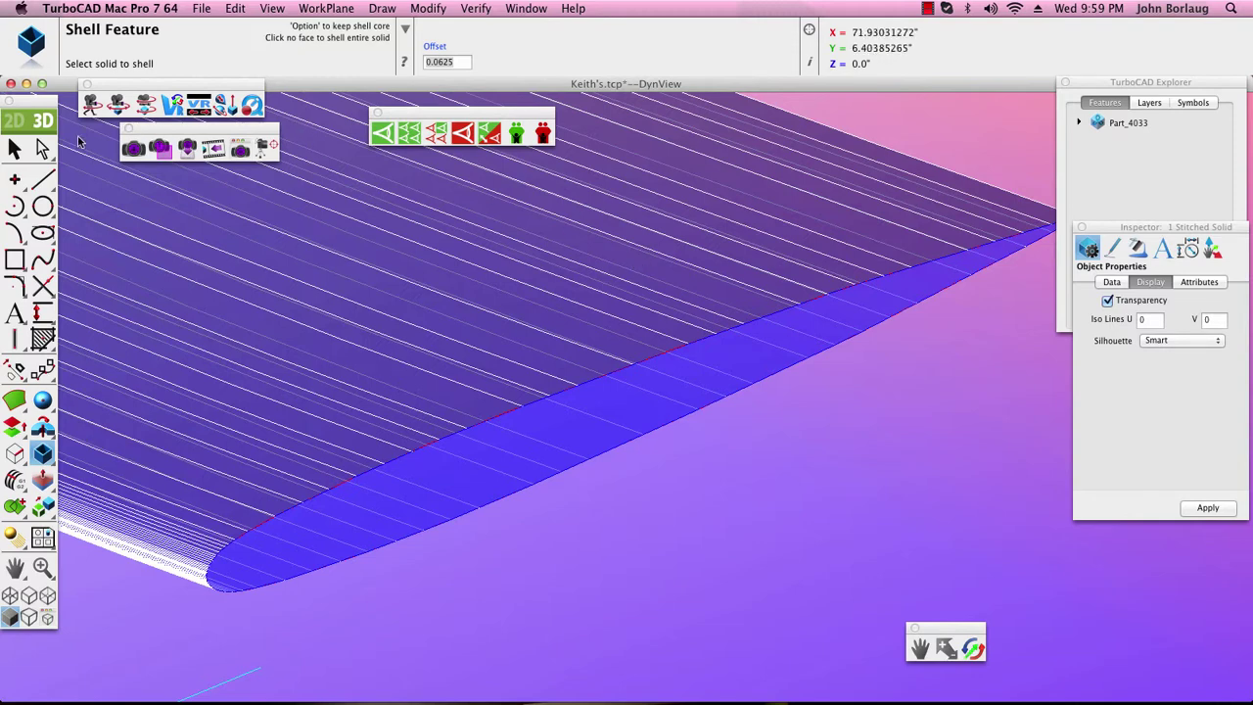
key(Escape)
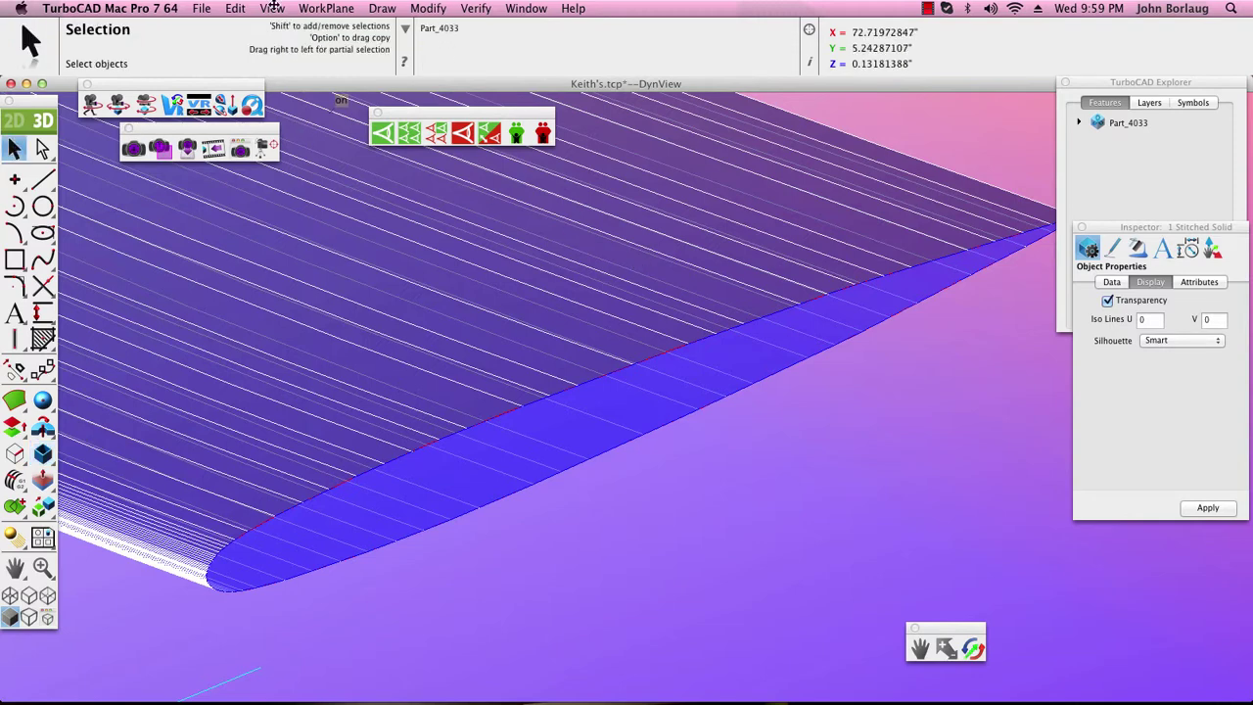
Undo the transparency change and the stitch to return to separate skin and cover surfaces
click(238, 9)
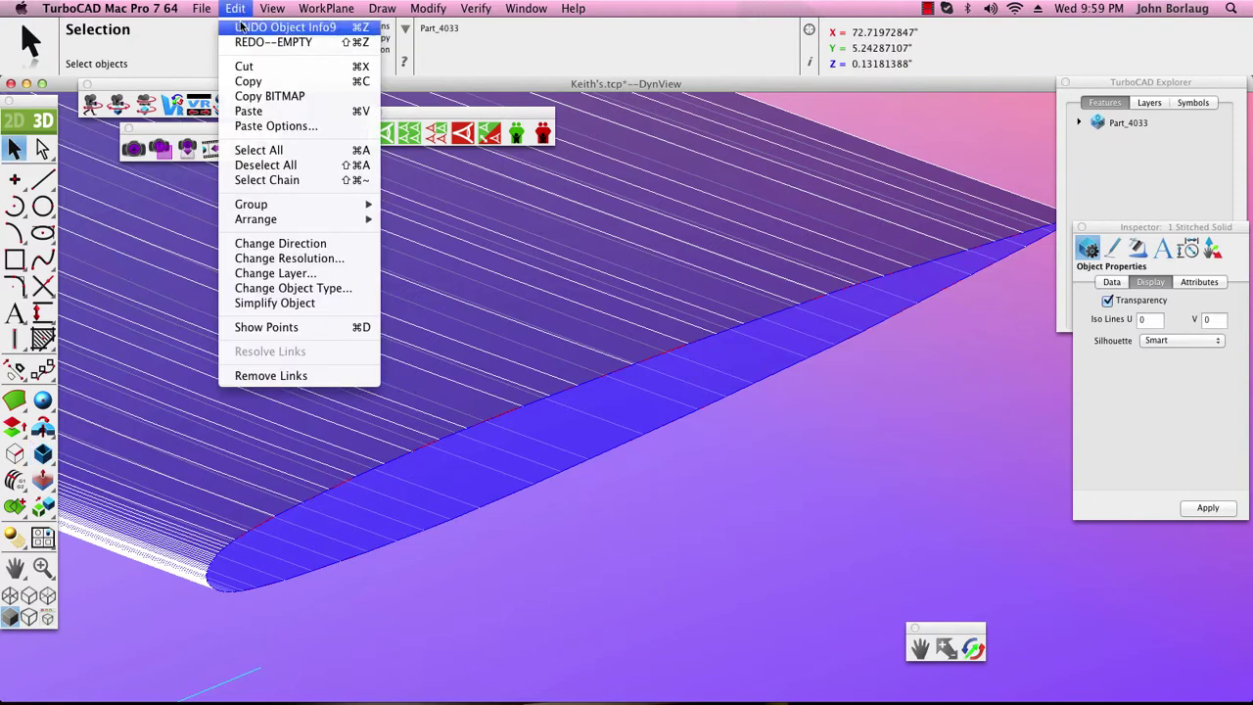
click(251, 28)
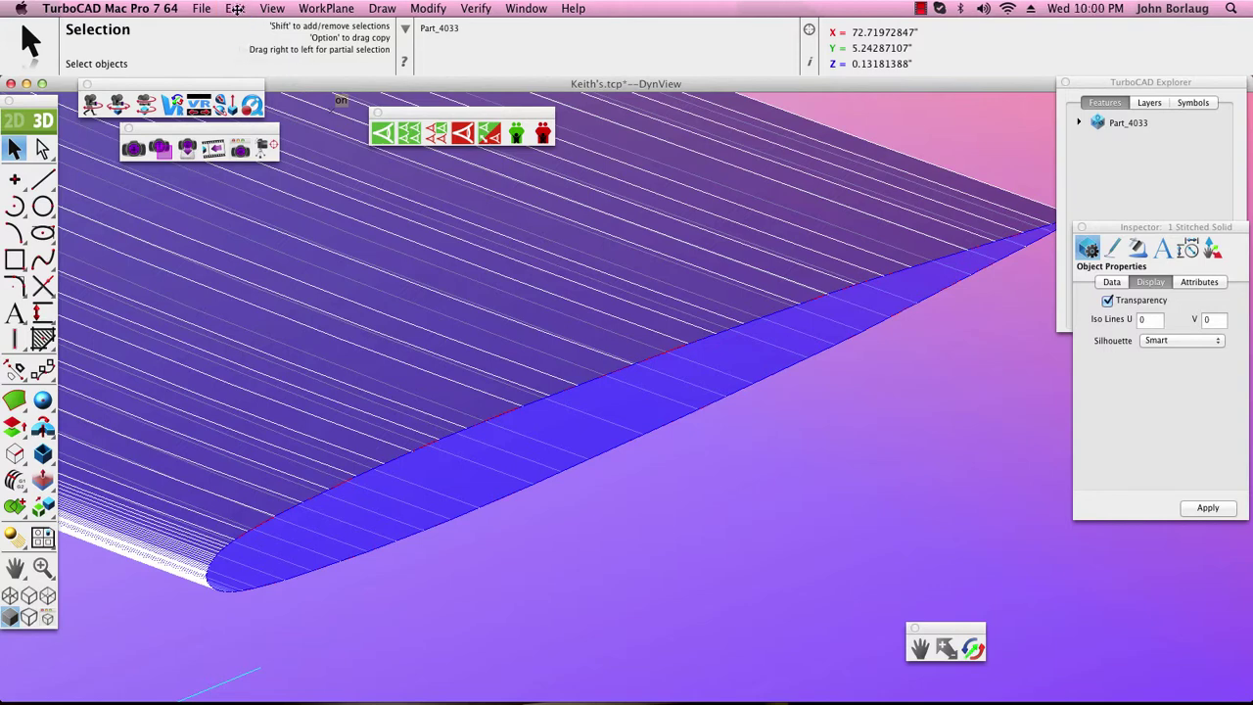
click(234, 9)
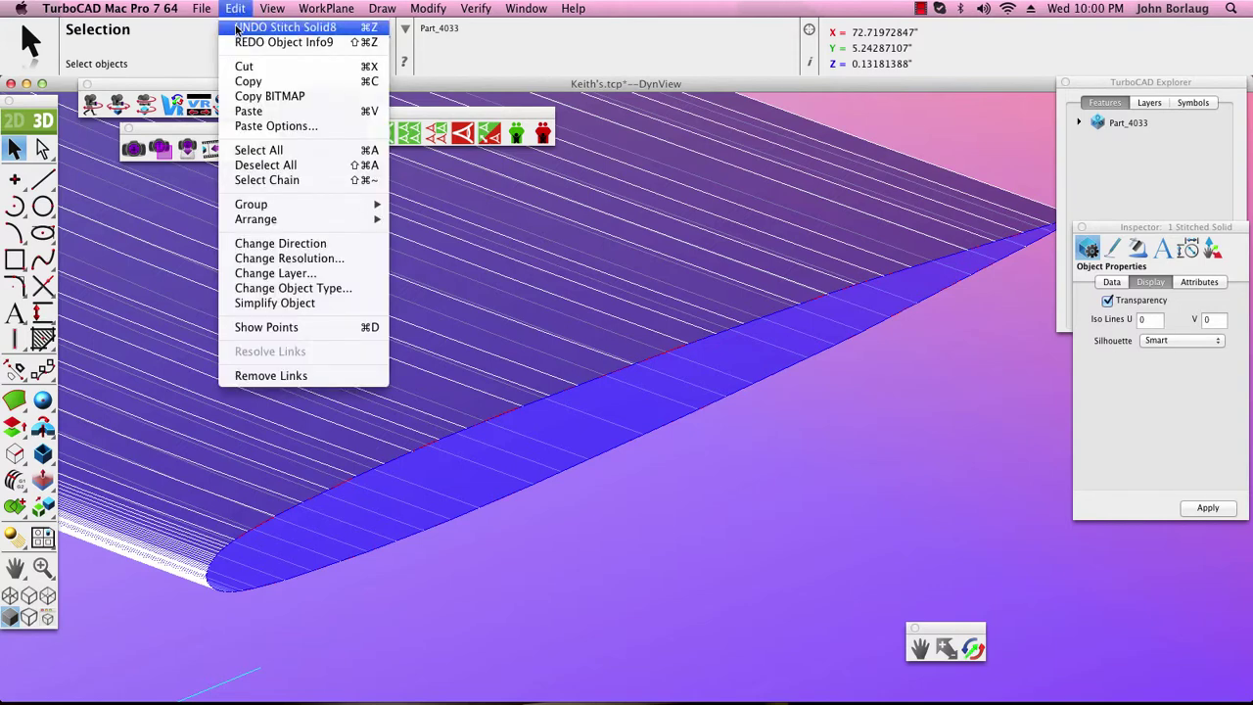
click(237, 28)
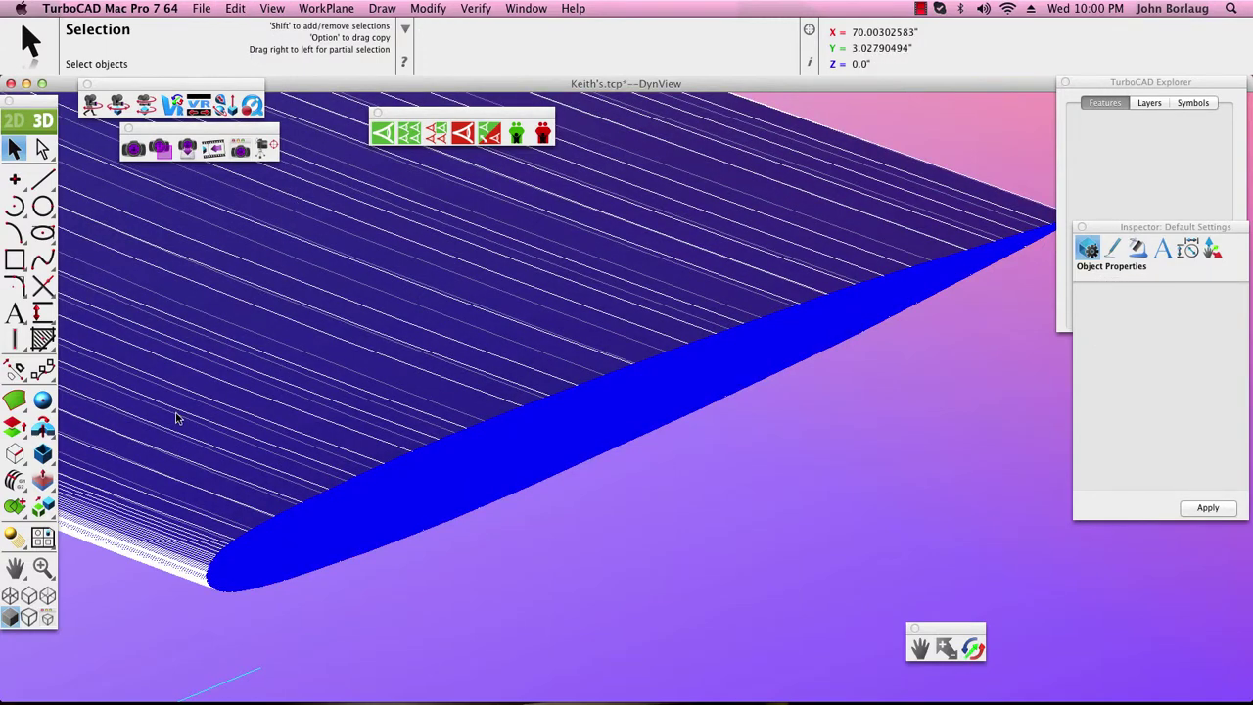
click(14, 454)
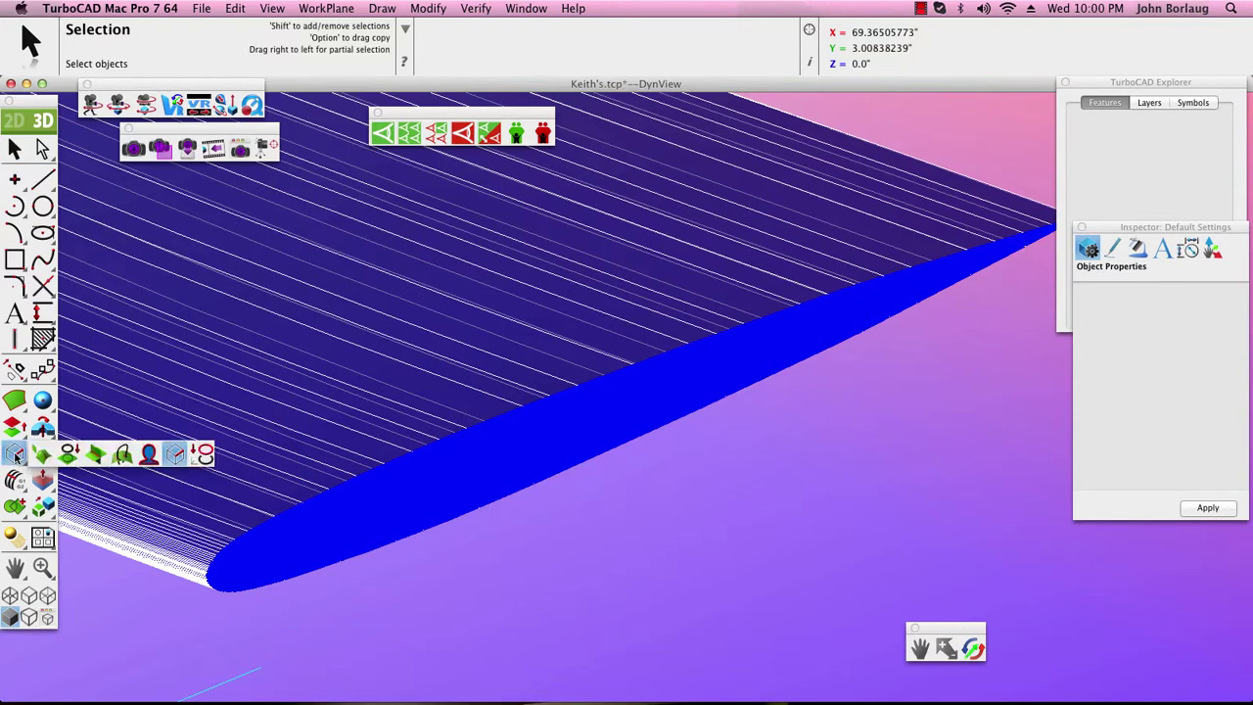
click(14, 454)
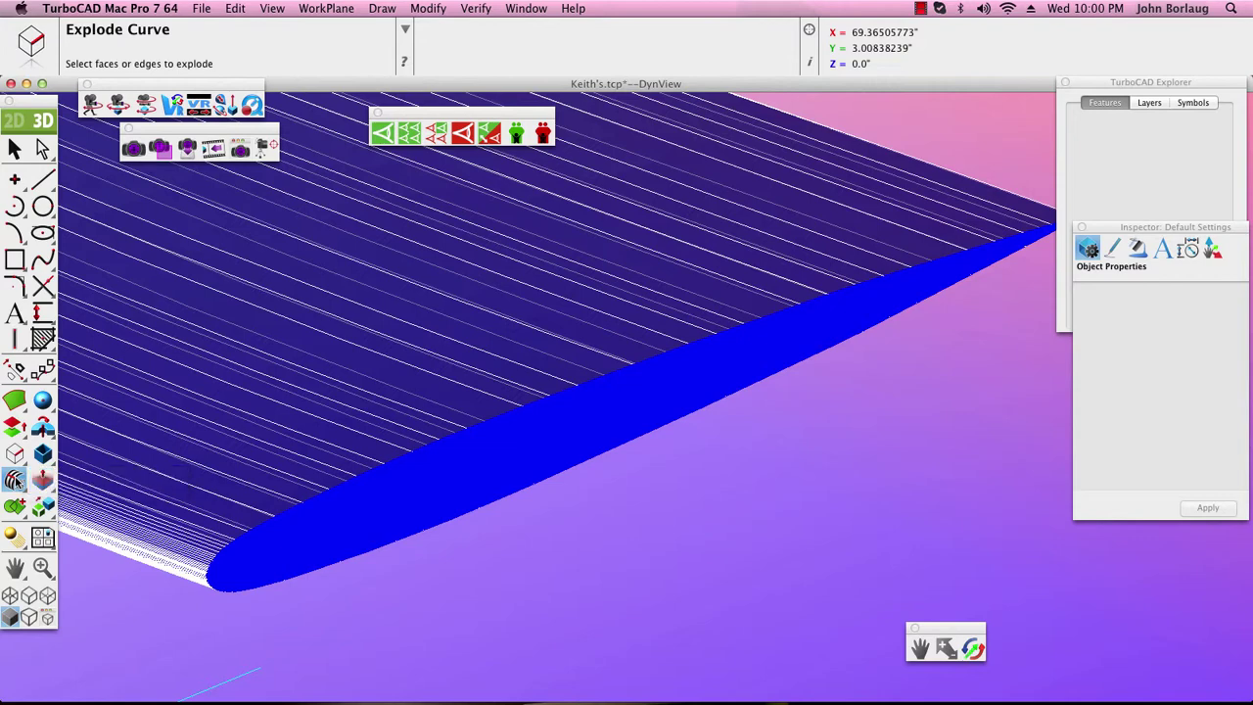
click(15, 480)
click(15, 506)
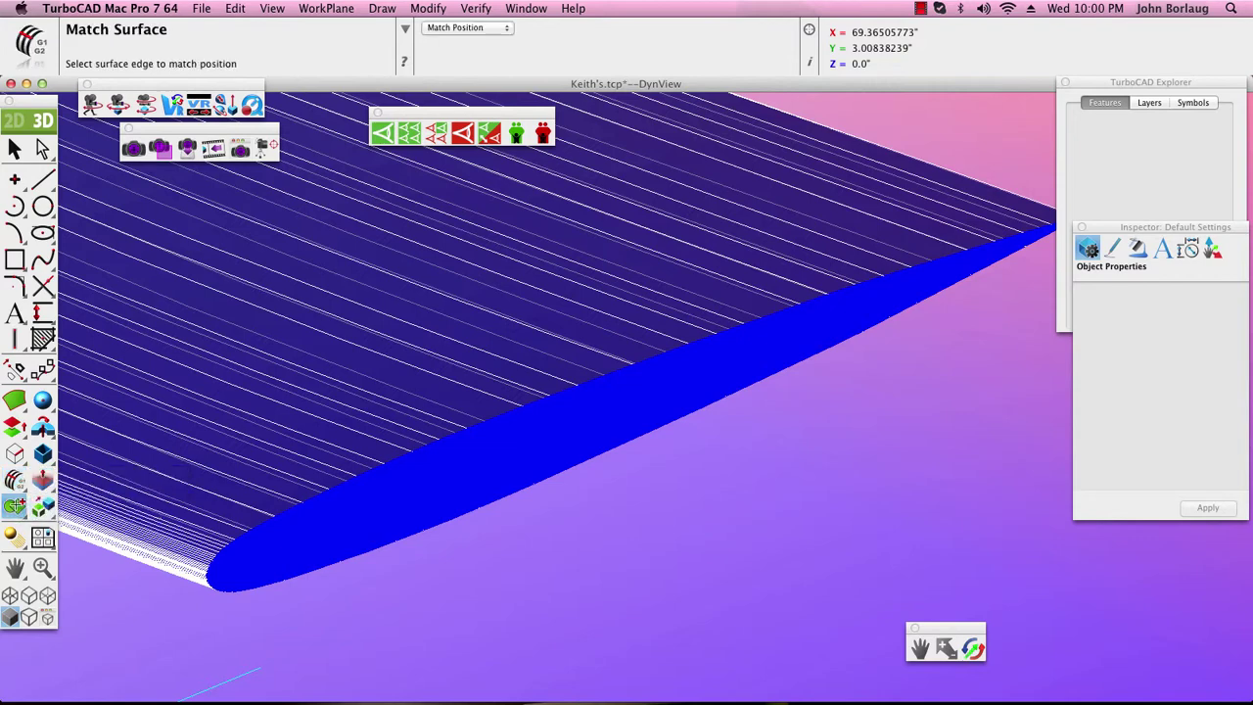
click(15, 506)
click(14, 480)
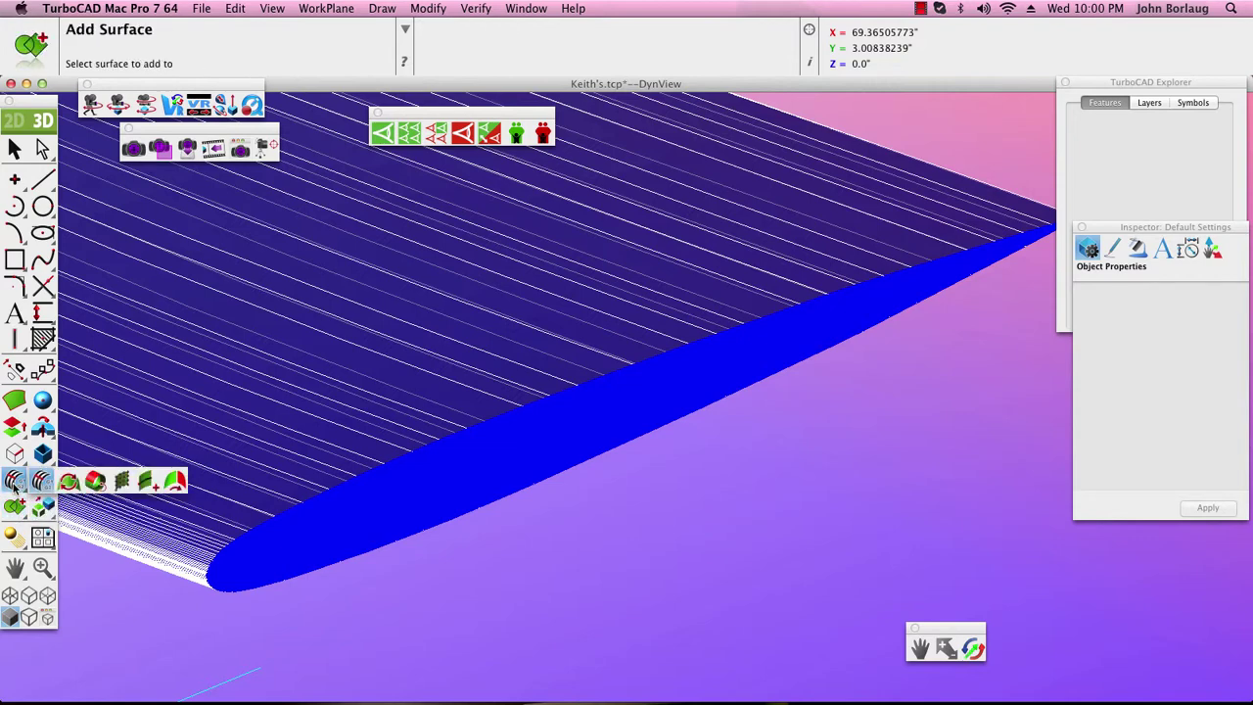
click(14, 481)
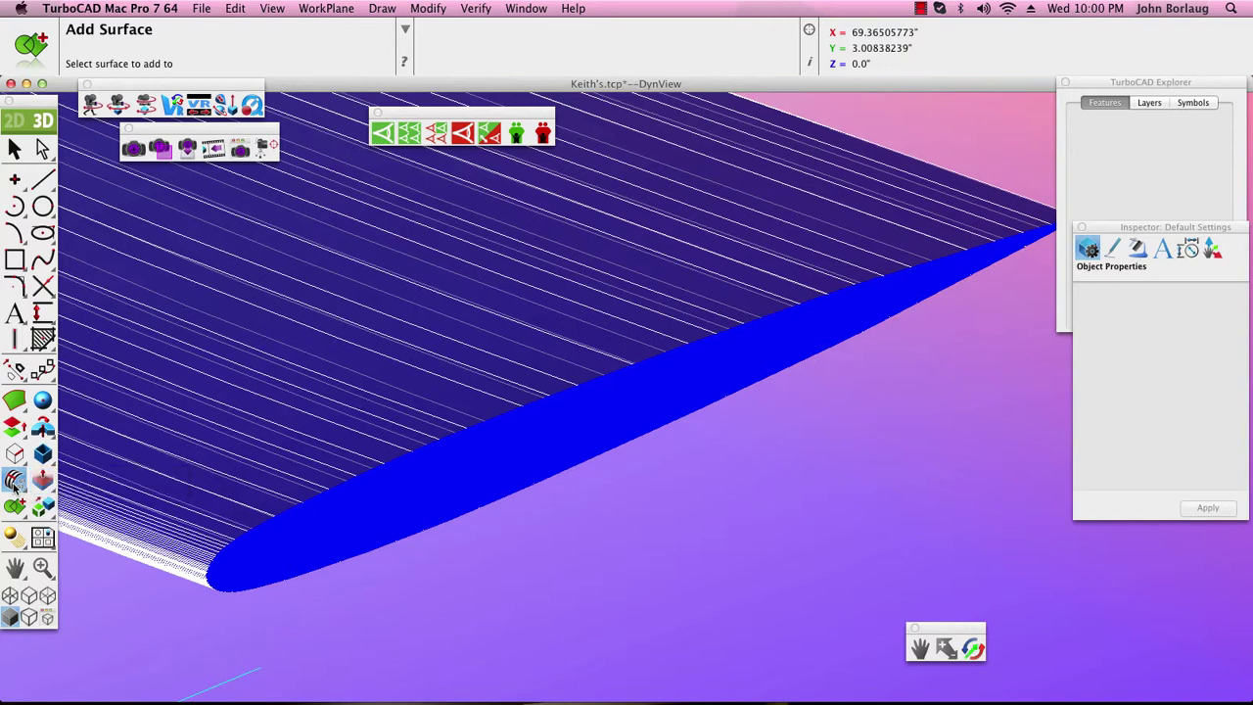
Start an Offset Surface operation with the offset distance set to -.0625
click(12, 431)
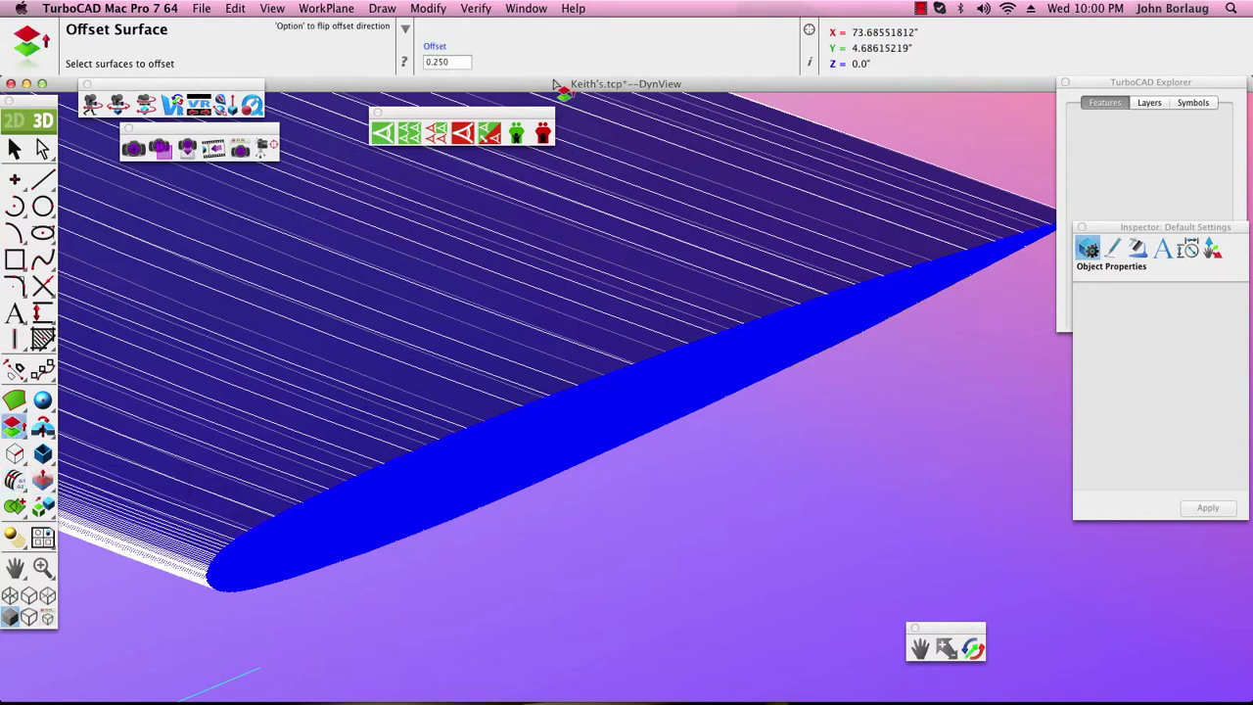
click(435, 63)
text(-)
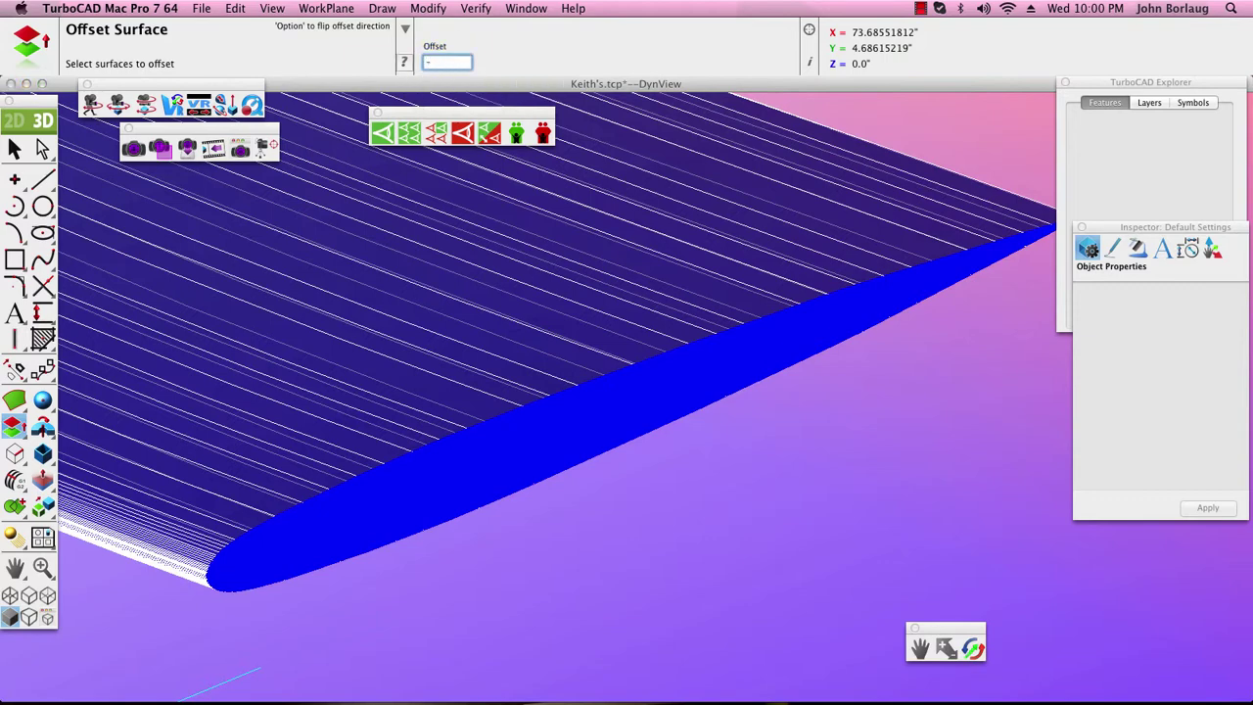
text(.0626)
key(BackSpace)
text(5)
key(Return)
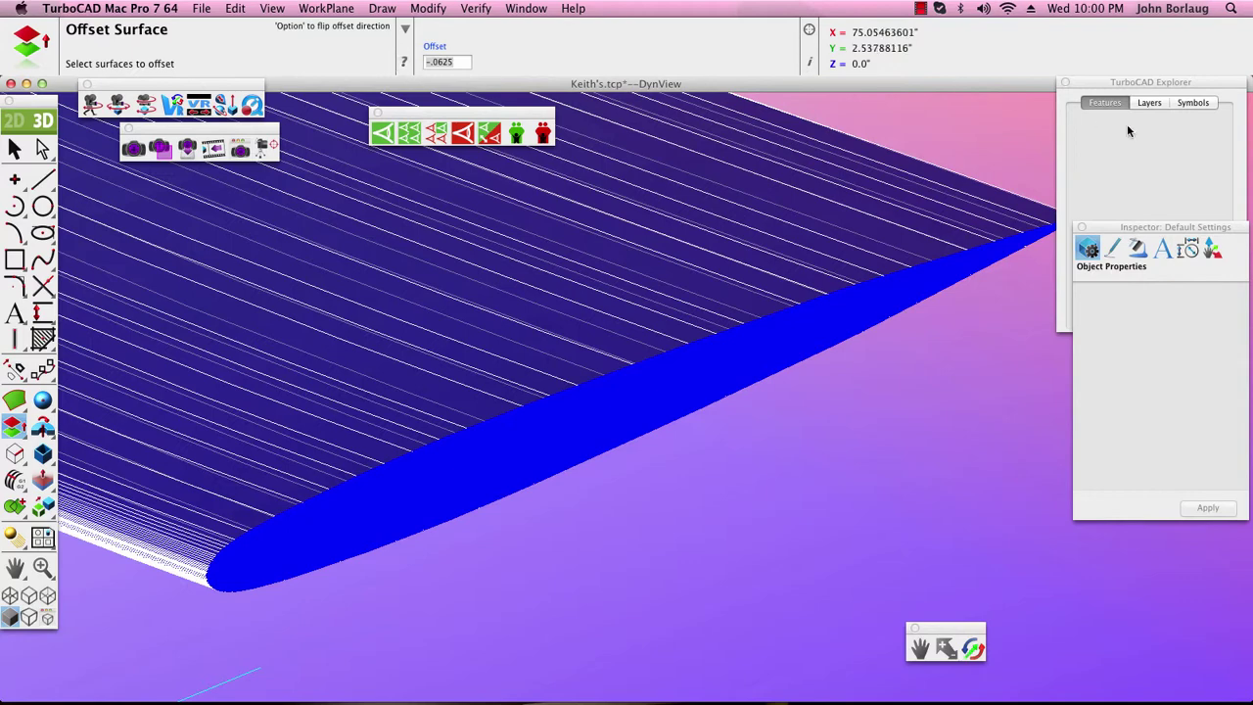
Set the default pen color for new objects to yellow
click(1116, 247)
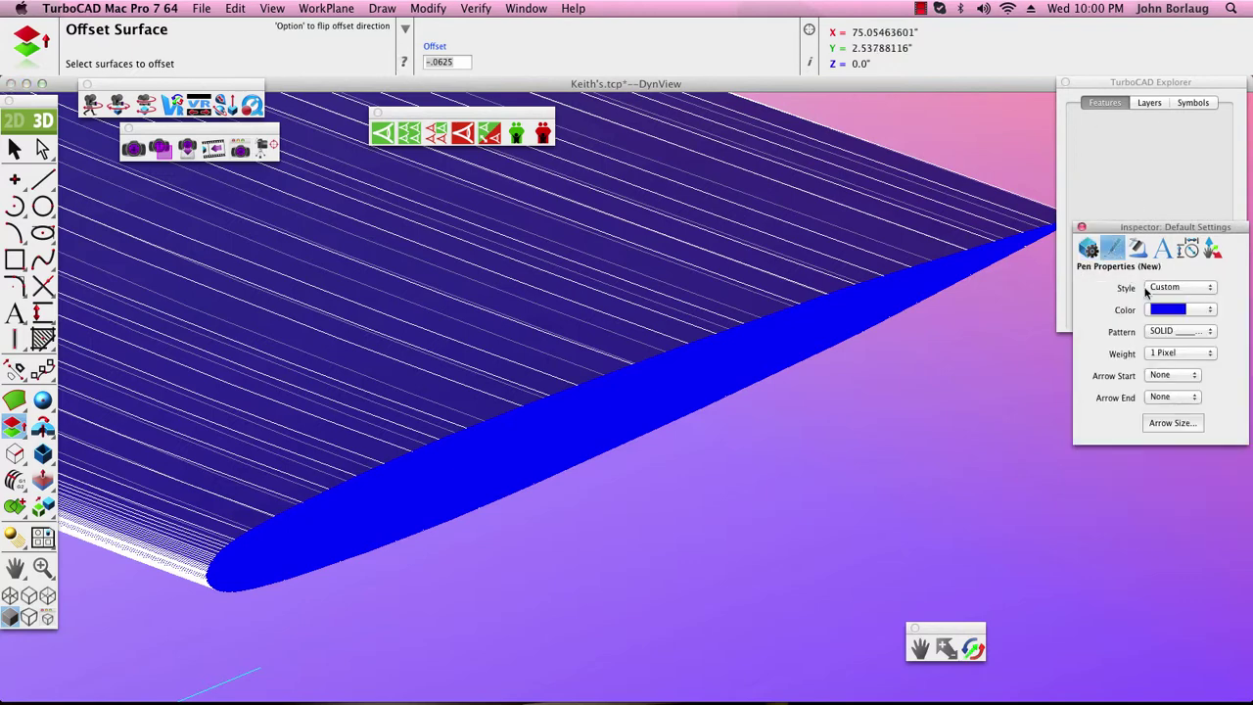
click(1212, 311)
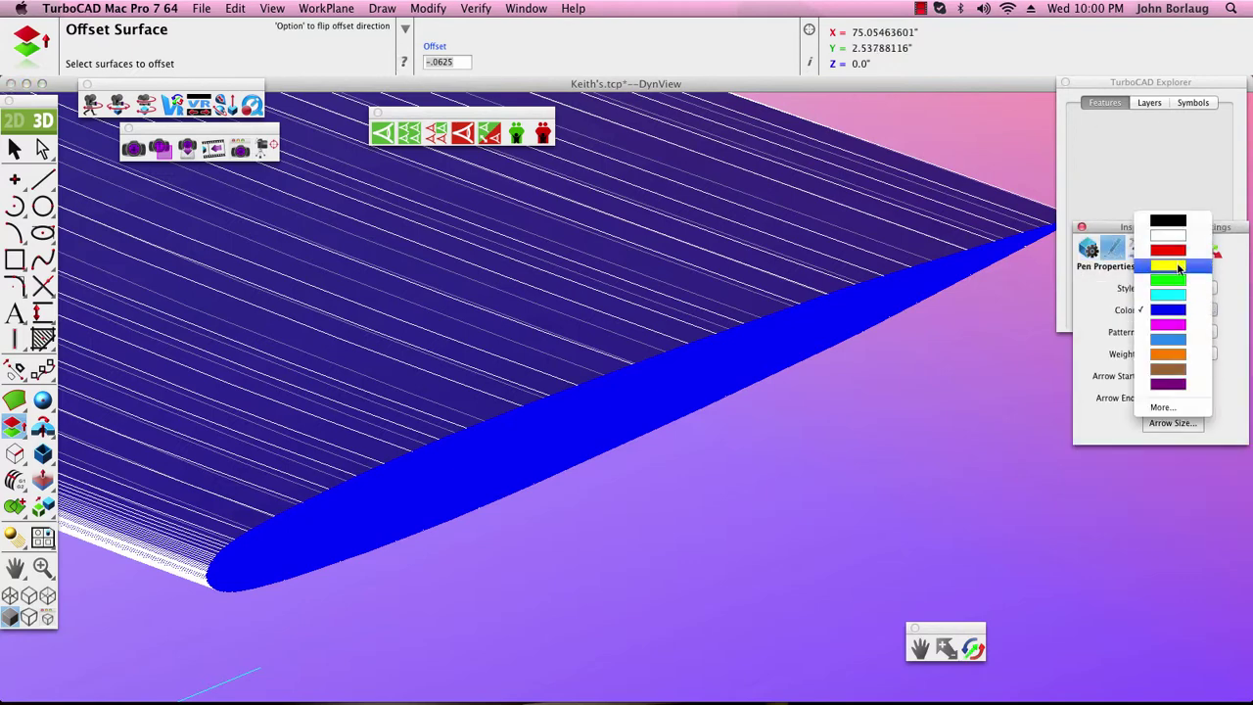
click(1179, 265)
click(1087, 248)
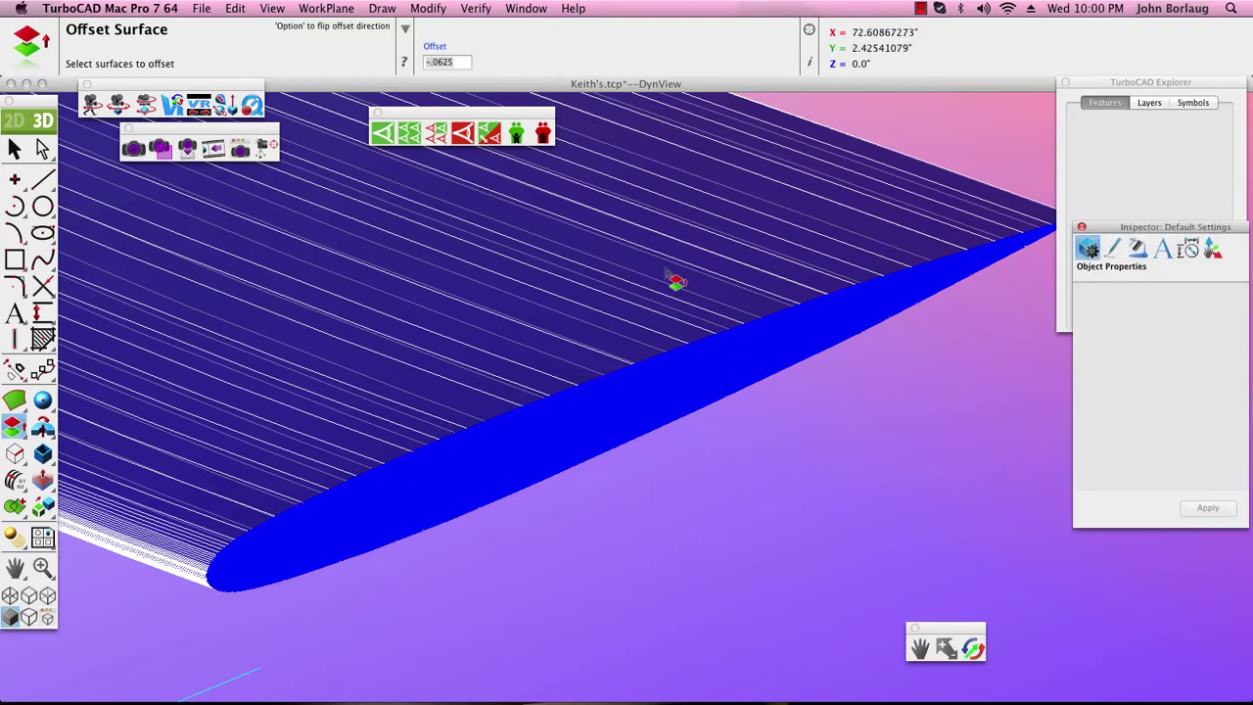
Offset the stabilizer's lower skin surface and set the new surface's offset to 0.0625 so it lies inside the skin
click(593, 368)
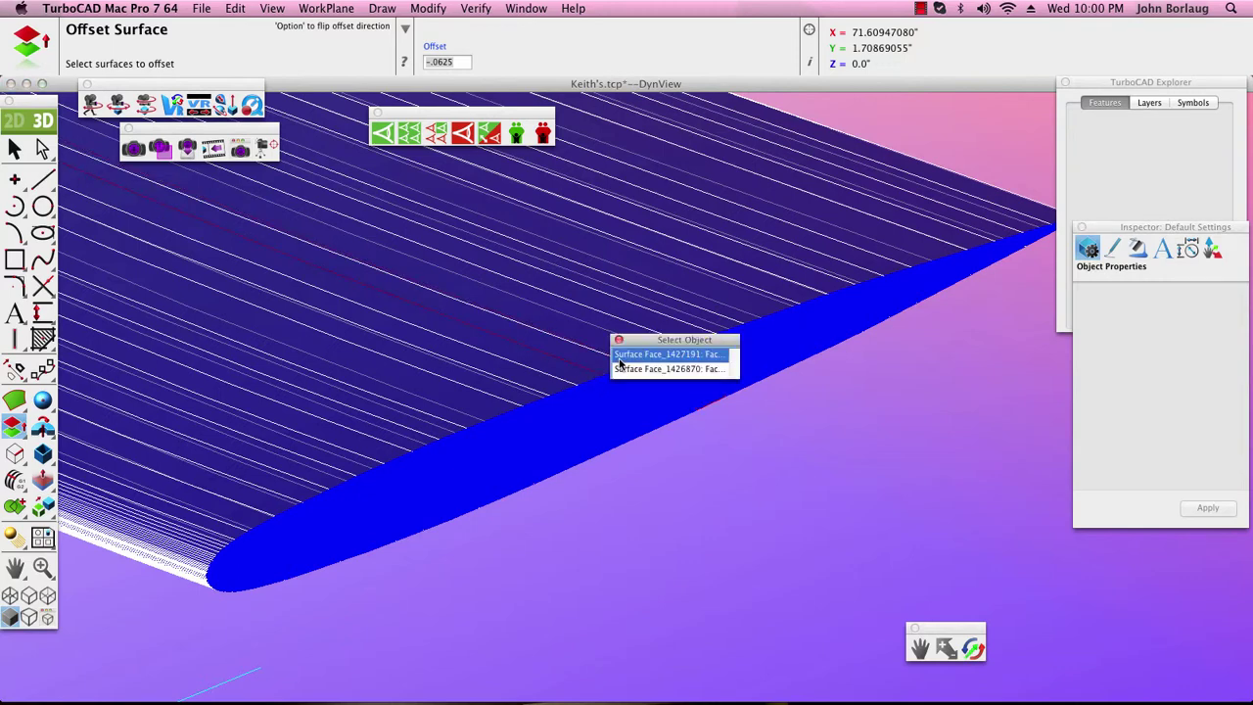
click(619, 364)
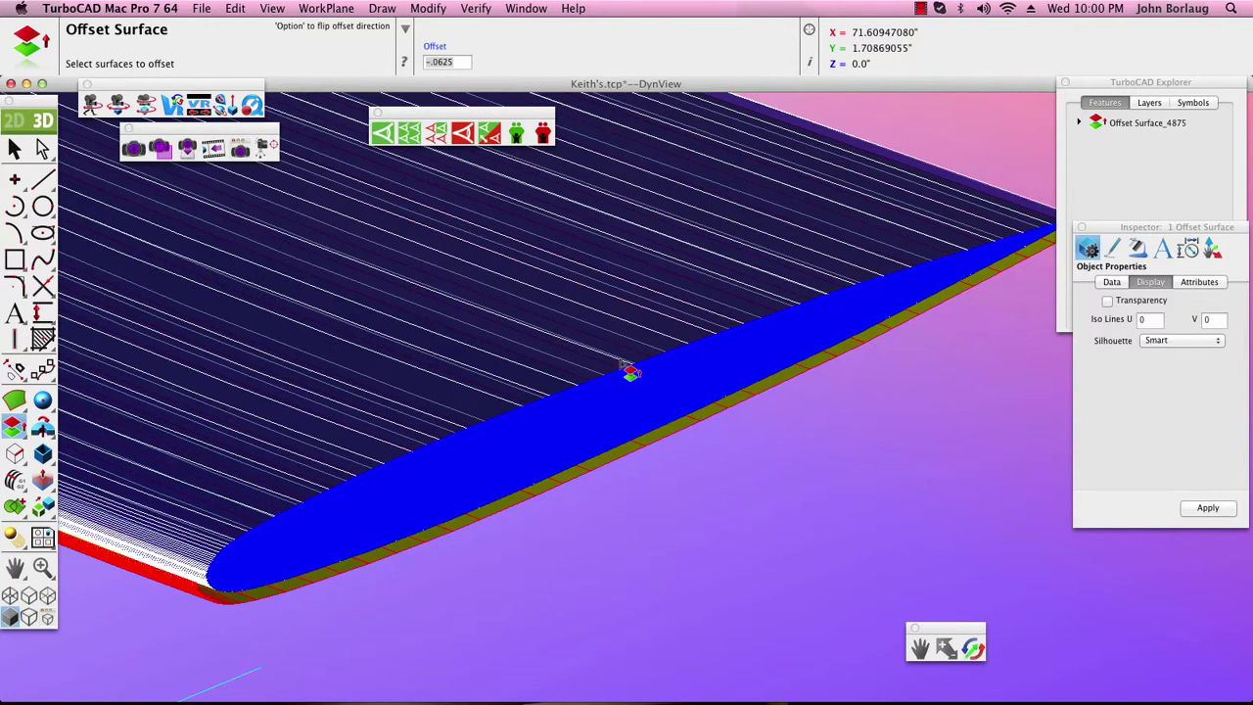
click(430, 62)
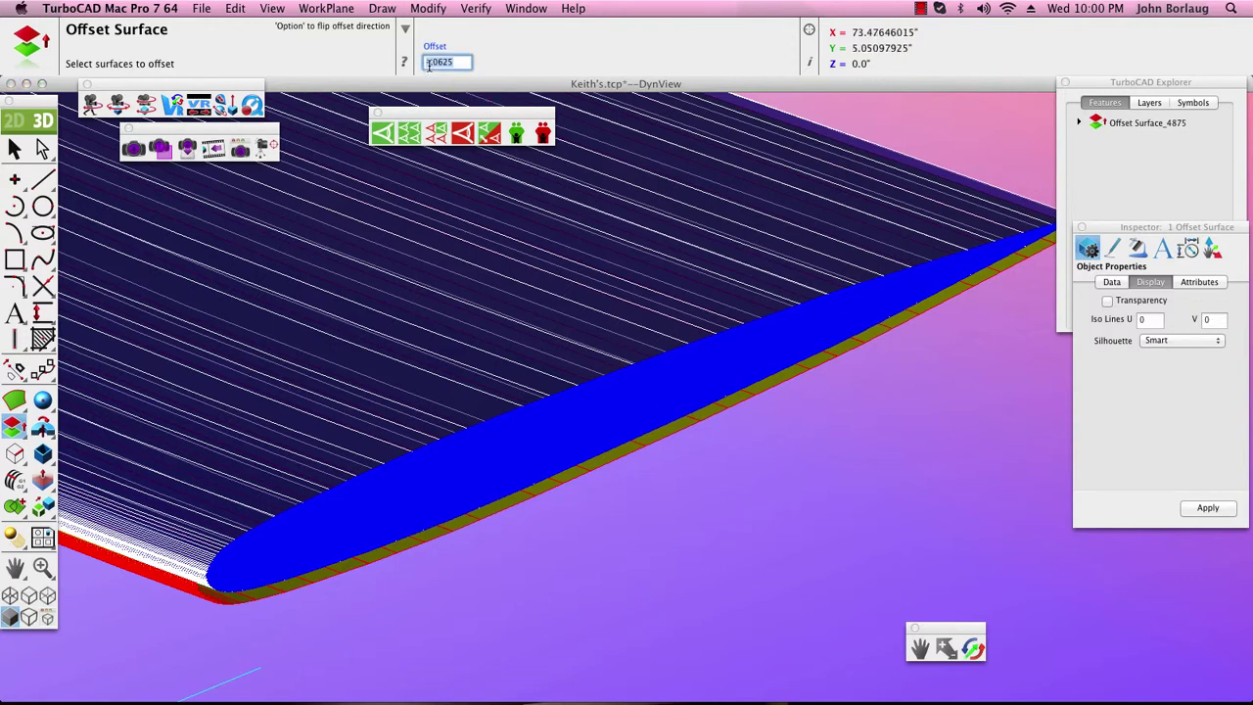
key(BackSpace)
text(.0625)
key(Return)
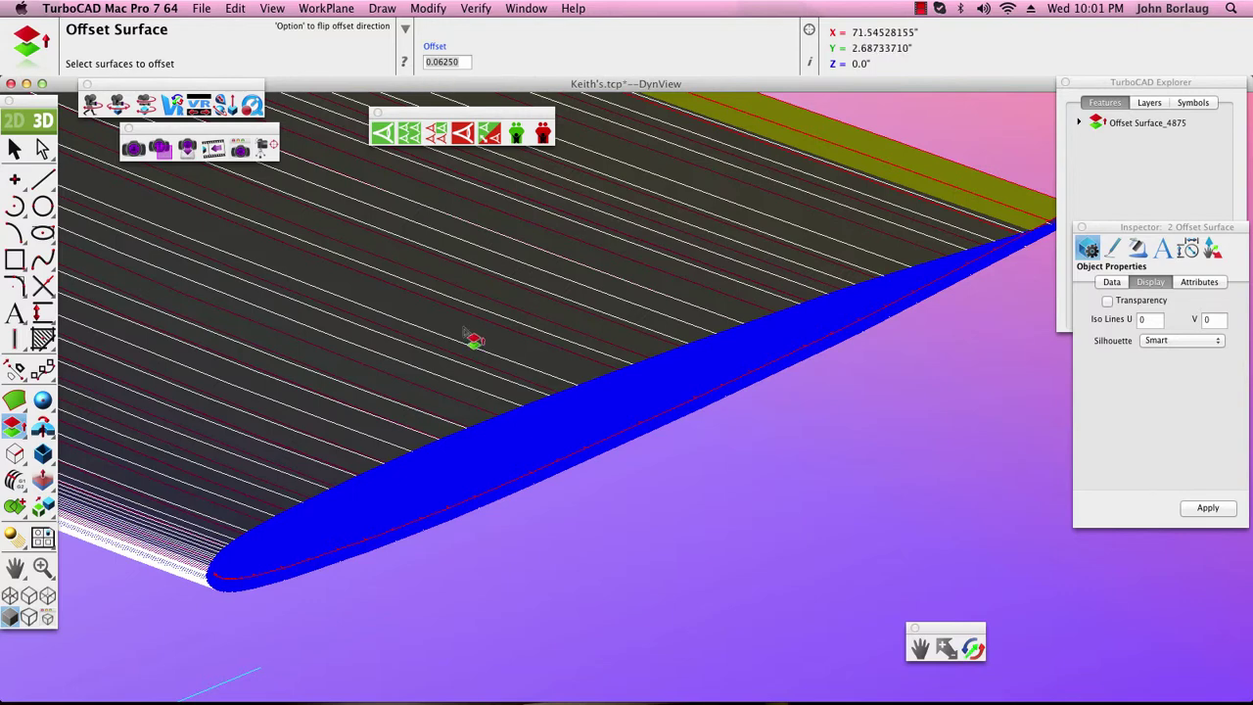
Offset the stabilizer's upper skin surface by 0.0625, picking Surface Face_1426870 from the overlapping faces
click(466, 334)
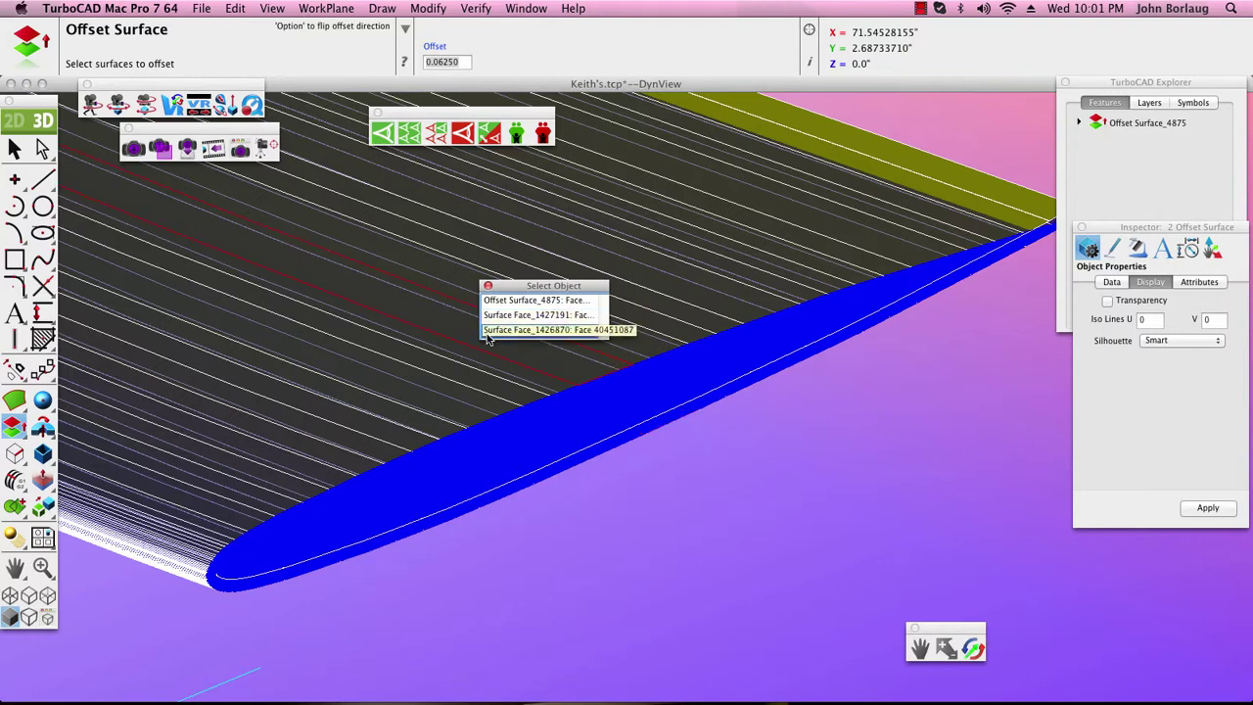
click(488, 333)
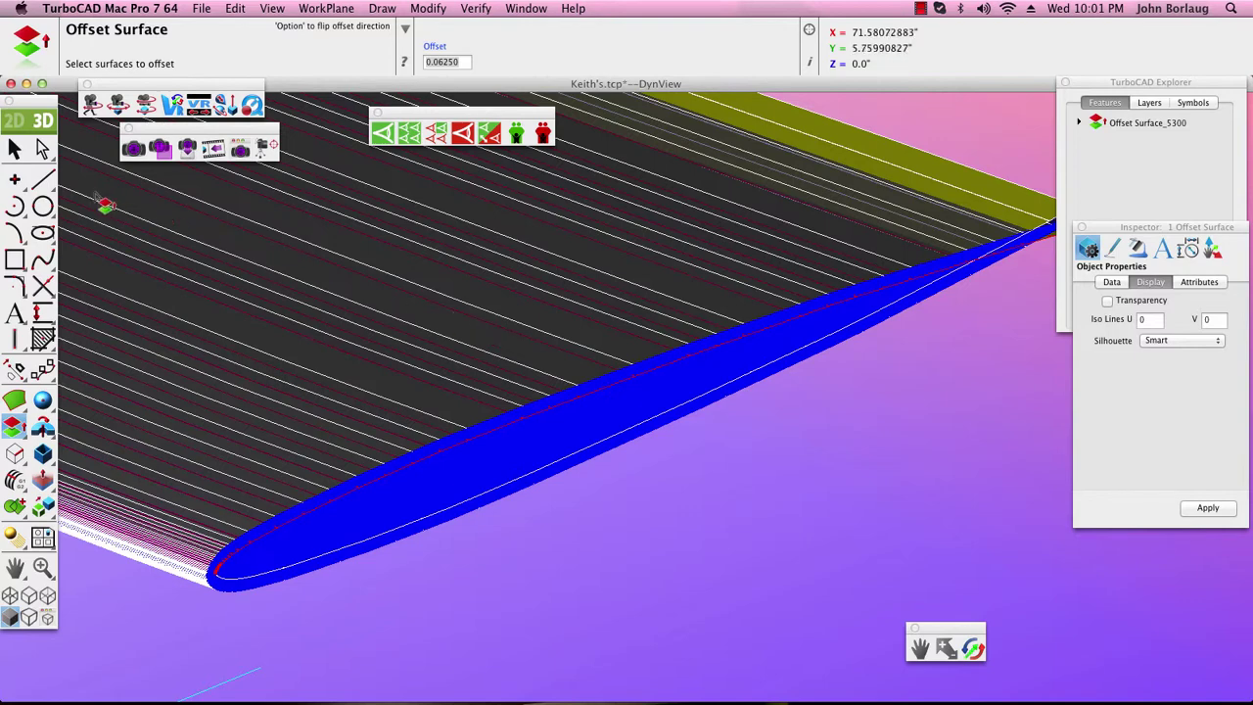
click(12, 147)
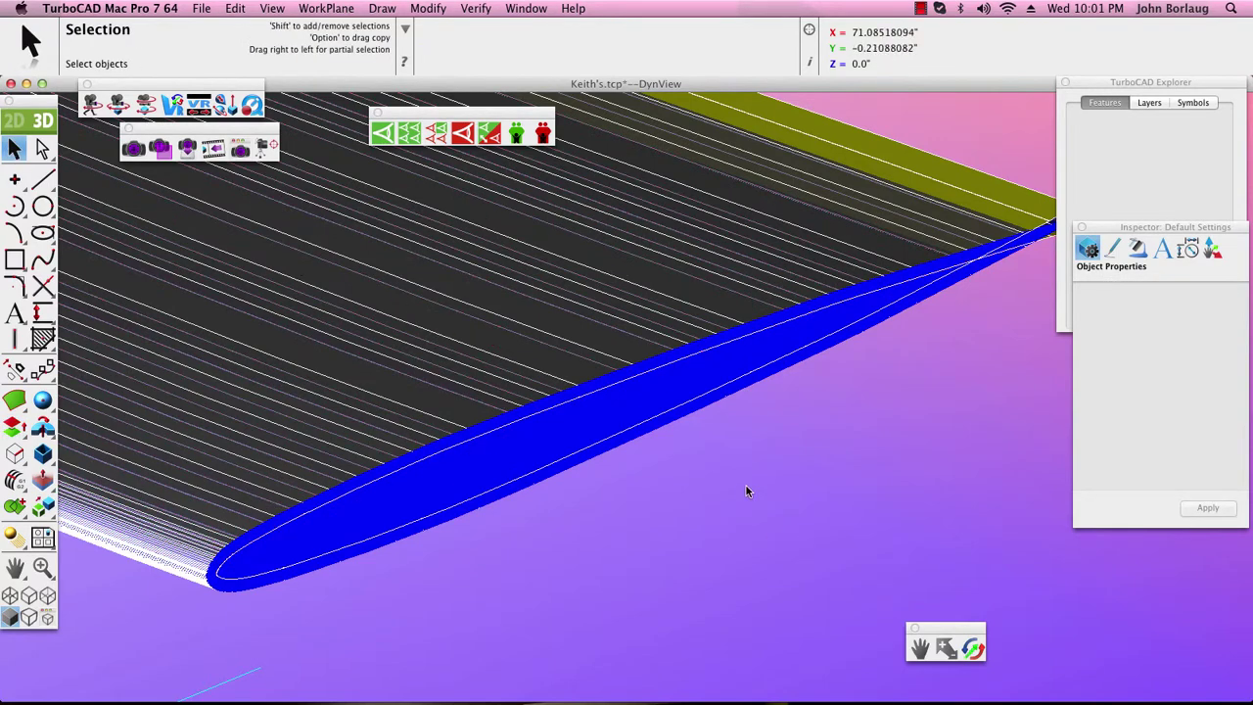
Select both yellow offset surfaces at the trailing edge and, in the Left Side view, hide every other object
key(Right)
key(Right)
key(Right)
key(Right)
key(Right)
key(Right)
key(Right)
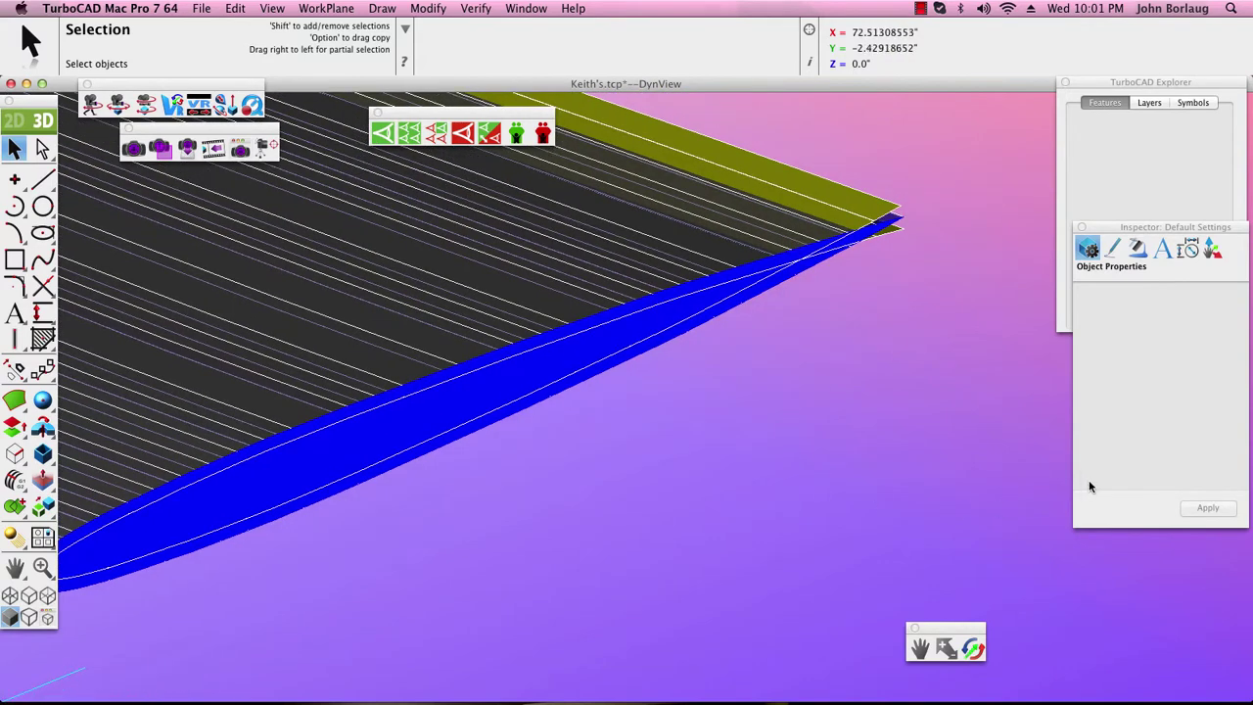
click(859, 192)
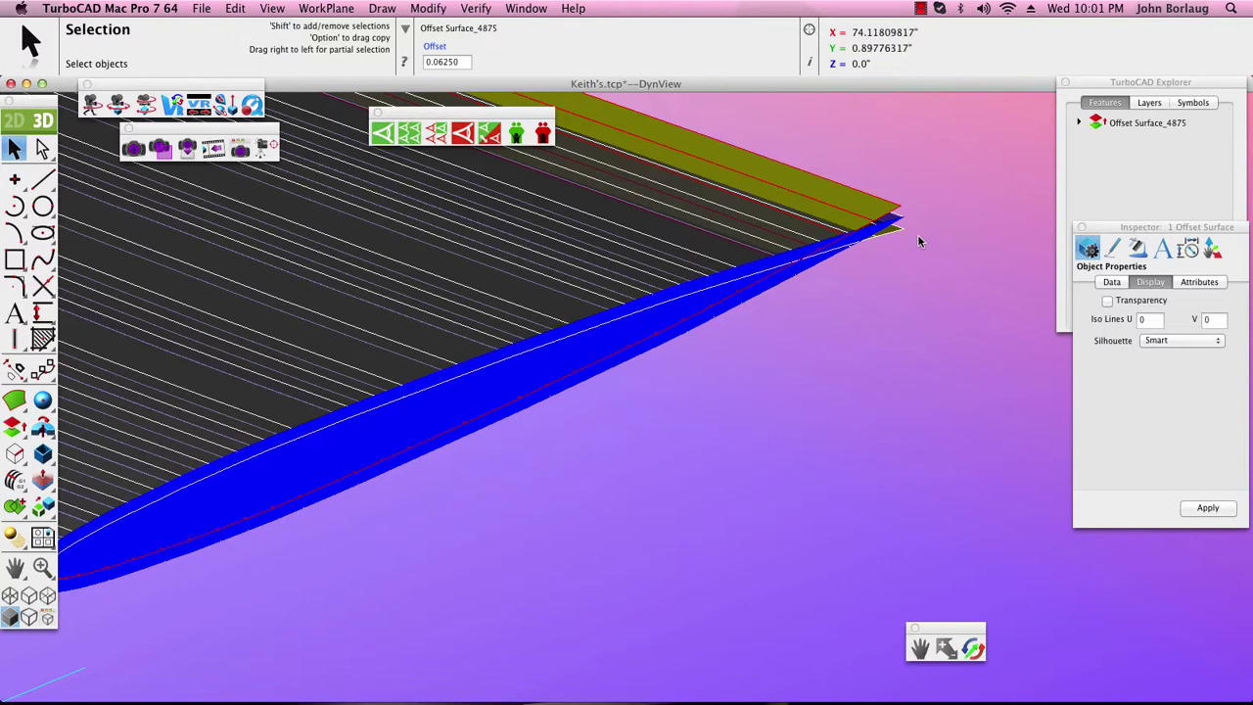
key(shift)
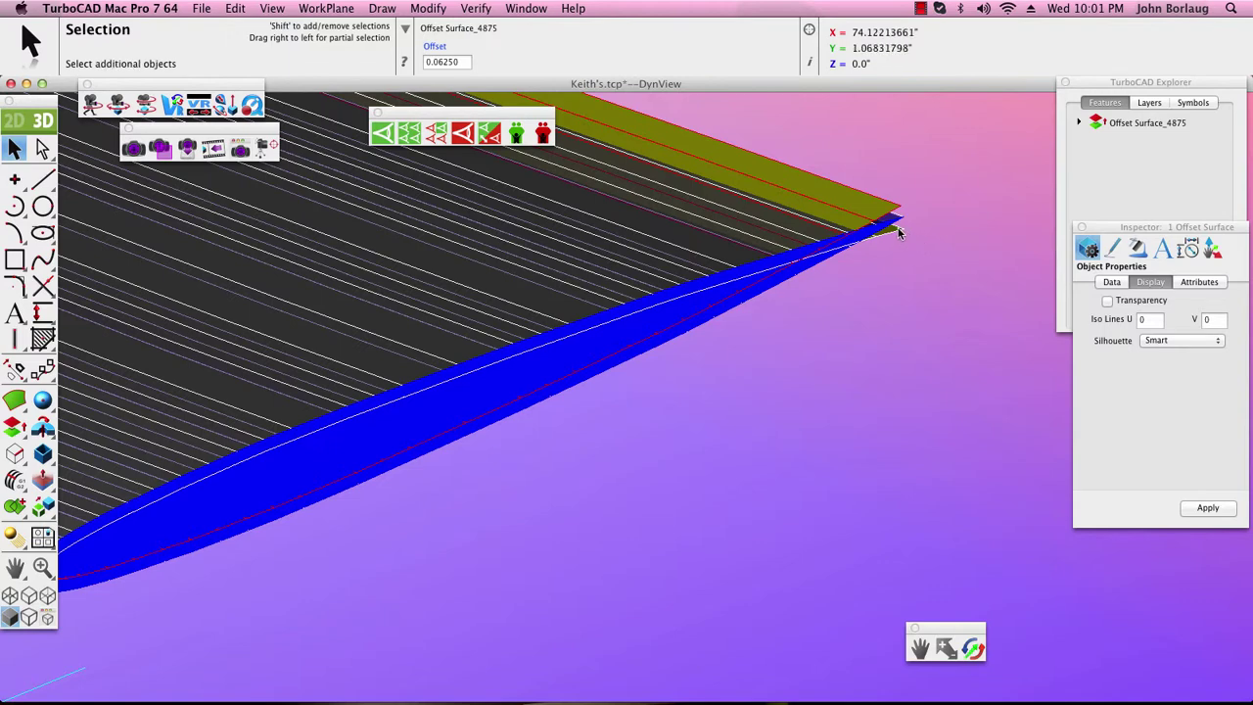
shift+click(898, 232)
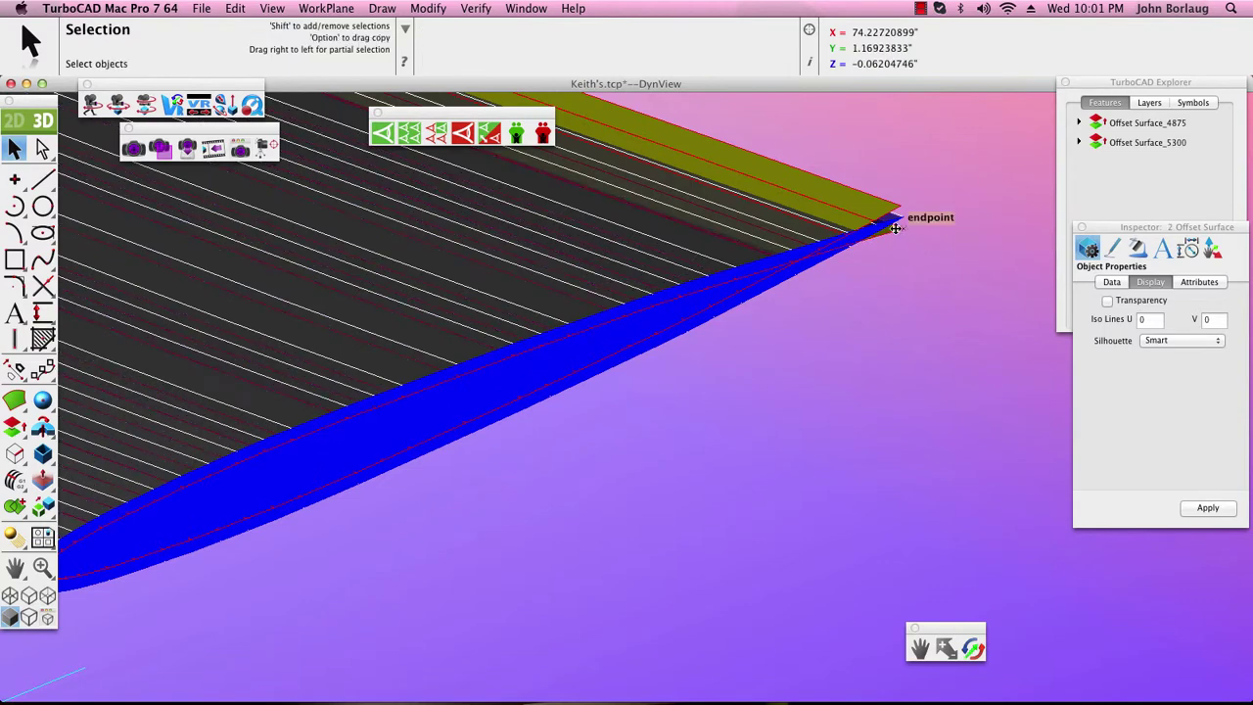
click(272, 8)
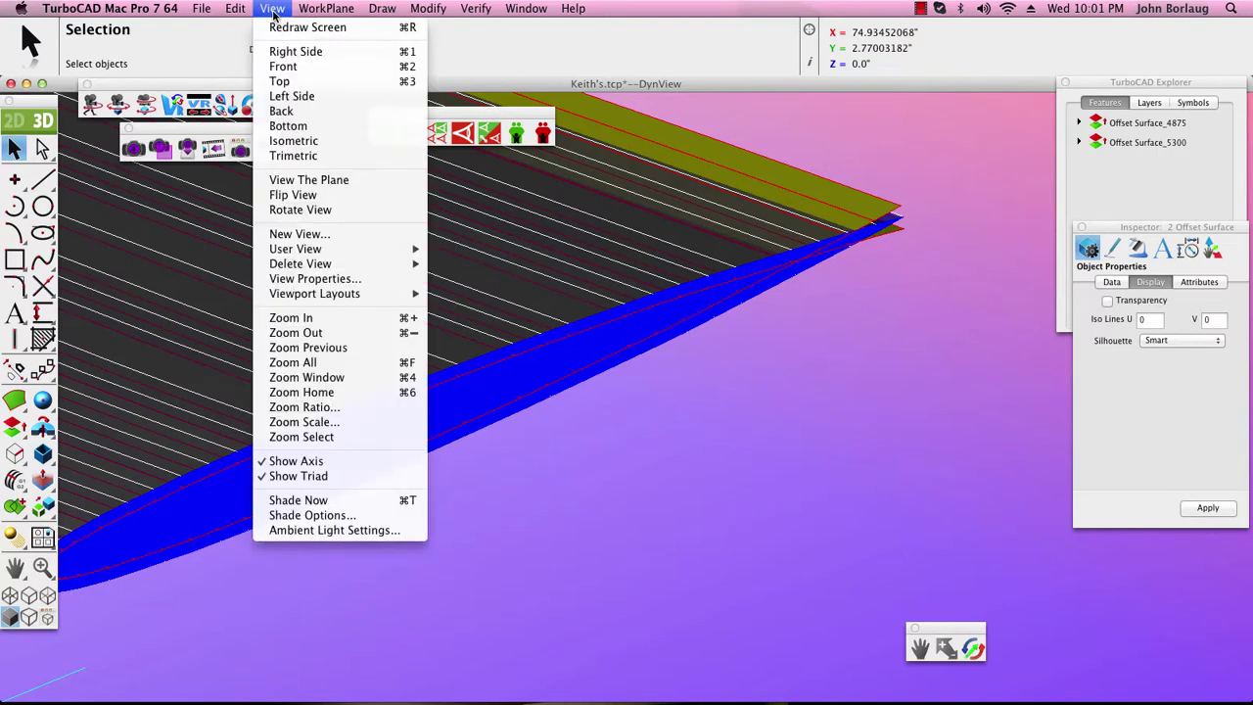
click(283, 95)
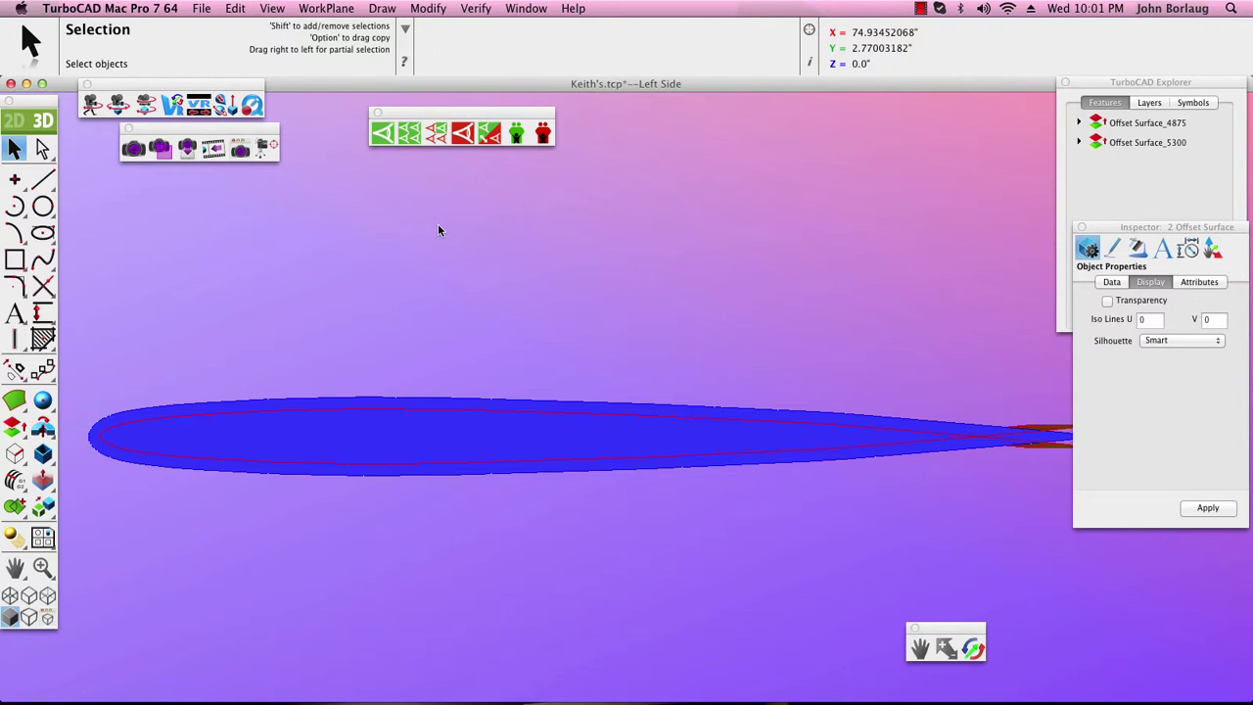
key(Right)
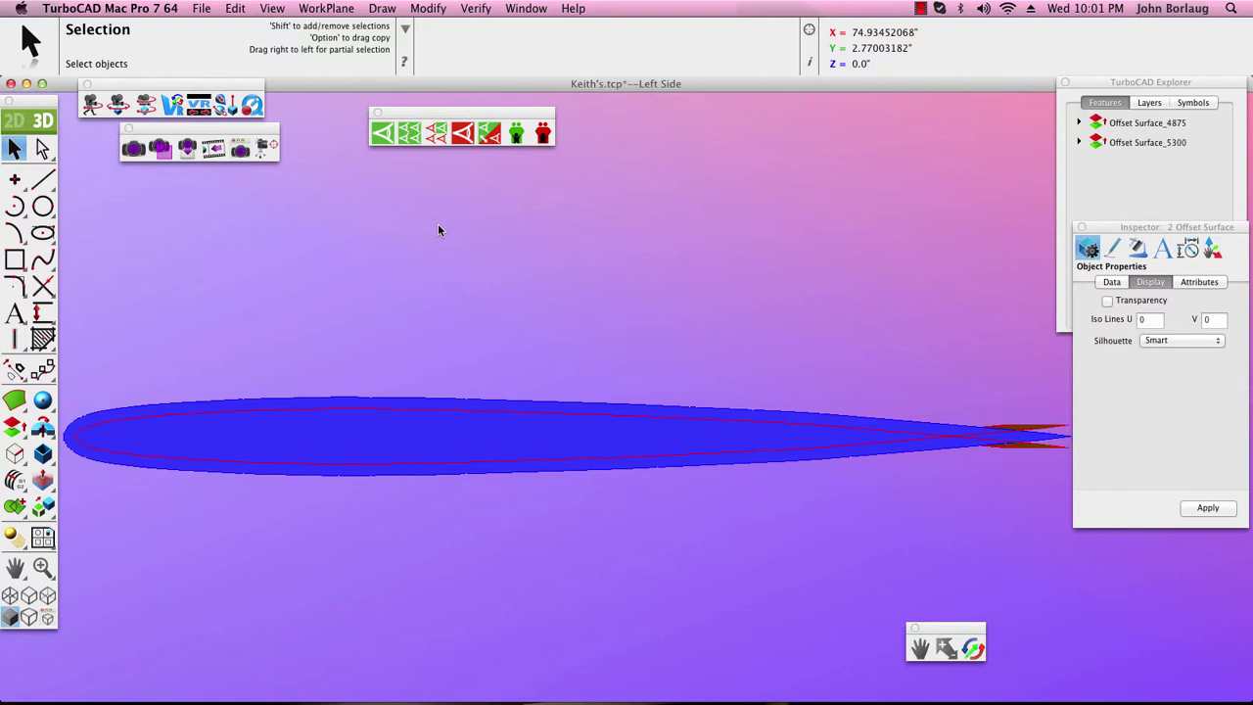
key(Right)
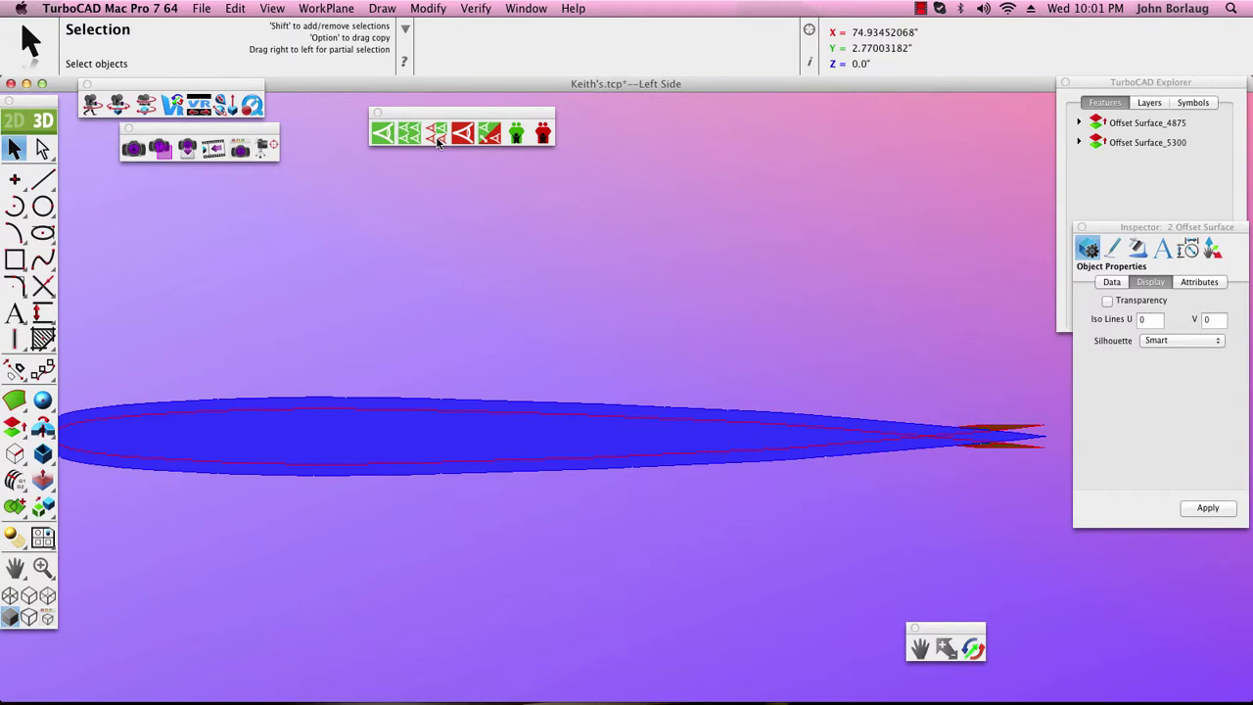
key(Right)
key(Right)
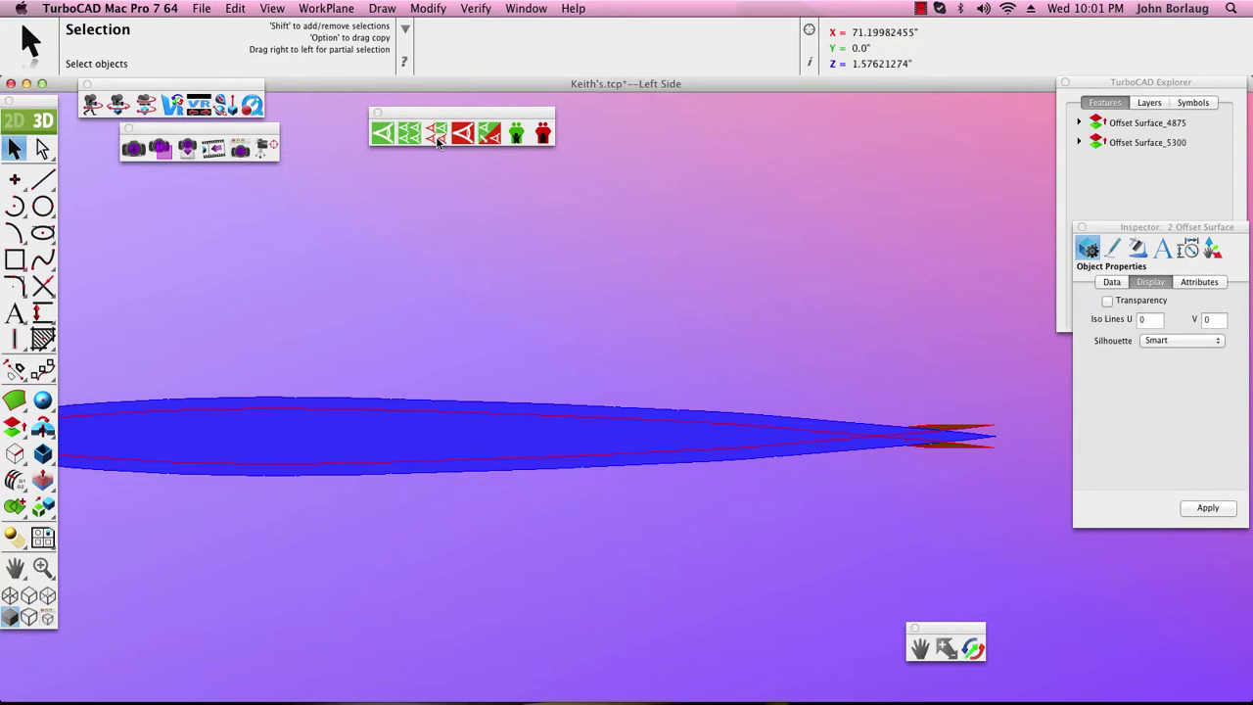
click(436, 139)
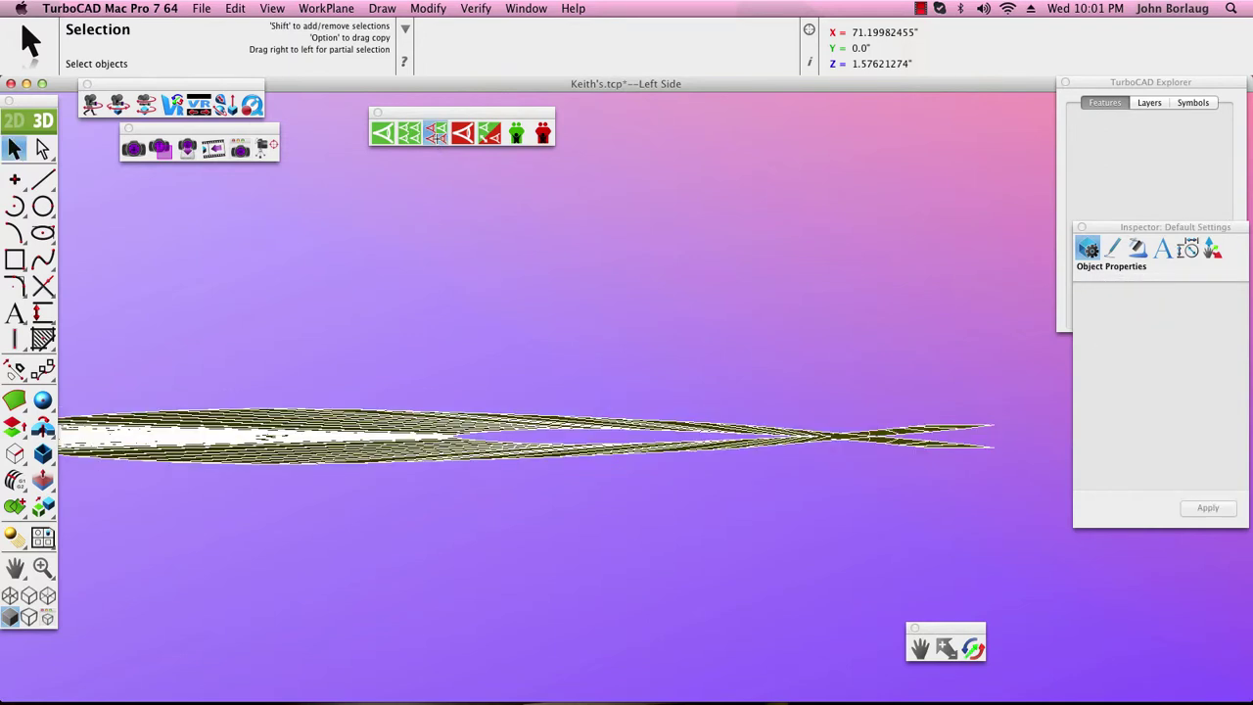
Examine the two isolated offset surfaces along their profile from the left side and close up in the Trimetric view
key(Left)
key(Left)
key(Left)
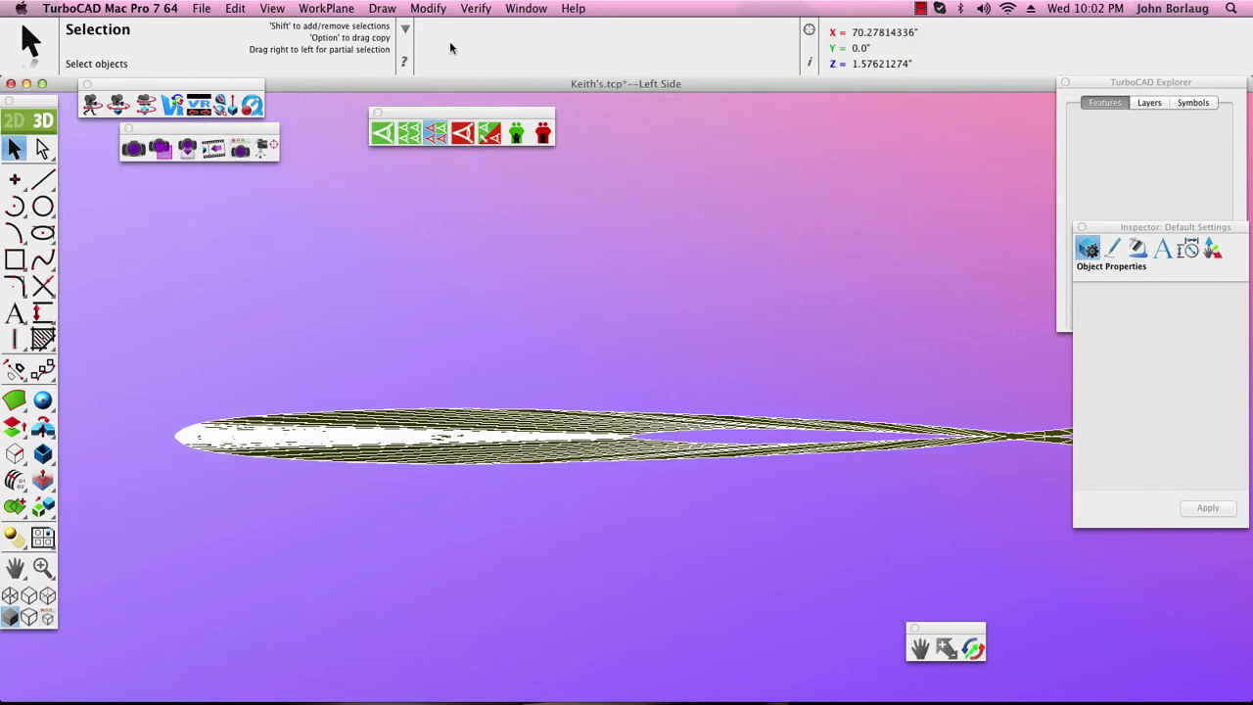
click(271, 9)
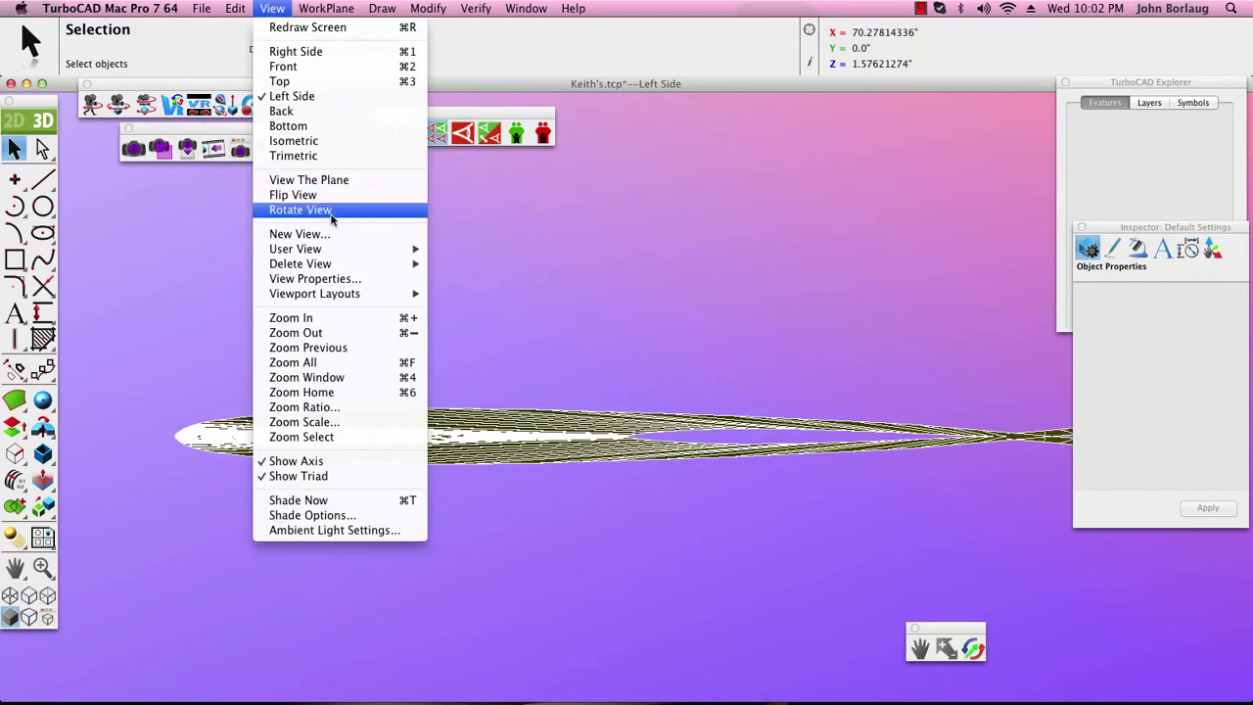
click(342, 157)
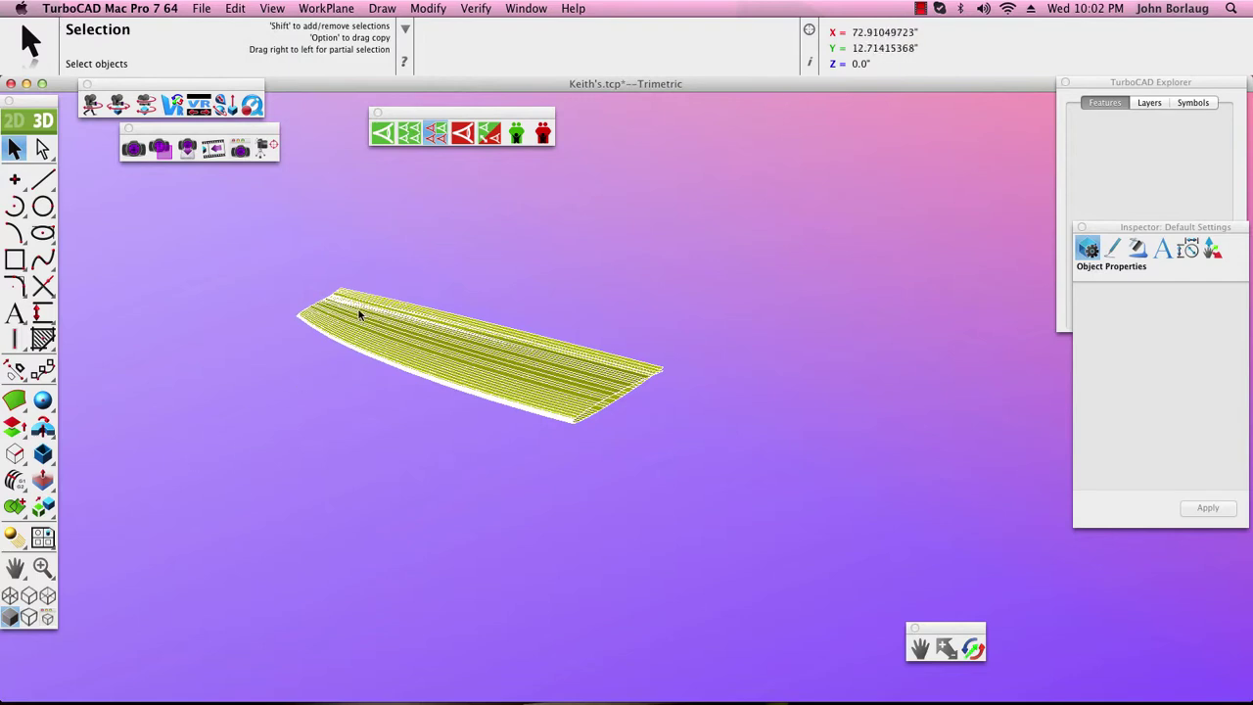
click(43, 566)
drag(318, 460, 657, 271)
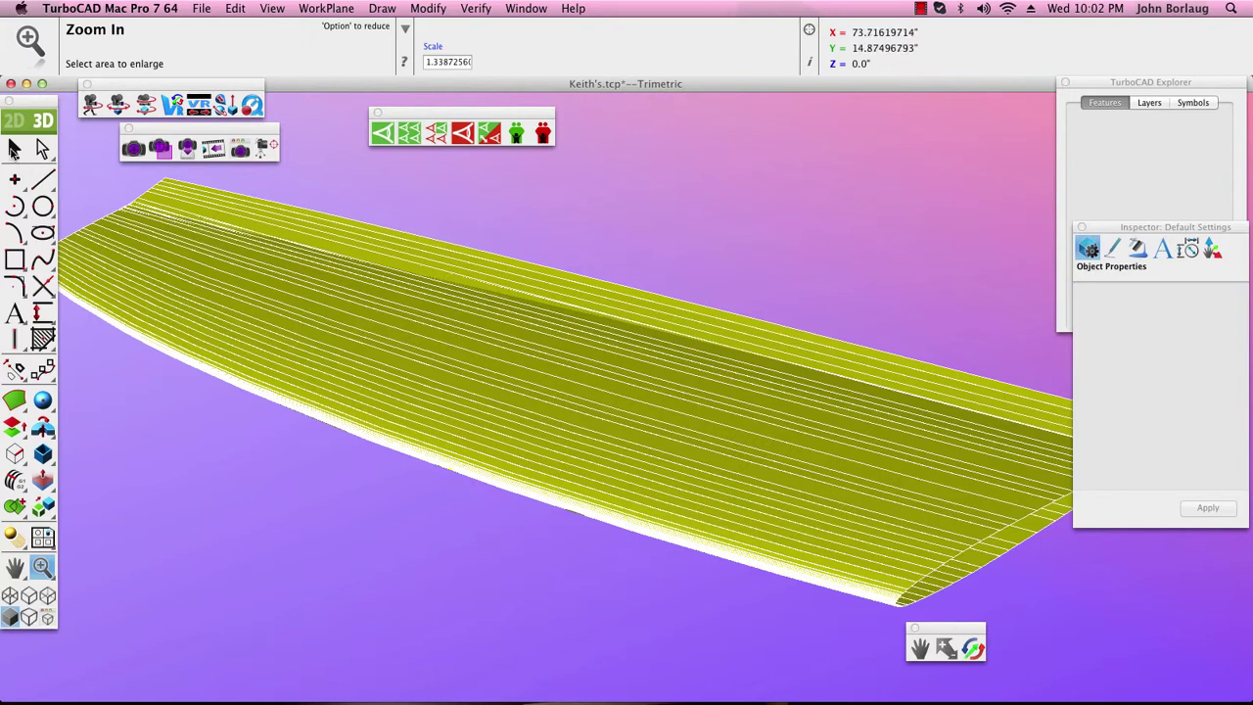
click(14, 148)
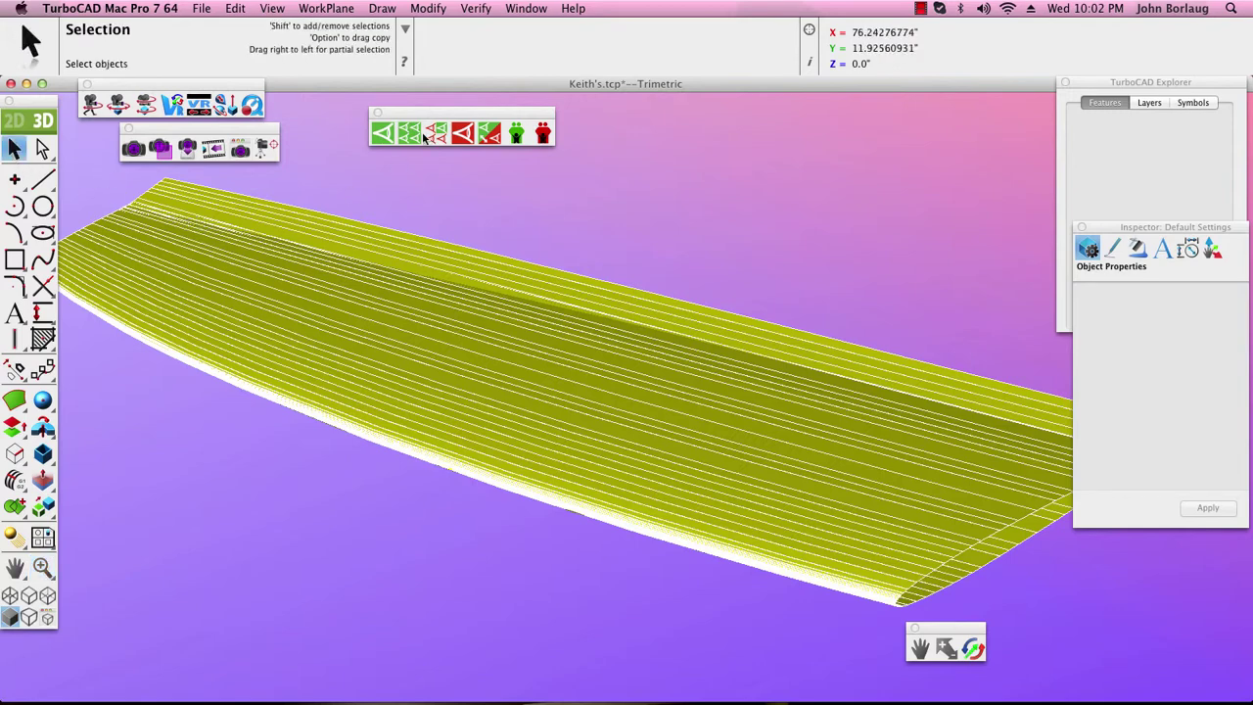
Show all hidden objects of the model again, then select all solids and hide them
scroll(546, 216, down, 10)
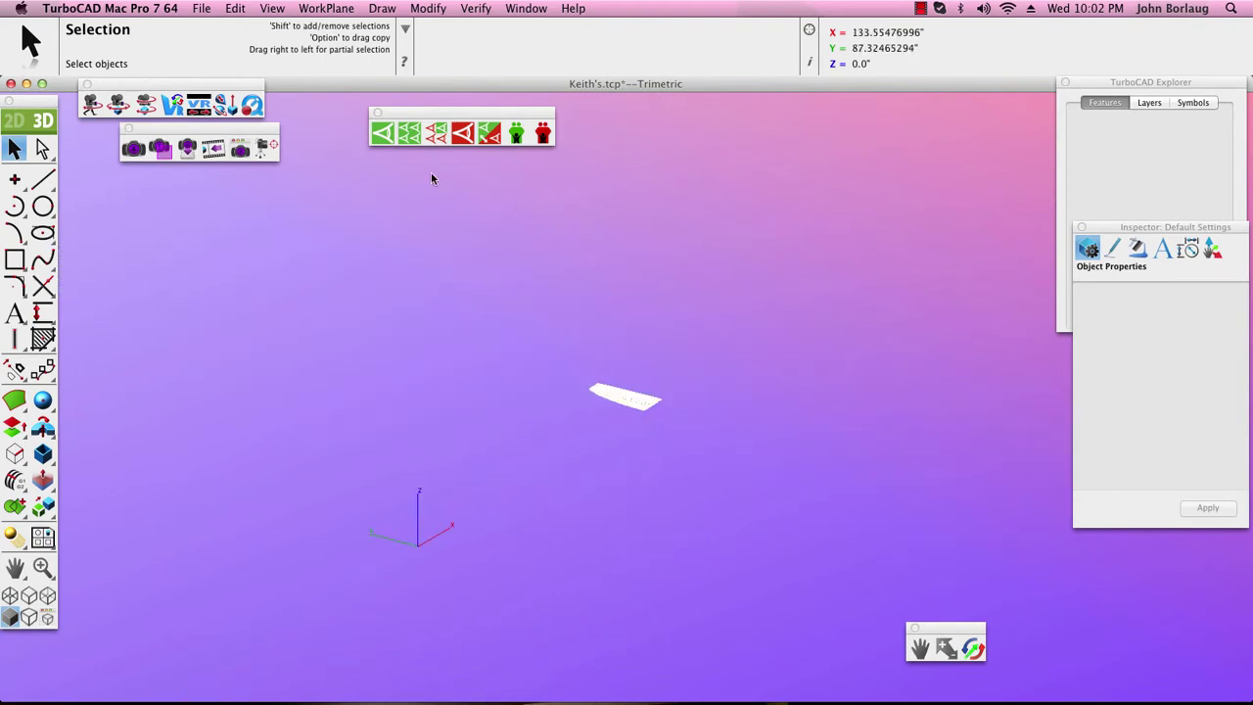
click(406, 137)
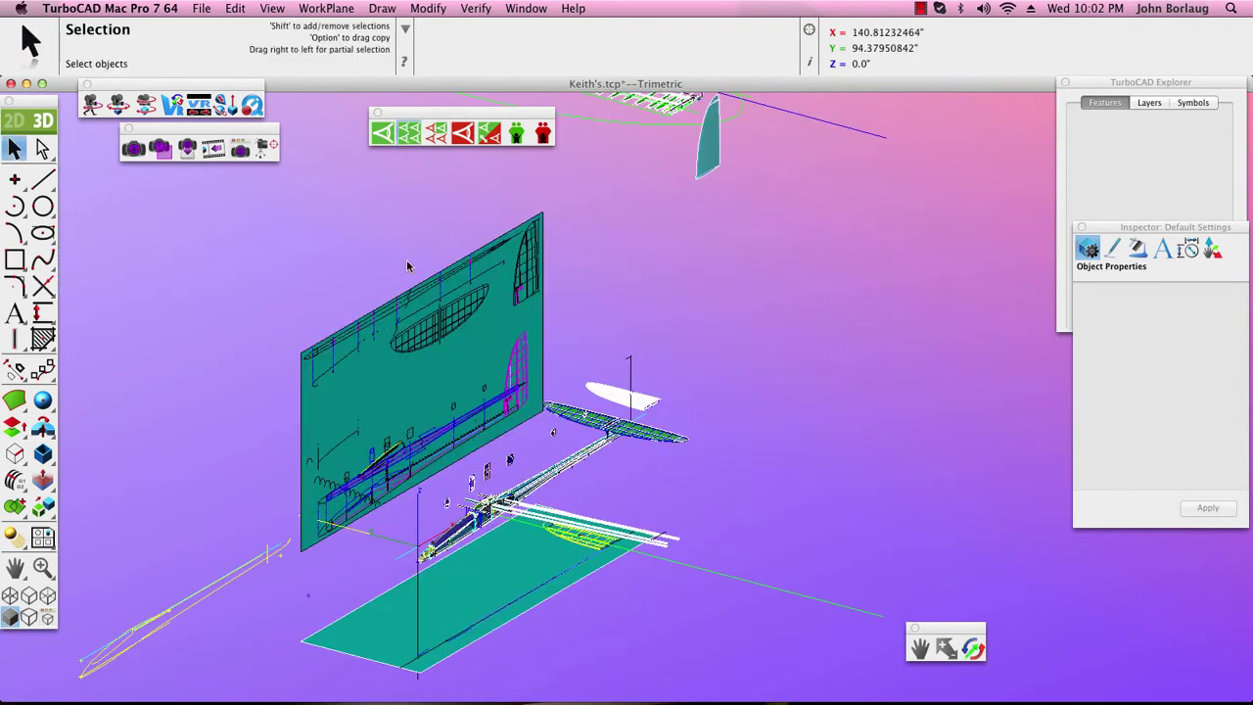
right_click(693, 272)
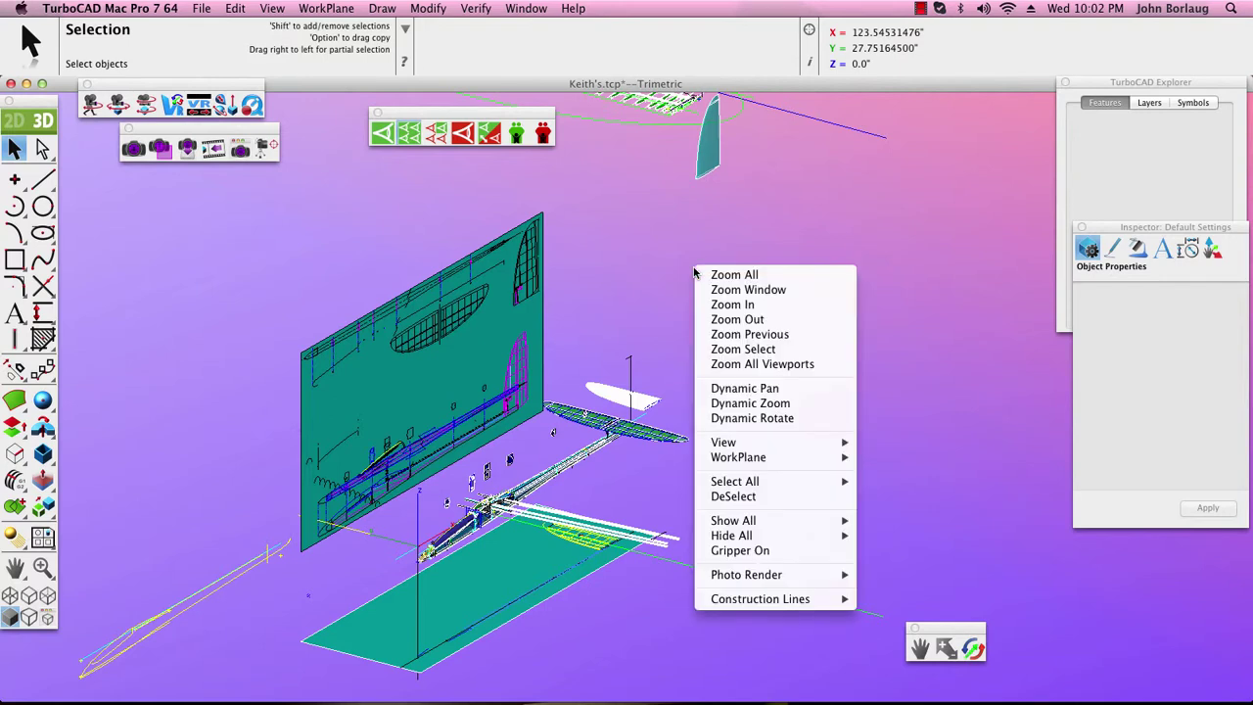
mouse_move(730, 485)
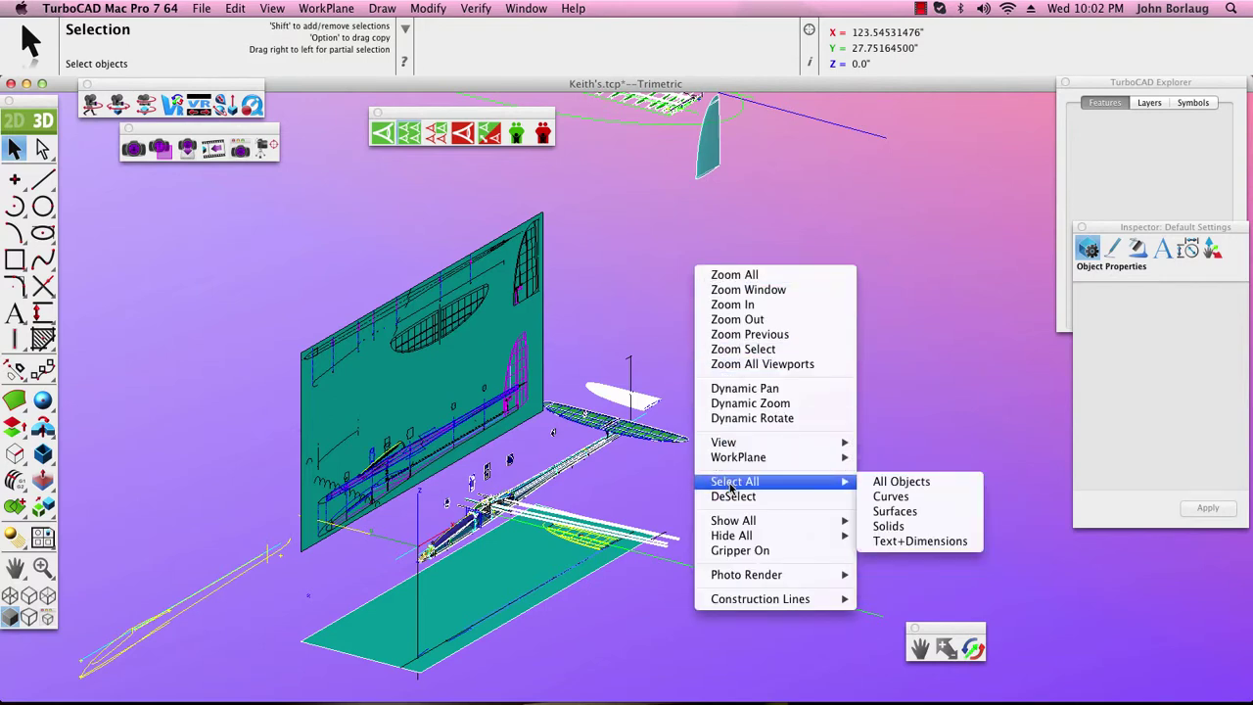
click(918, 540)
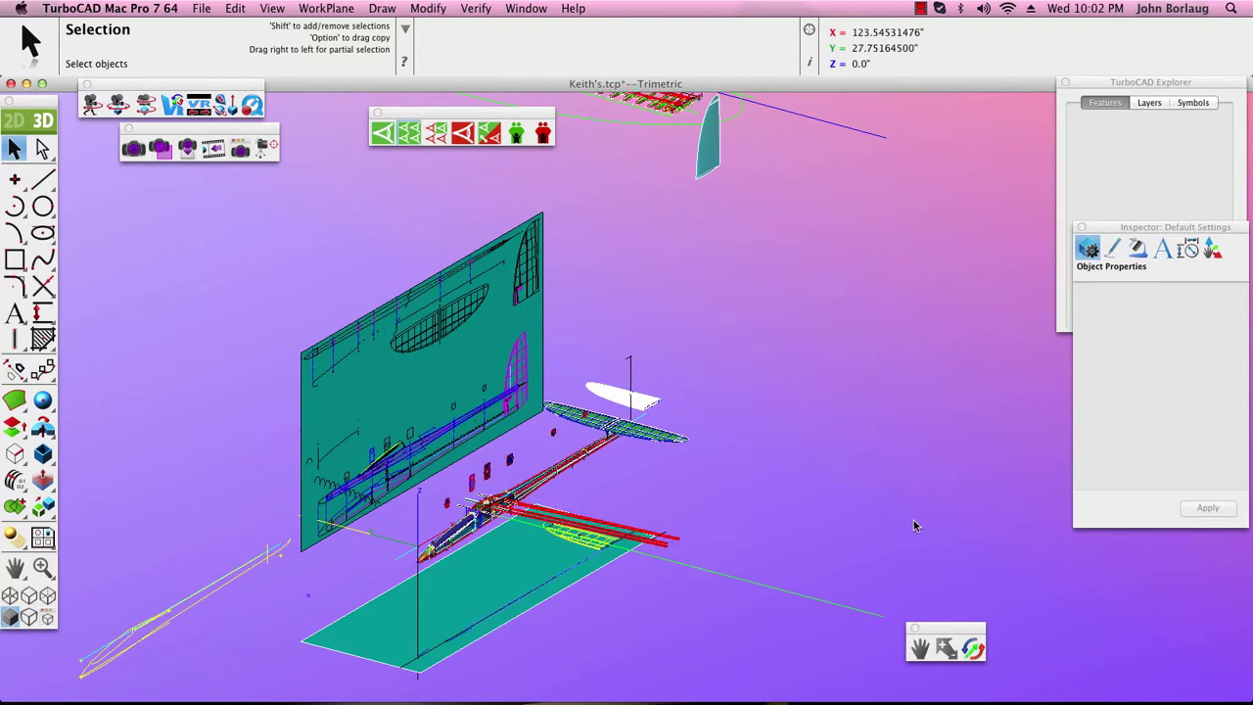
click(458, 135)
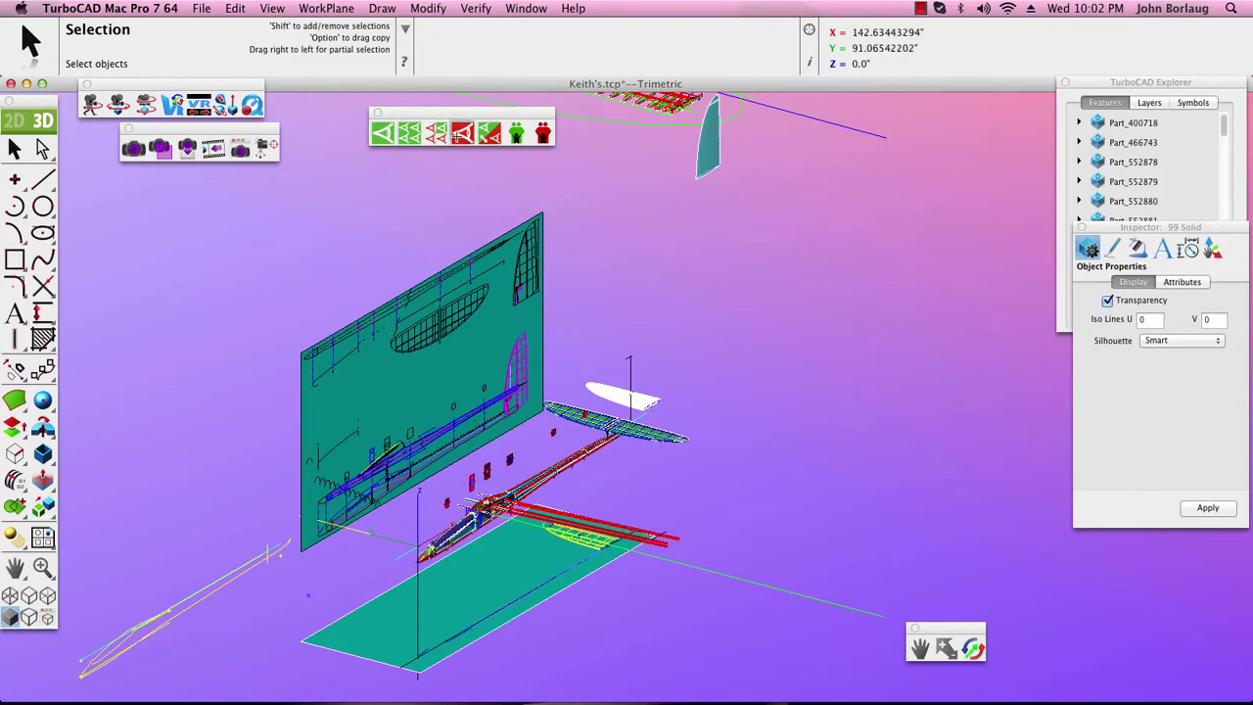
Select all surfaces of the model and hide them
right_click(659, 229)
mouse_move(701, 438)
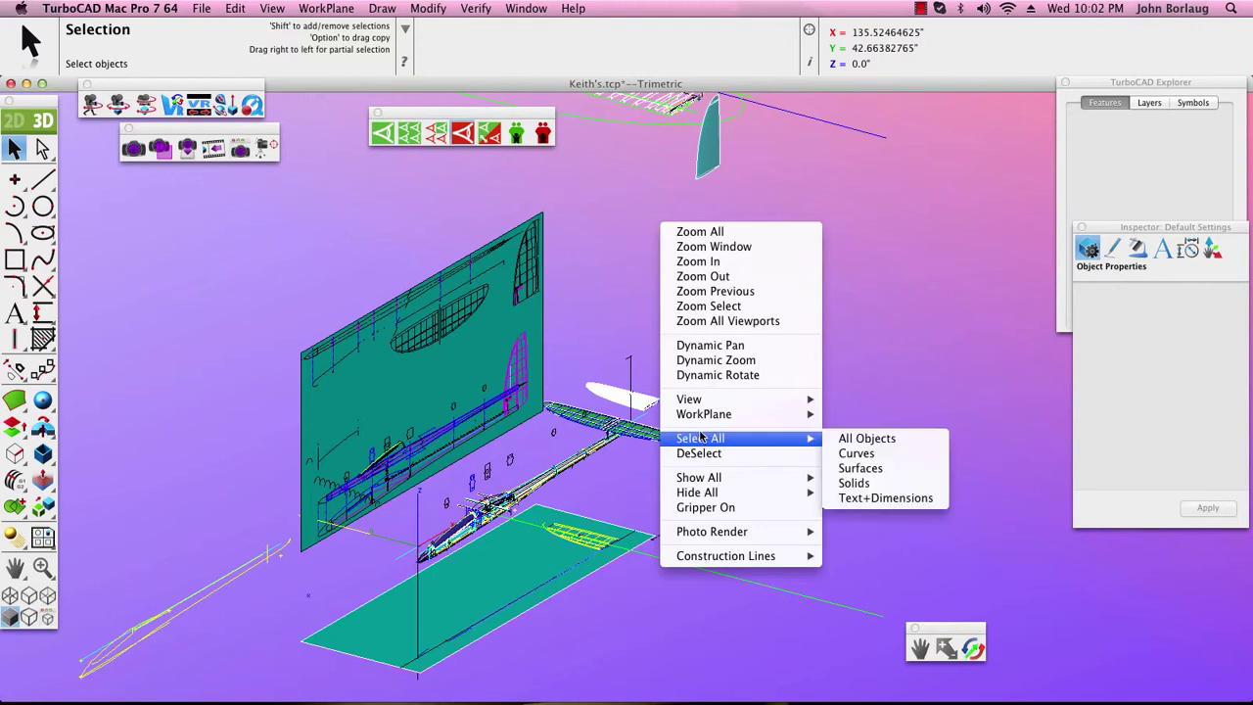
click(860, 470)
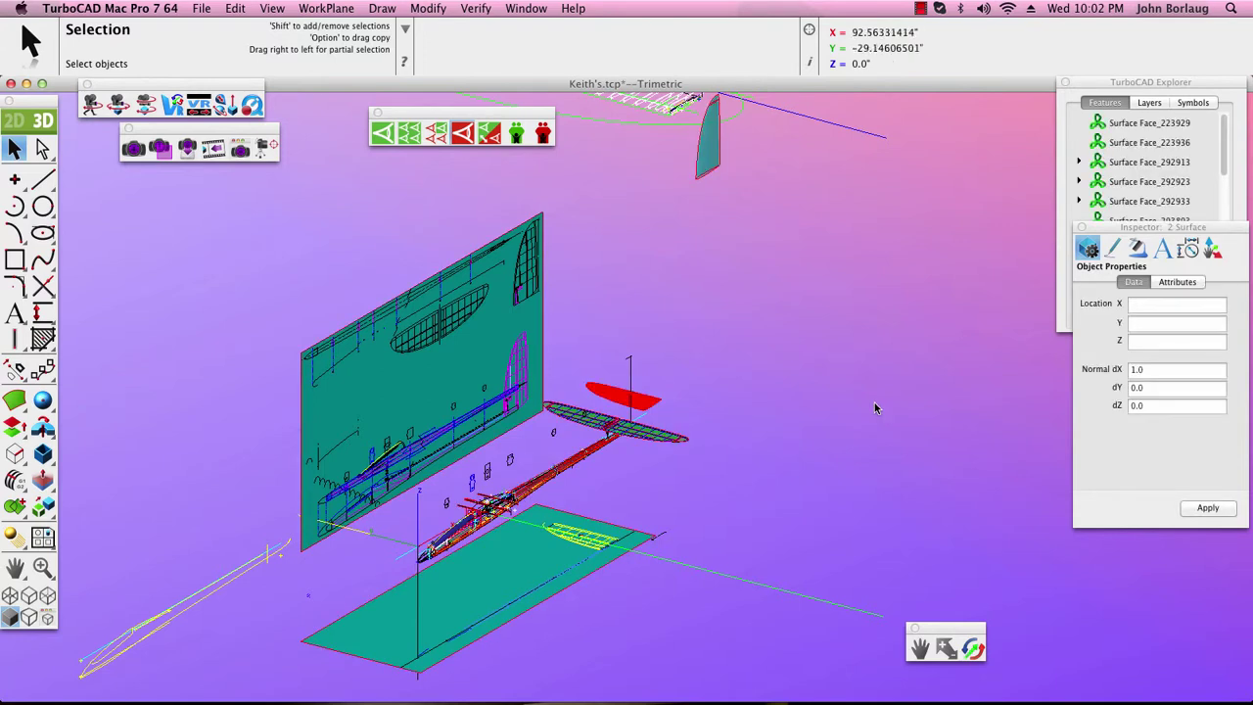
click(460, 133)
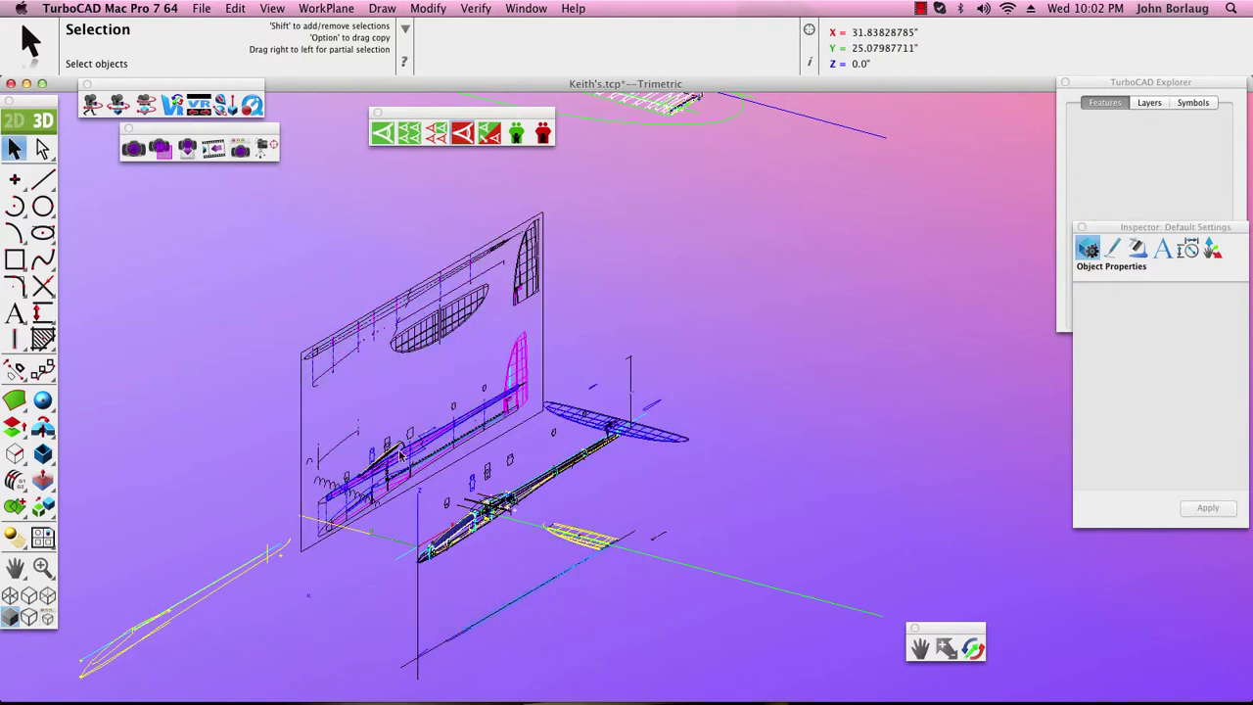
Select the 0.50-radius arc ARC_939159 at the lower corner of the front fuselage former, picking it from the overlapping arcs
click(42, 567)
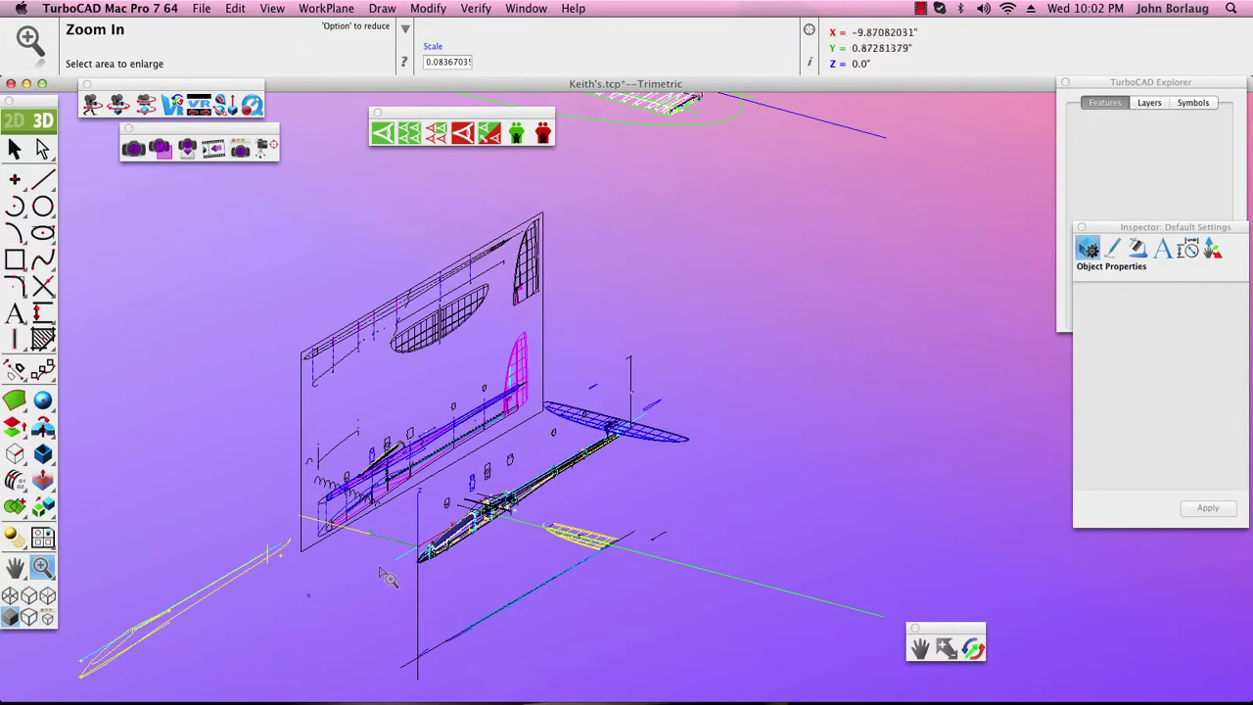
drag(423, 563, 489, 521)
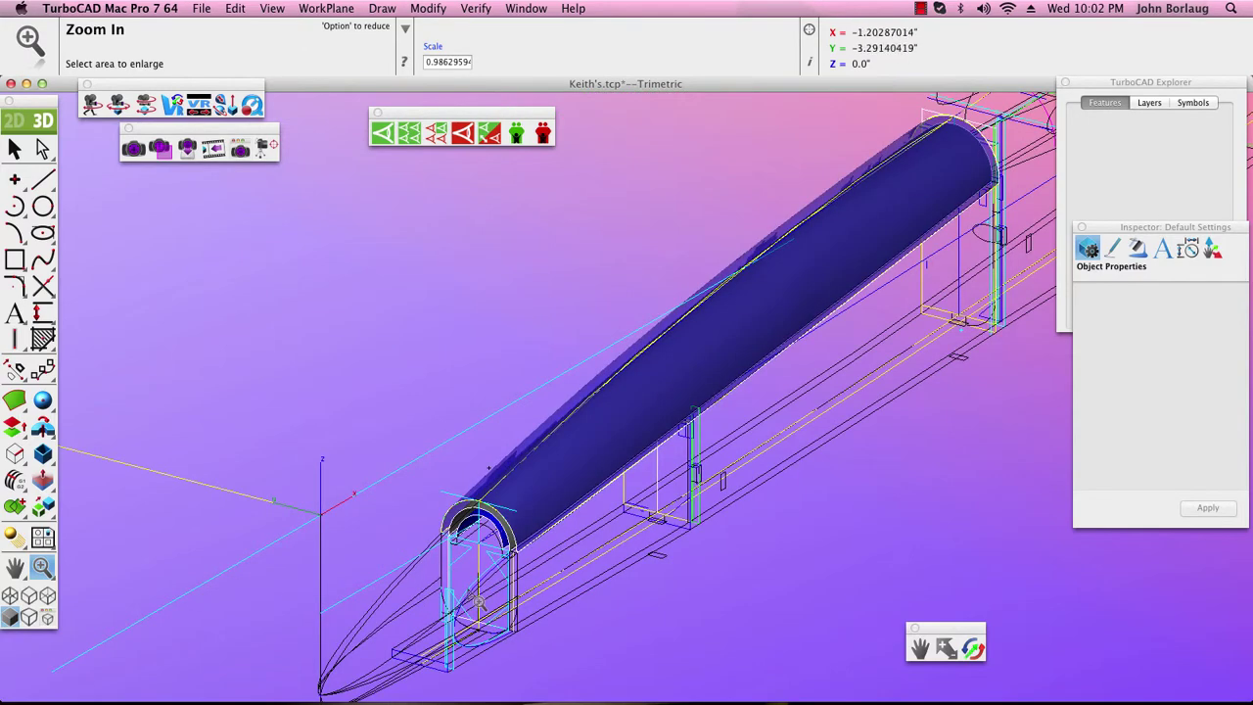
drag(503, 636, 535, 605)
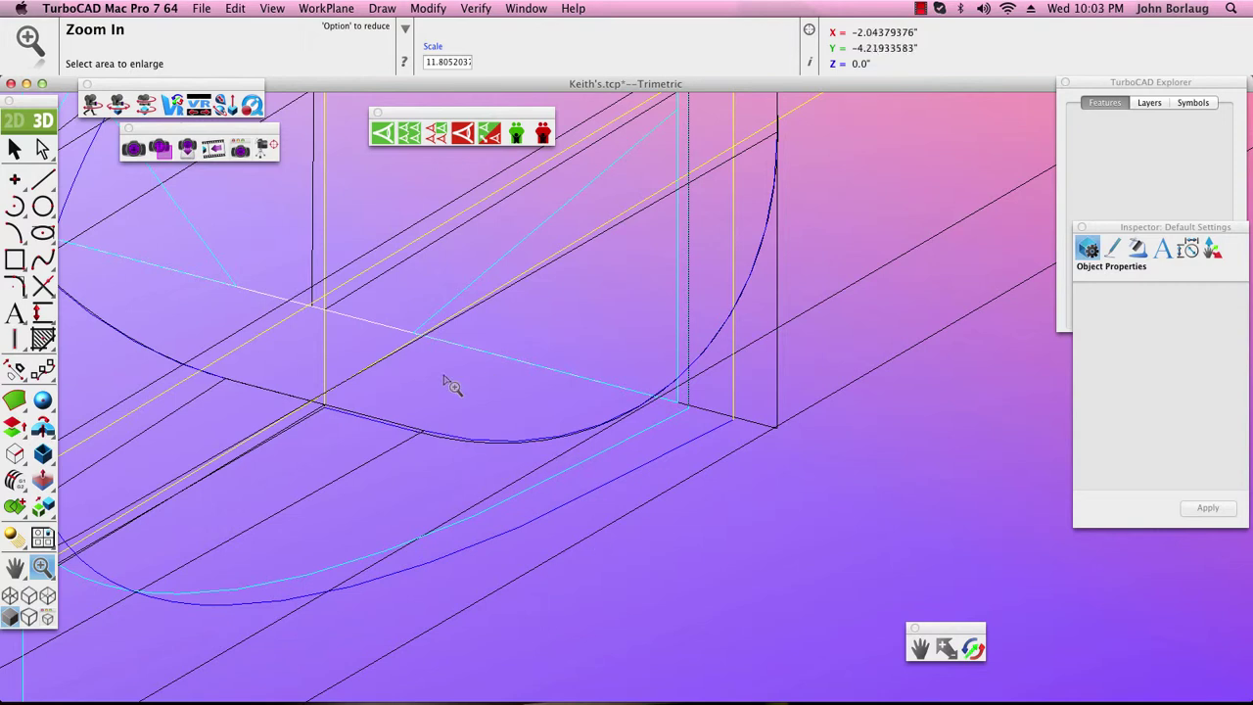
click(16, 149)
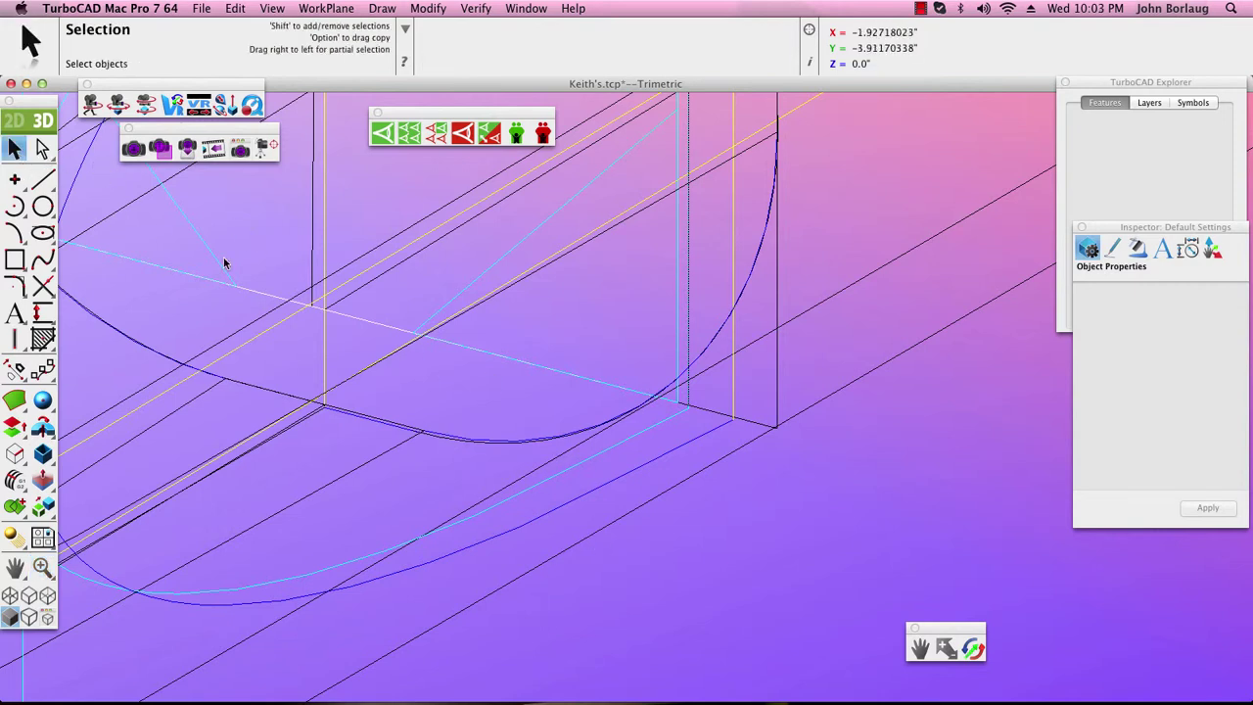
click(706, 350)
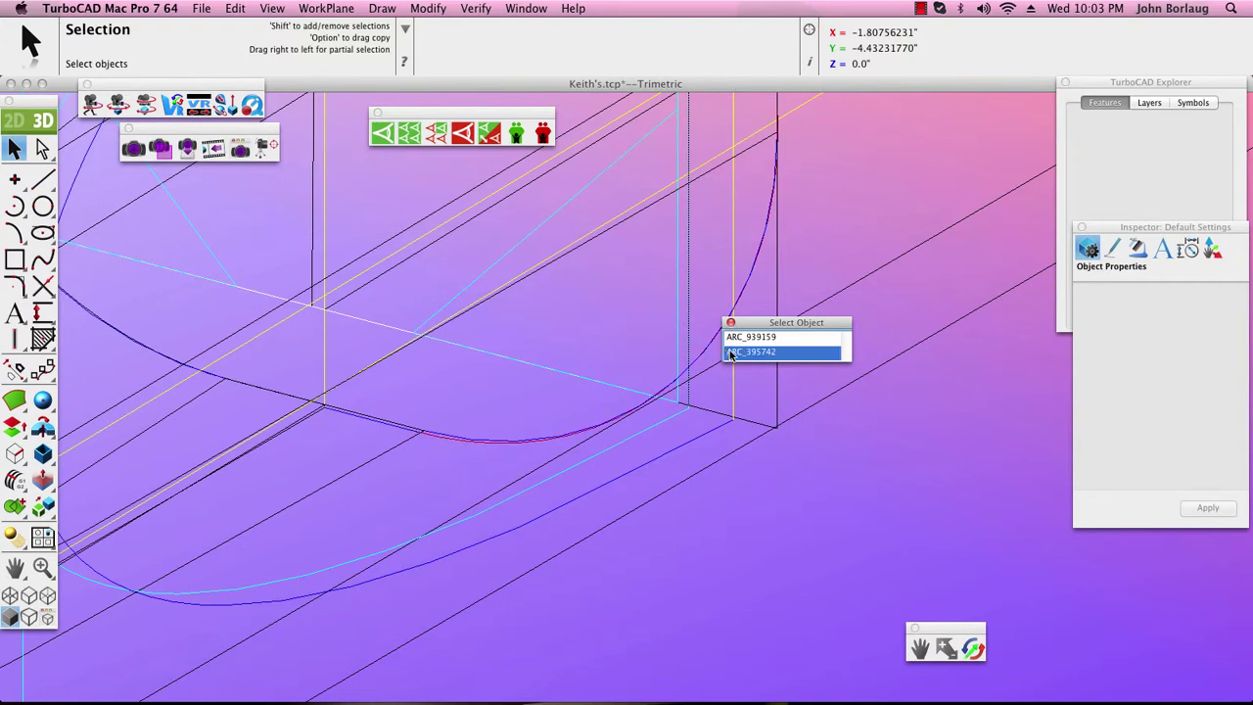
click(732, 352)
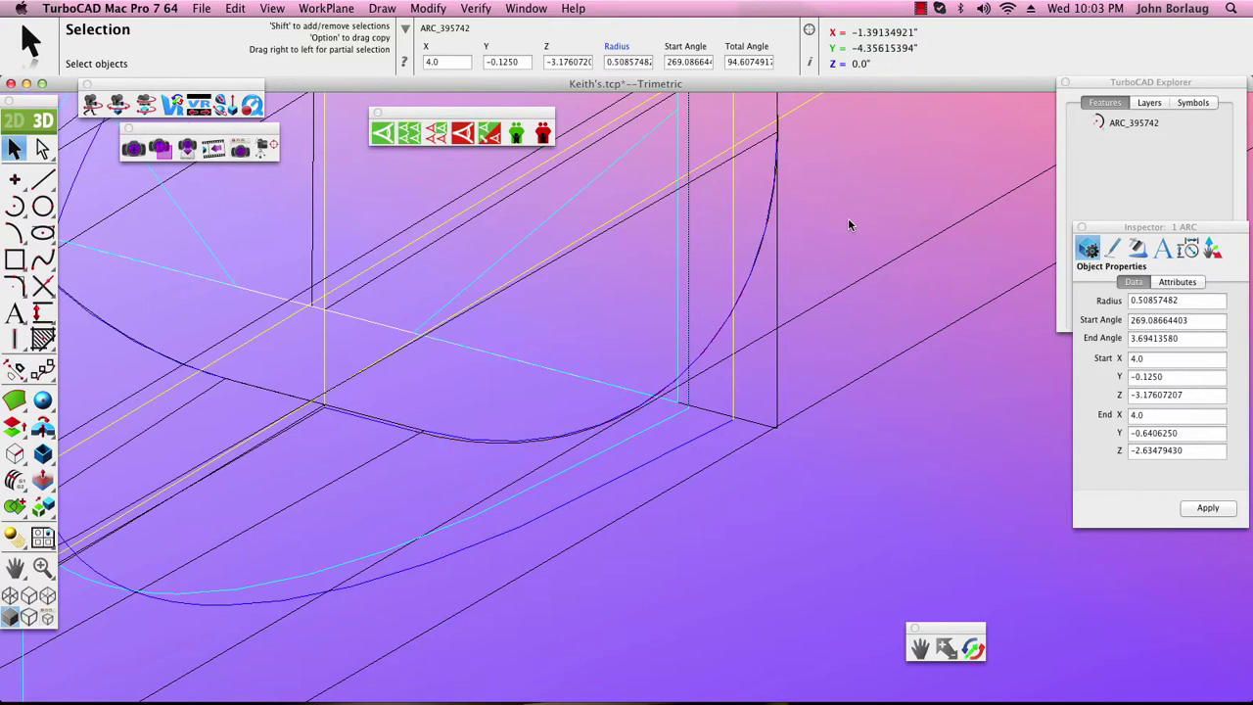
click(753, 309)
click(706, 348)
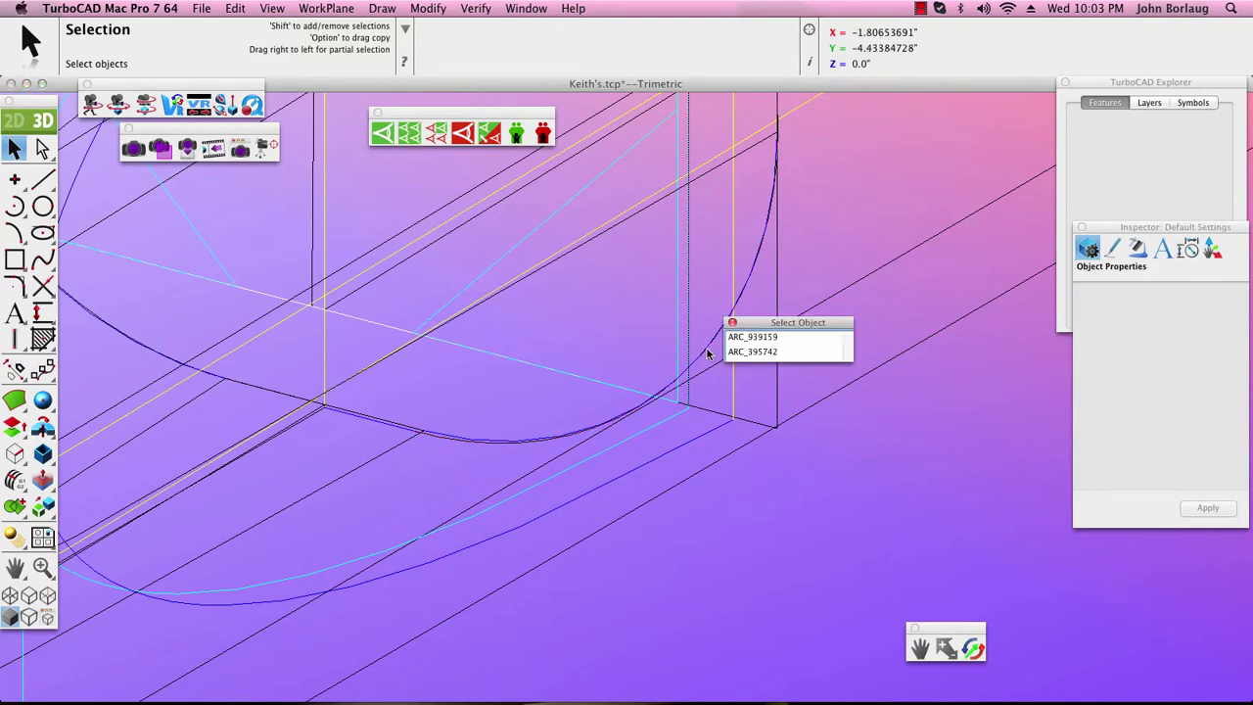
click(736, 339)
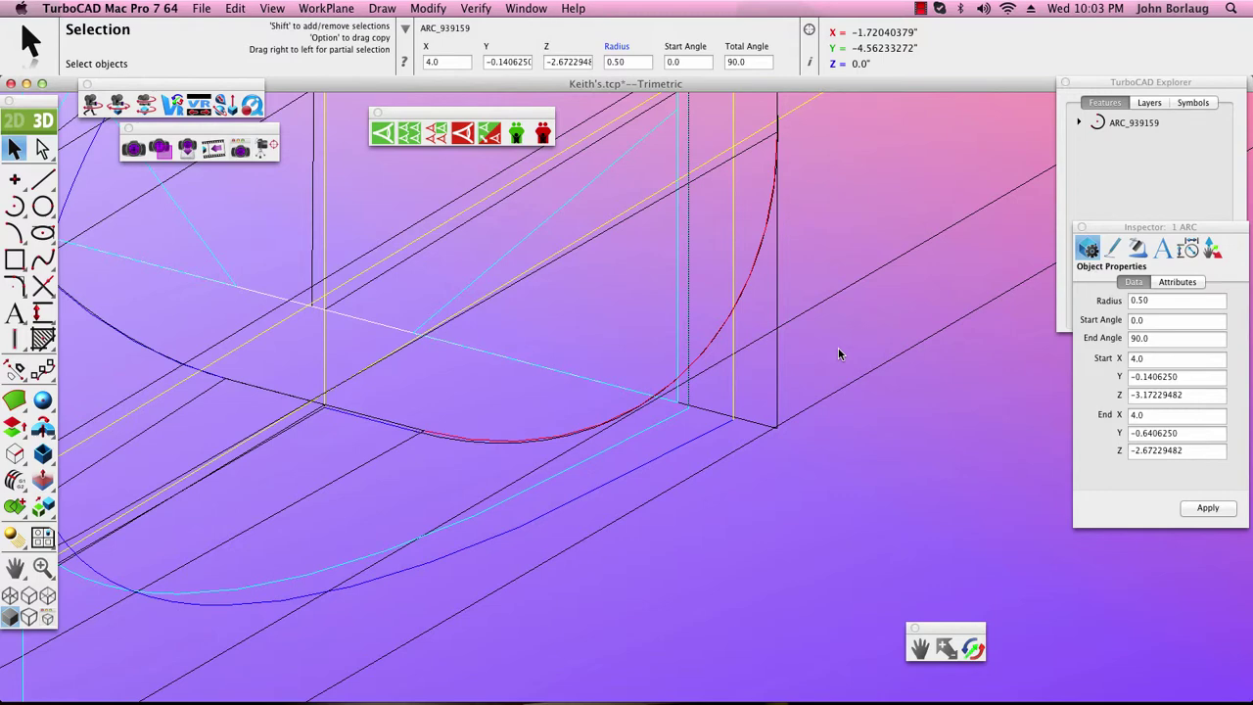
Add the long lower fuselage spline to the arc selection, show only these two curves, and clear the selection
key(super+minus)
key(super+minus)
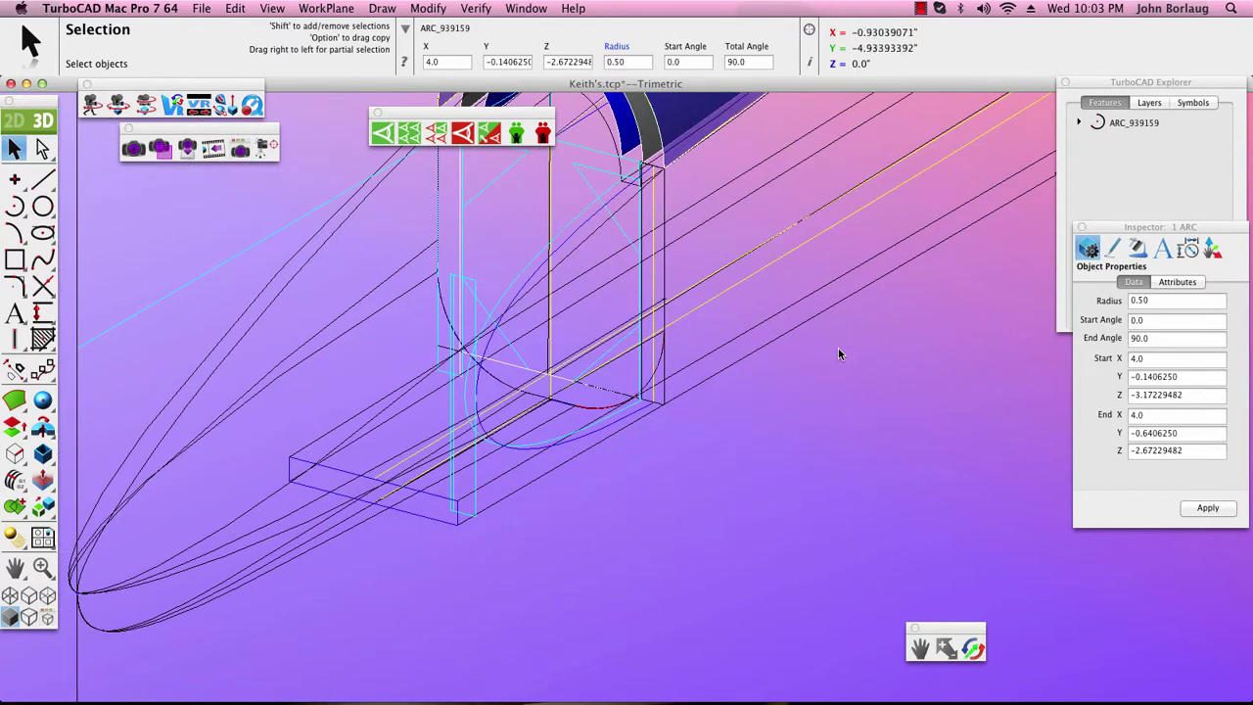
key(shift)
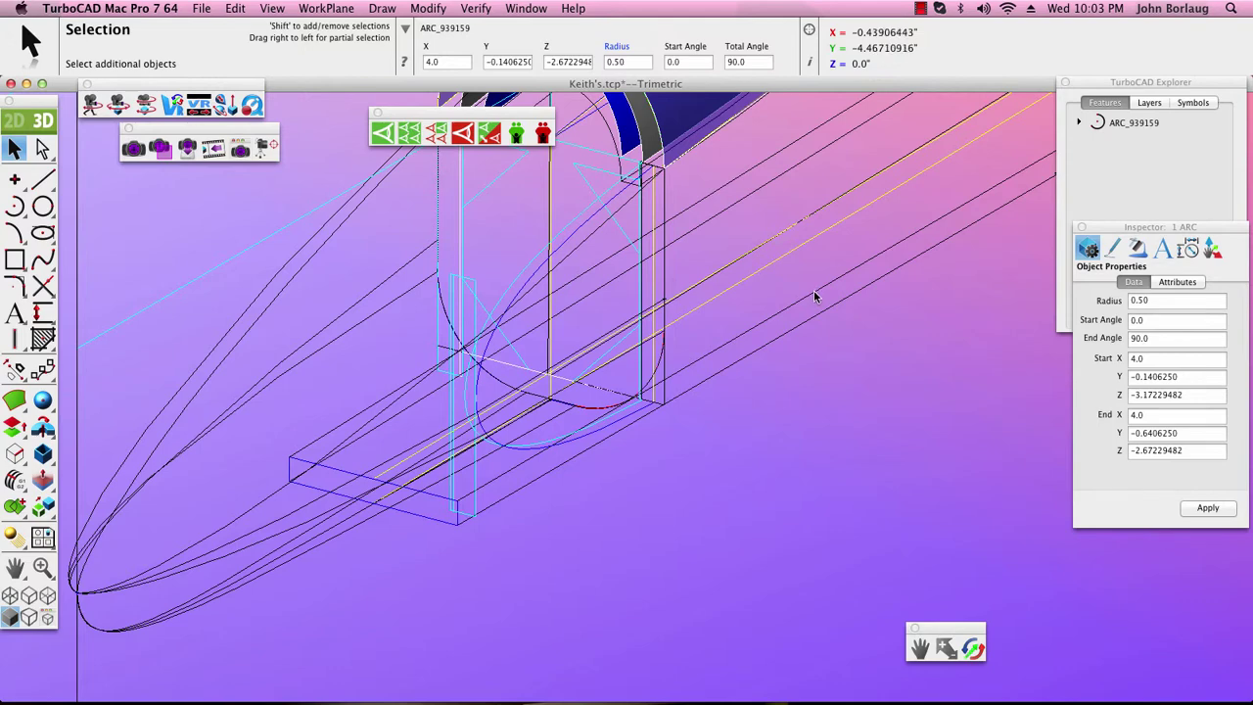
shift+click(813, 292)
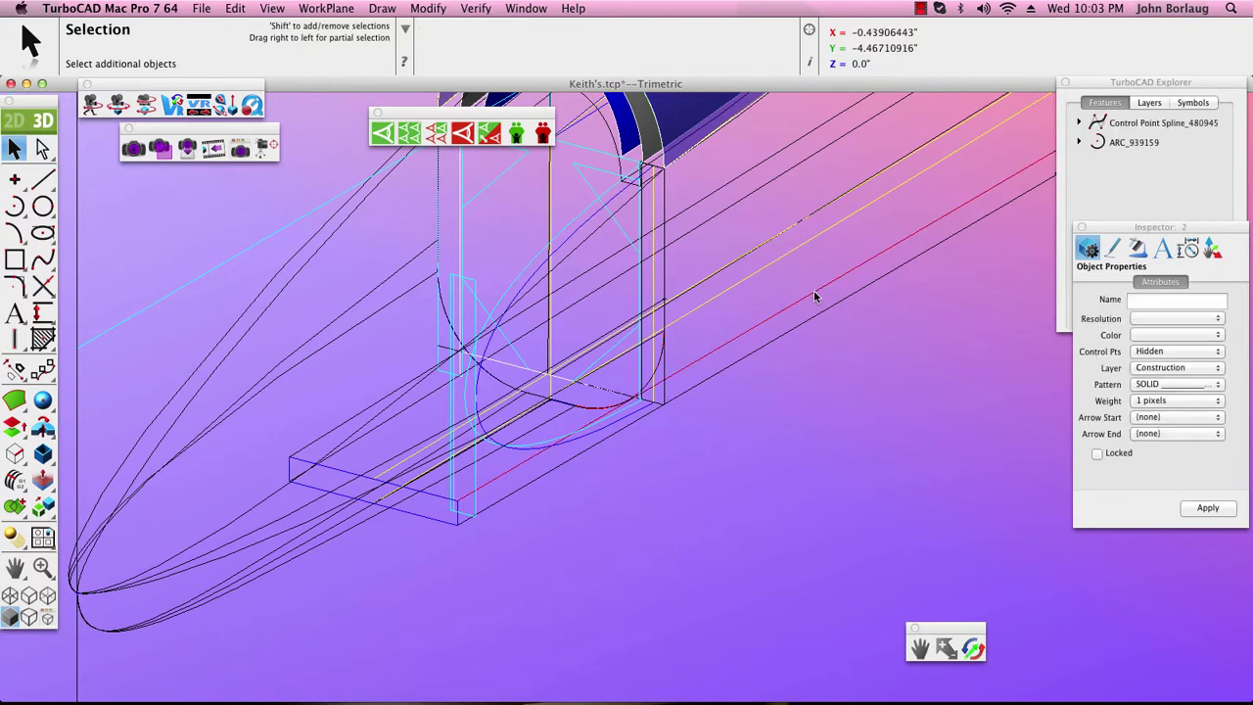
click(439, 135)
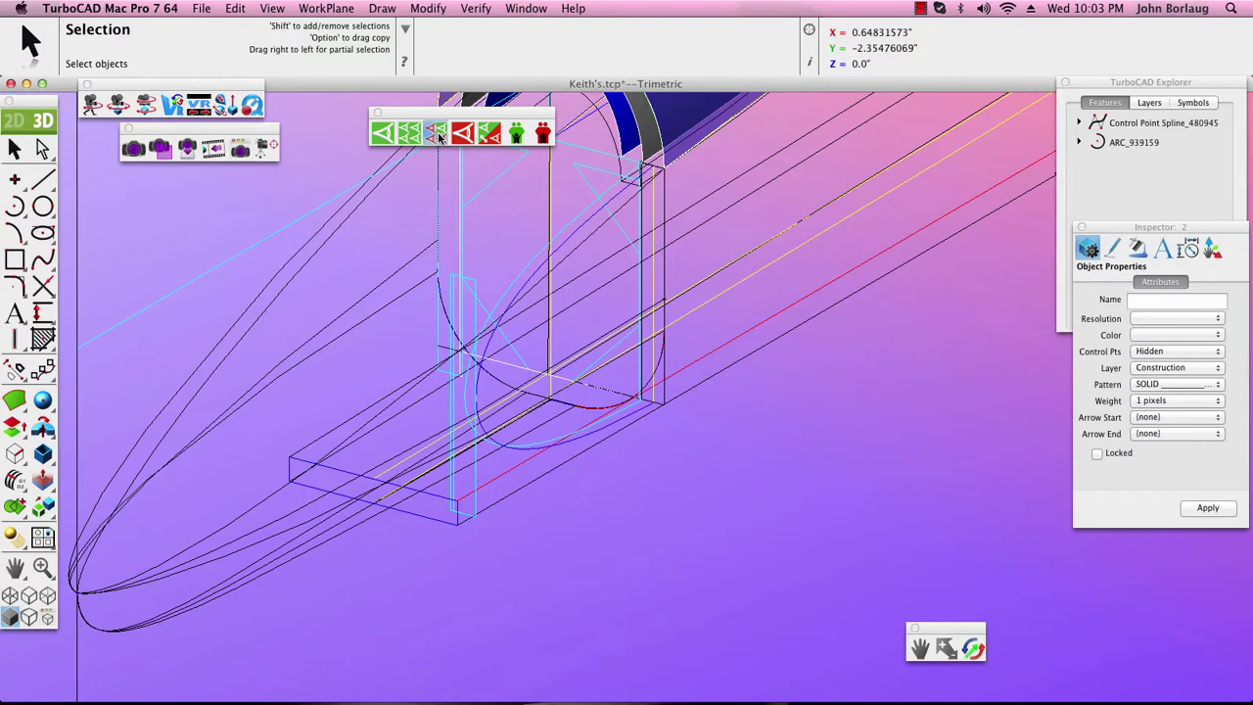
click(735, 343)
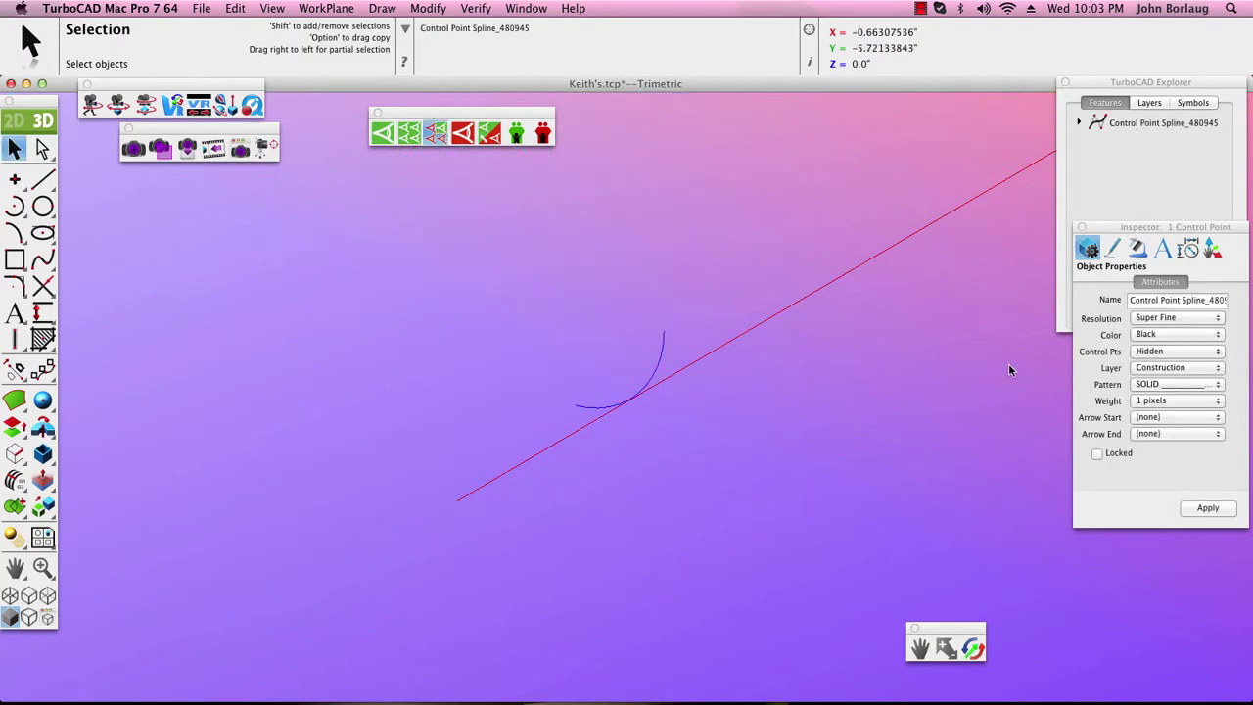
click(913, 338)
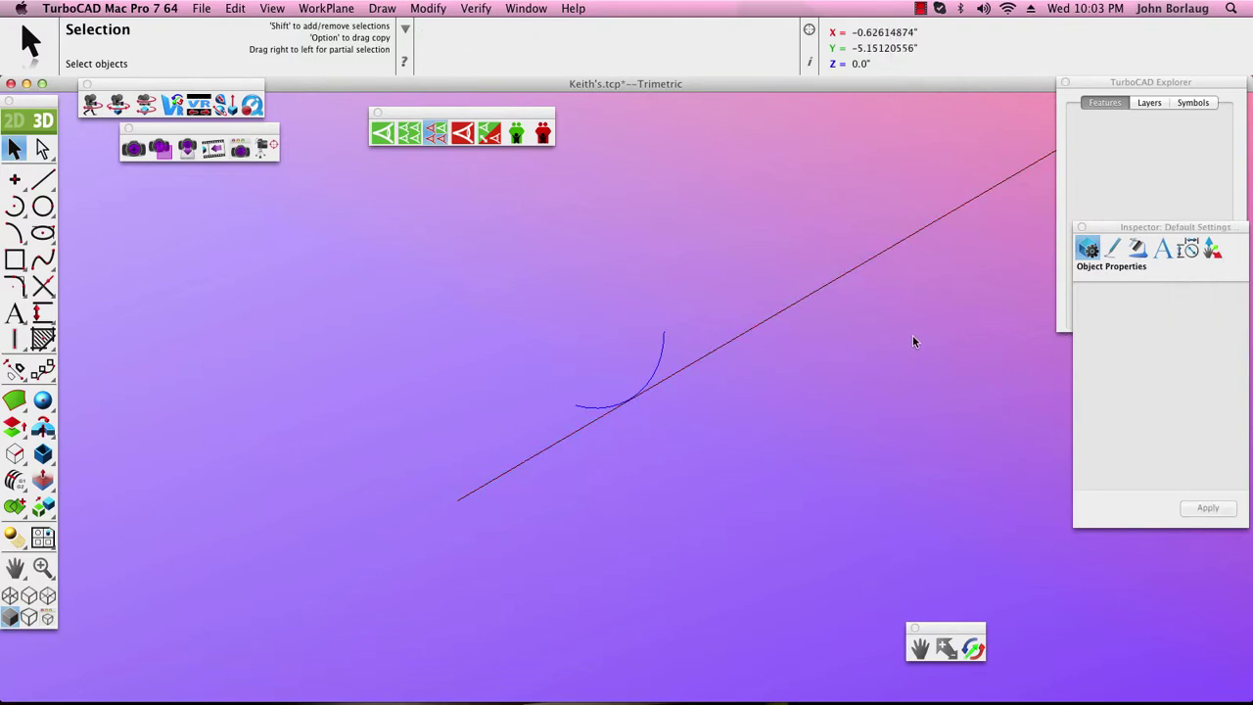
Switch to the saved user view "skins" for the isolated arc and spline
click(271, 9)
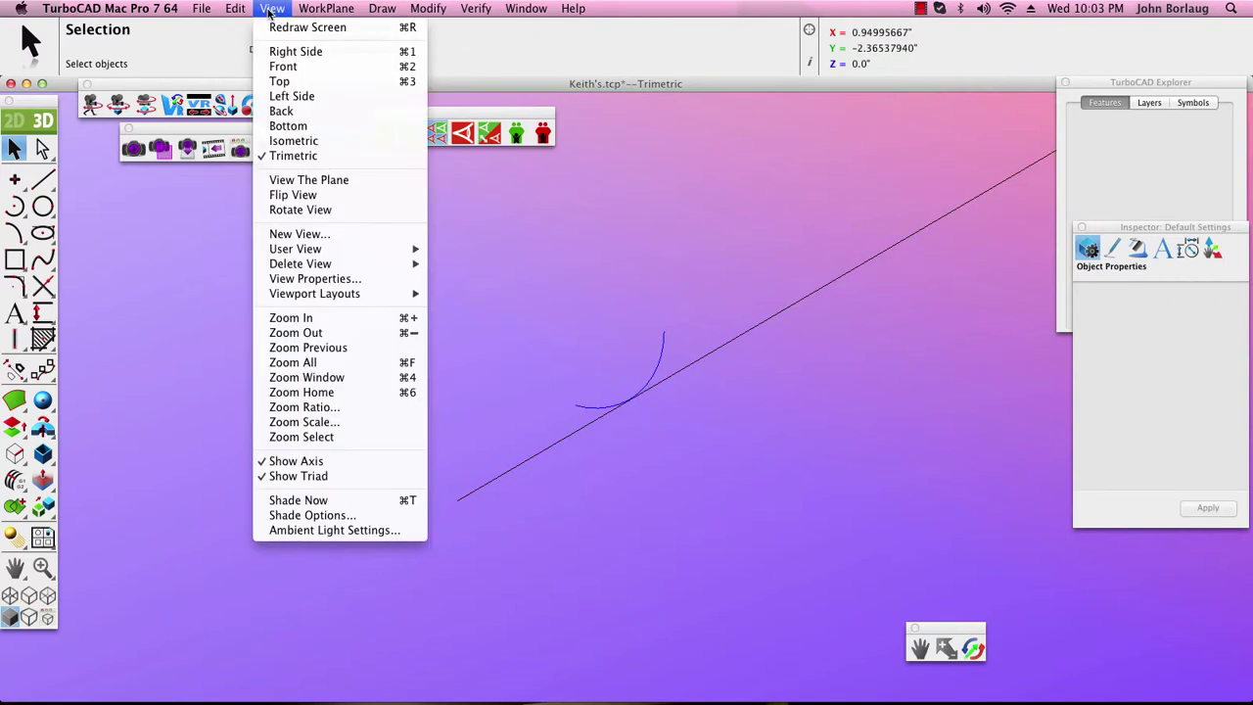
mouse_move(296, 251)
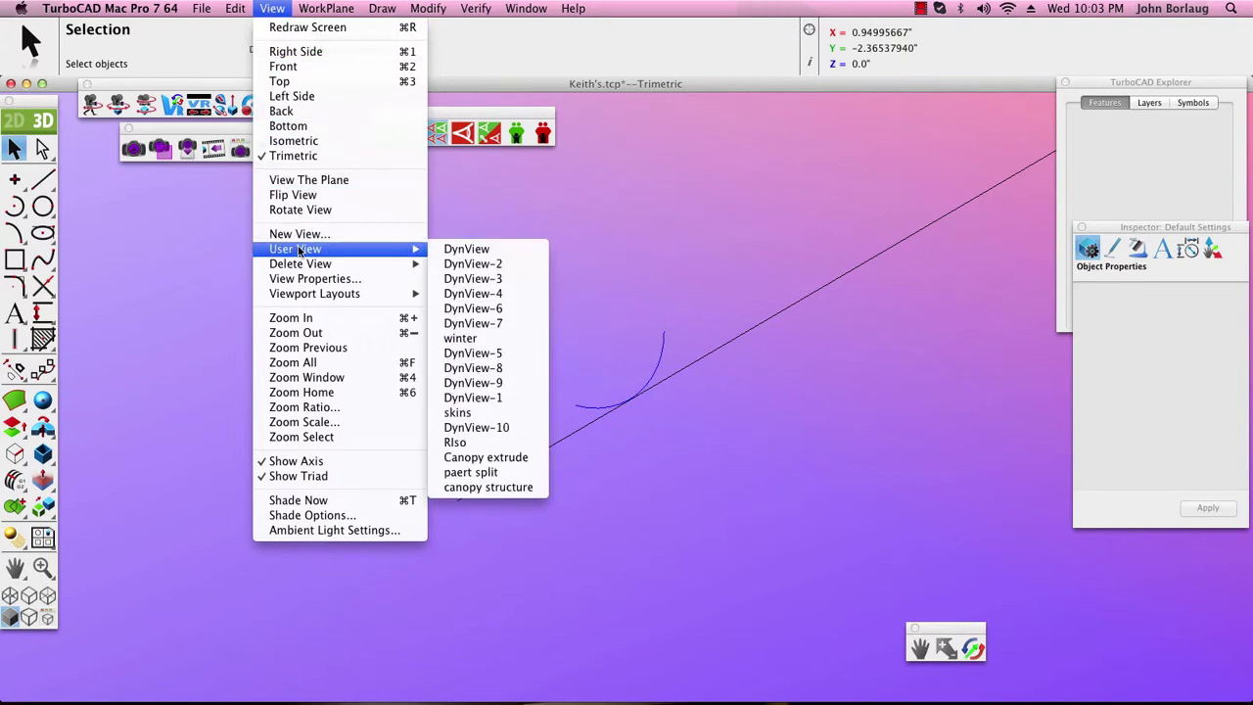
click(457, 414)
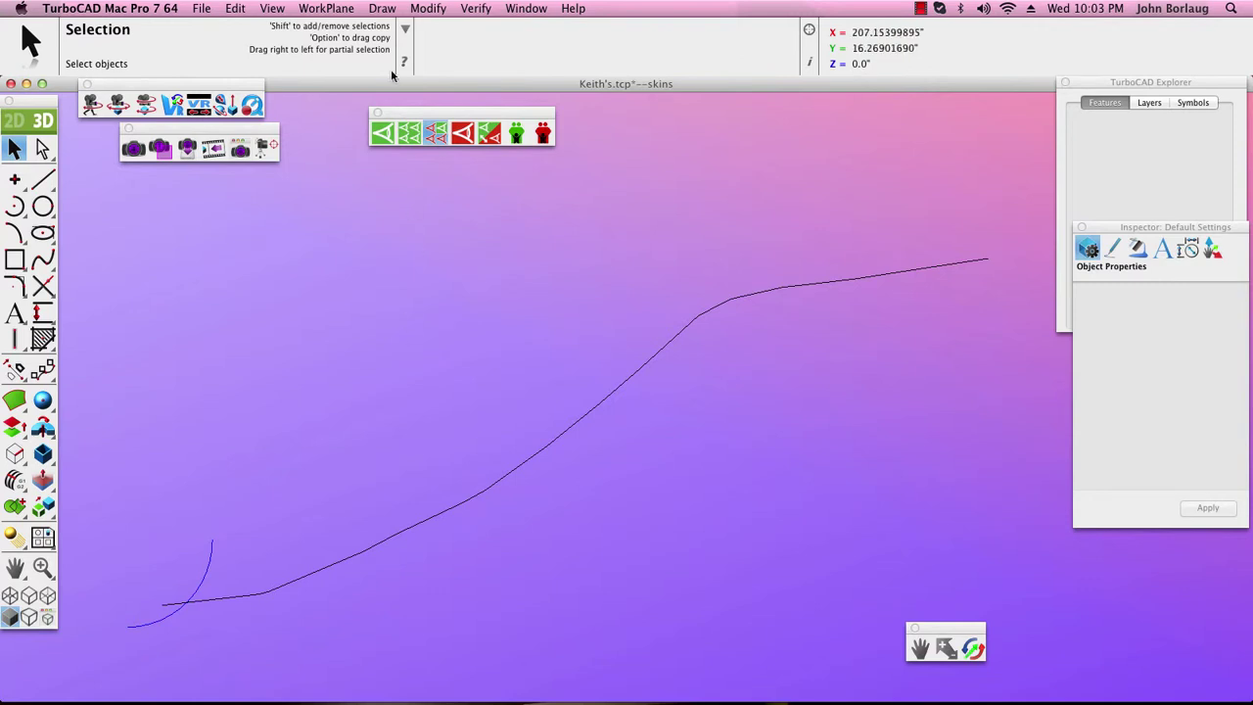
Select both curves and show all hidden objects around them, then undo the Show All and clear the selection
click(236, 9)
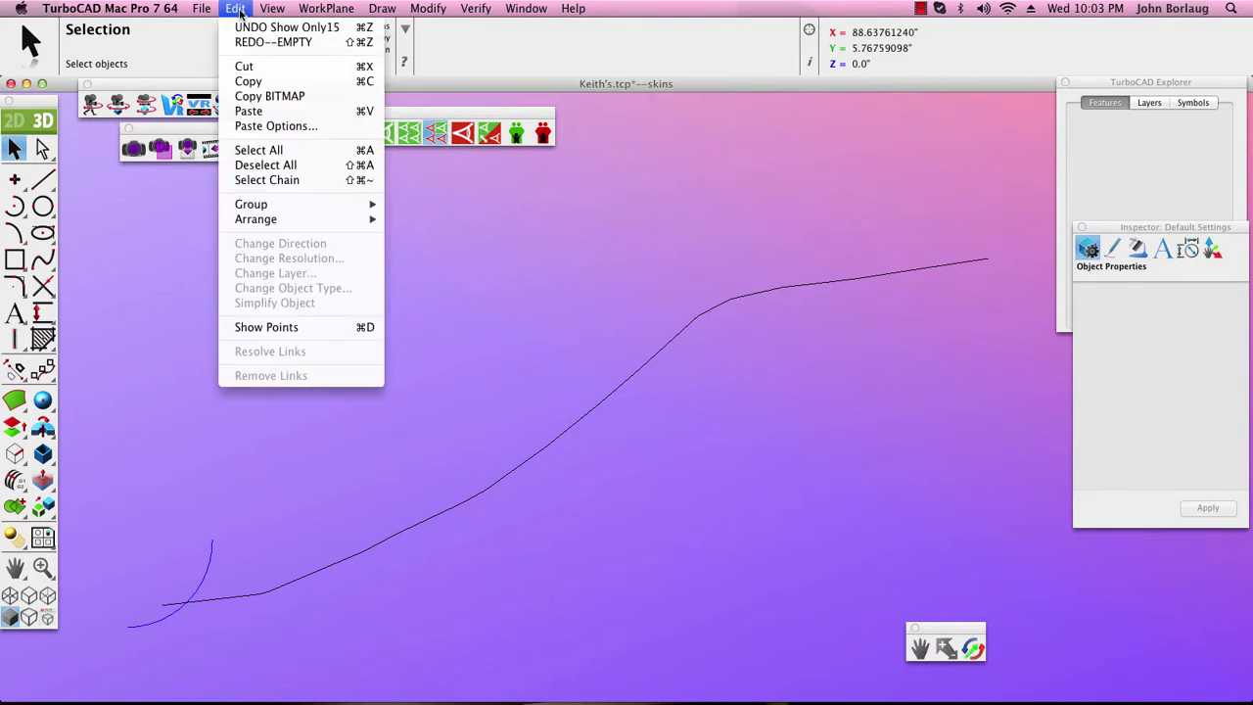
click(244, 152)
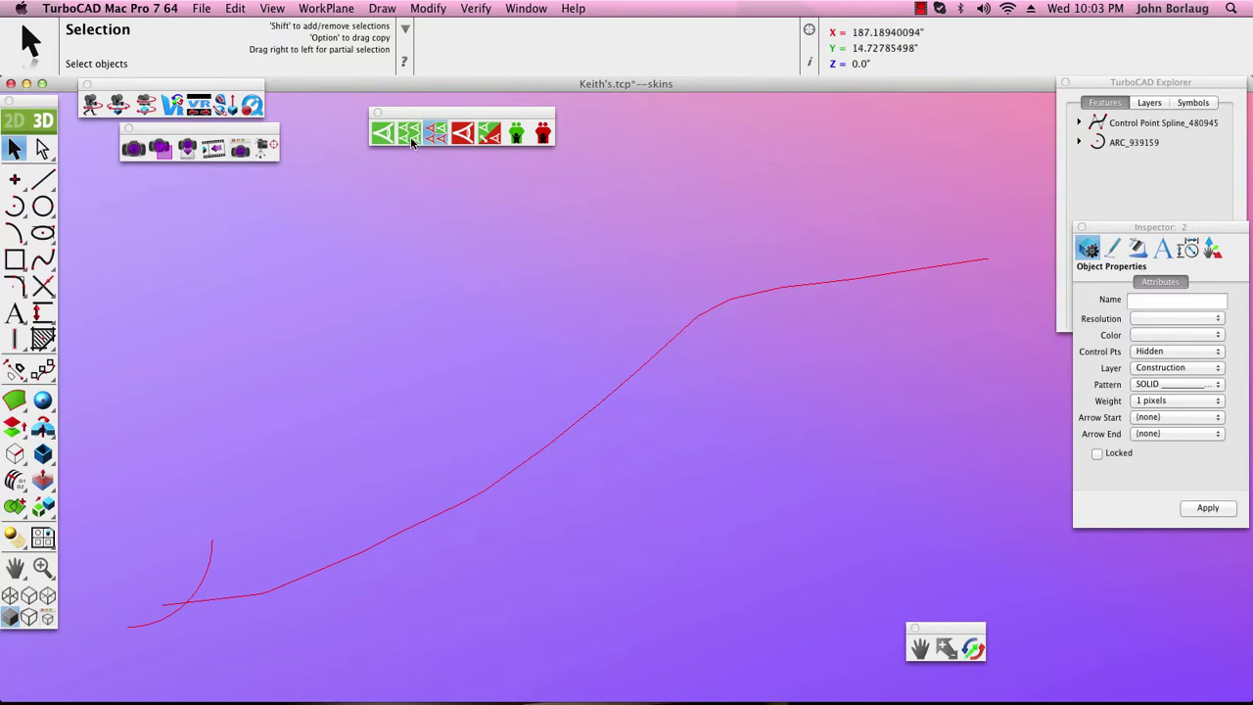
click(410, 136)
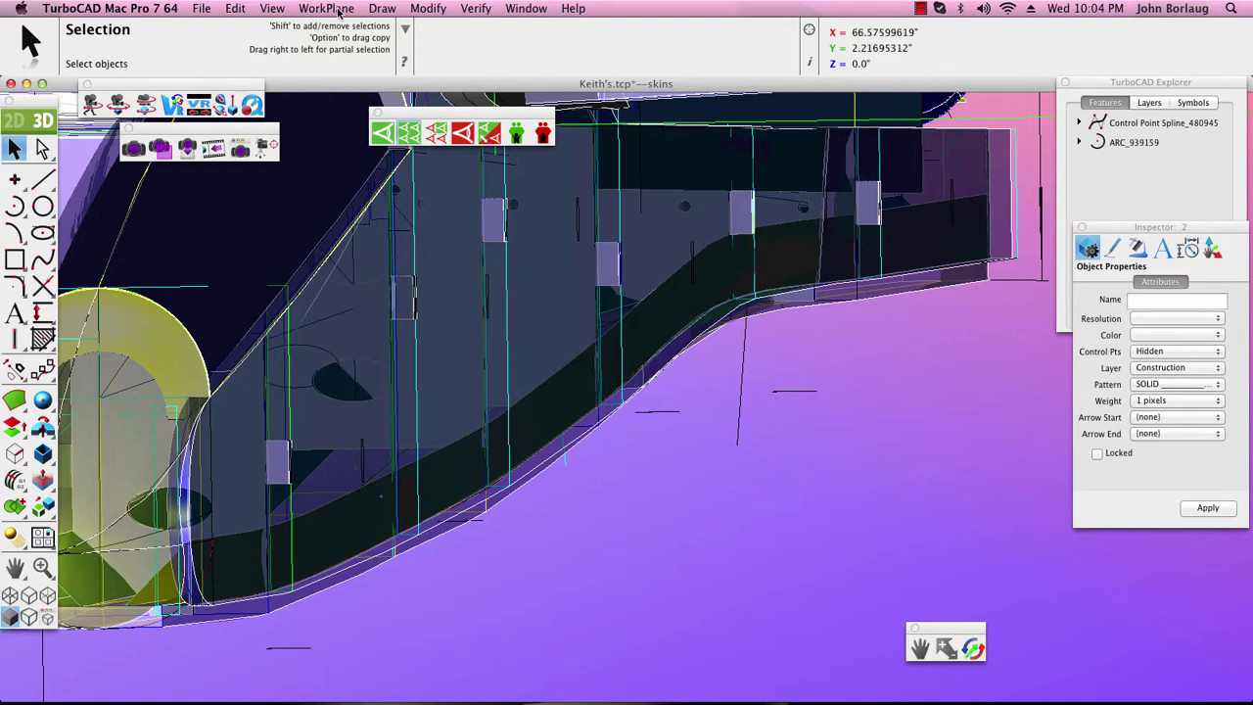
click(235, 9)
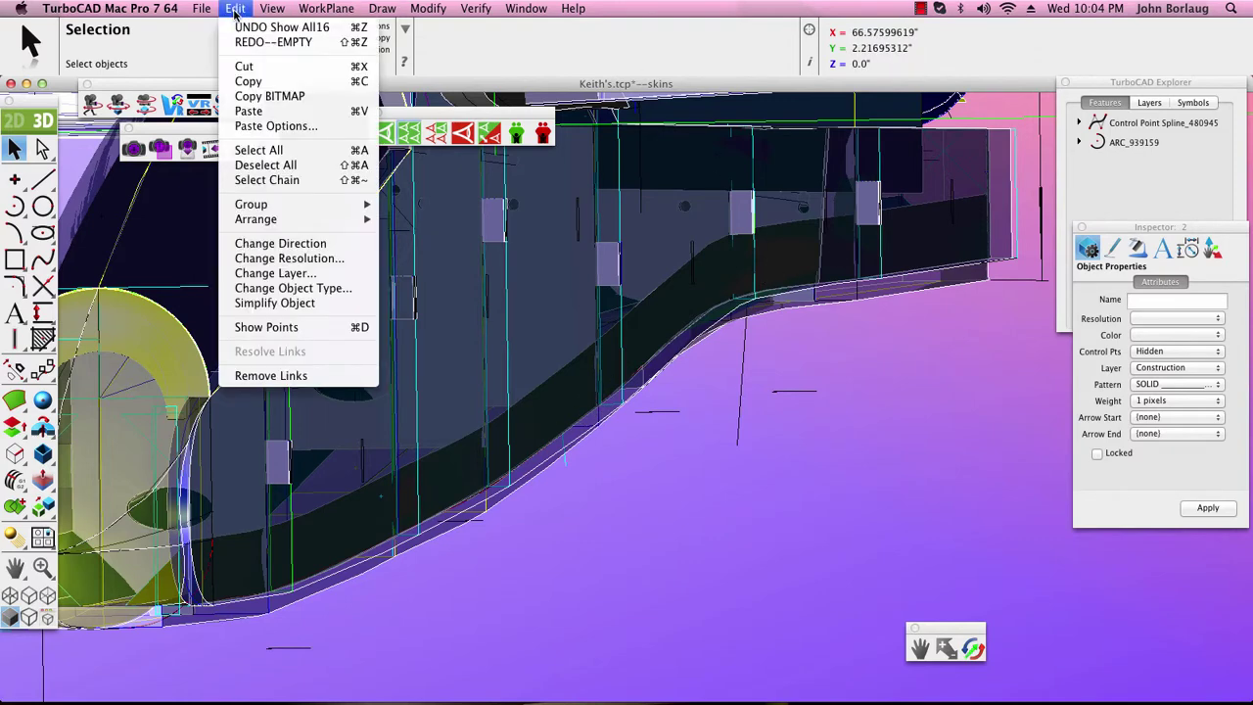
click(282, 26)
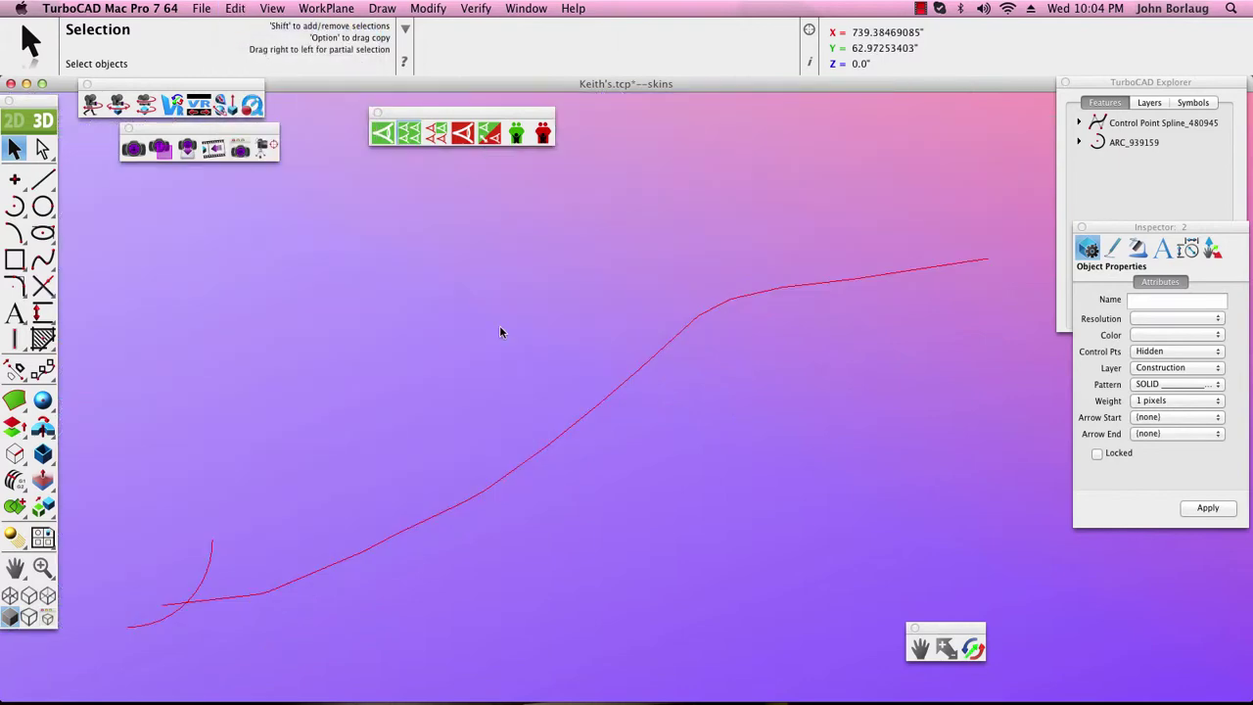
click(499, 331)
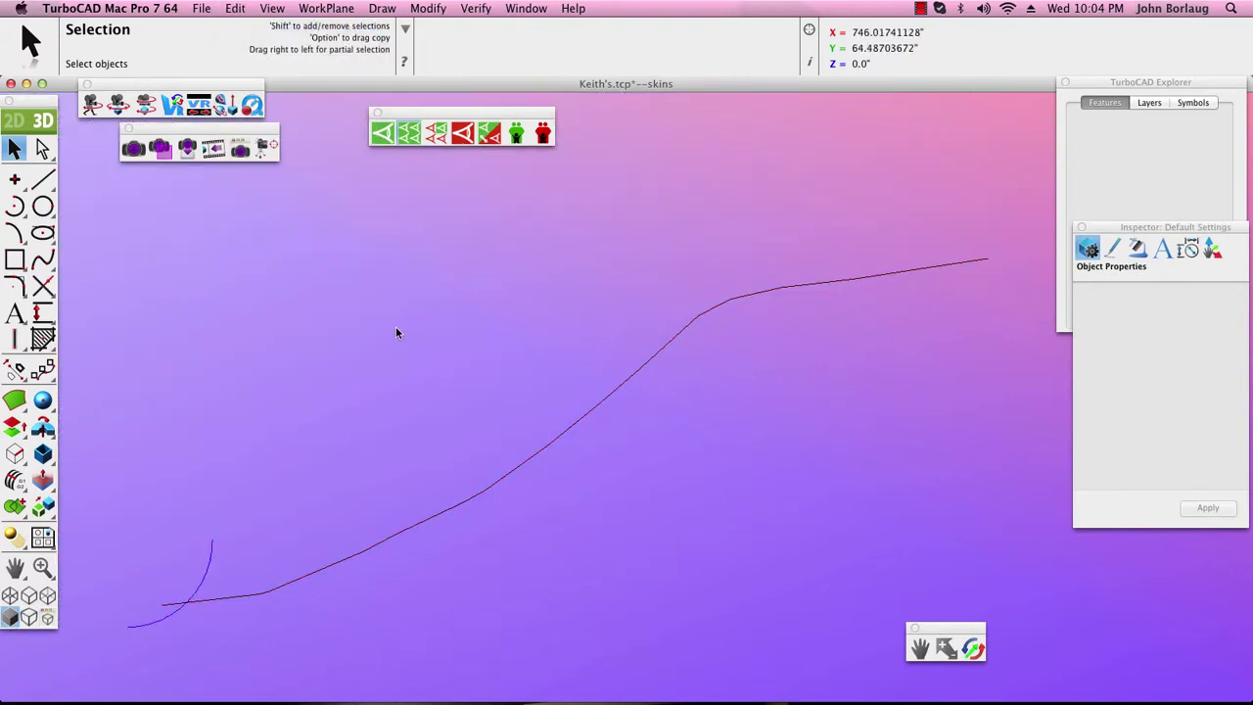
Create a One Rail Sweep Surface with Sweep In Place, using the arc as the profile and the long spline as the rail
click(42, 427)
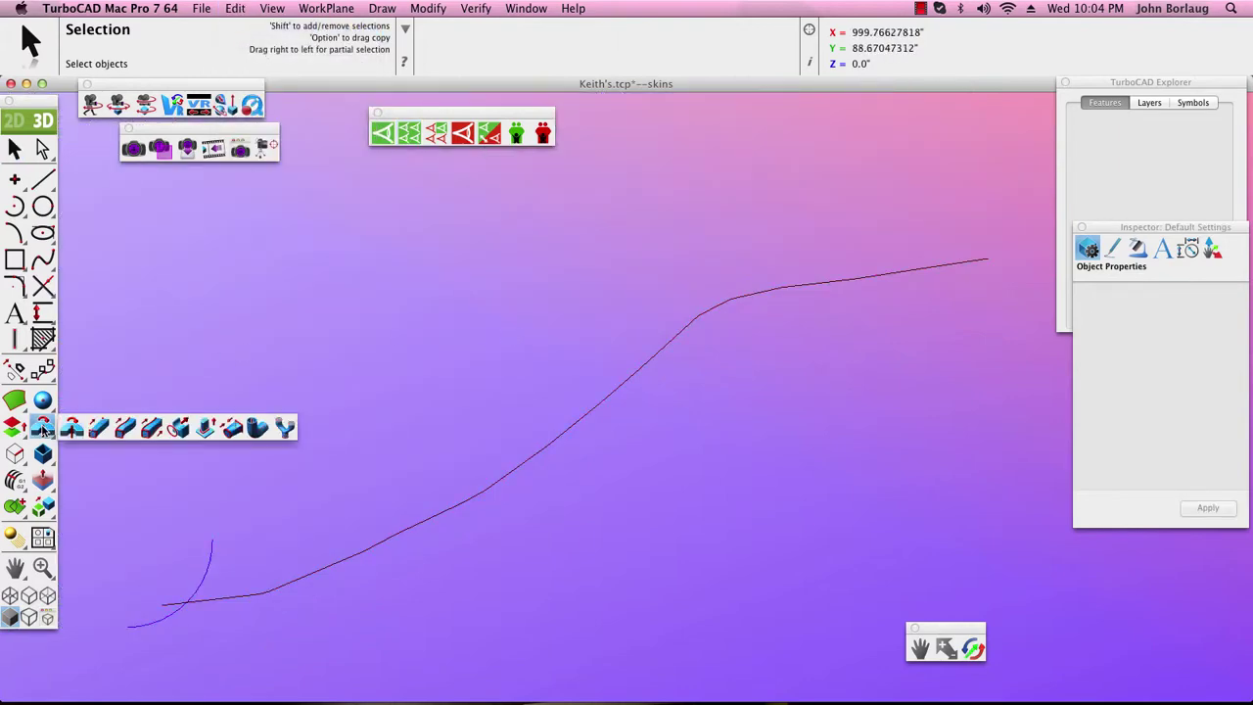
click(128, 431)
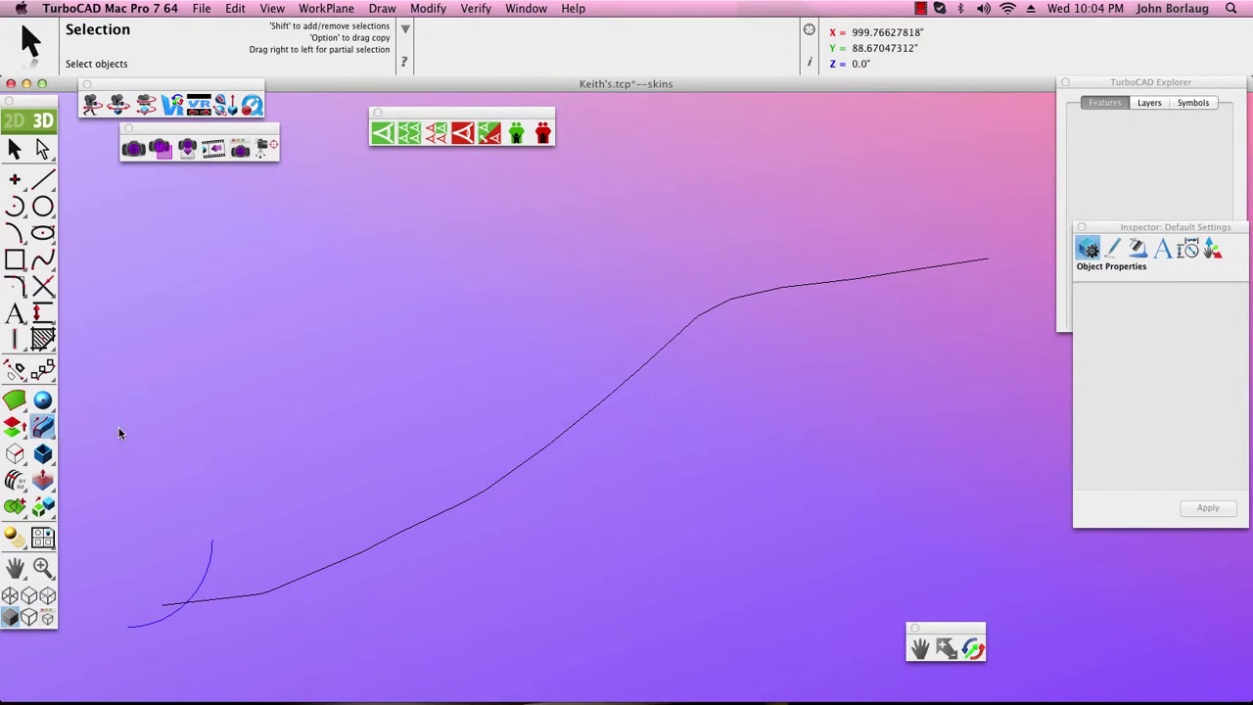
click(13, 402)
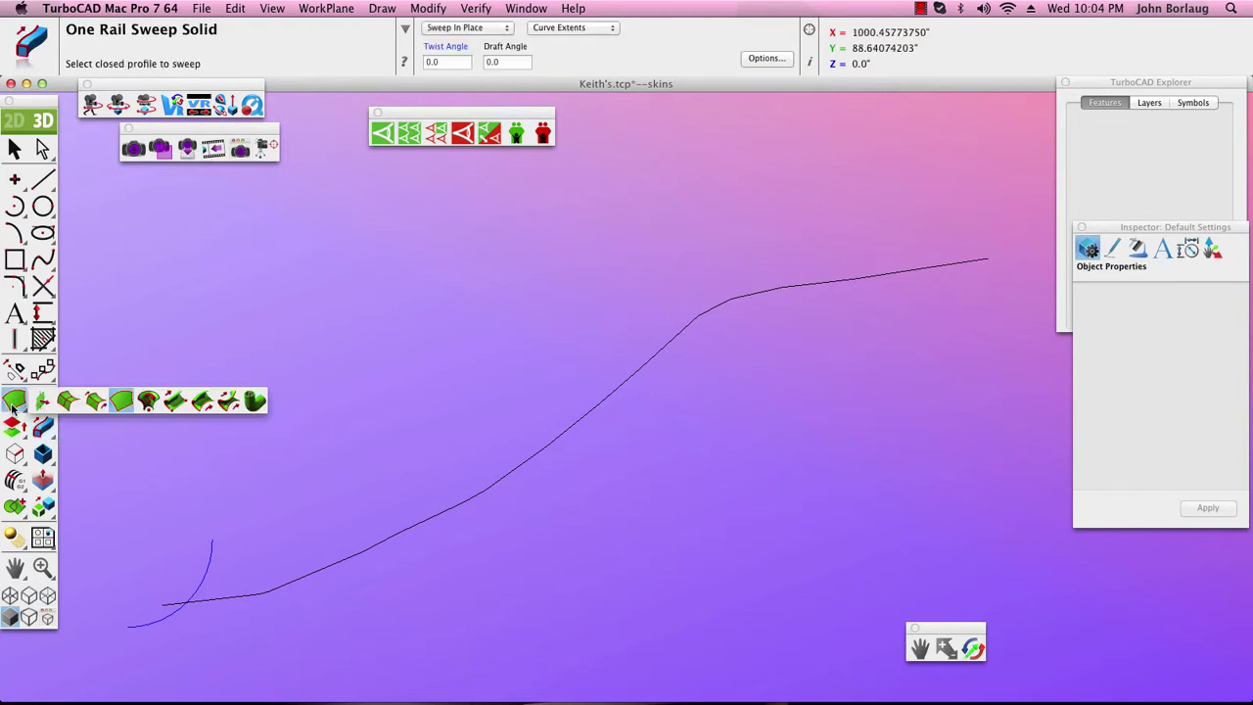
click(196, 398)
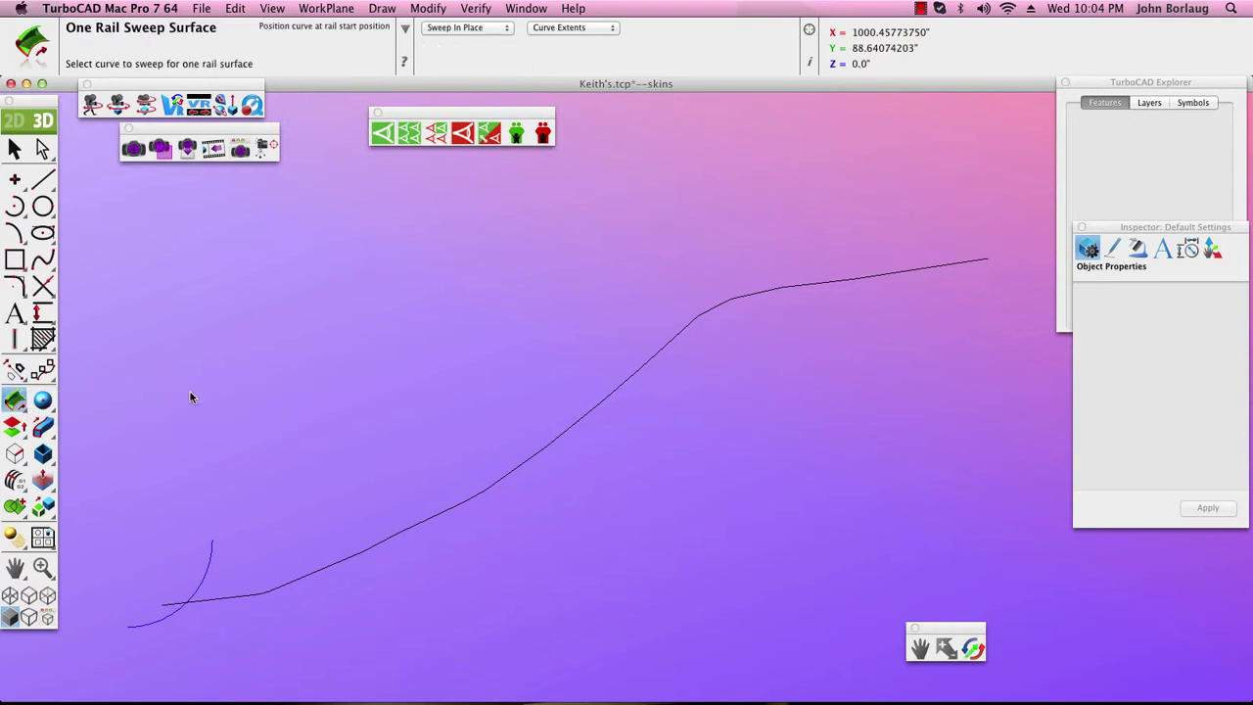
click(211, 560)
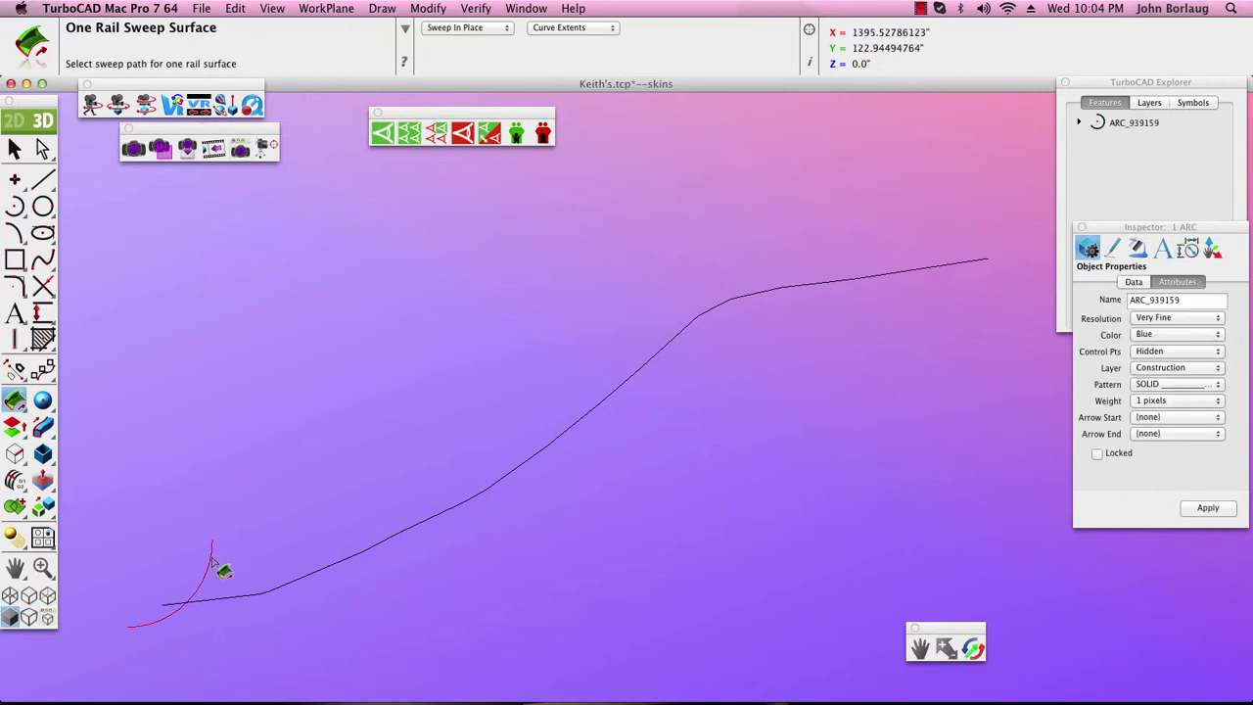
click(264, 594)
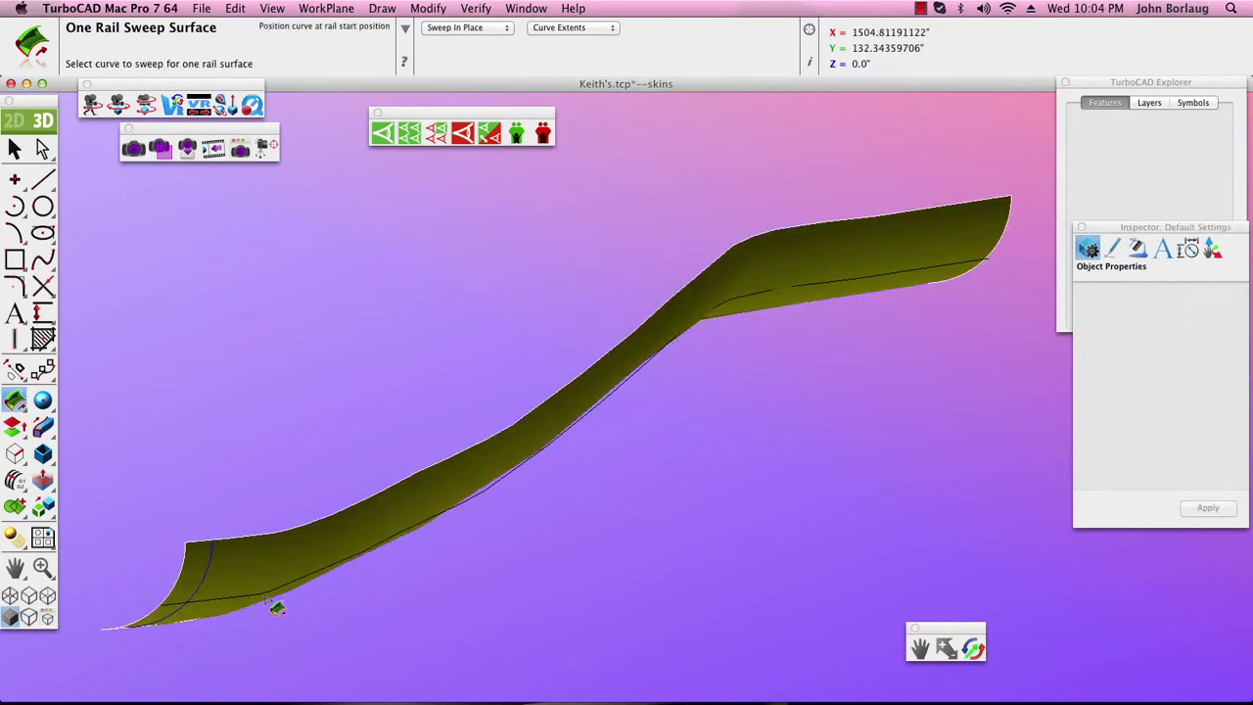
Show all hidden objects around the swept lower fuselage surface and switch to the Front view
click(13, 147)
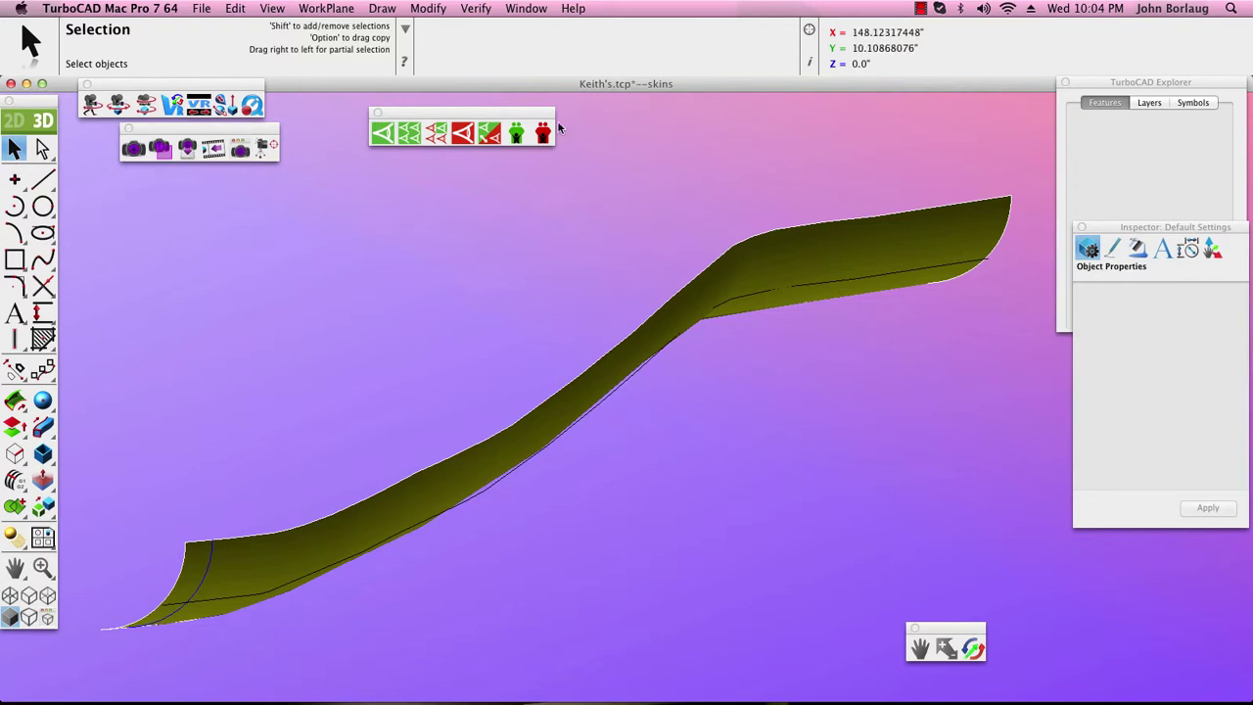
click(412, 138)
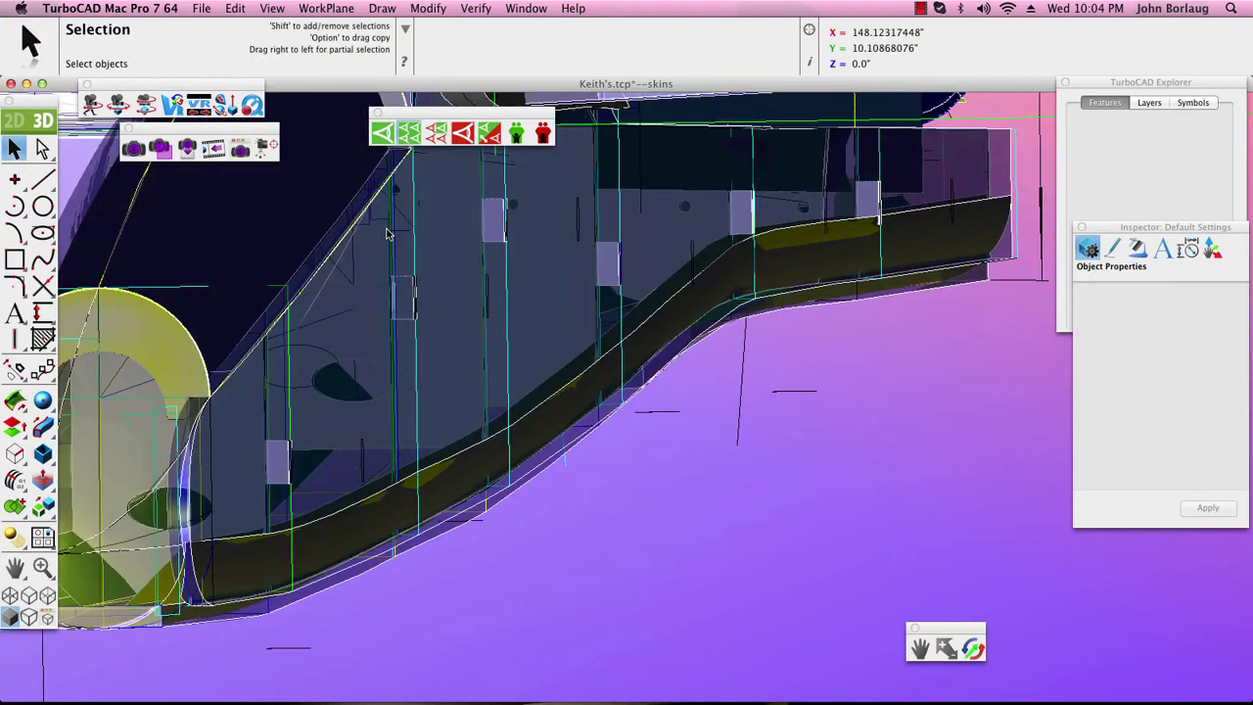
click(271, 9)
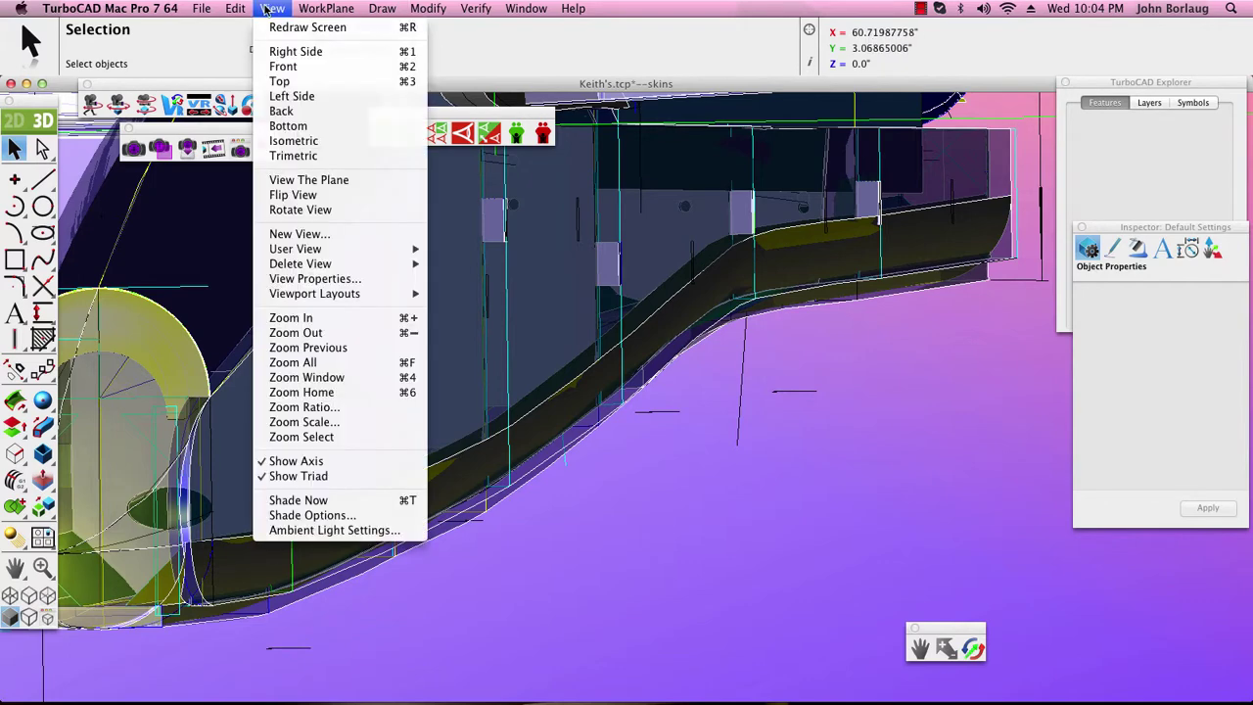
click(284, 65)
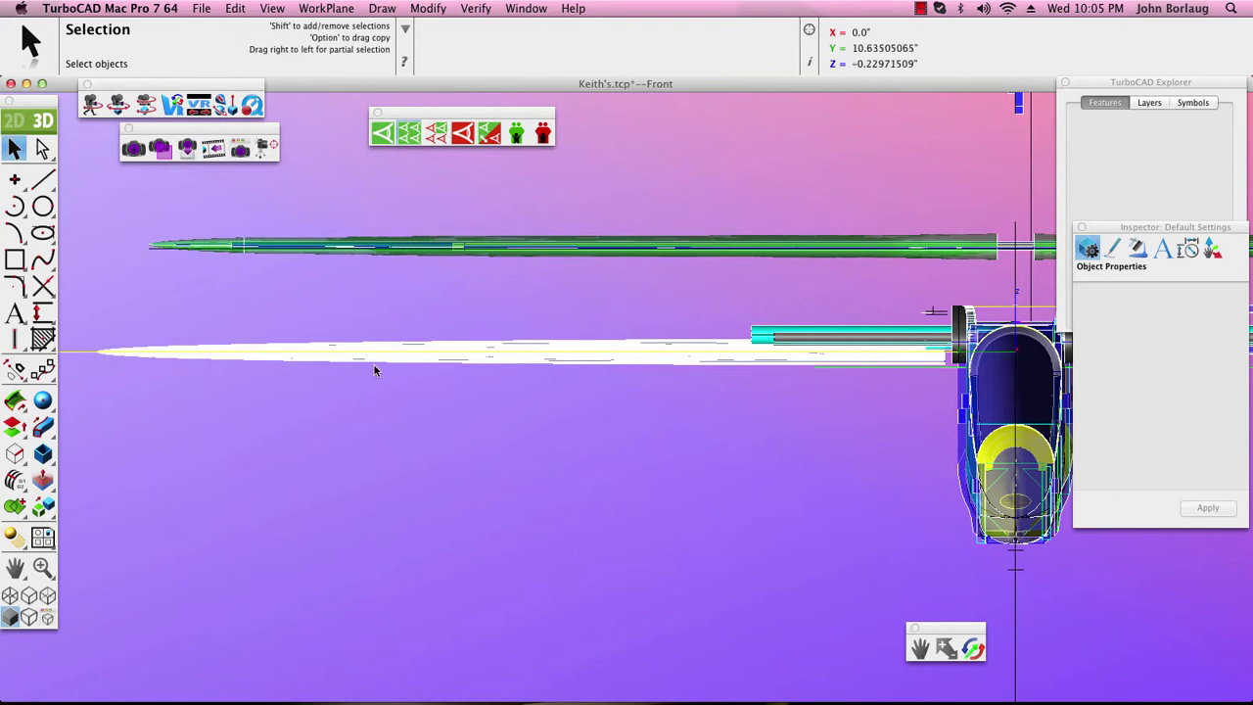
Examine the fuselage's nose and underside, starting from the Front view and turning the model to an oblique angle from below
key(Right)
key(Right)
key(Right)
key(Right)
key(Right)
key(Right)
key(Right)
key(Right)
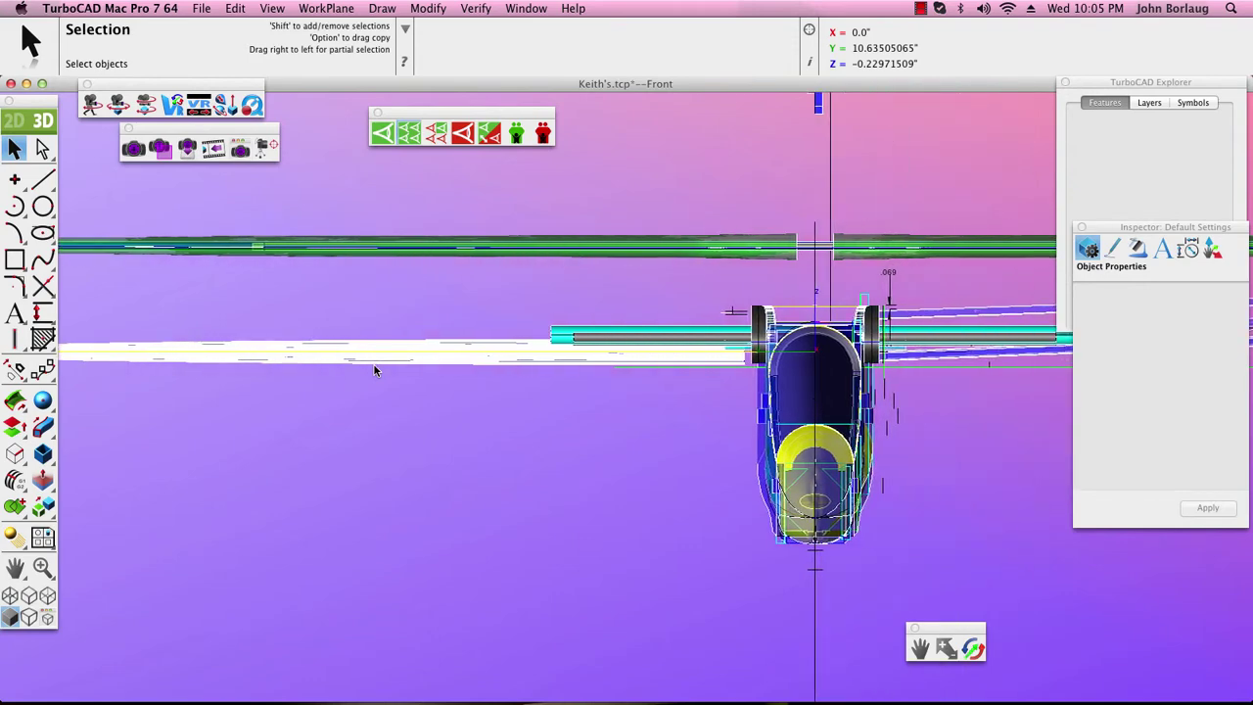
key(Right)
key(shift)
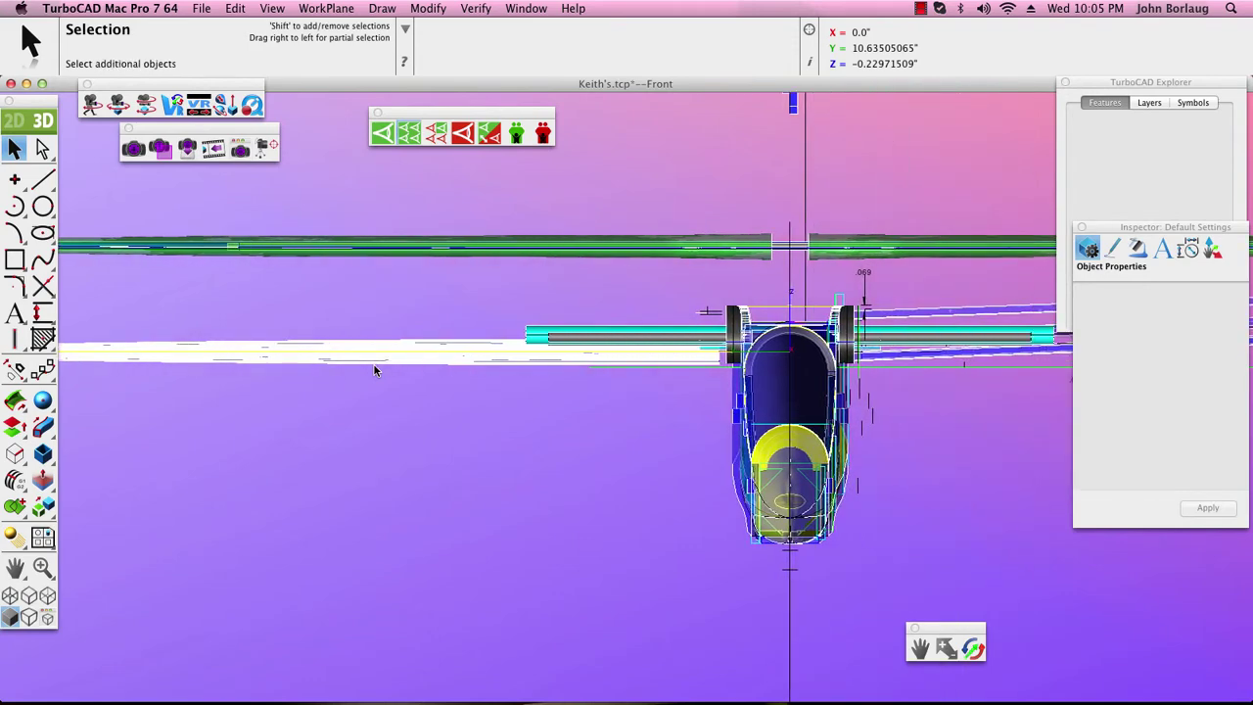
key(shift+Up)
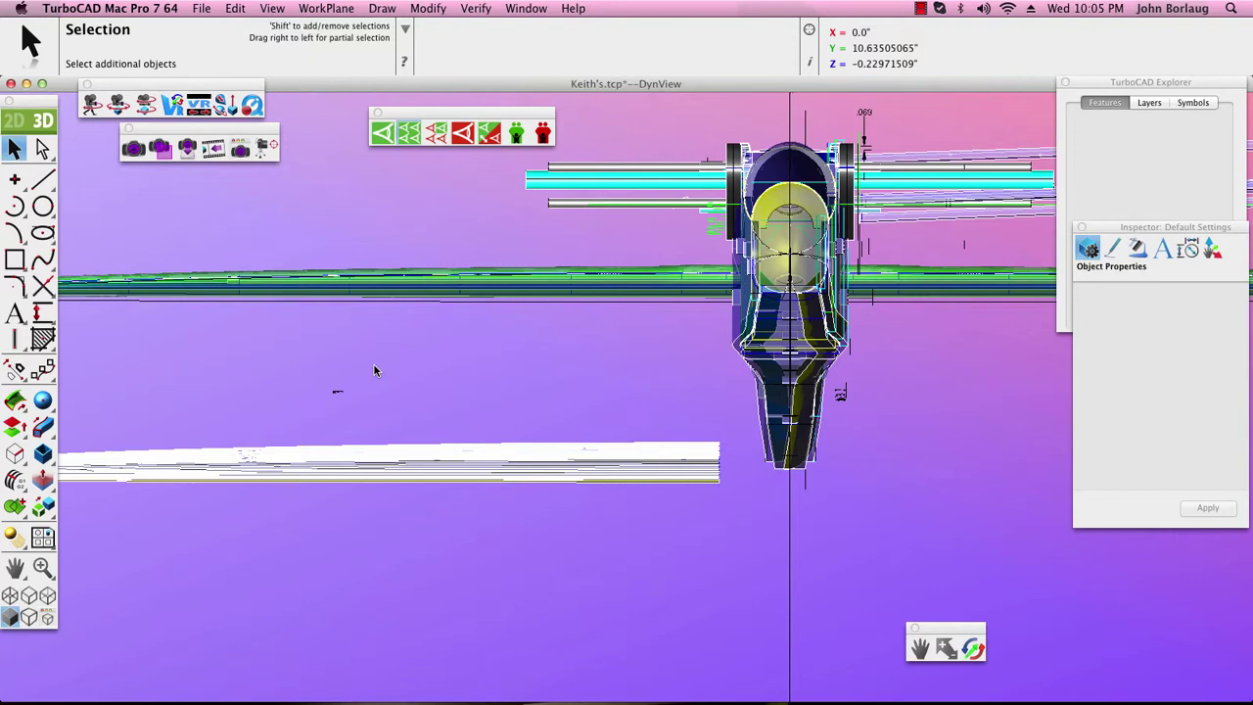
key(shift+Right)
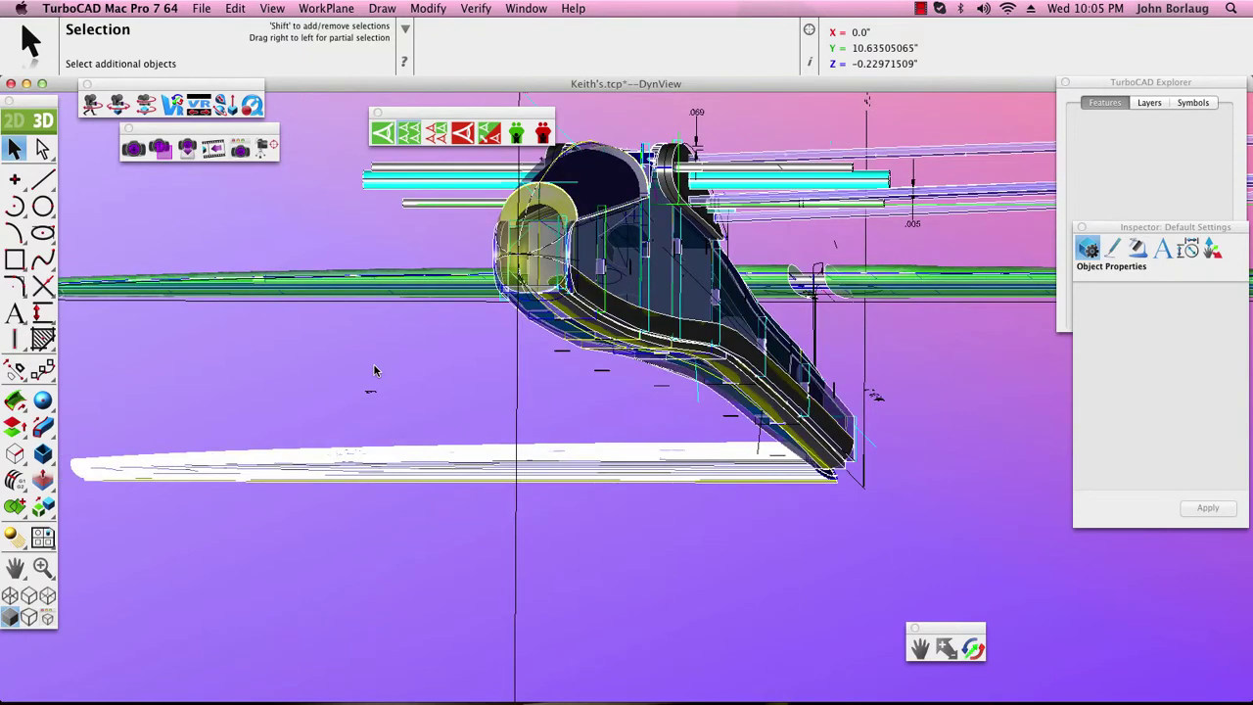
key(Up)
key(Up)
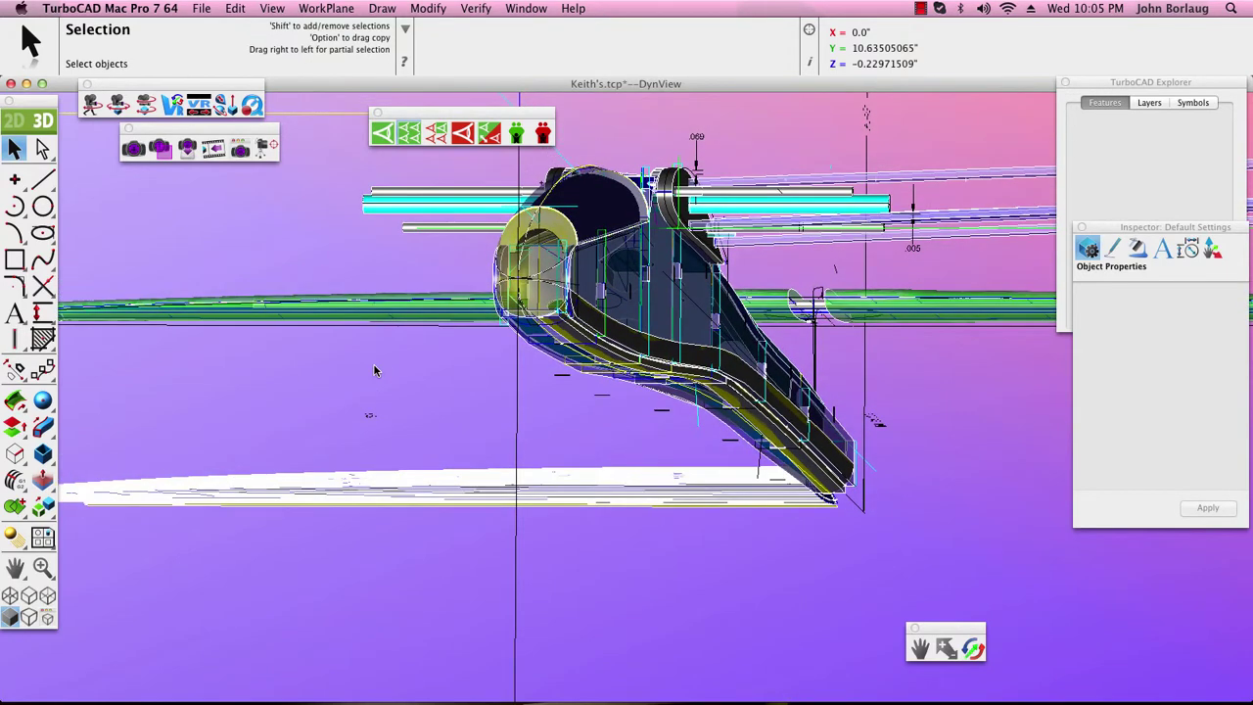
Inspect the lower fuselage surface up close, and render the entire window in User Specified mode with shadows off
click(42, 567)
drag(507, 370, 699, 270)
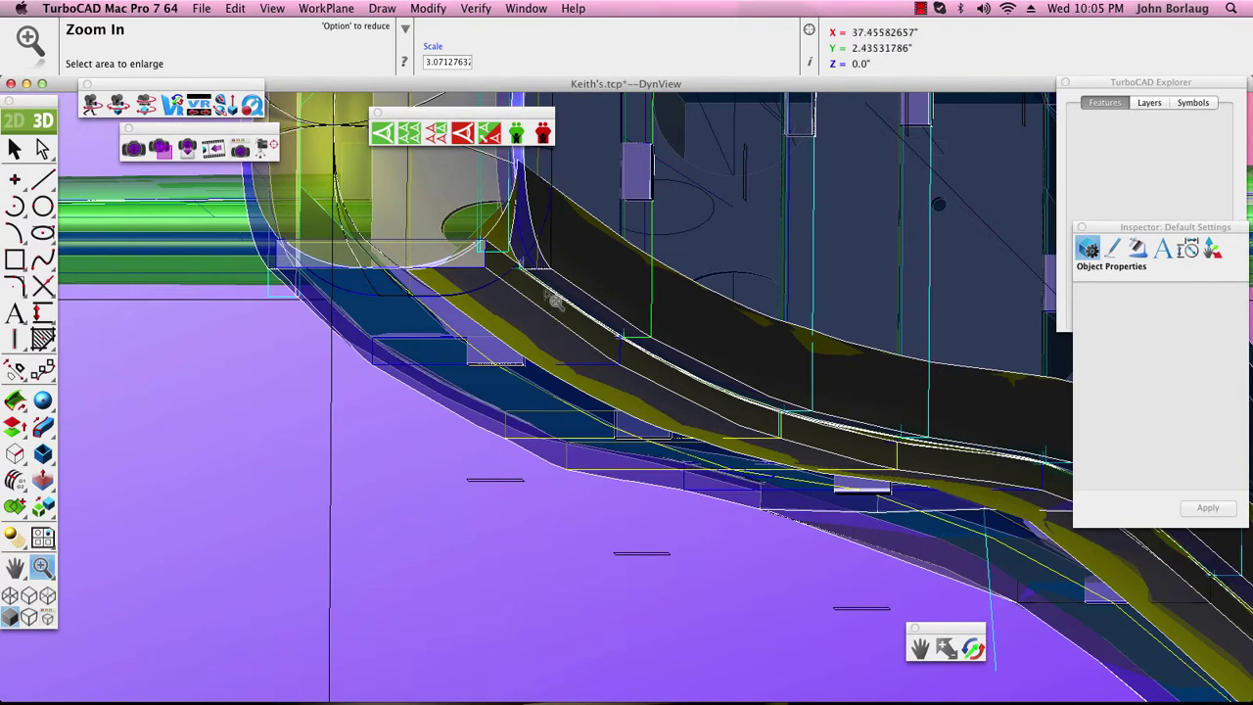
click(134, 151)
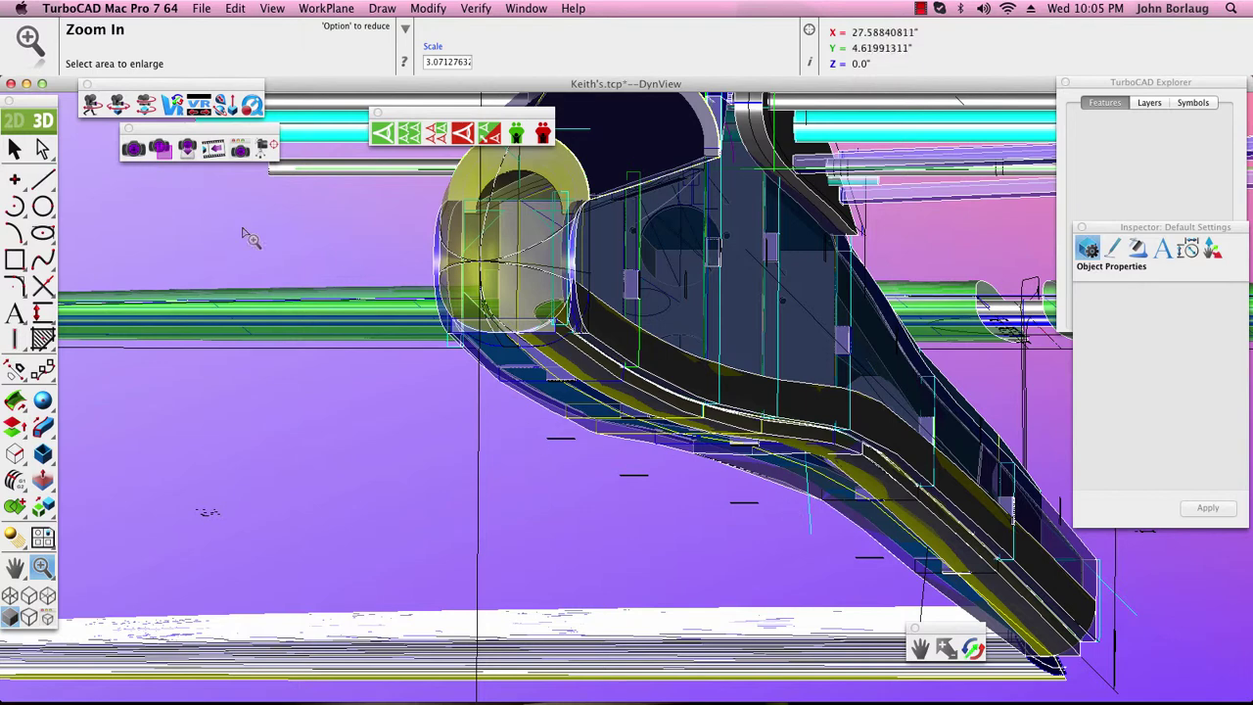
click(133, 149)
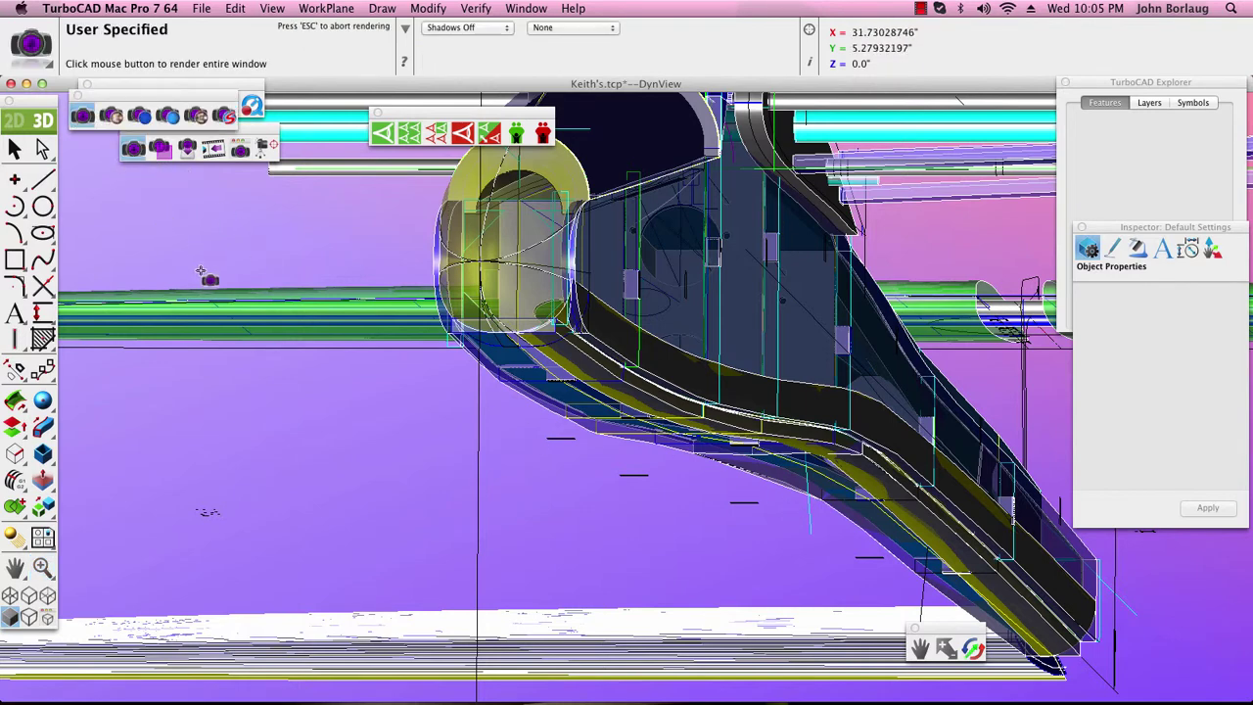
click(217, 235)
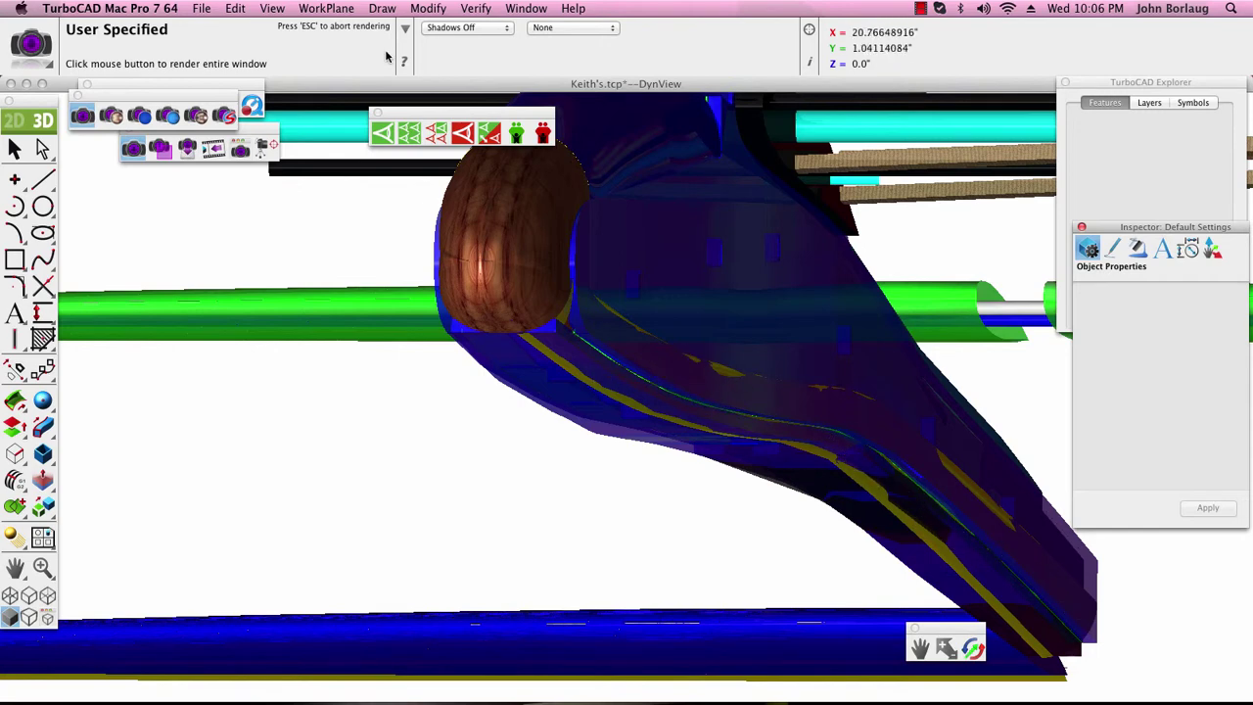
Switch to the Isometric view and inspect the joint between the two horizontal stabilizer halves
click(272, 9)
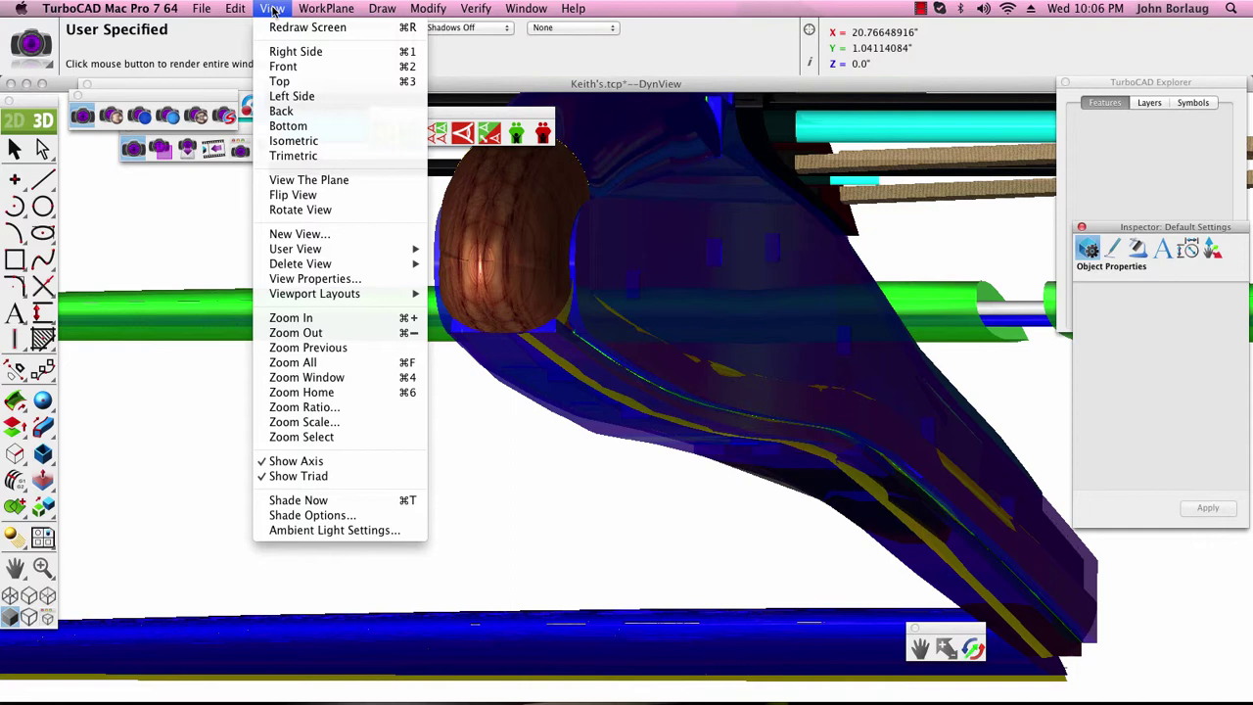
click(290, 141)
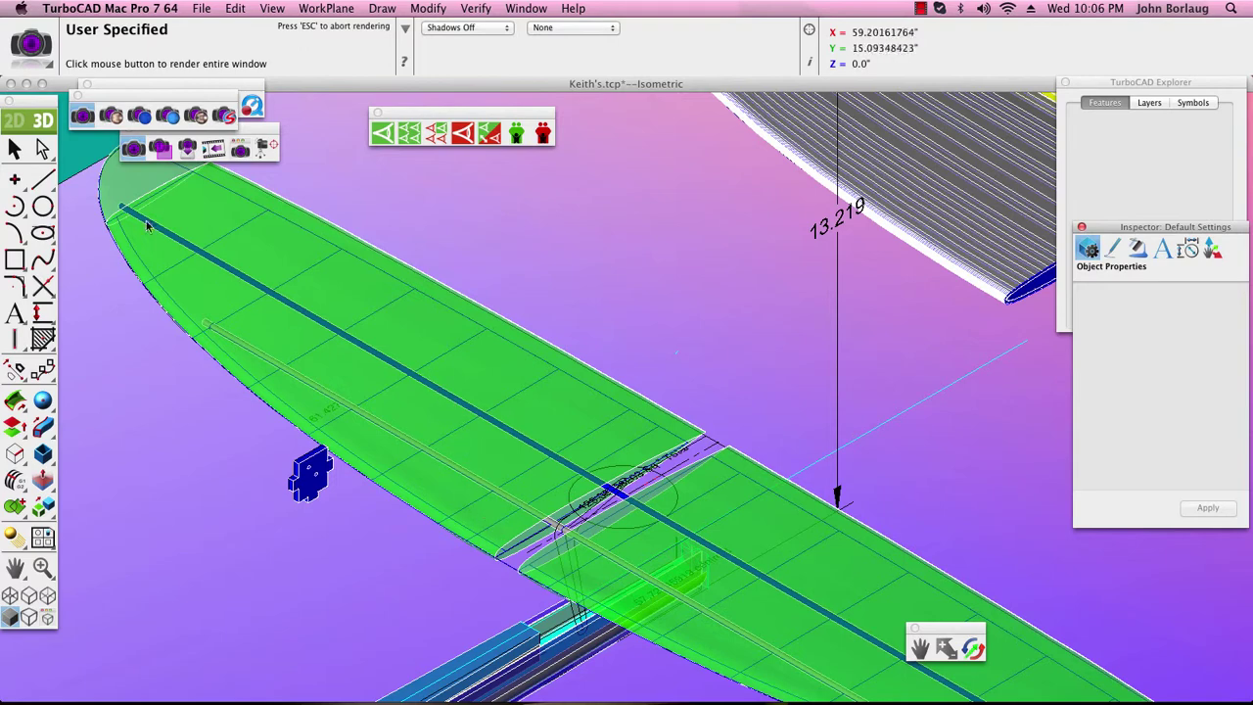
key(Escape)
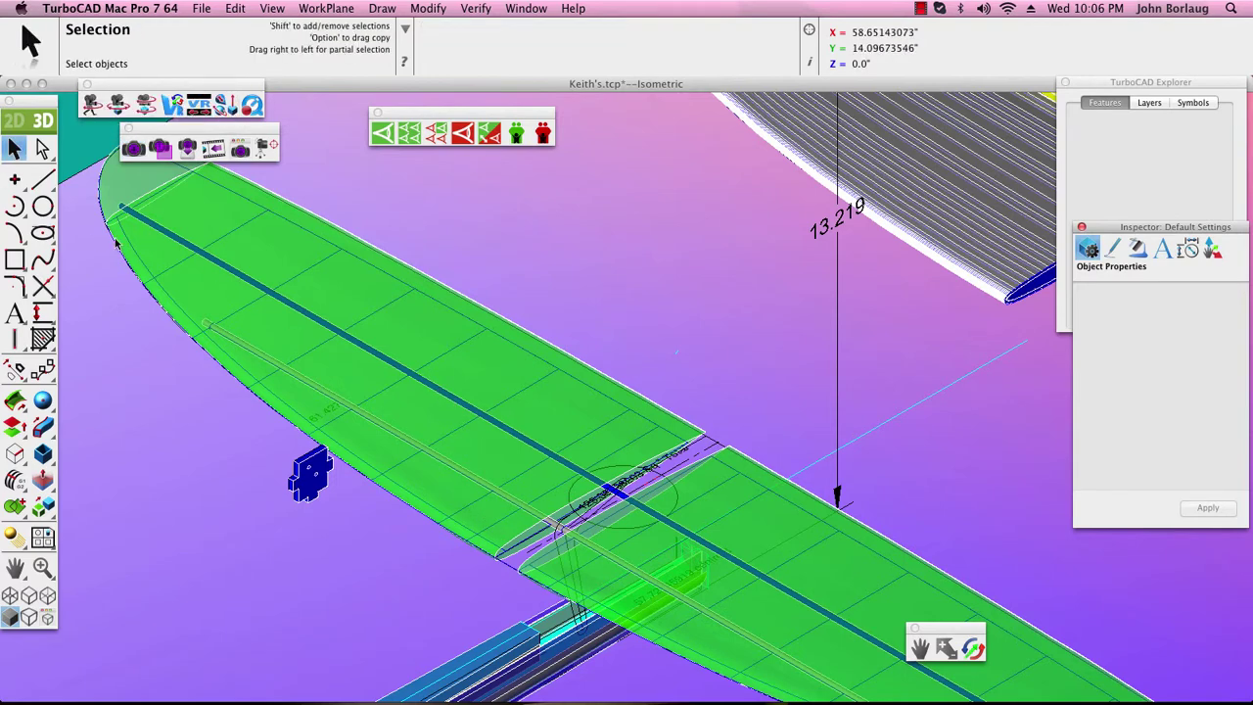
click(134, 389)
key(super+minus)
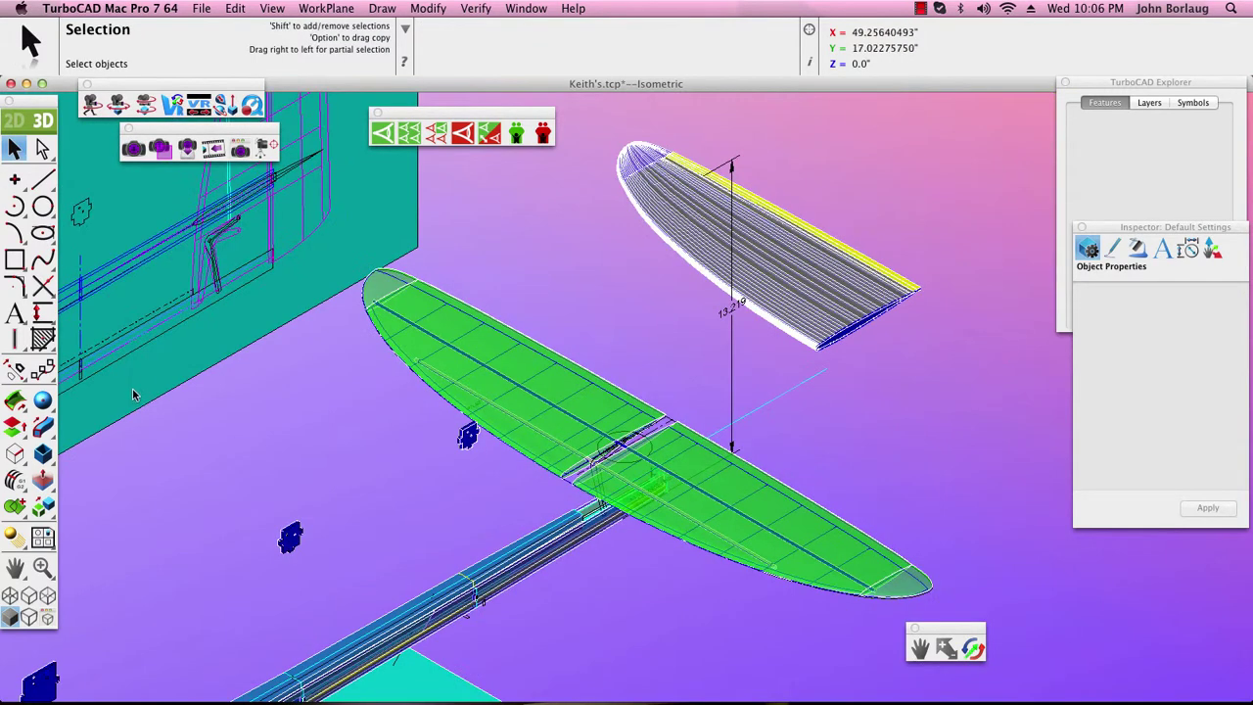
click(42, 568)
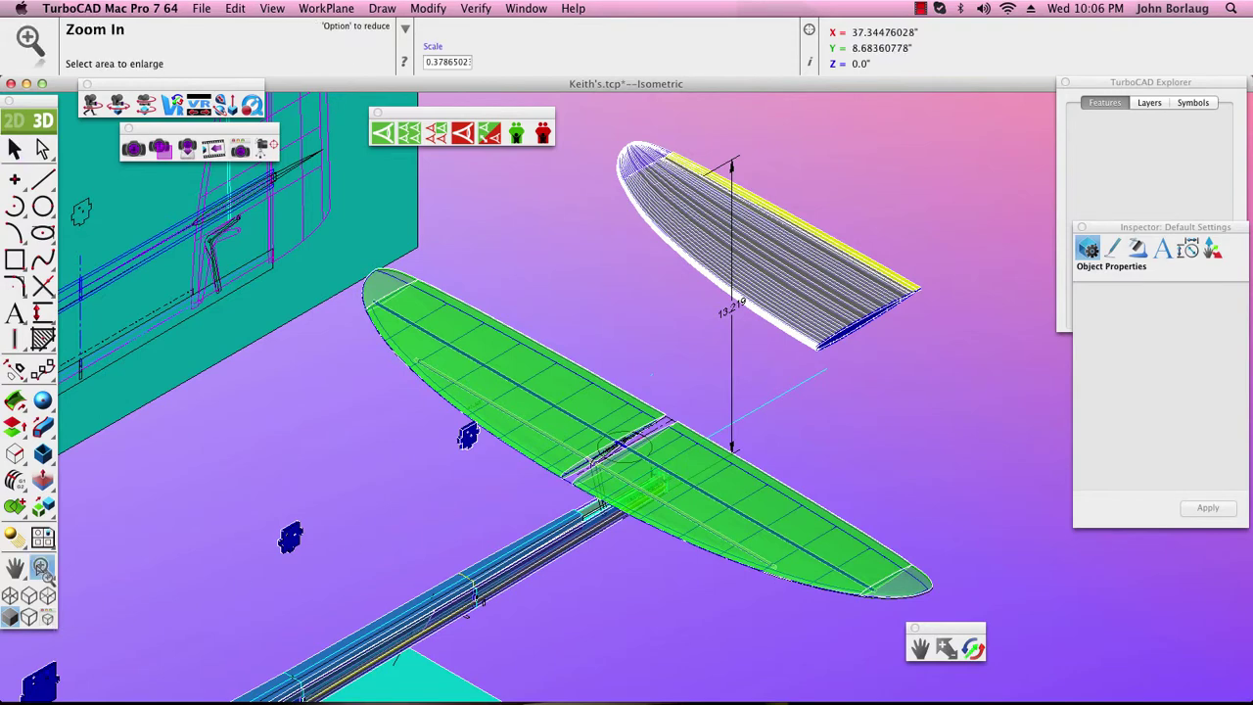
drag(521, 536, 742, 414)
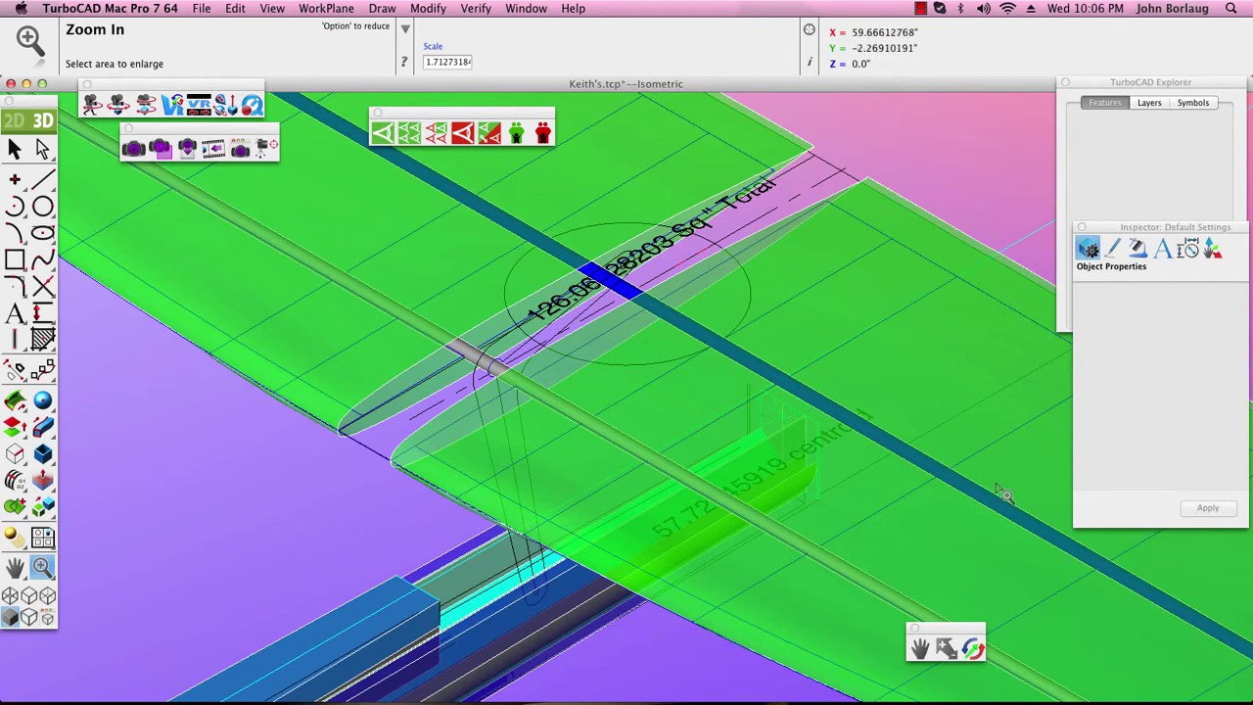
Make the Vert Stab layer visible and view the fin together with the horizontal stabilizer
click(1150, 86)
click(1149, 103)
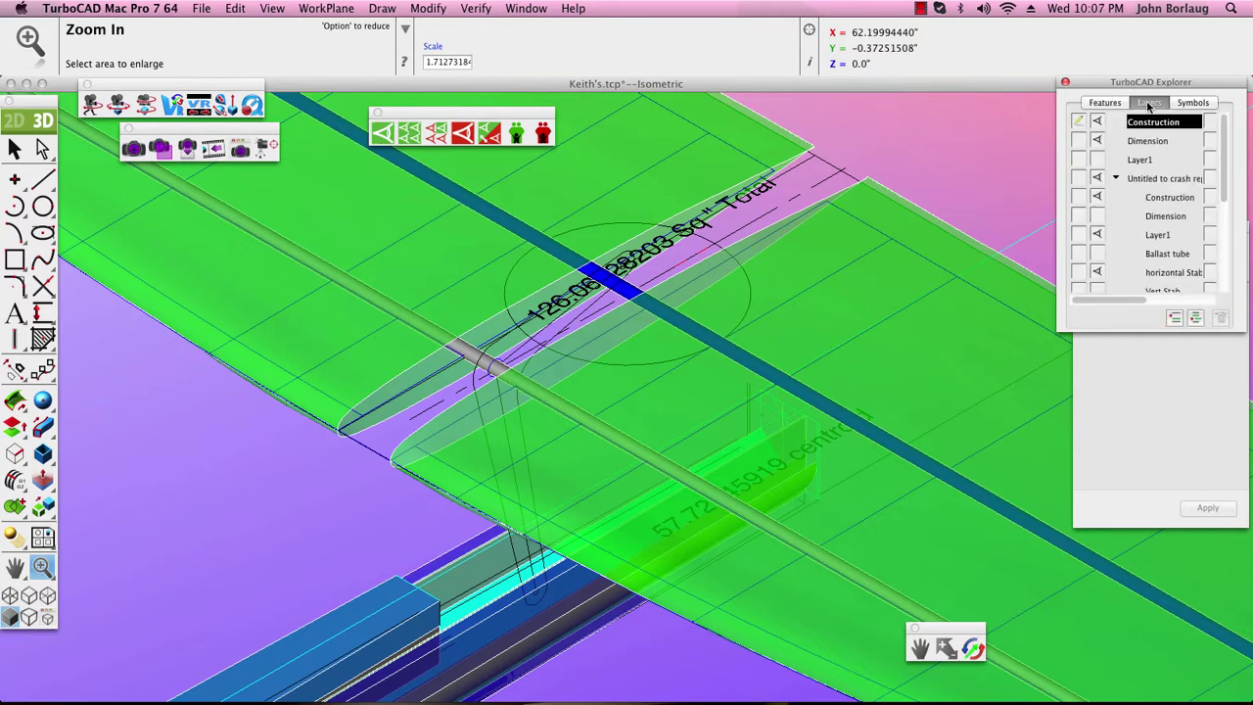
drag(1222, 197, 1220, 216)
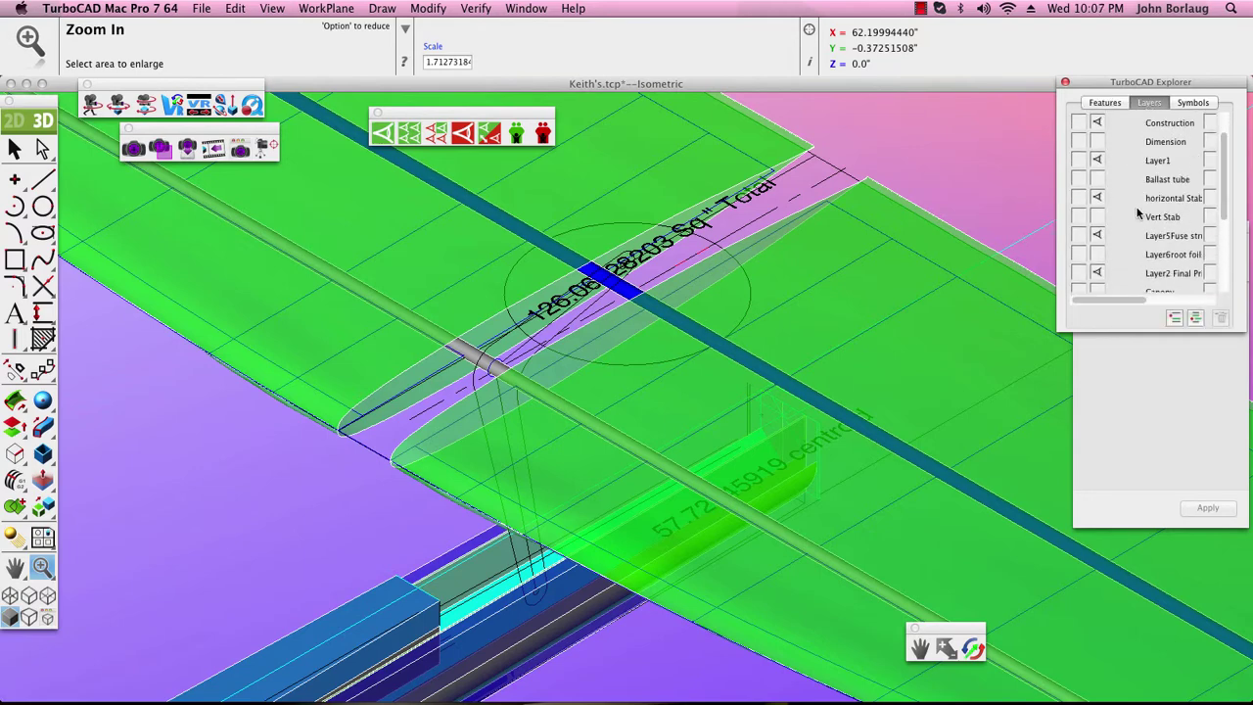
click(1097, 216)
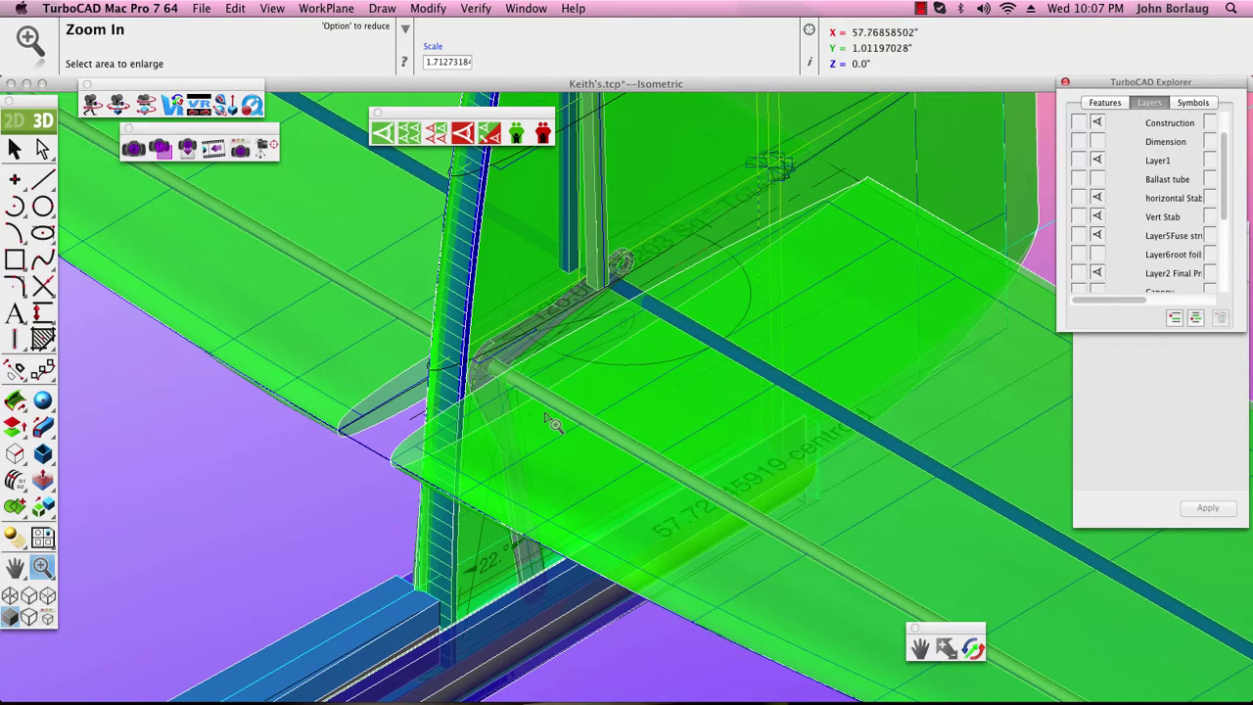
alt+click(521, 487)
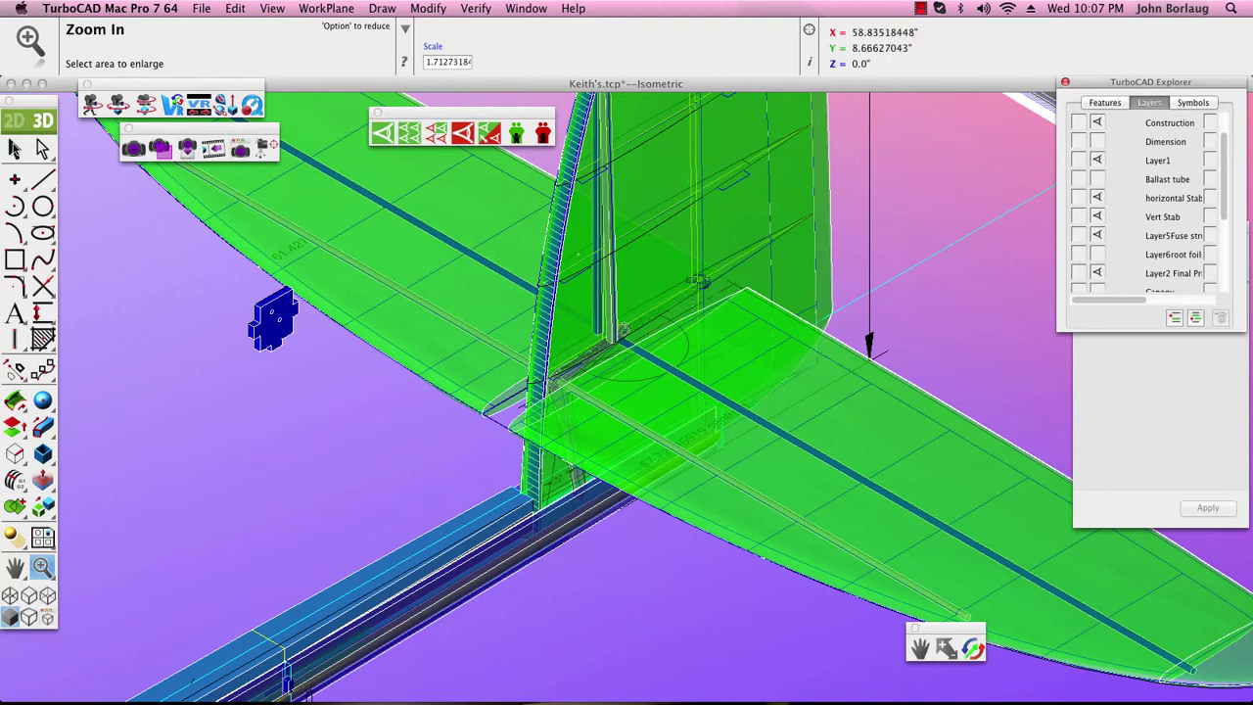
key(Escape)
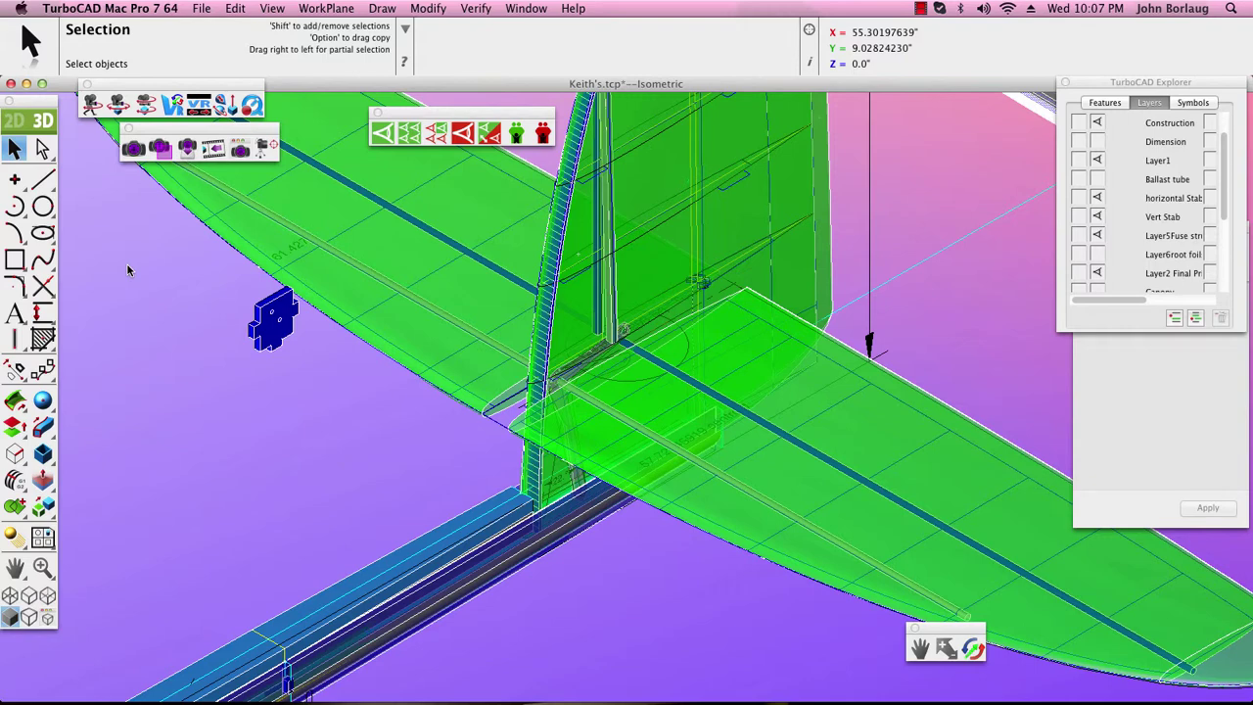
Switch to the Left Side view and inspect the long, narrow panel layout on the drawing sheet
click(272, 9)
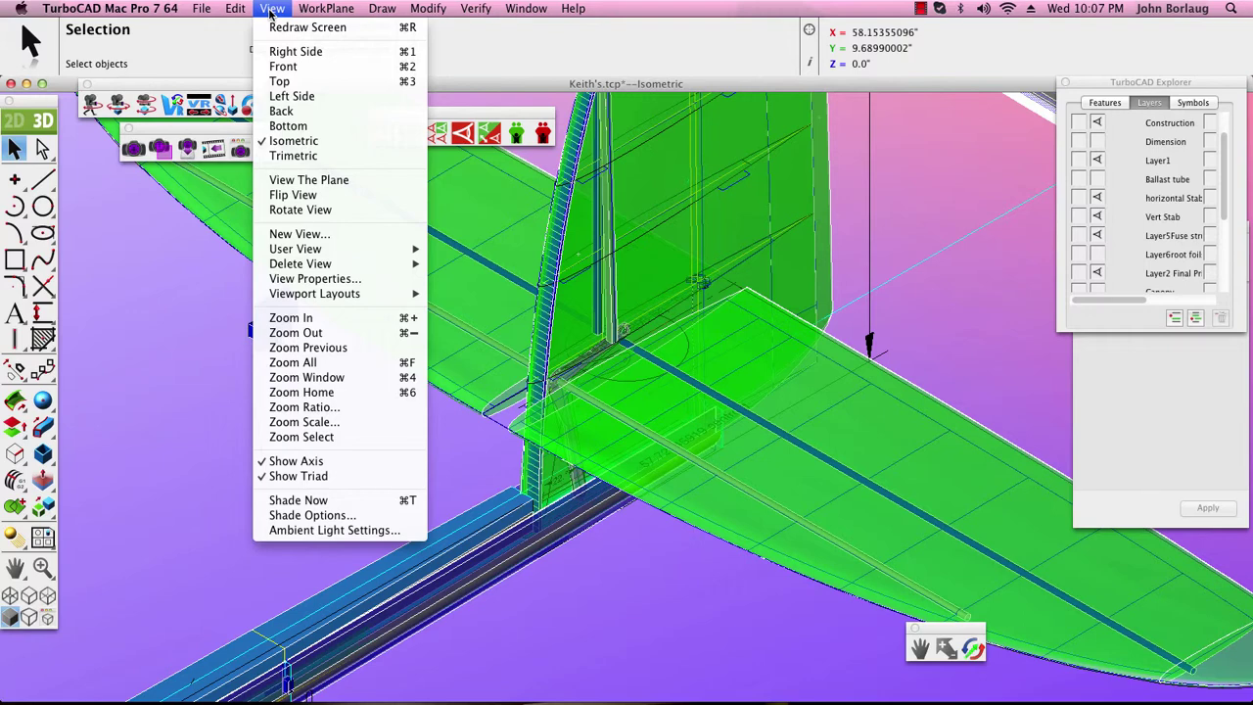
click(292, 96)
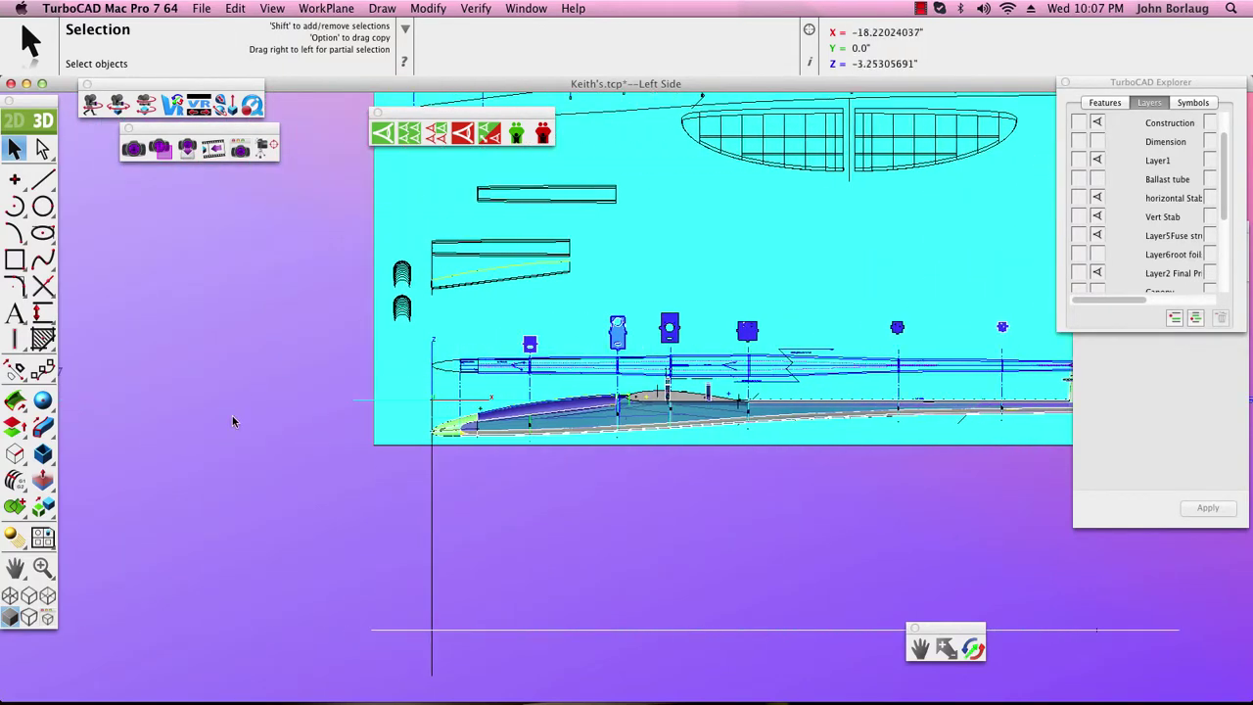
click(42, 568)
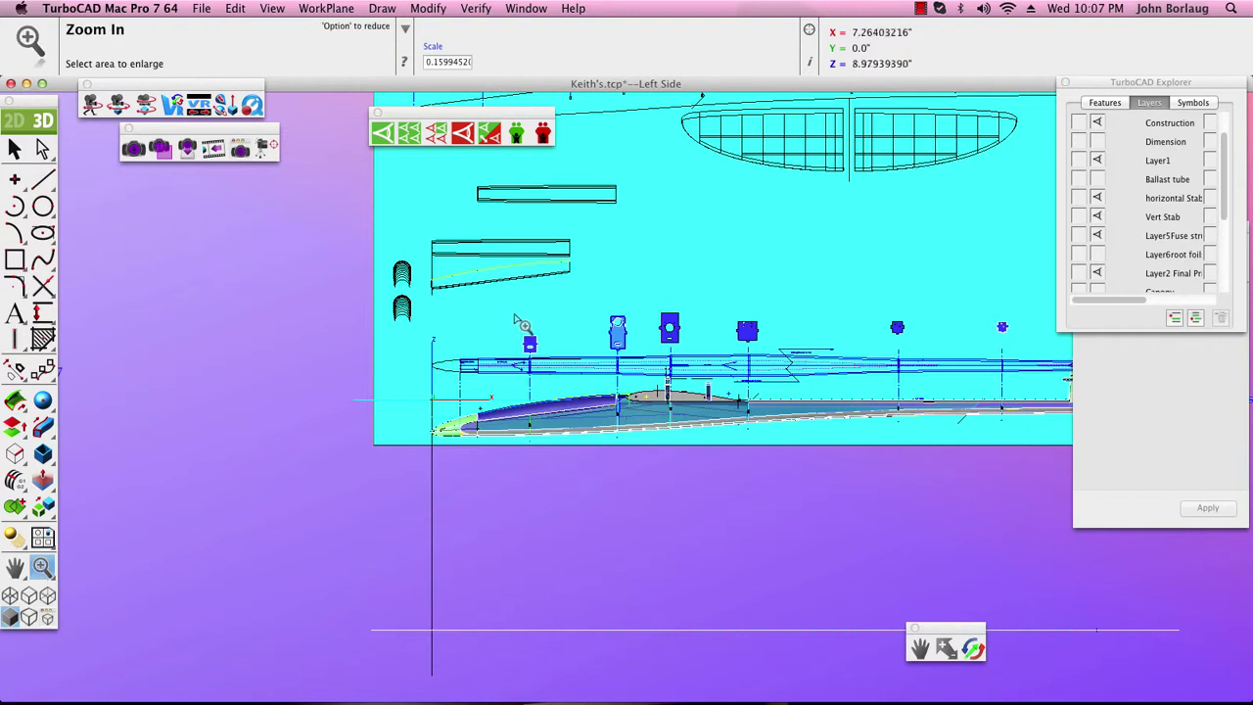
mouse_move(456, 227)
mouse_down()
mouse_move(626, 231)
mouse_move(682, 183)
mouse_move(657, 169)
mouse_up()
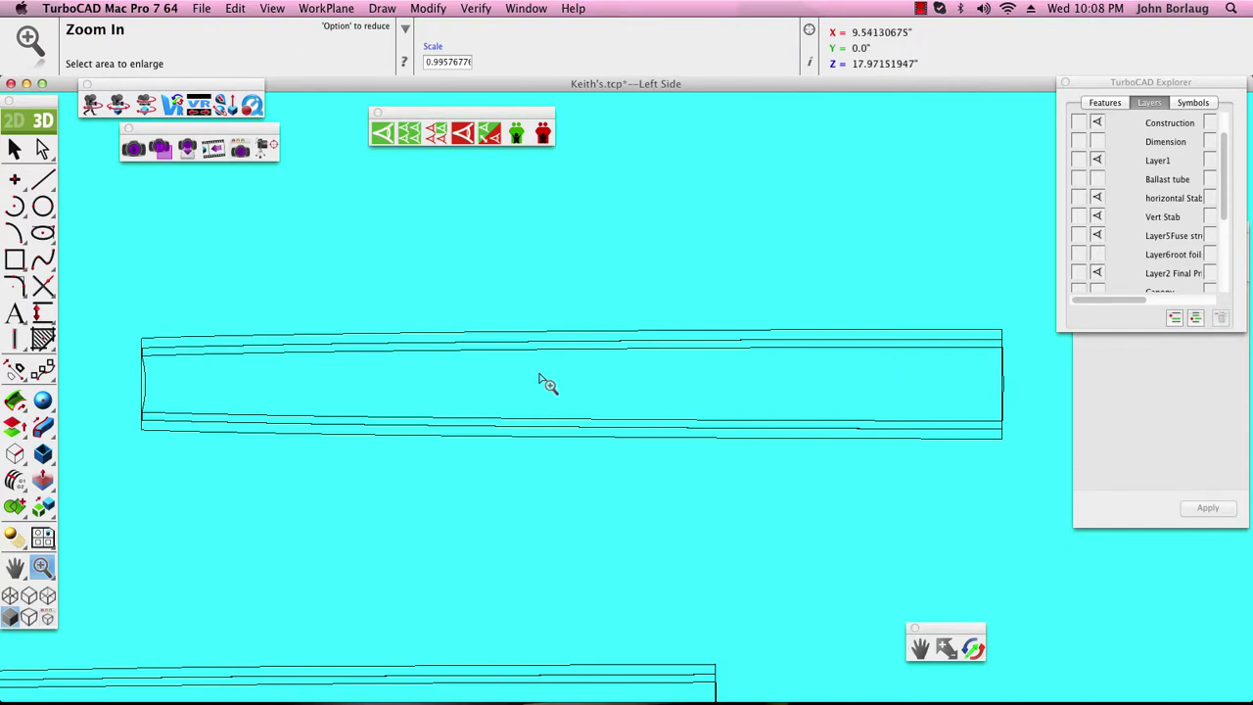
alt+click(661, 499)
alt+click(598, 563)
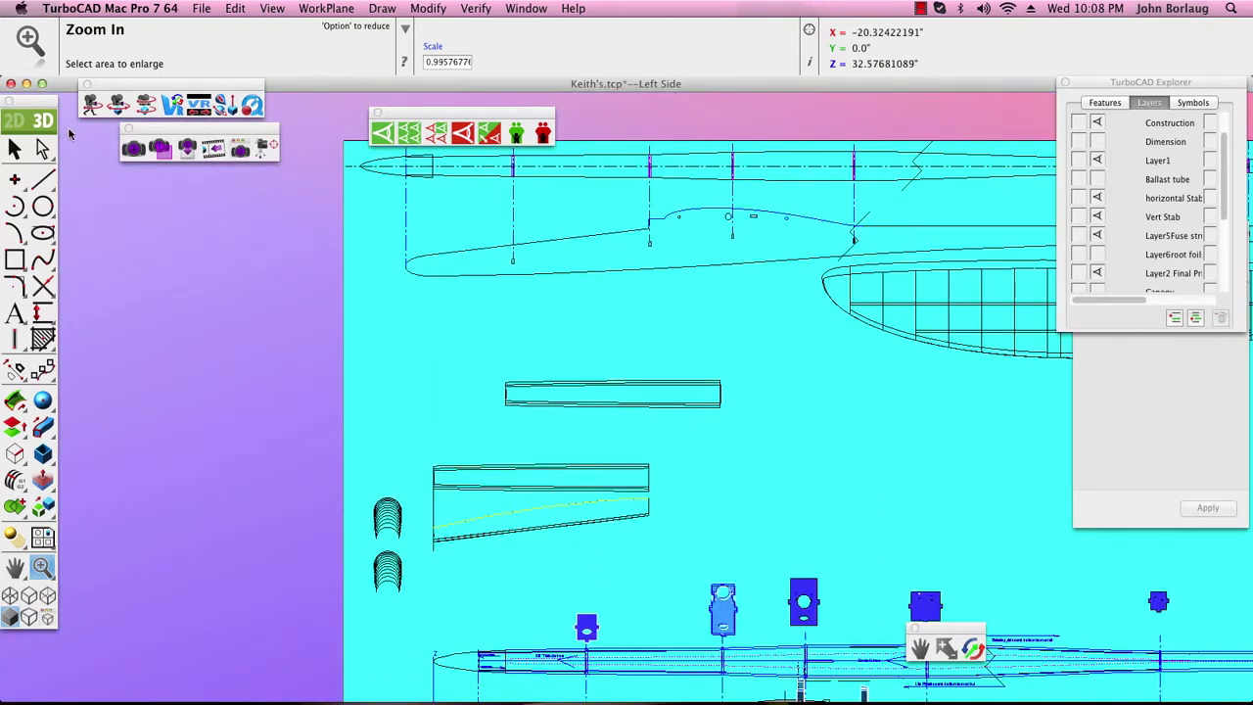
Move the lower group of nested arches horizontally about 7.4 inches off the drawing sheet, and clear the selection
click(14, 148)
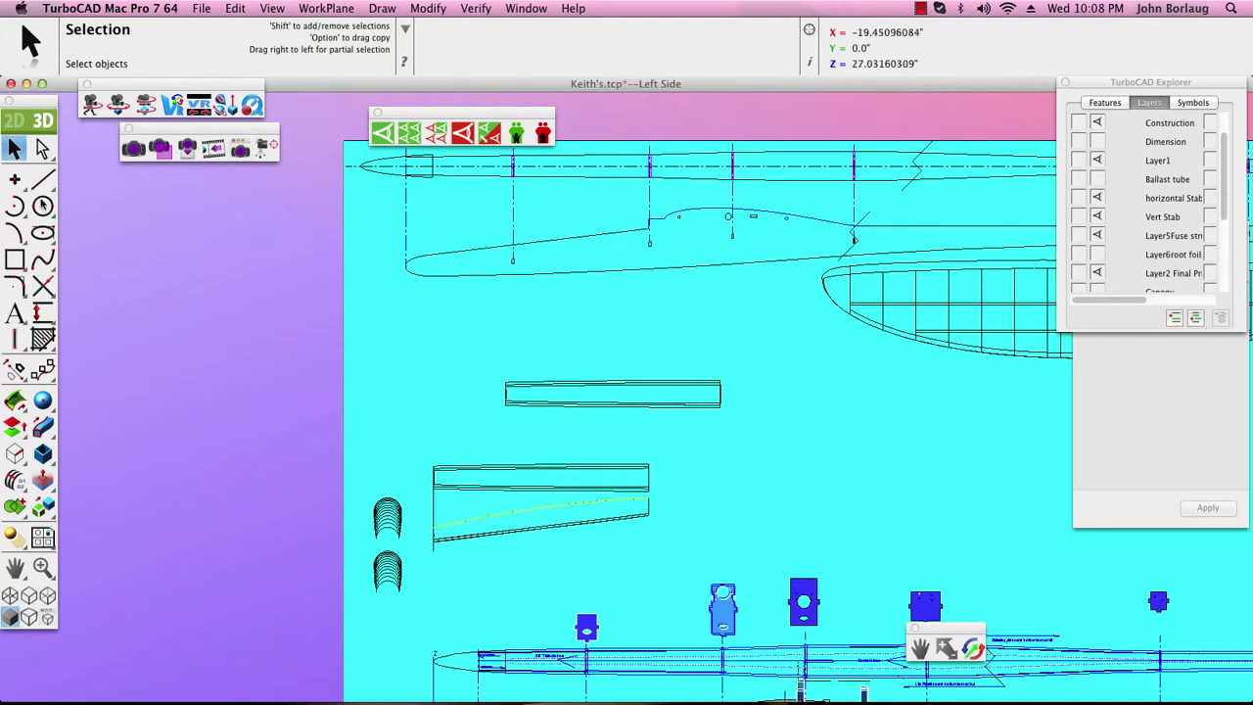
click(390, 514)
click(254, 443)
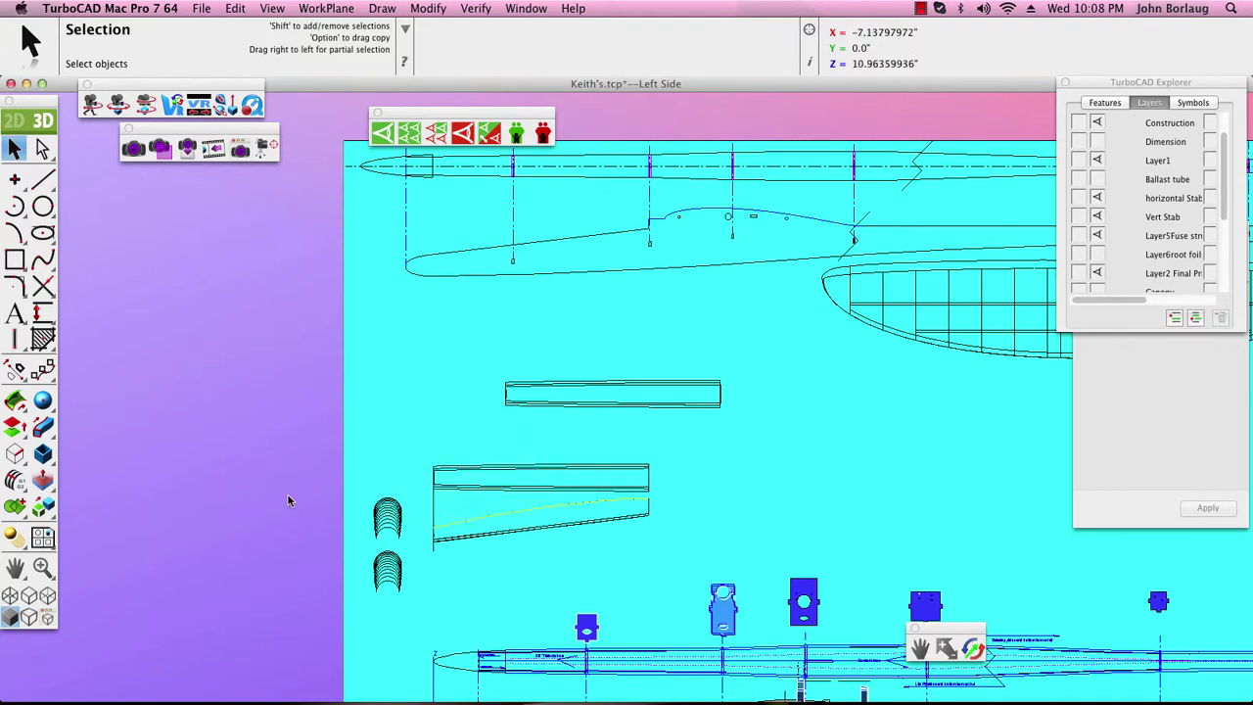
click(389, 578)
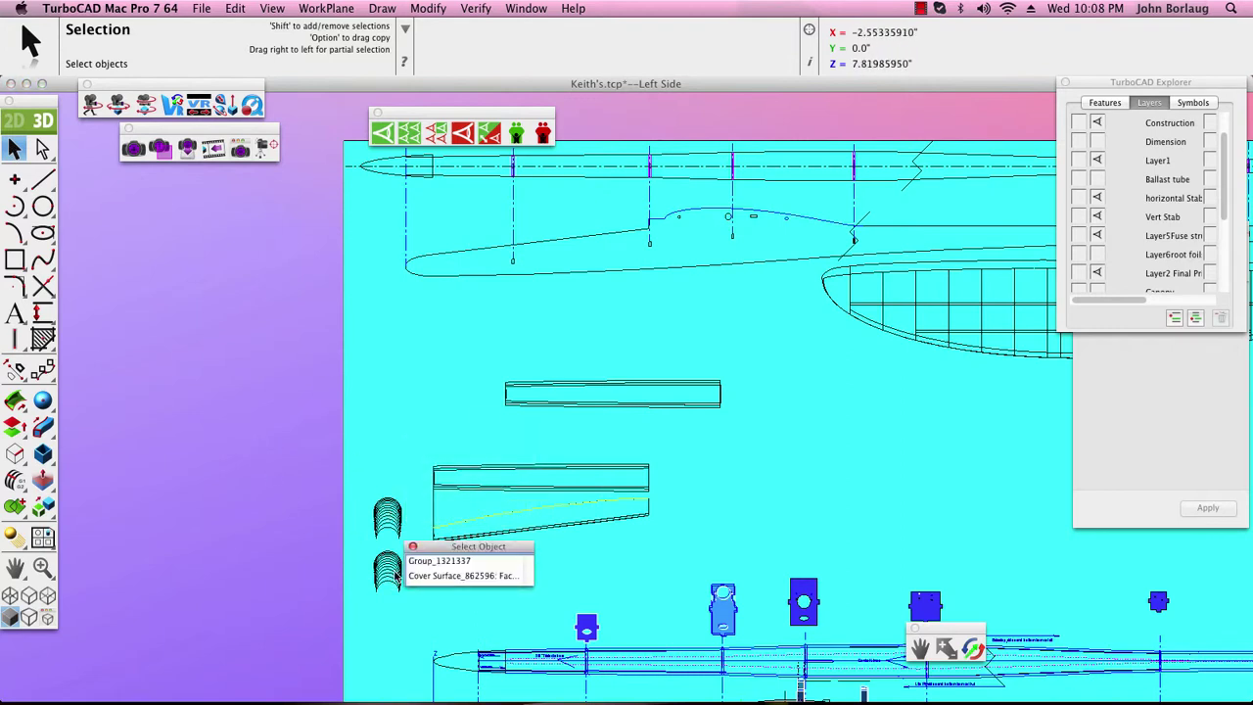
click(420, 561)
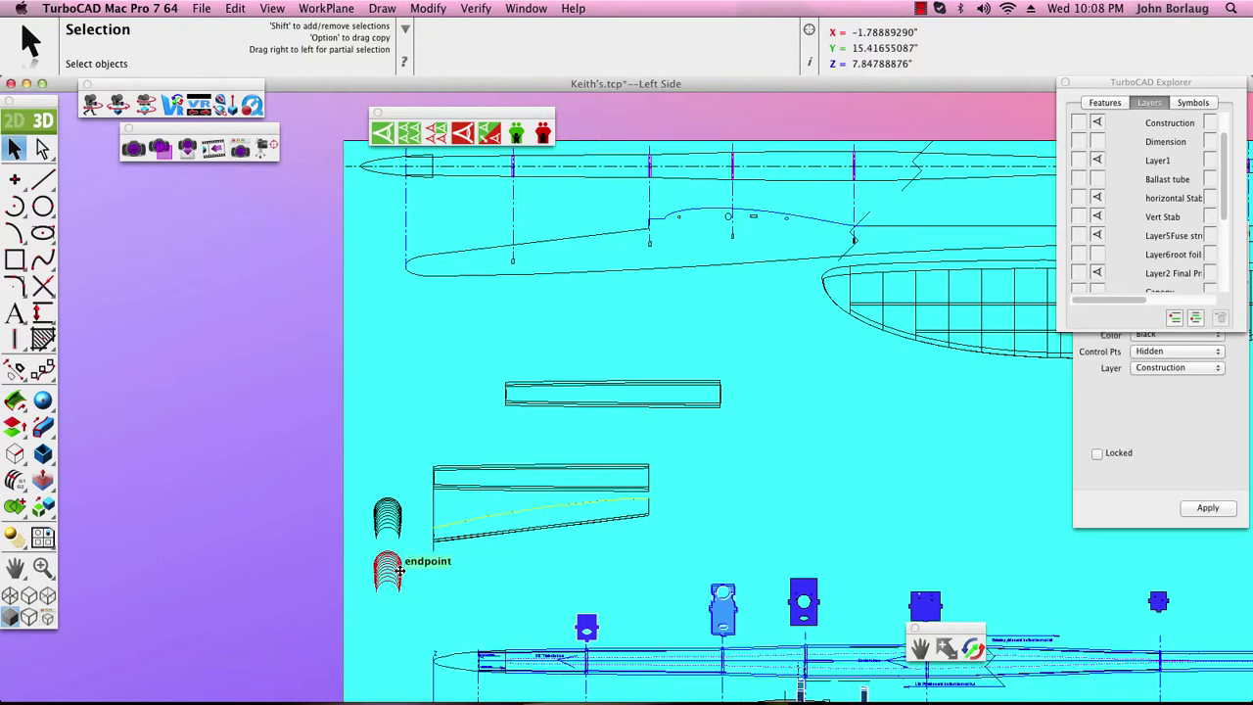
drag(399, 571, 273, 571)
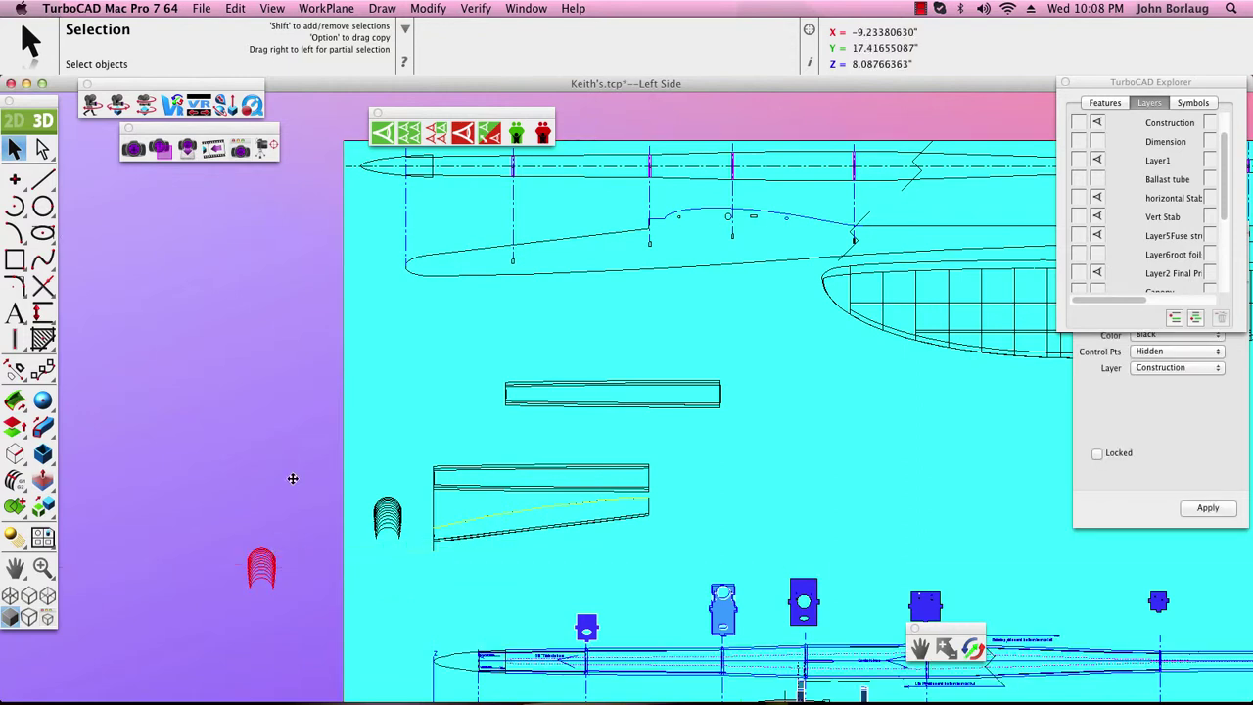
click(290, 429)
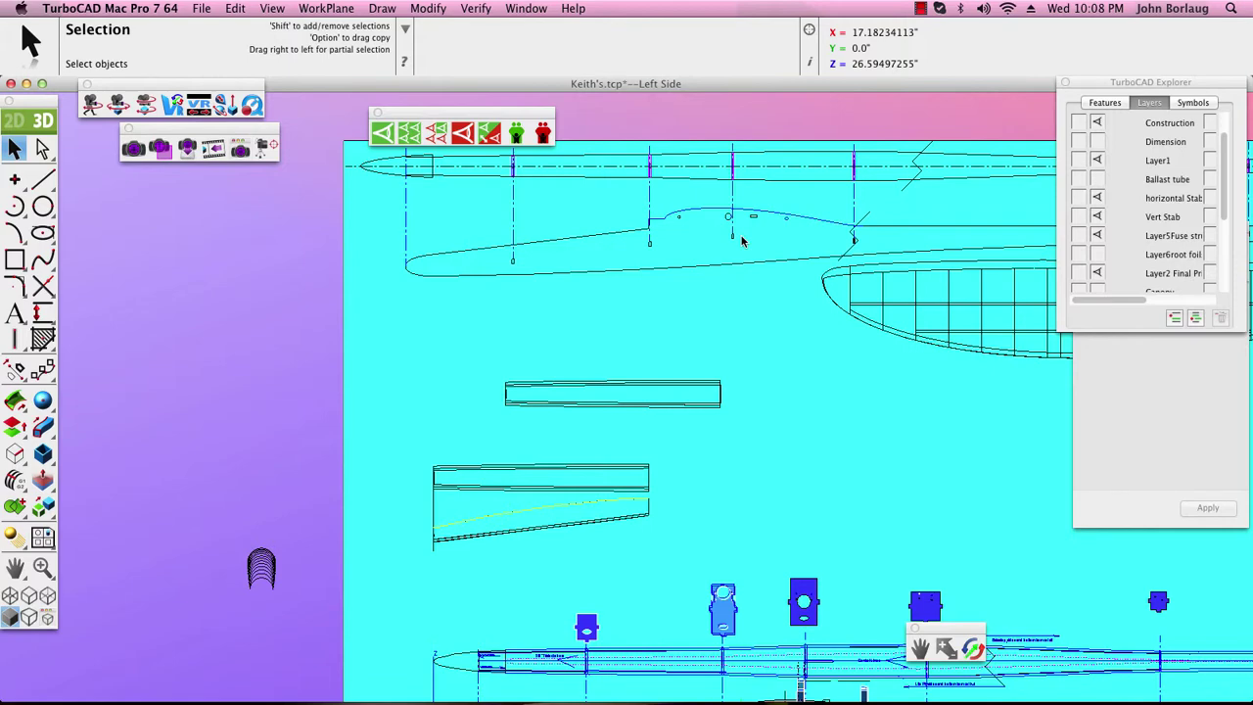
Review the full drawing sheet with its fuselage, horizontal stabilizer and fin layouts
scroll(742, 242, down, 3)
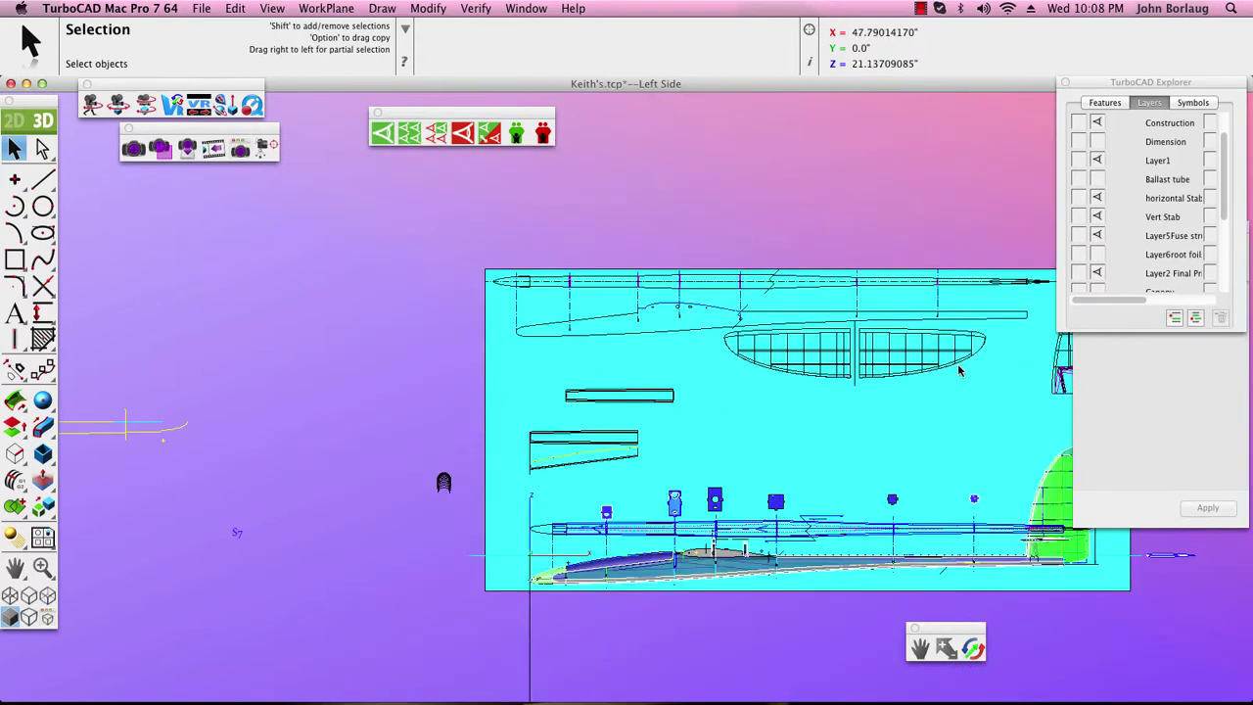
scroll(959, 370, right, 6)
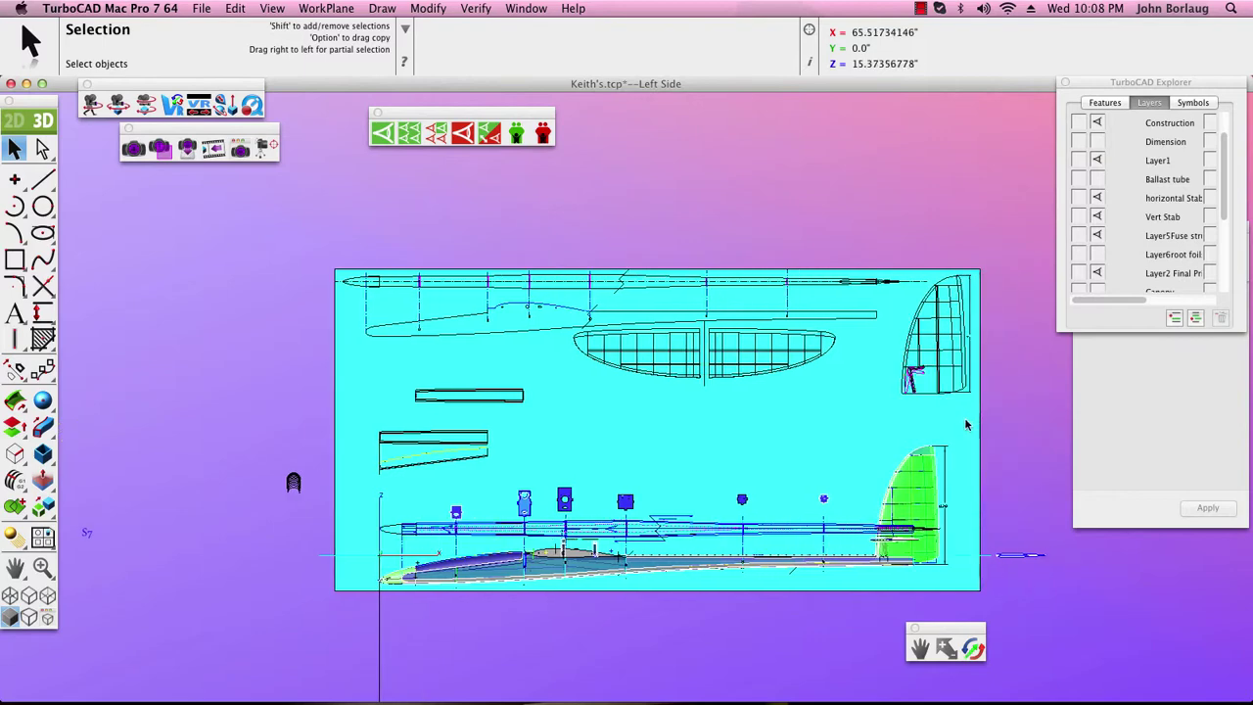
scroll(965, 424, right, 3)
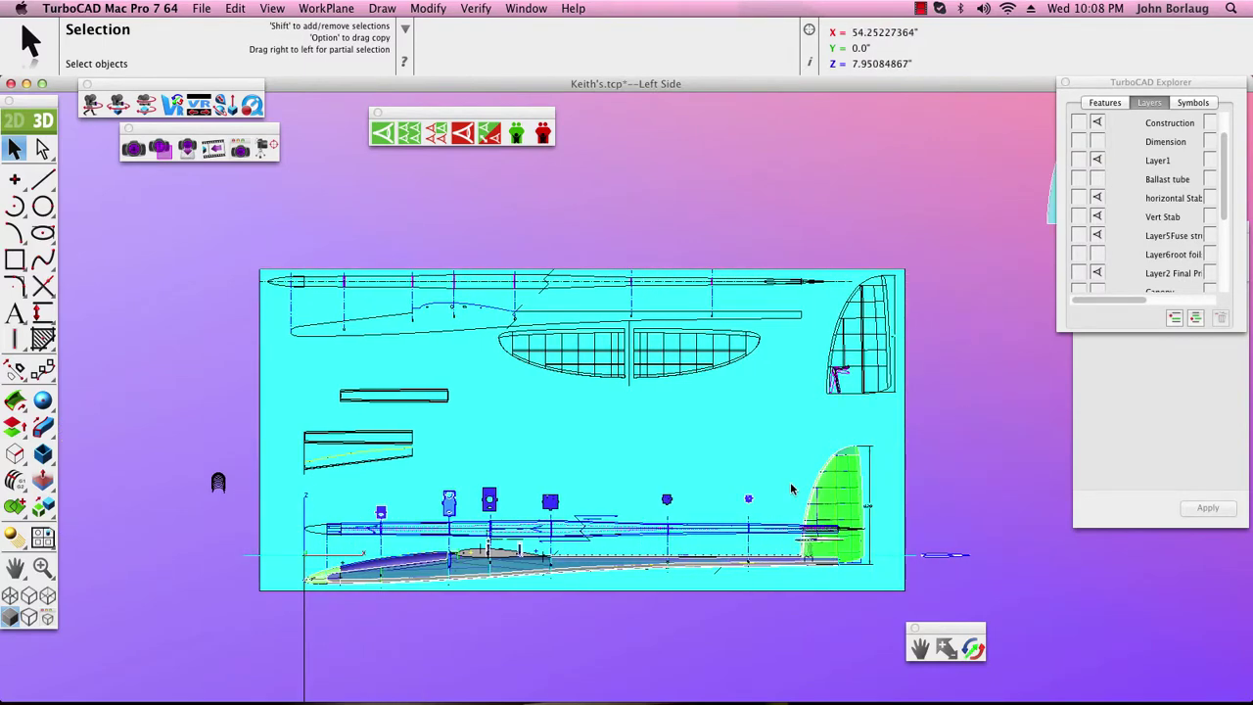